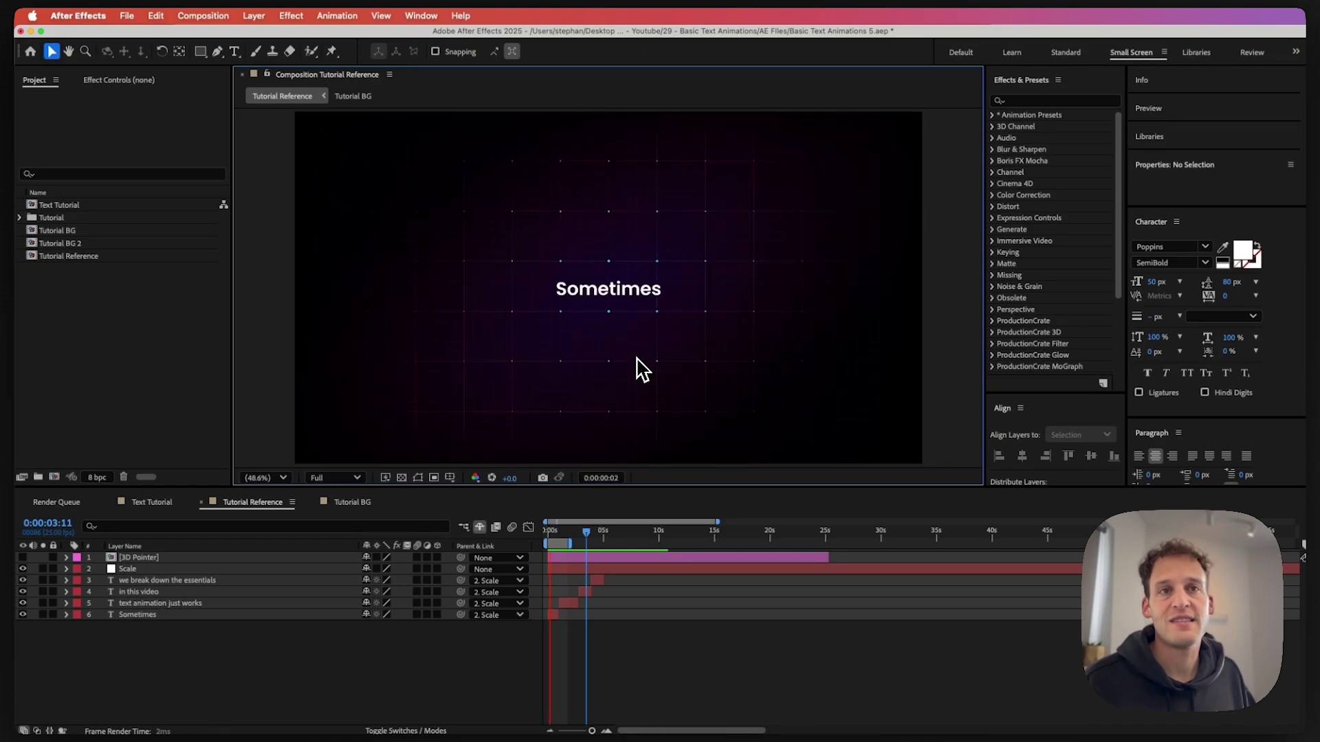
In the Text Tutorial composition, create a text layer reading "Sometimes"
click(164, 503)
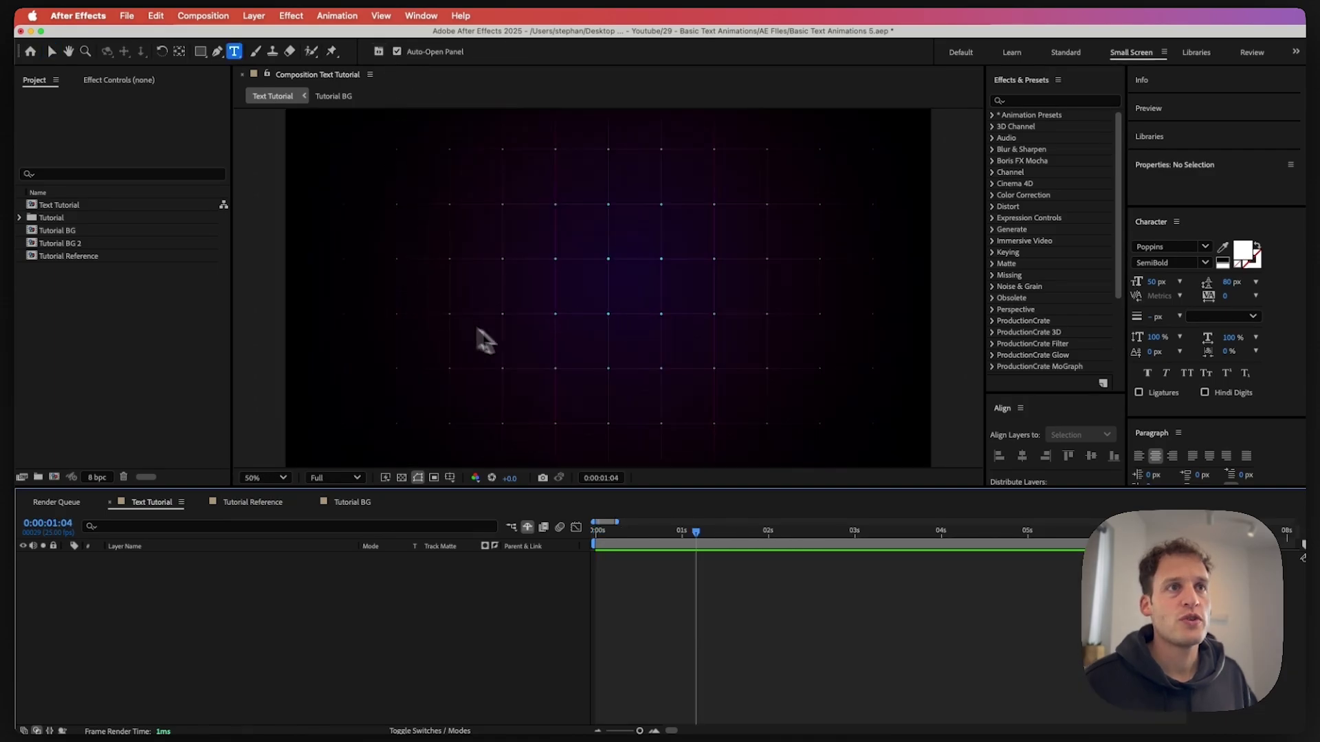
click(234, 51)
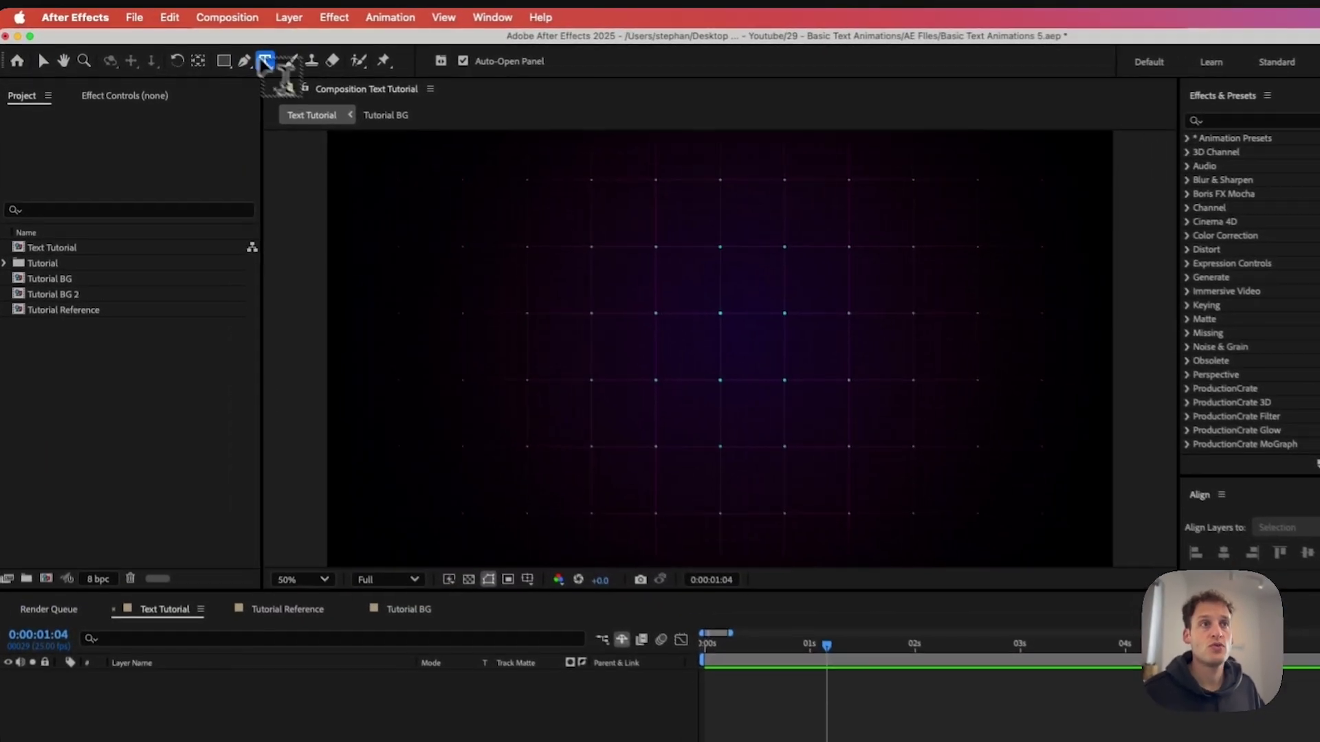
click(543, 294)
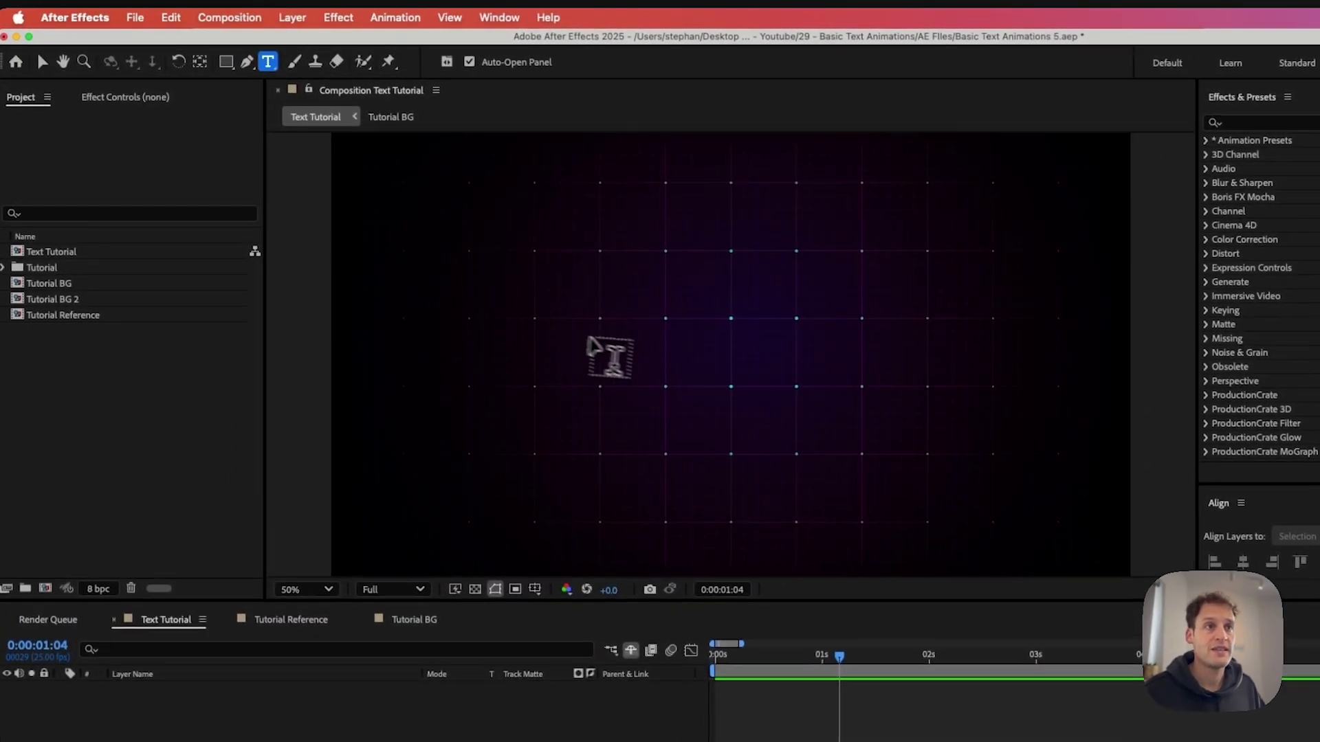
text(Sometimes)
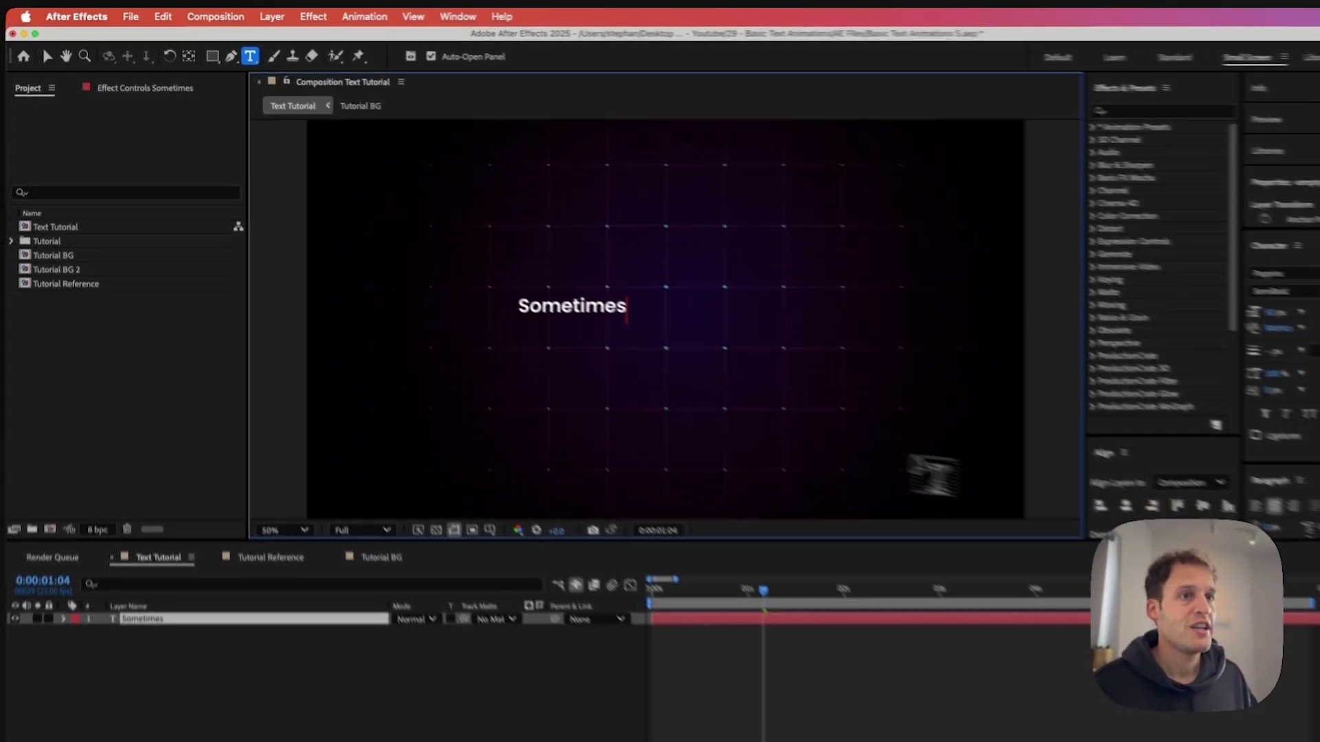
click(323, 563)
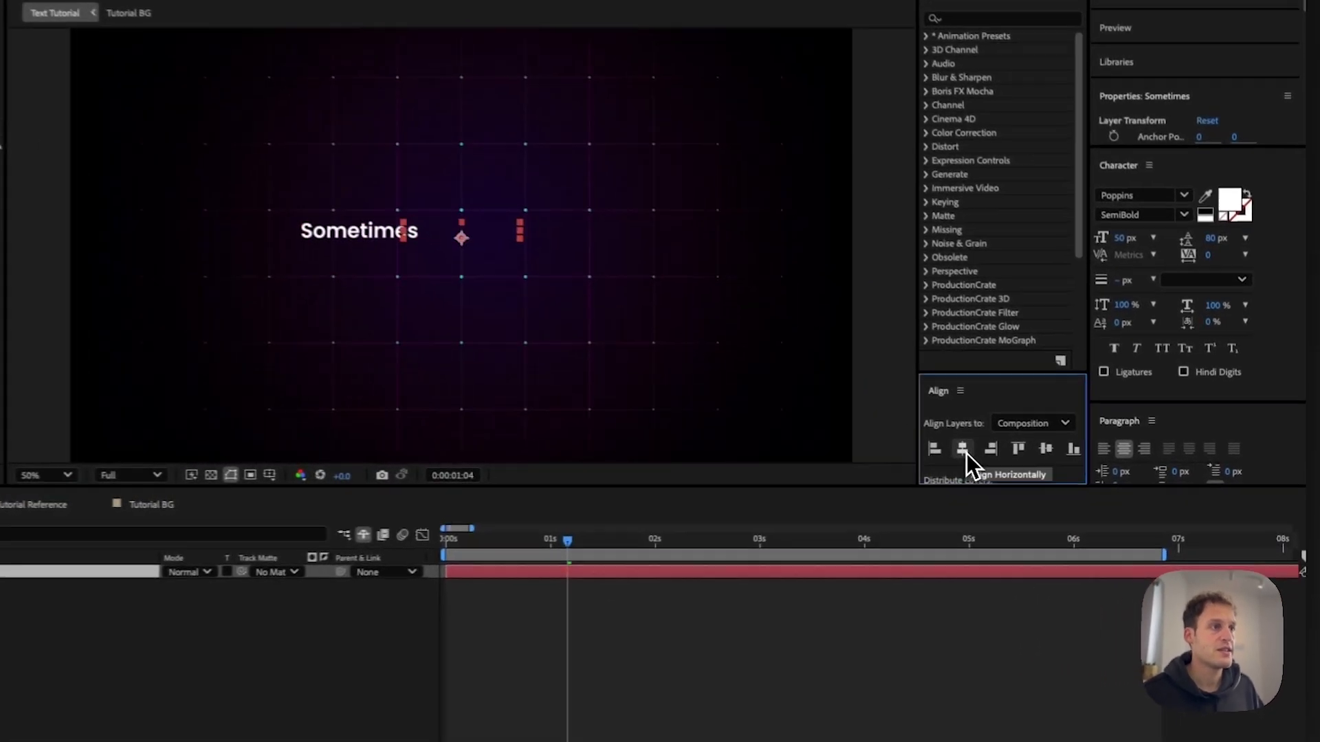
Centre the "Sometimes" text horizontally and vertically in the composition, with centred paragraph alignment
click(964, 451)
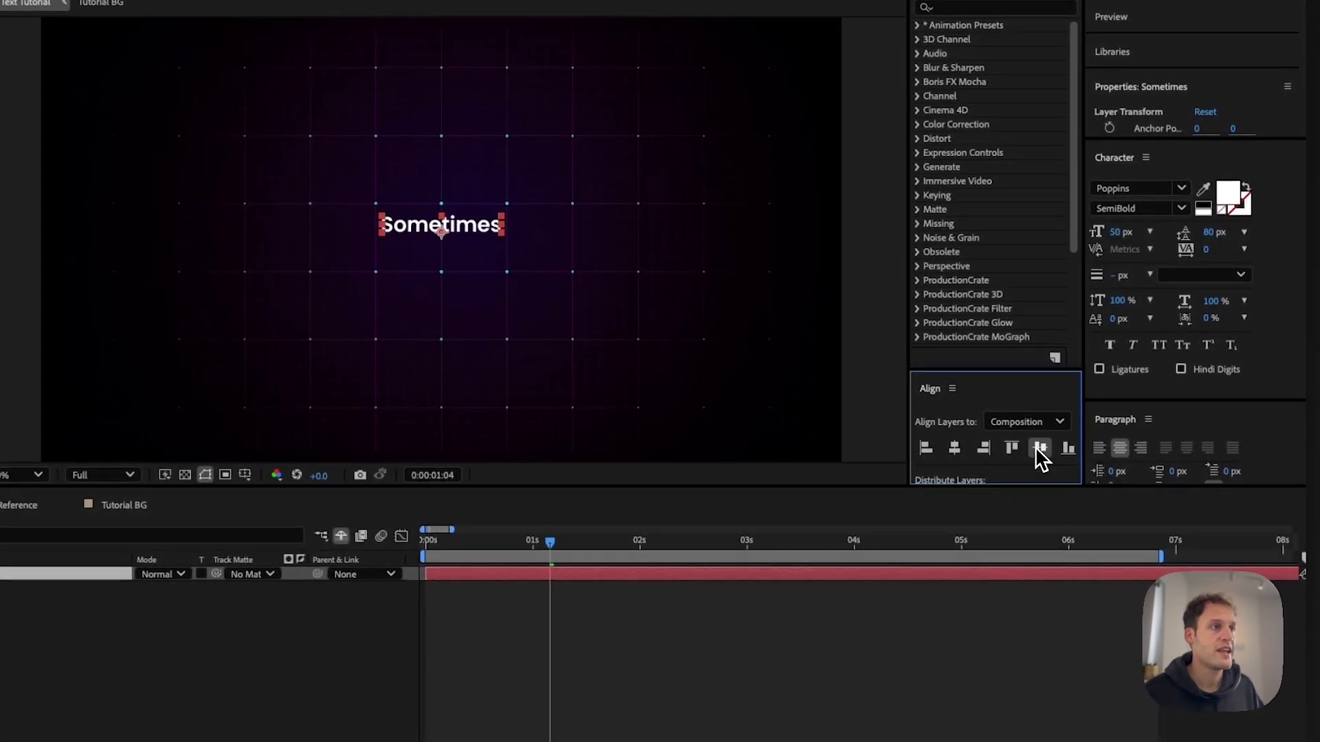
click(1044, 452)
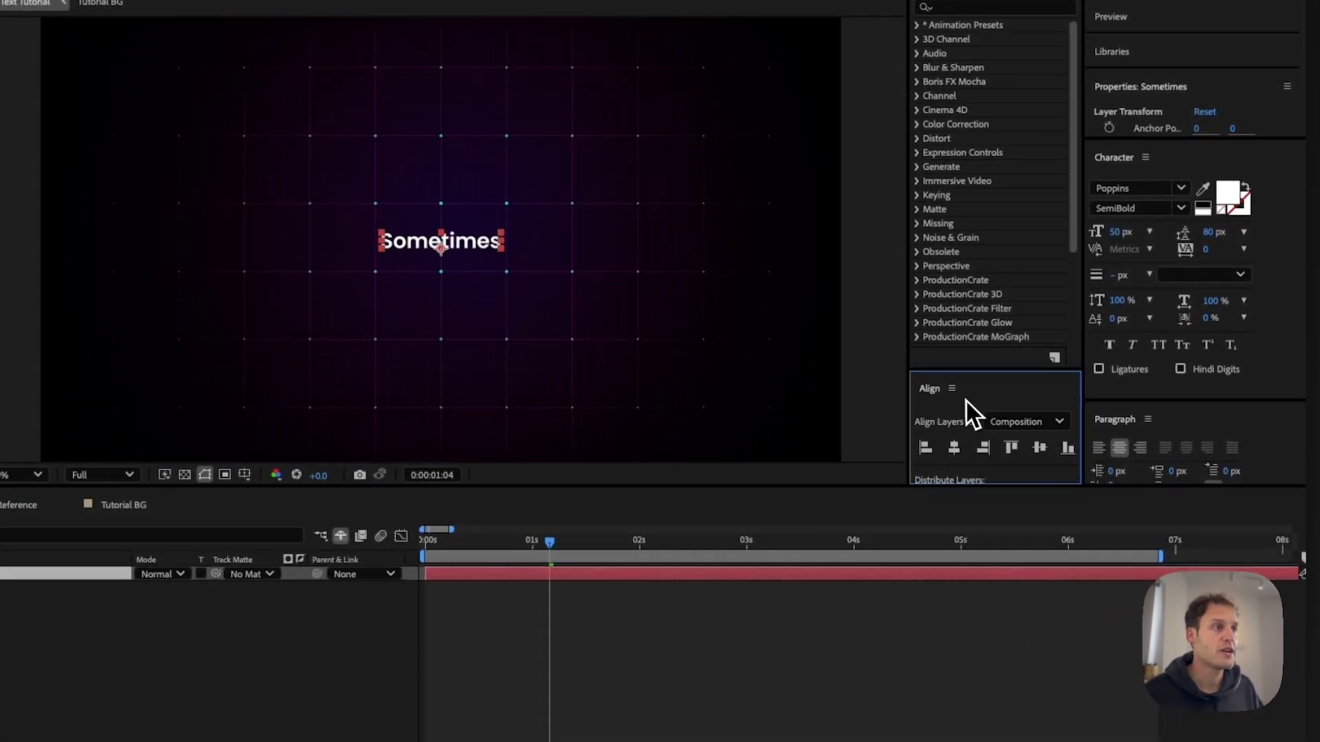
click(1119, 448)
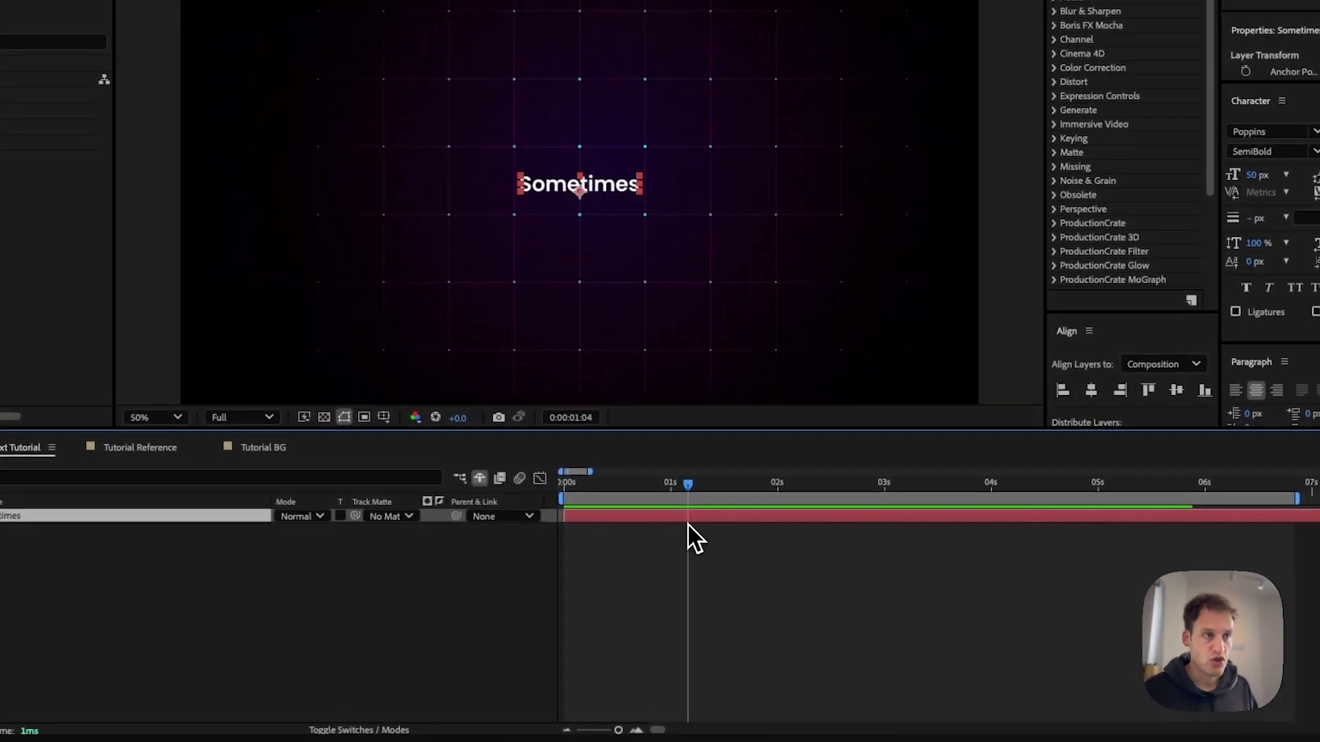
Split the "Sometimes" layer at 0:00:01:04 and change the second part's text to "text animation just works"
key(super+shift+d)
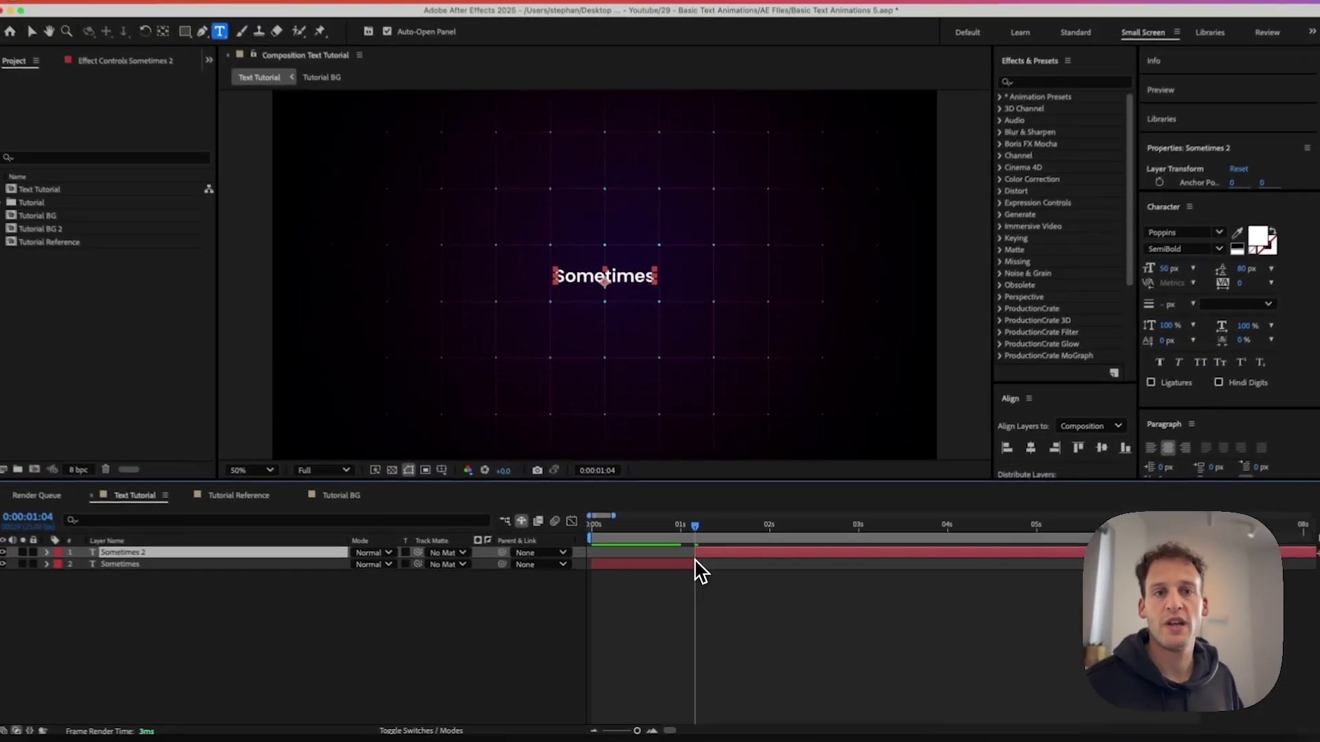
double_click(730, 553)
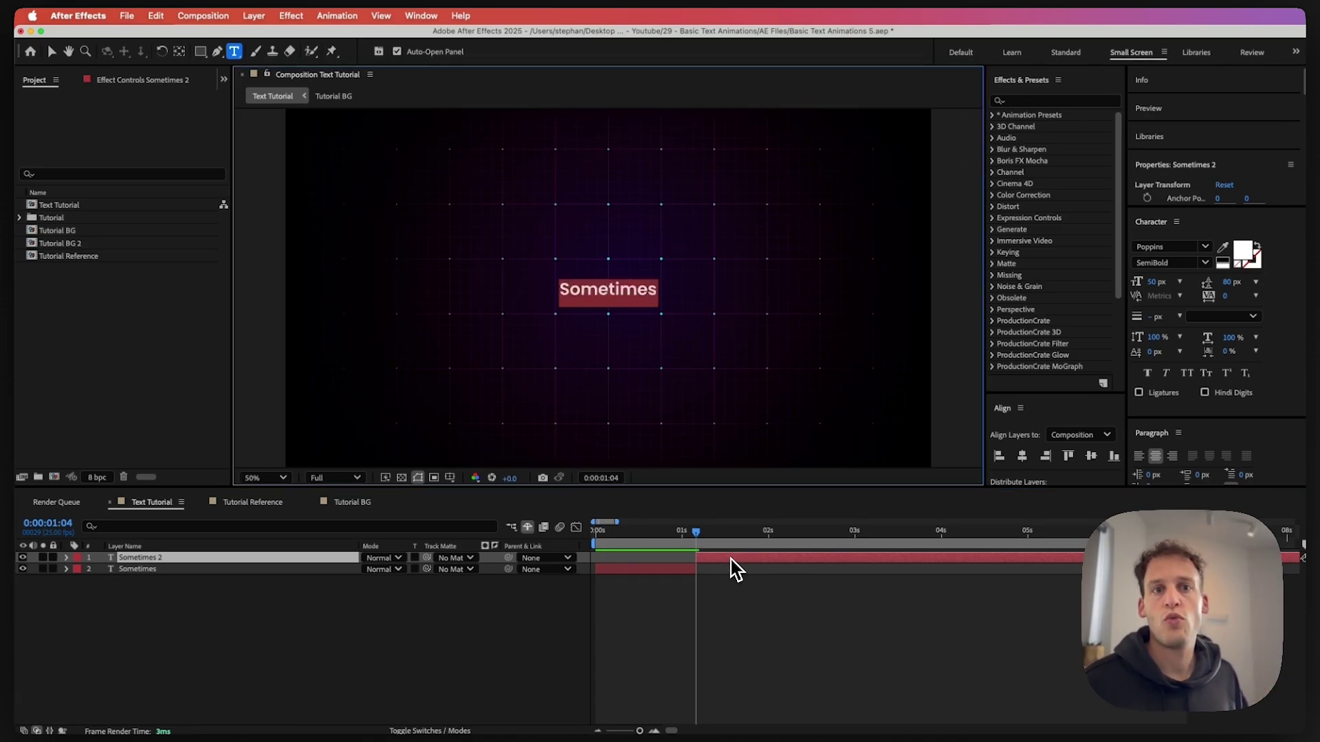
text(text a)
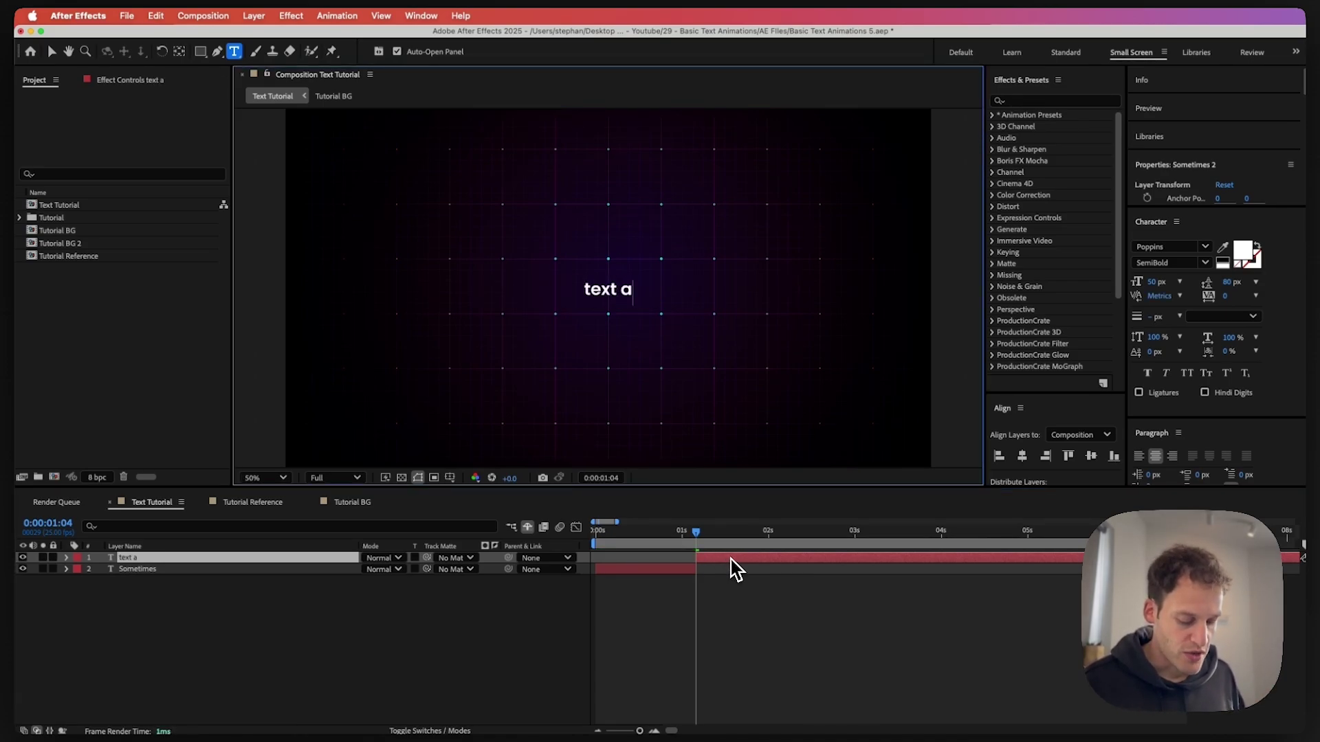
text(nimation just works)
click(698, 581)
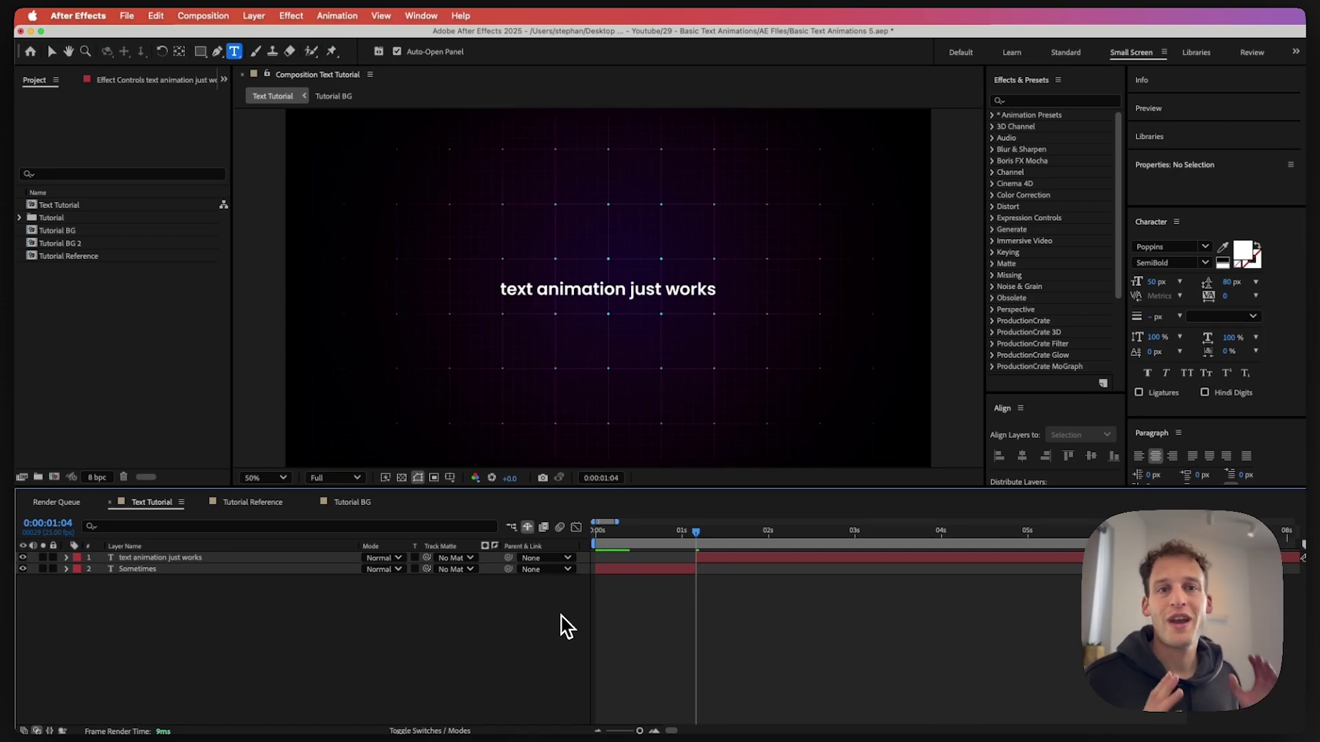
Play the composition and scrub back and forth across the cut between the two text layers
key(space)
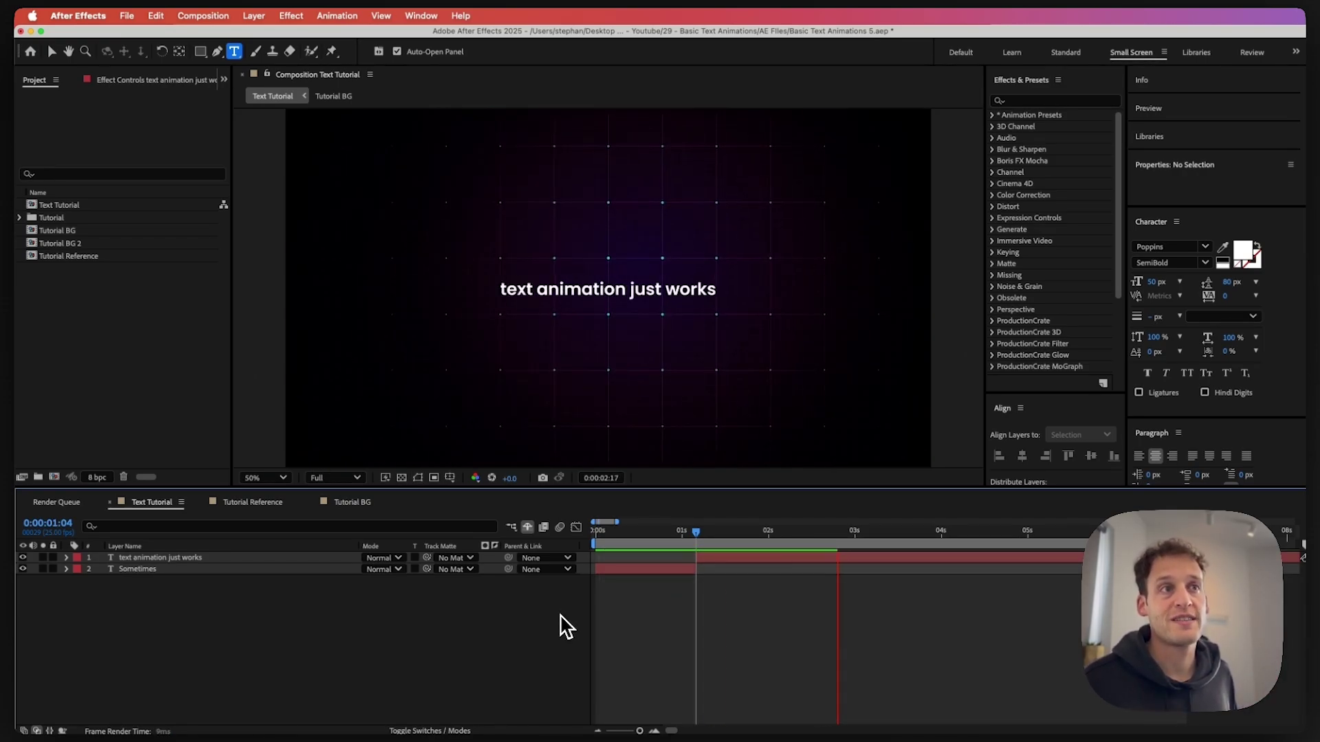
key(space)
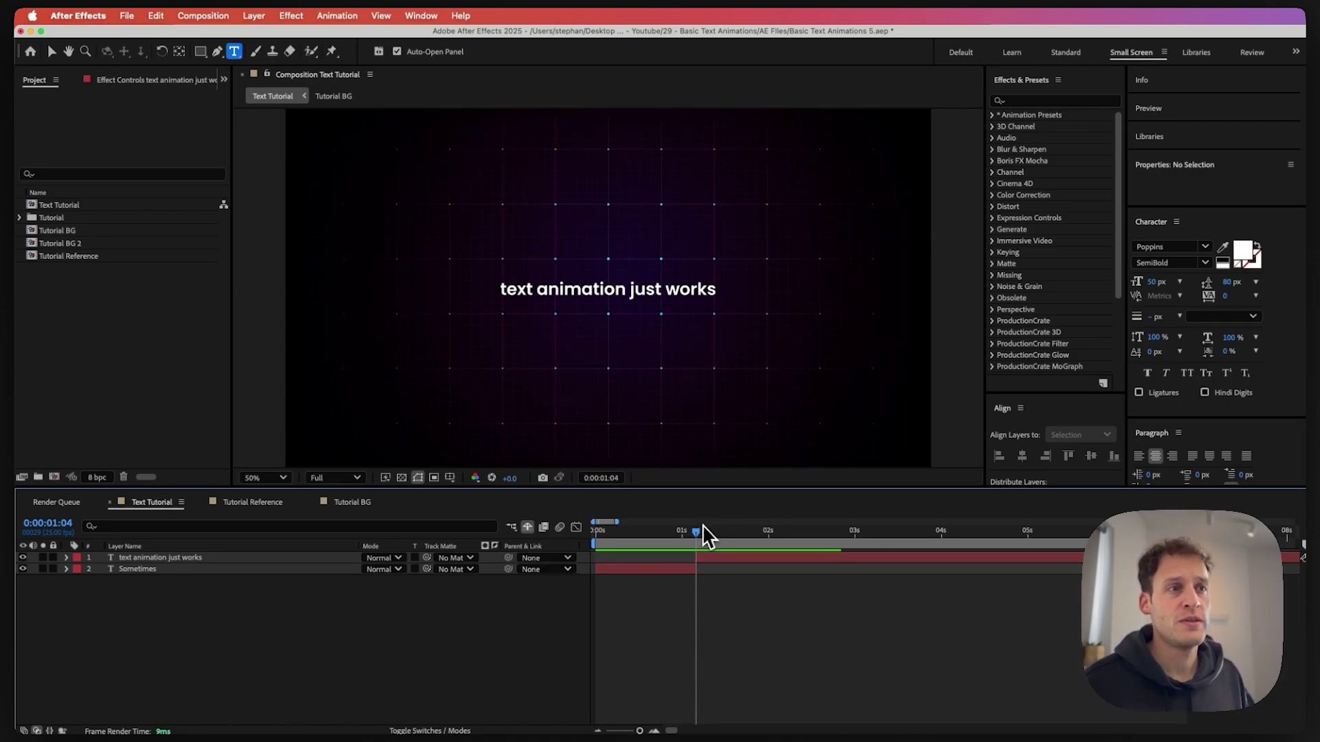
mouse_move(702, 525)
mouse_down()
mouse_move(671, 529)
mouse_move(710, 538)
mouse_up()
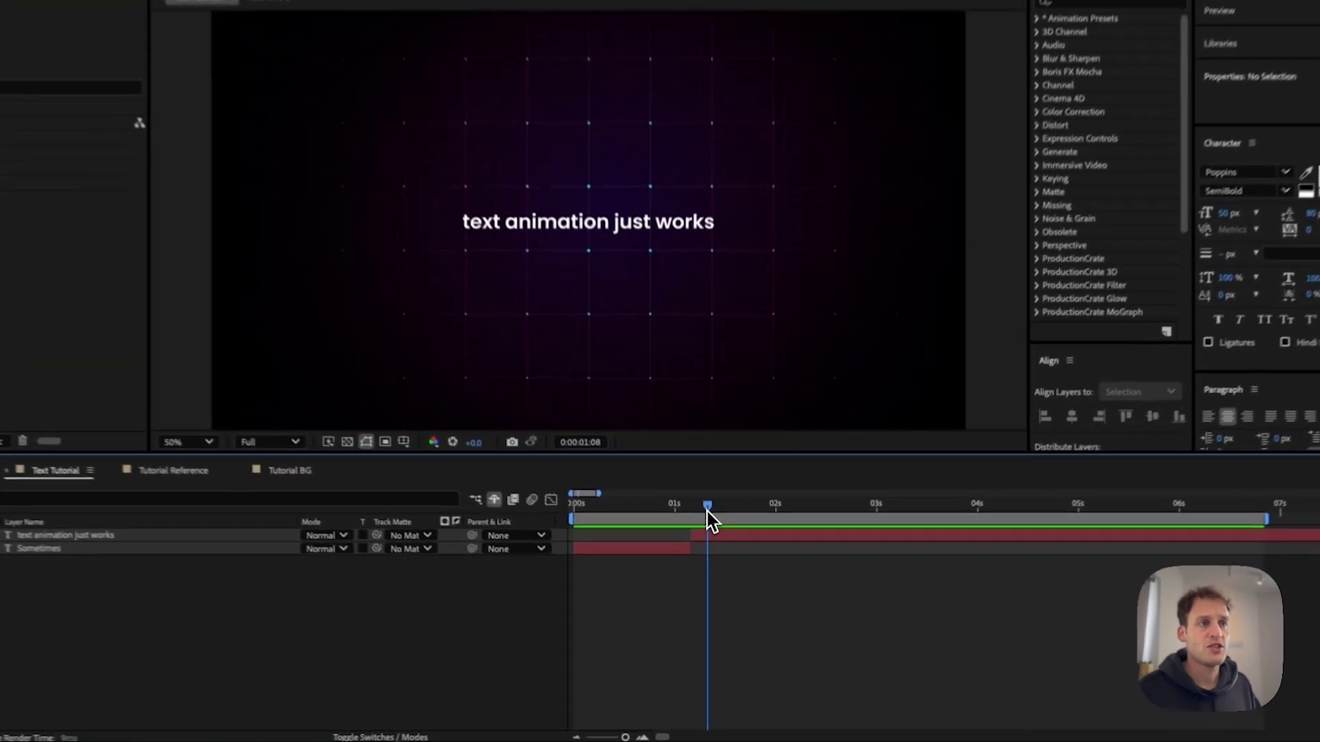
drag(711, 538, 697, 499)
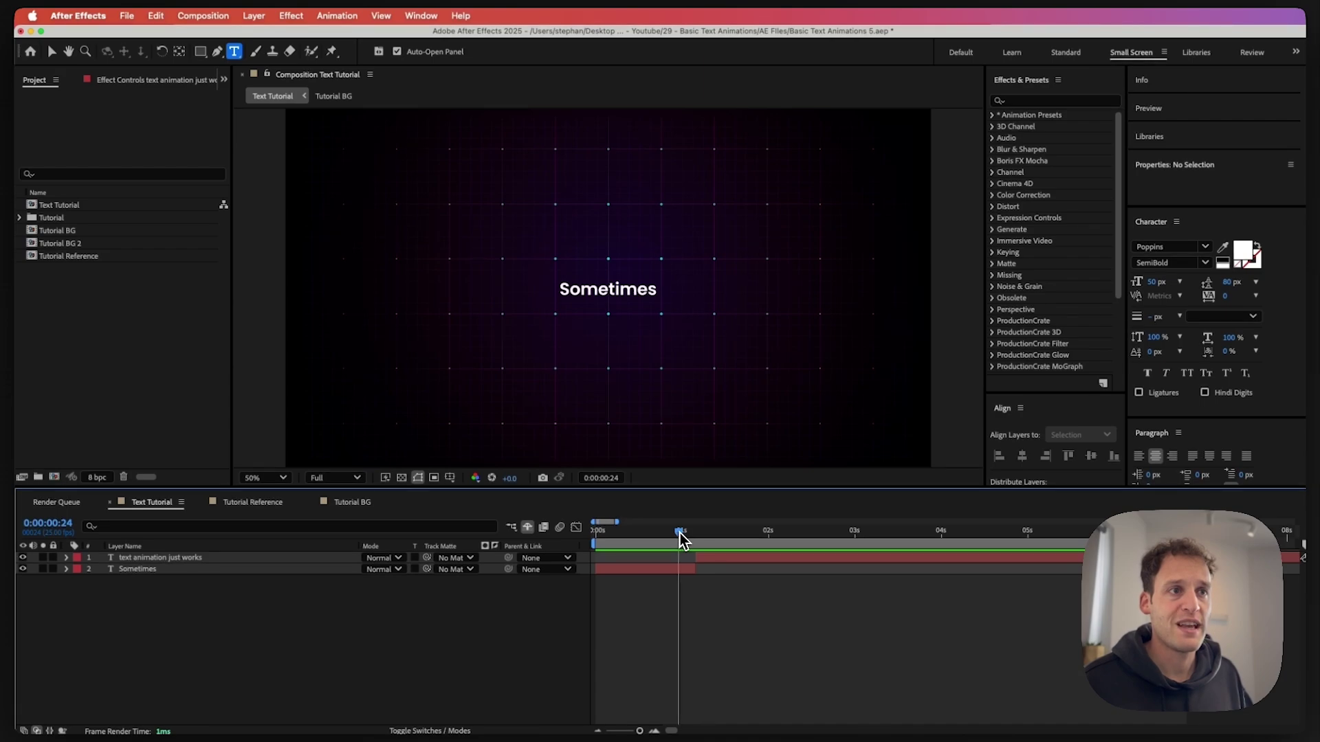
drag(679, 533, 710, 534)
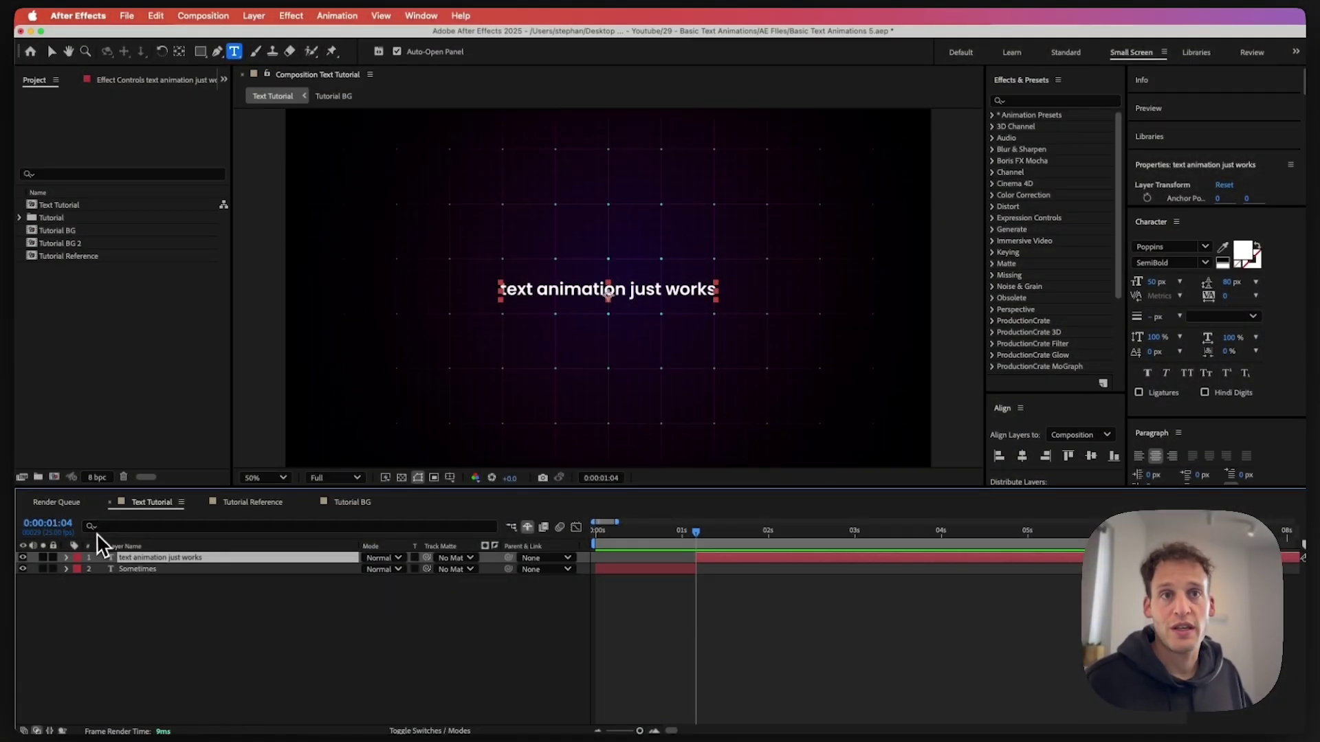
Try lowering the Transform opacity of the whole "text animation just works" layer, and undo the change
key(t)
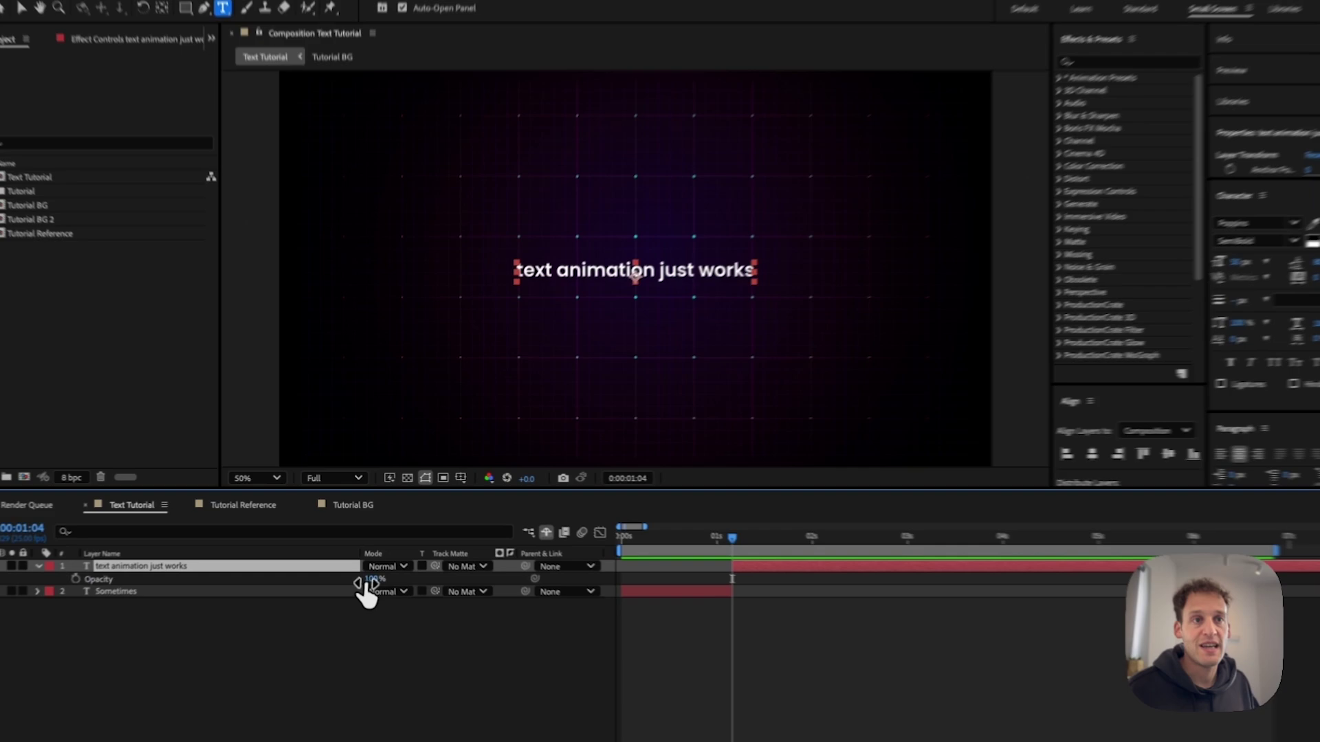
drag(367, 569, 332, 604)
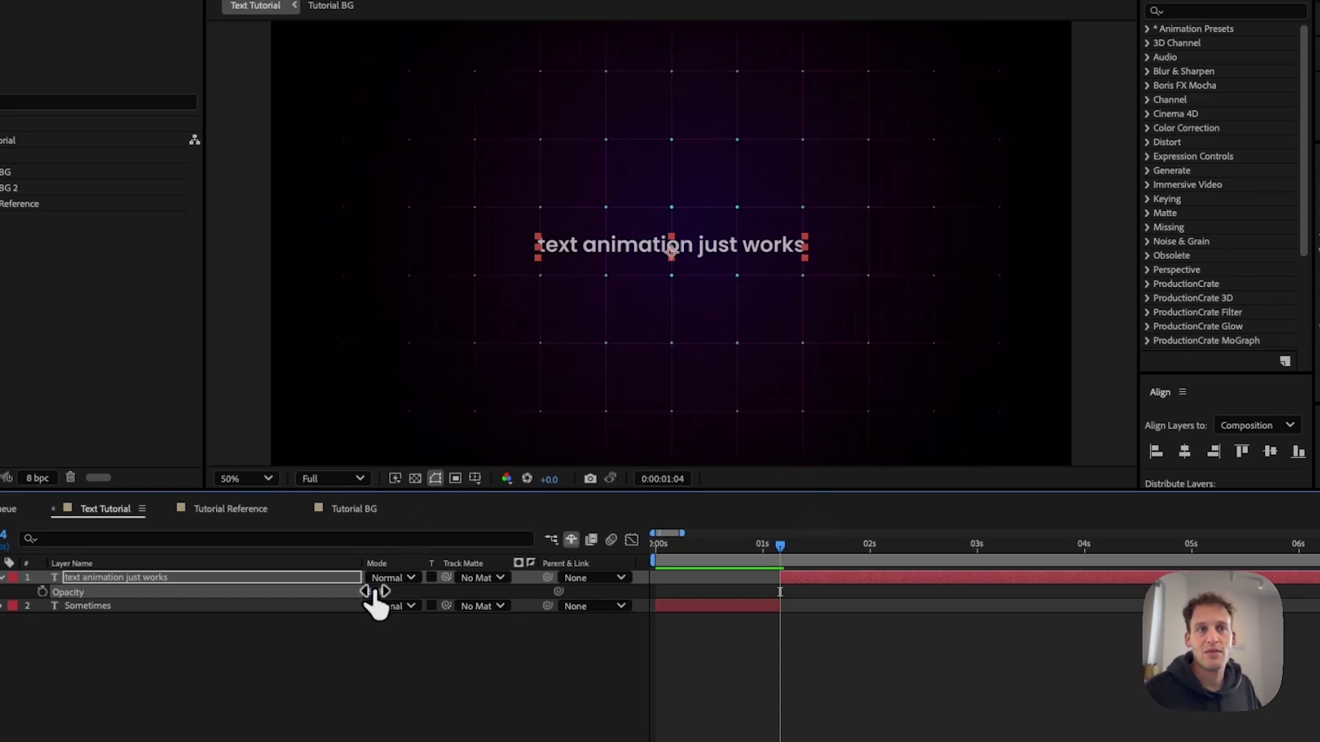
key(super+z)
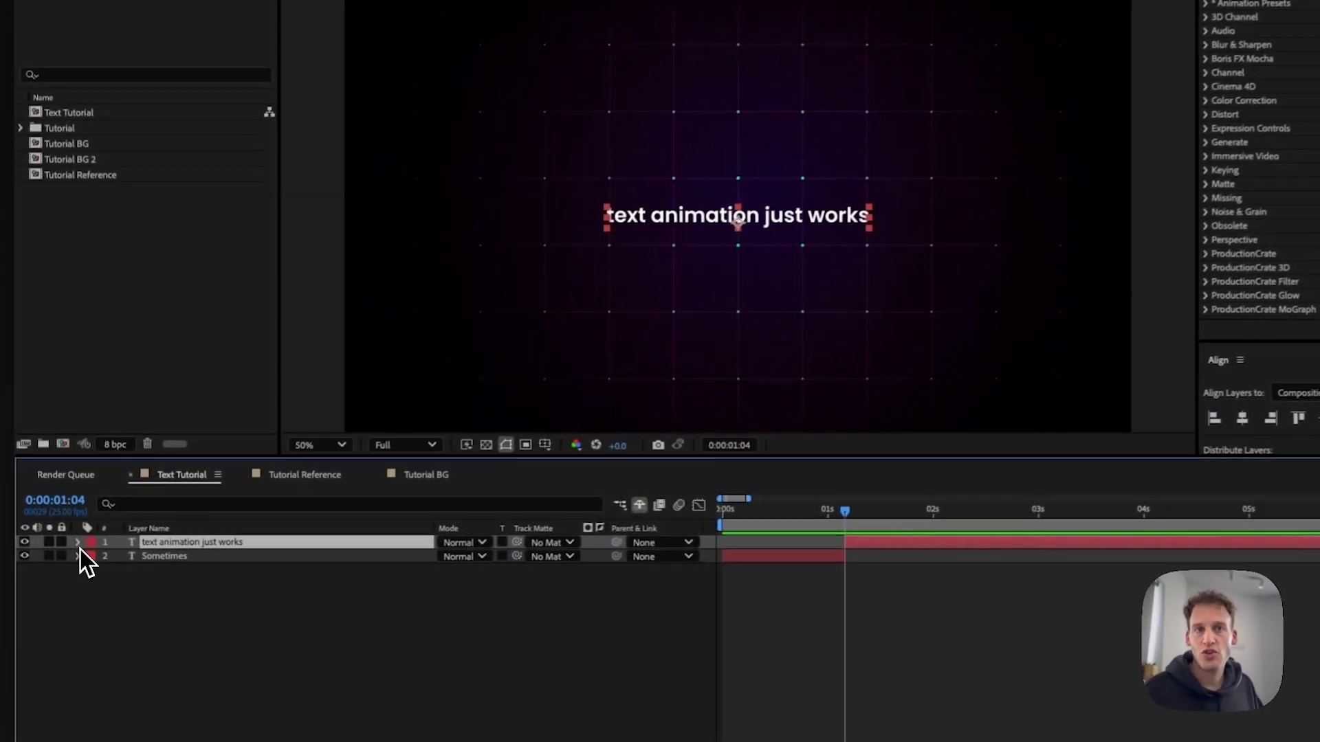
Add an Opacity text animator to the "text animation just works" layer
click(71, 554)
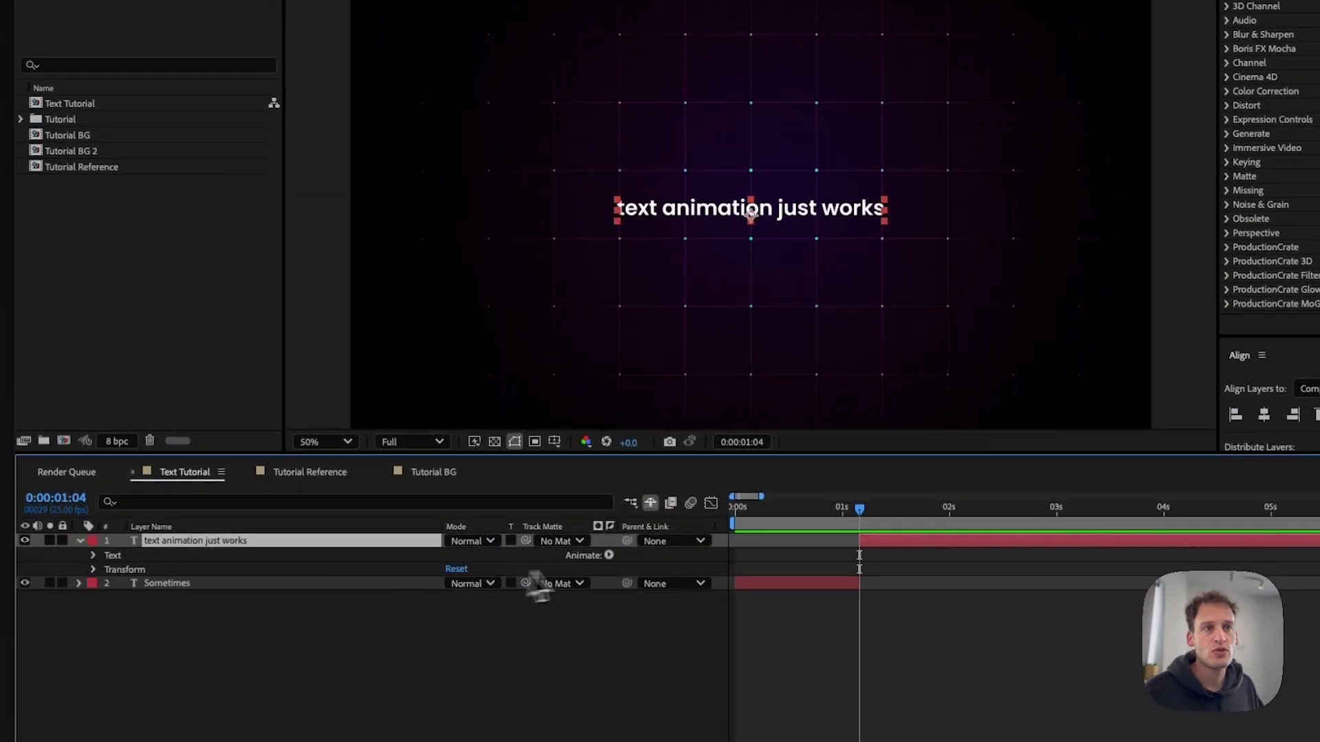
click(610, 556)
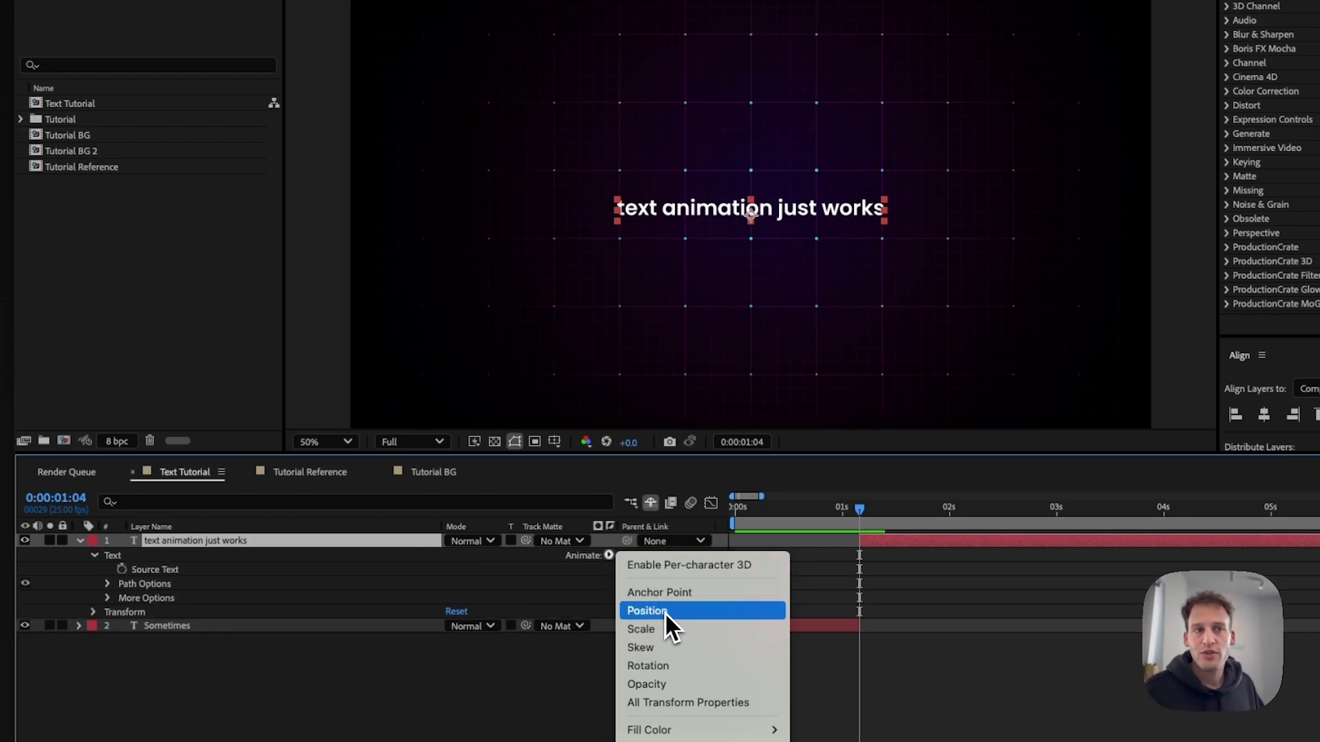
click(664, 680)
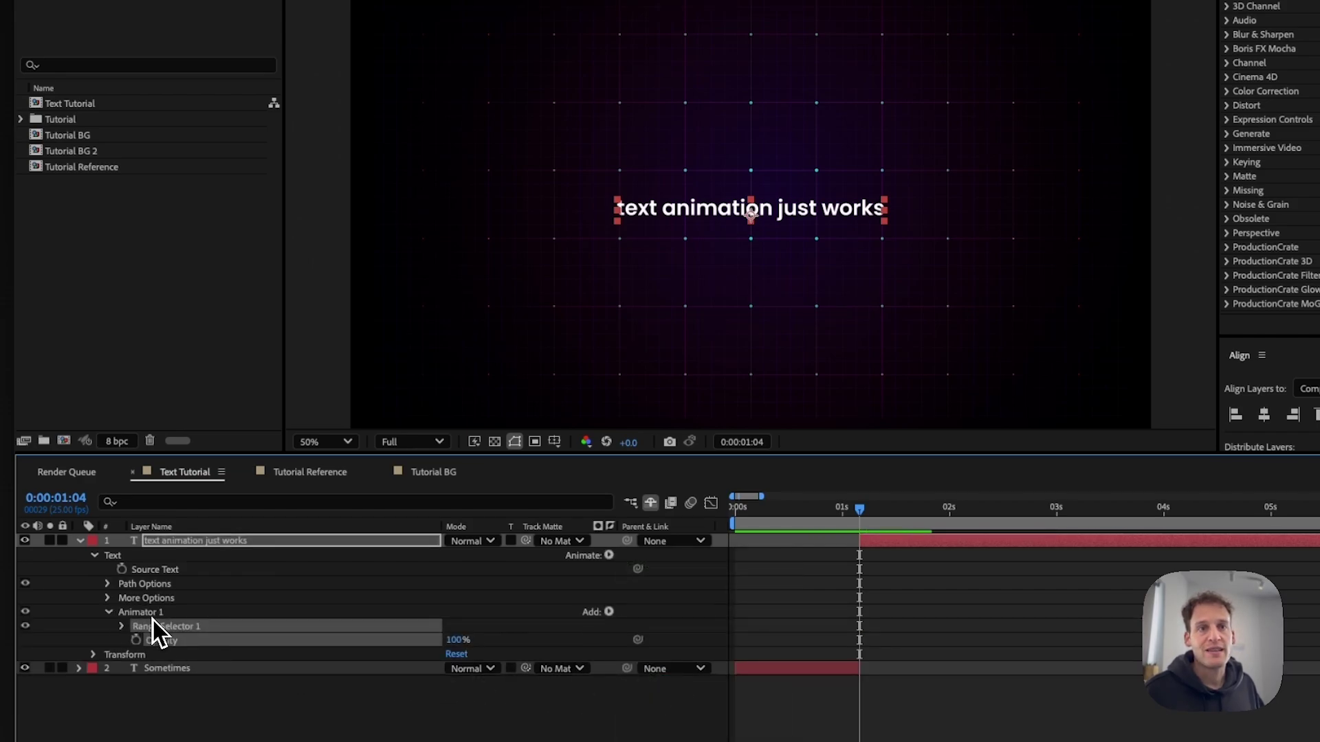
Rename the new text animator as "Animator - Opacity IN - Character"
click(151, 617)
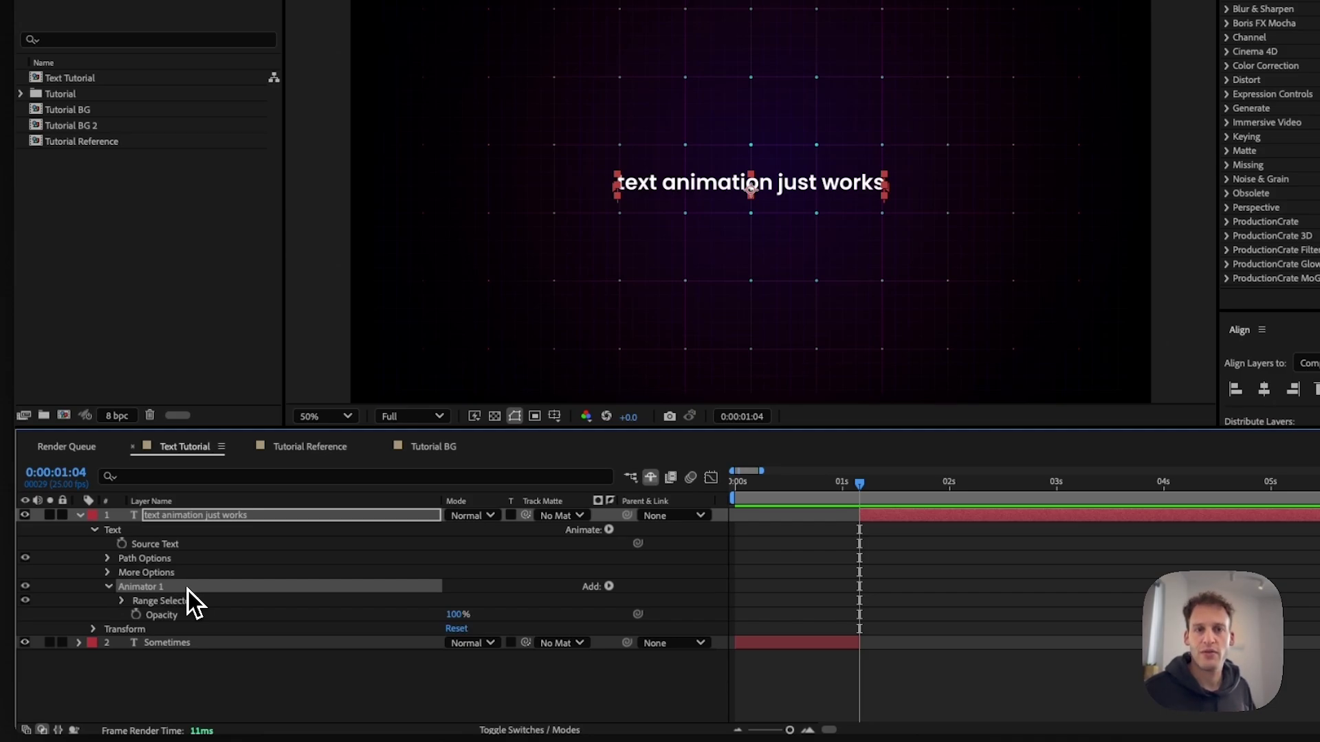
key(Return)
key(Right)
key(BackSpace)
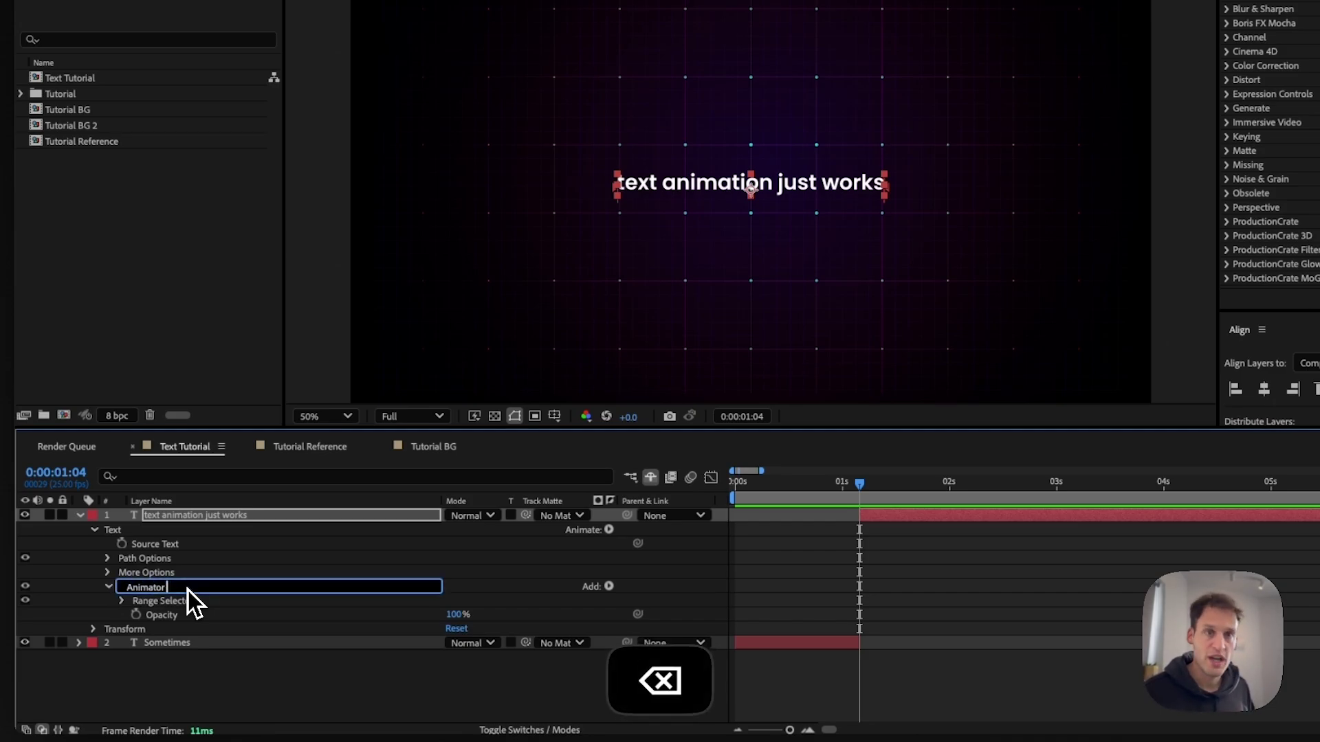
text(- Op)
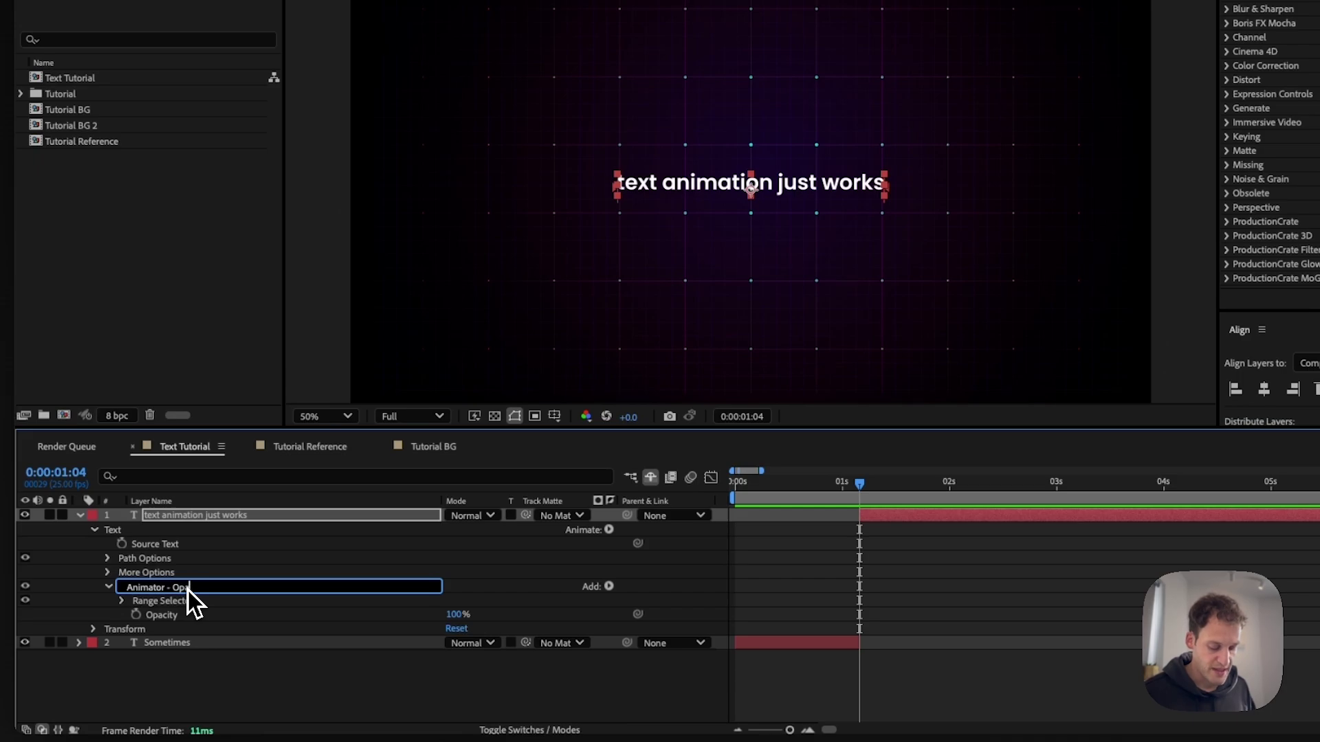
text(acity IN)
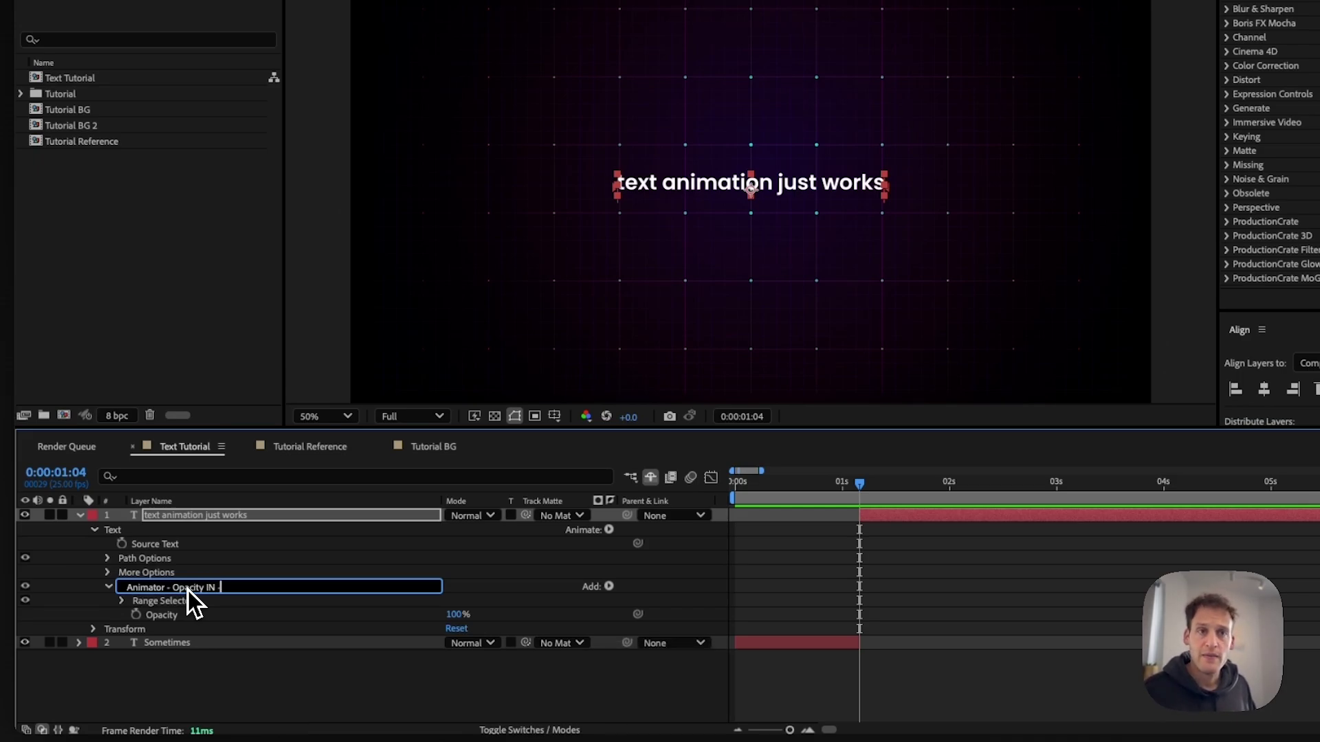
text( - Character)
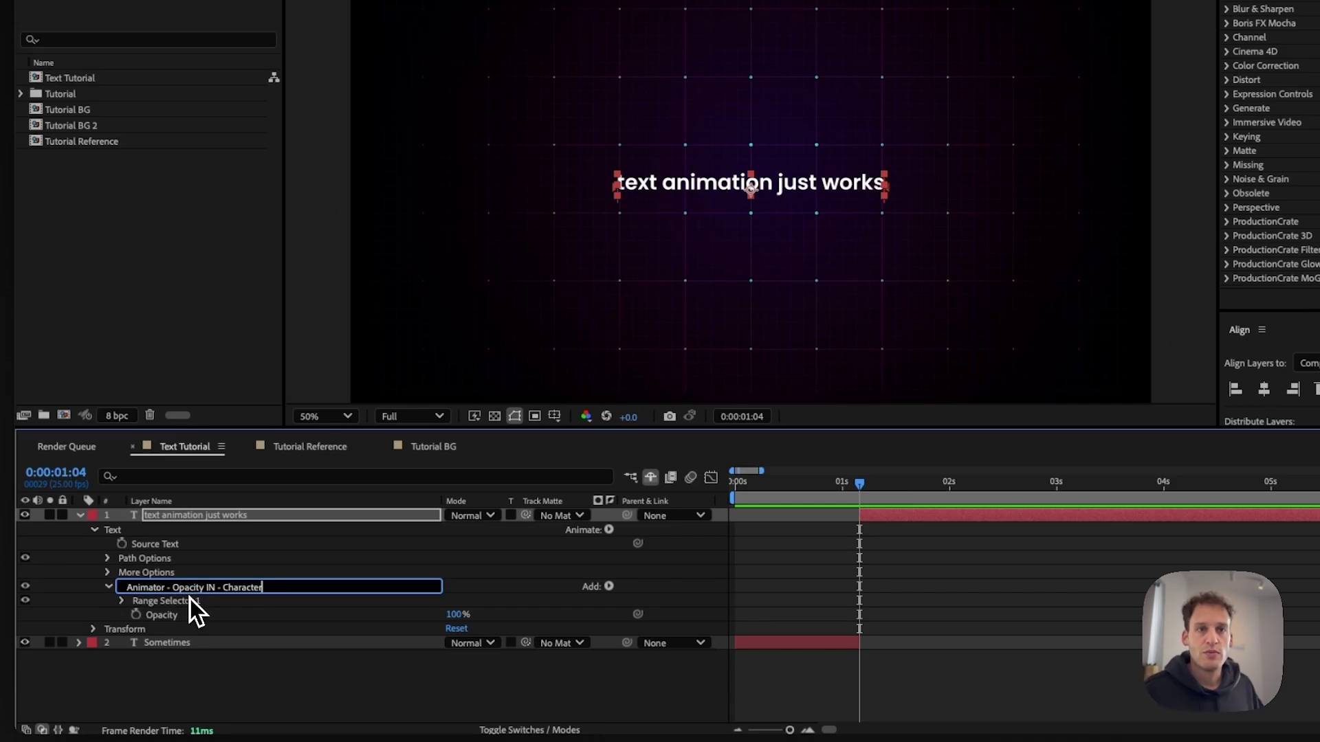
click(196, 612)
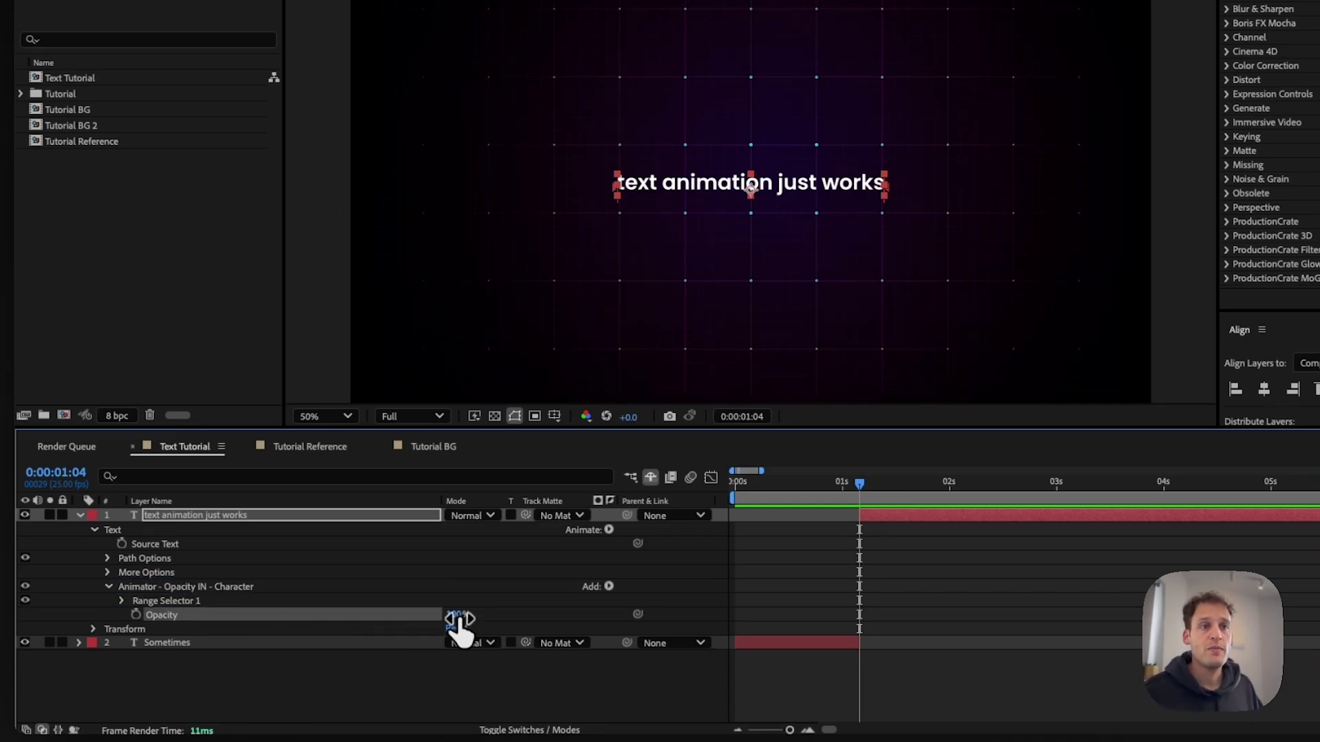
Set the Opacity property of the text animator to 0%
drag(455, 614, 344, 651)
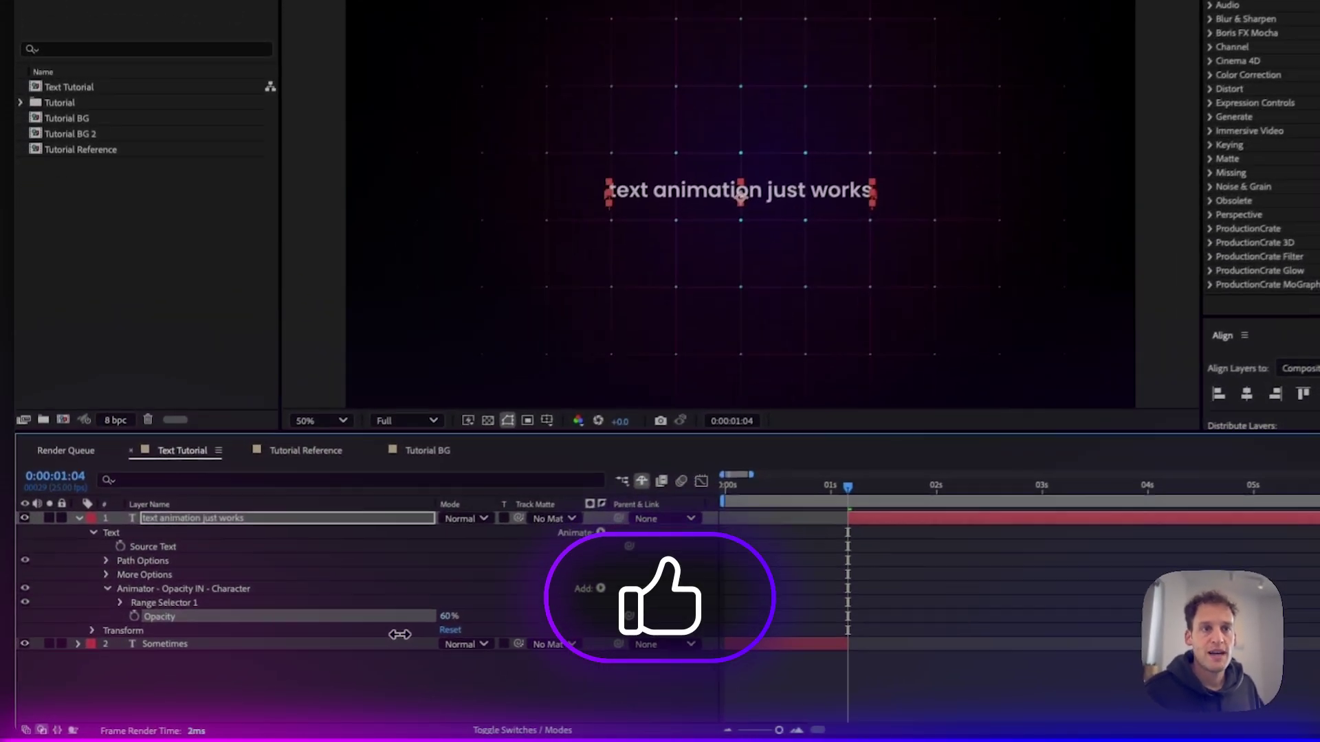
drag(336, 641, 302, 647)
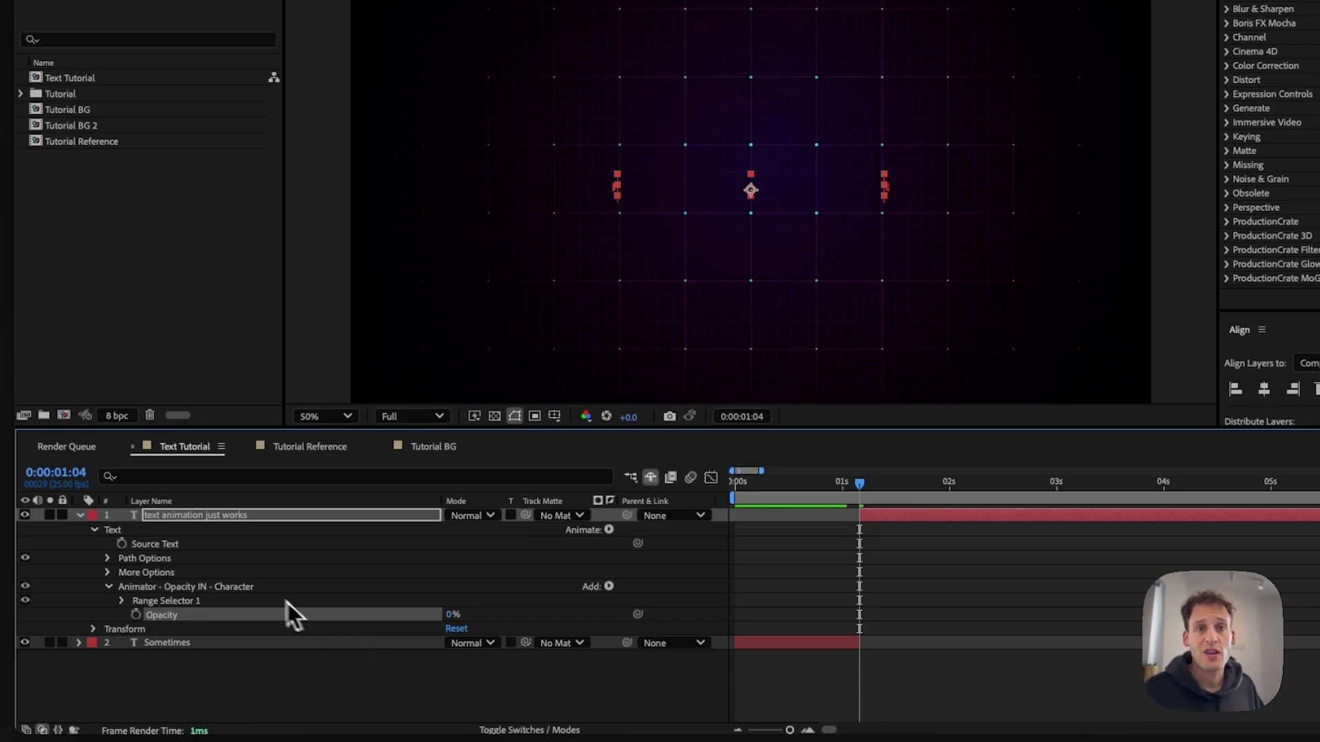
Set the Start value of the animator's Range Selector 1 to 33%
click(122, 601)
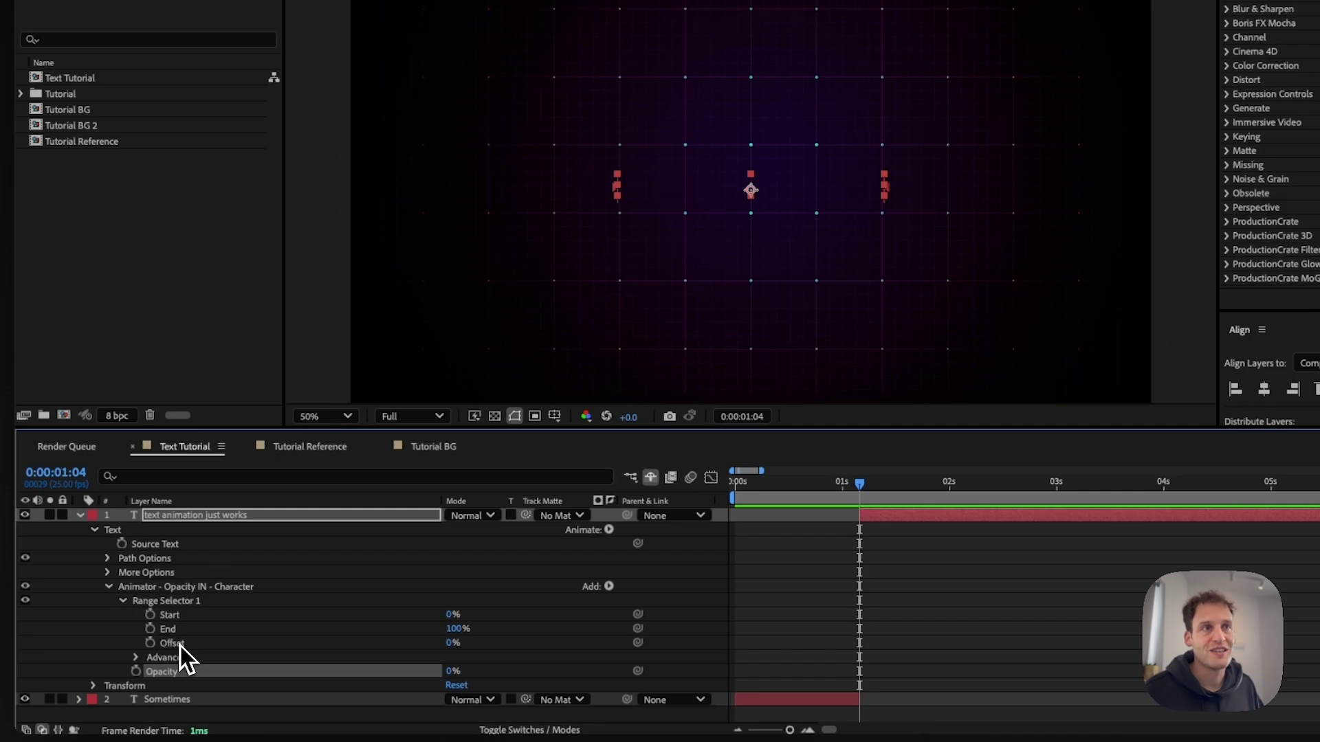
scroll(614, 248, up, 1)
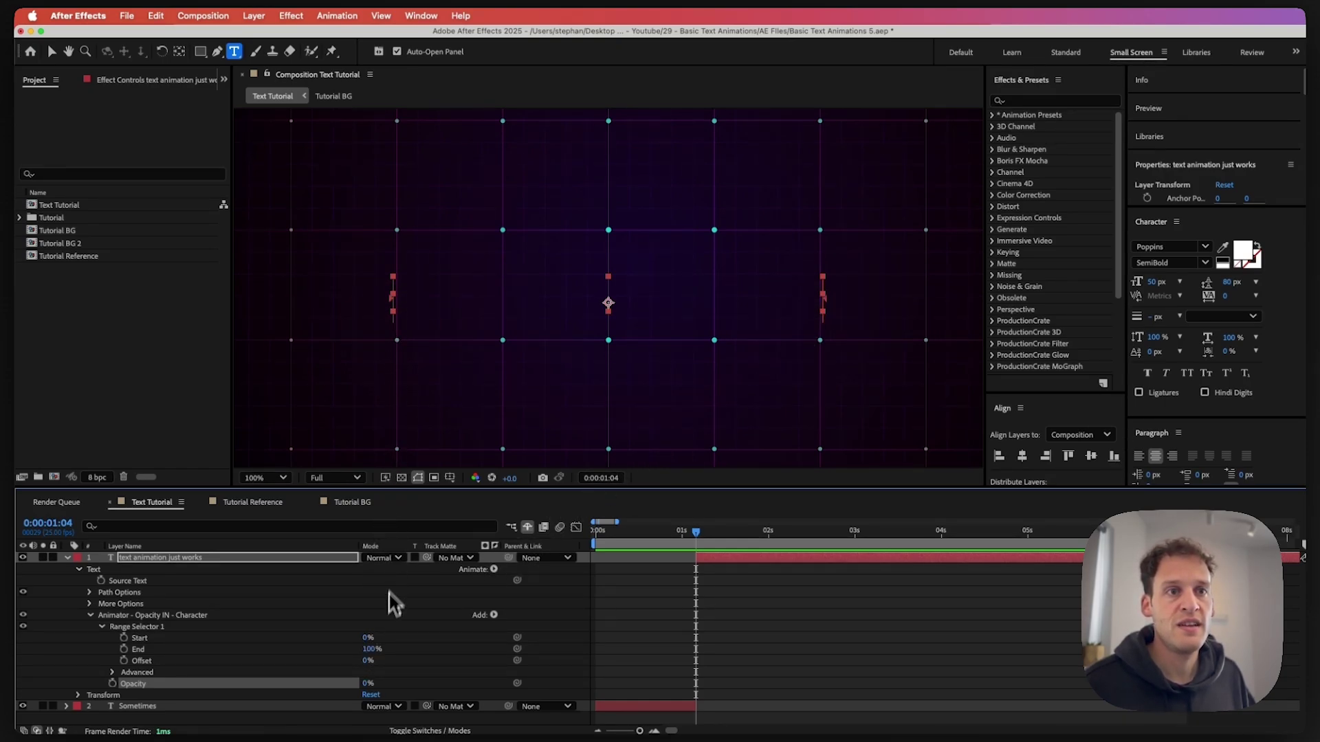
key(super+z)
drag(367, 638, 373, 640)
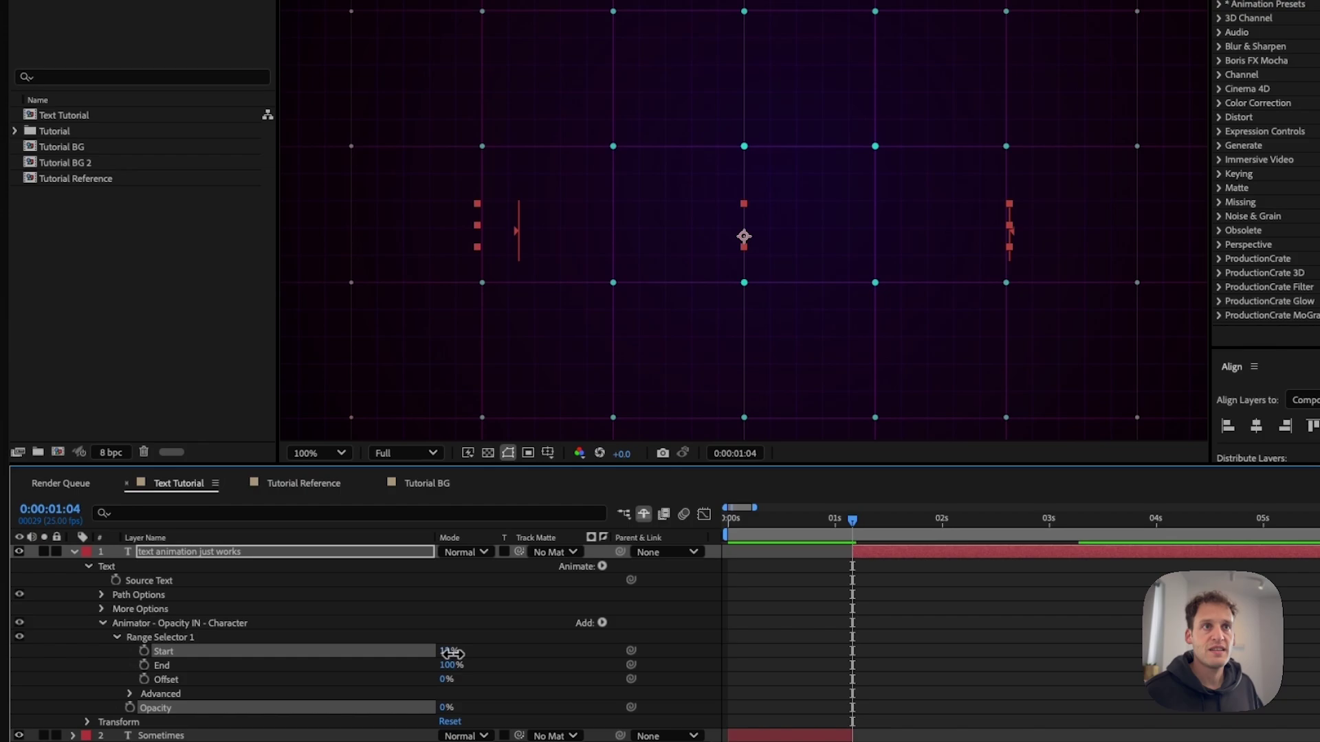
drag(452, 654, 475, 653)
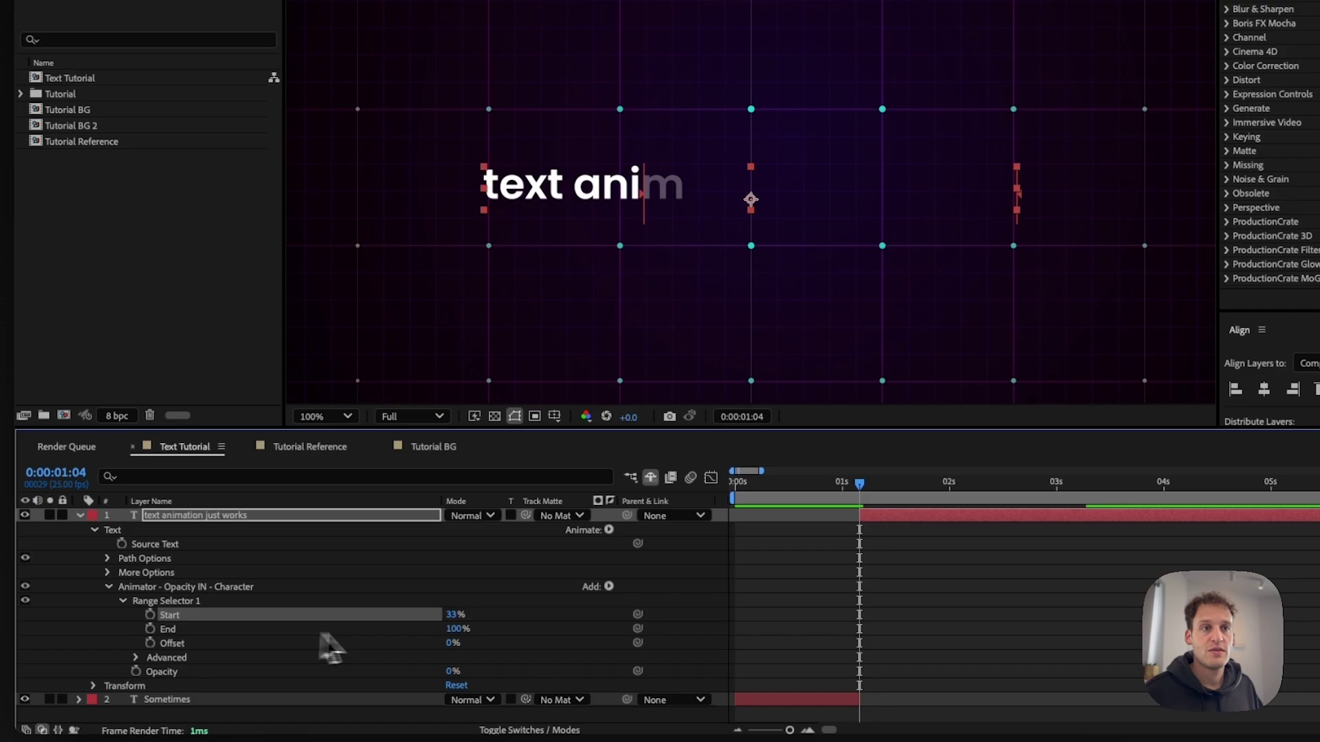
Try Range Selector 1 with End at 76% and Start at 20% and 52% to vary which characters are hidden
drag(443, 628, 419, 632)
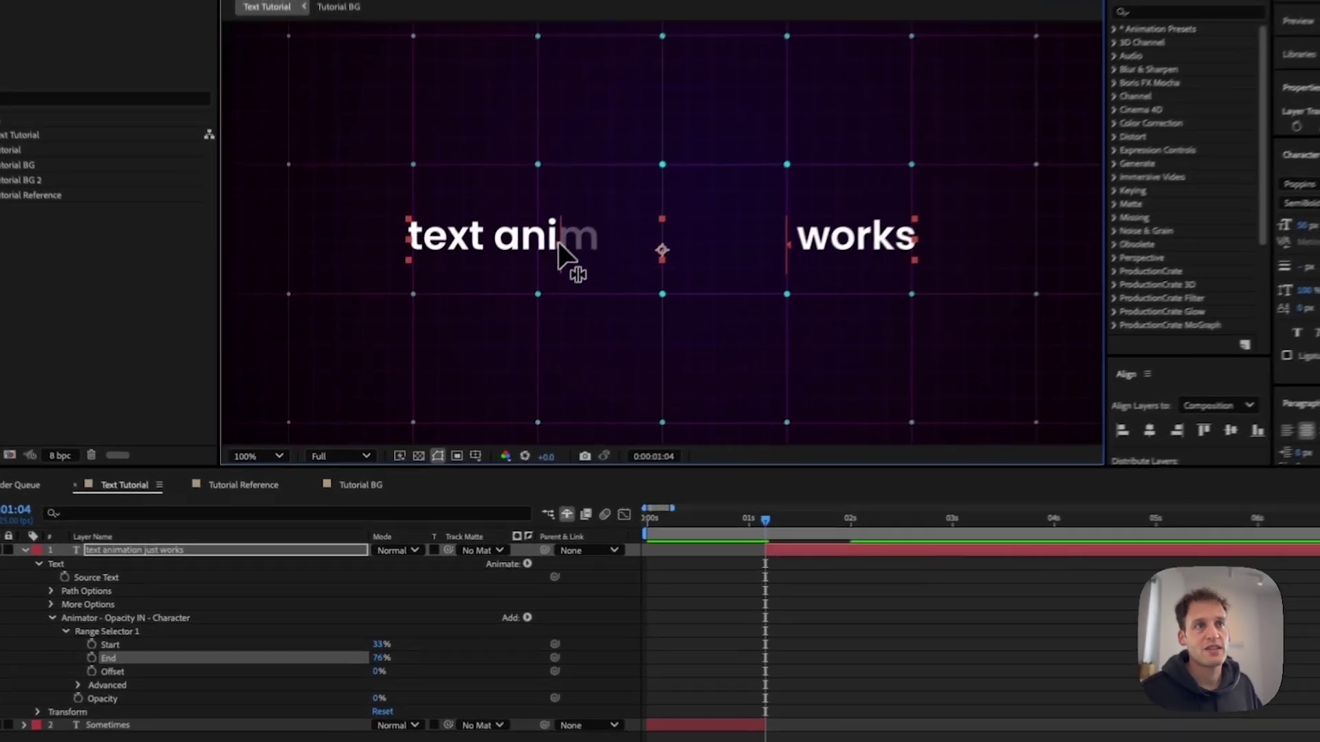
drag(528, 307, 463, 300)
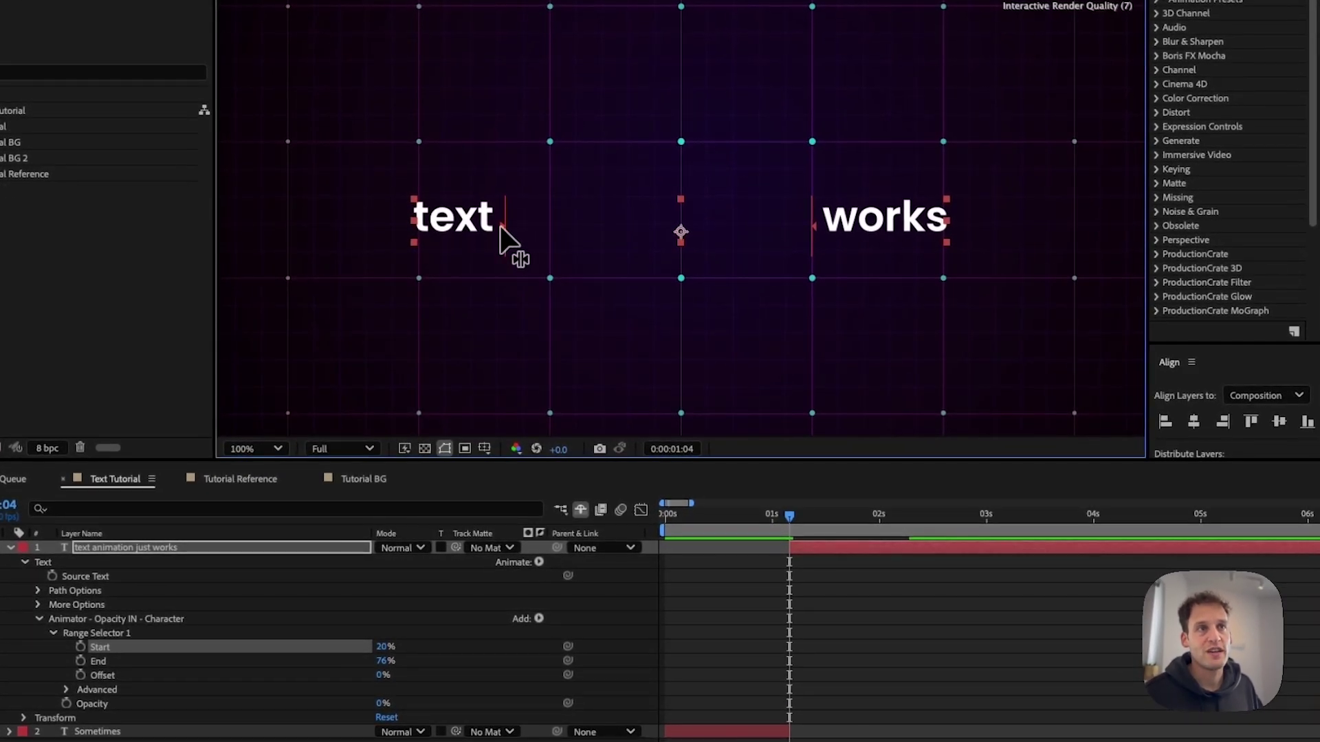
drag(499, 226, 651, 225)
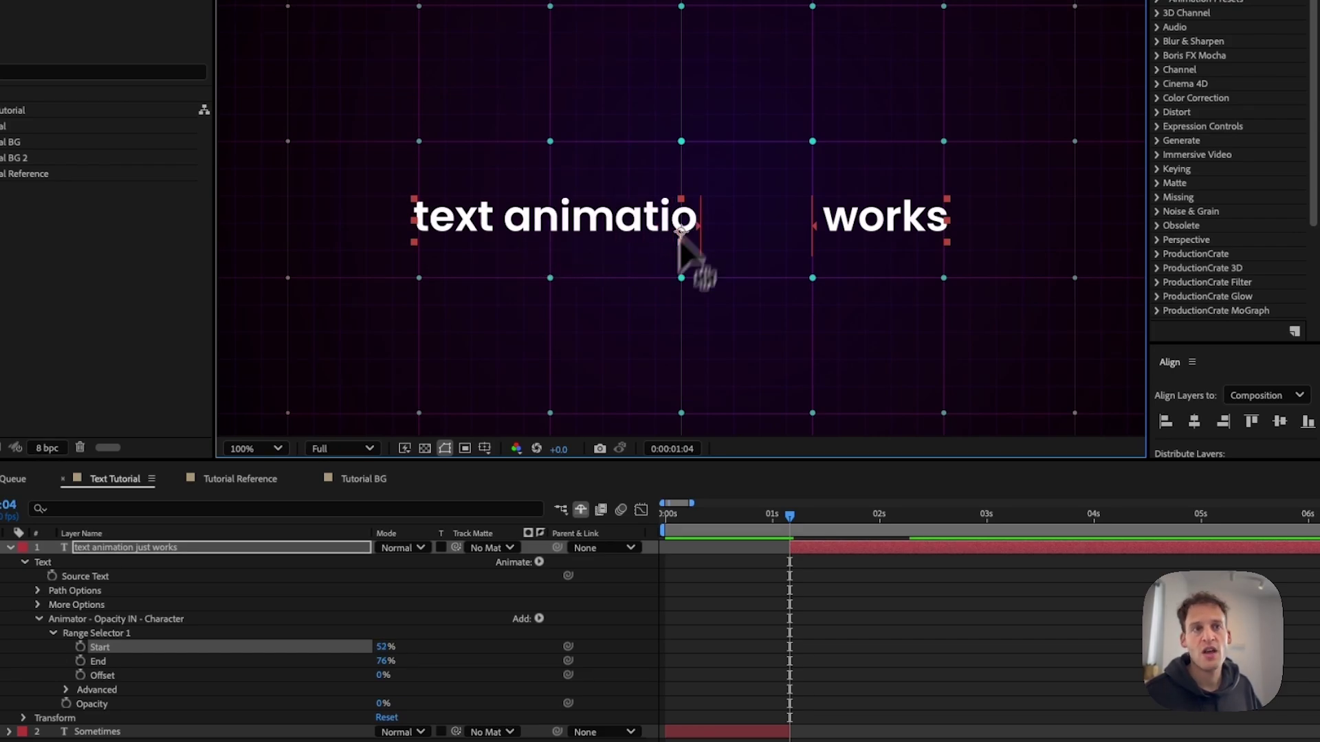
Reset the Range Selector to Start 0% and End 100%, and move its Start handle to 56%, before the word "just"
click(382, 647)
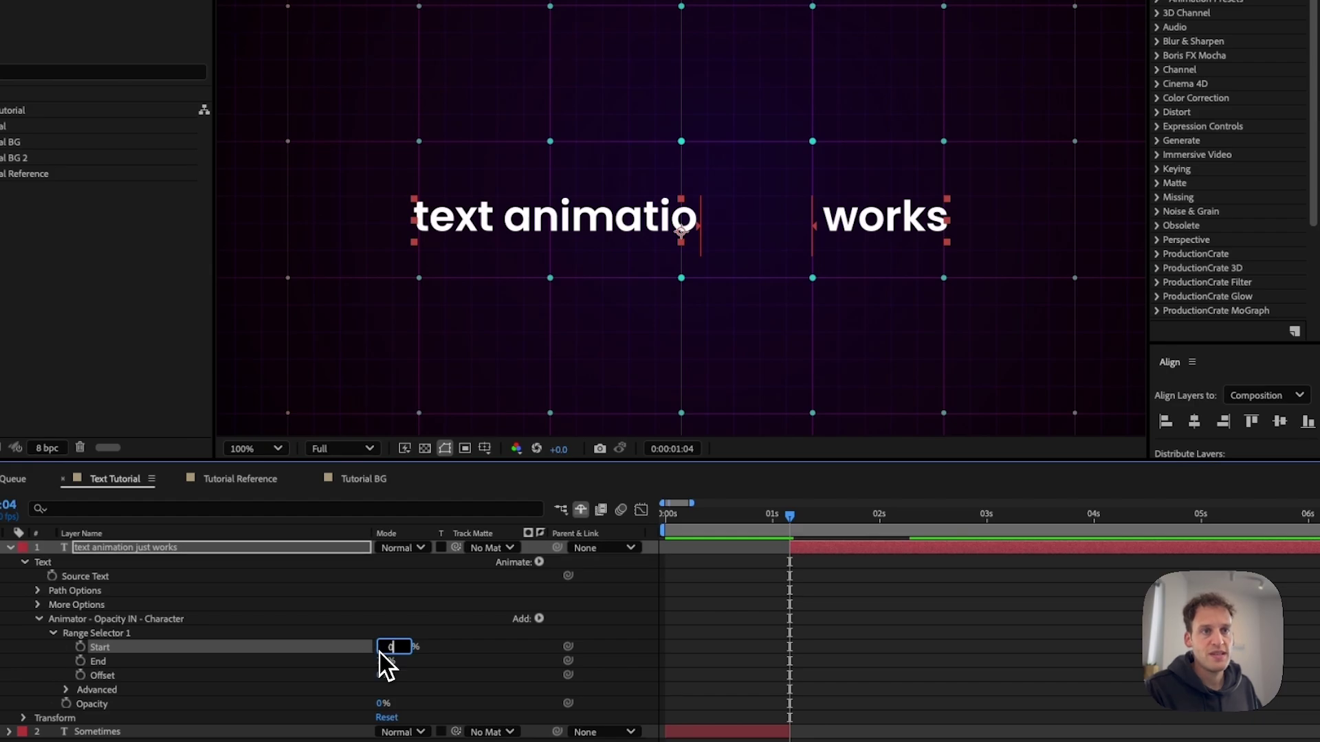
key(Return)
click(388, 662)
text(100)
key(Return)
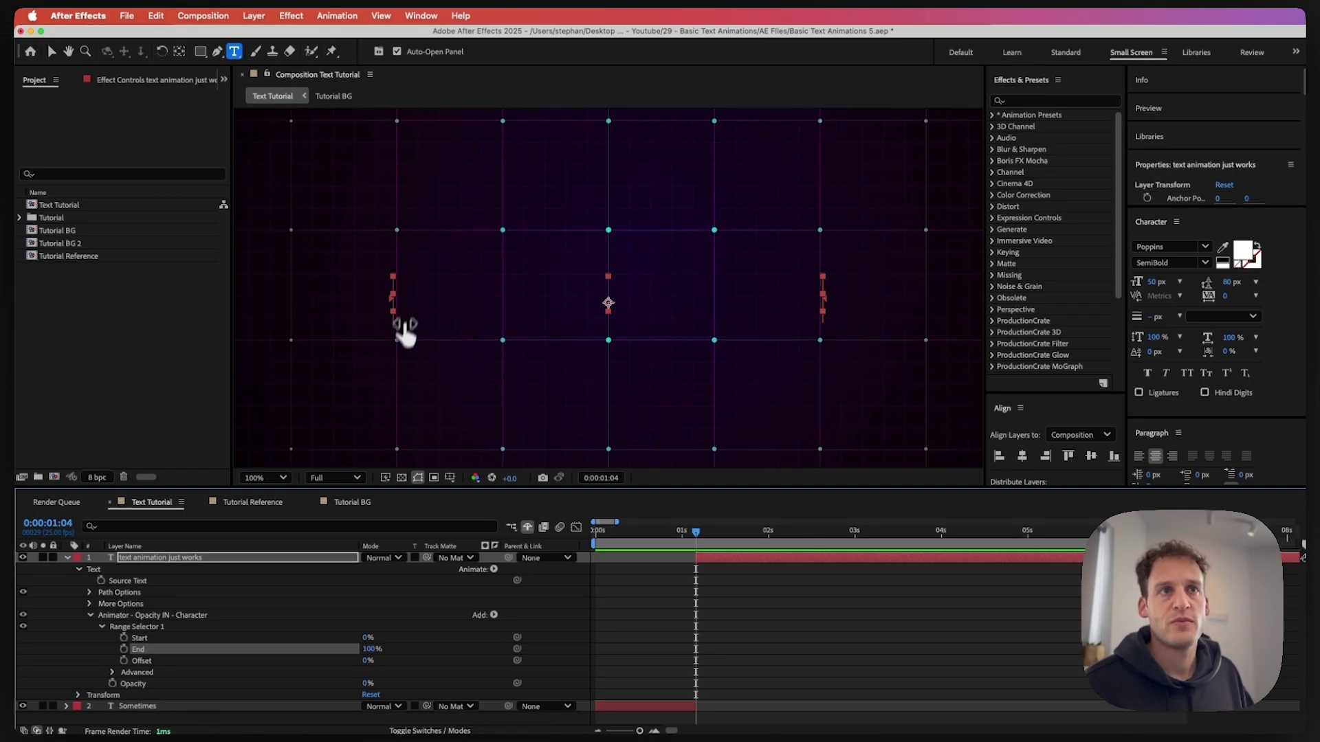
drag(393, 298, 649, 314)
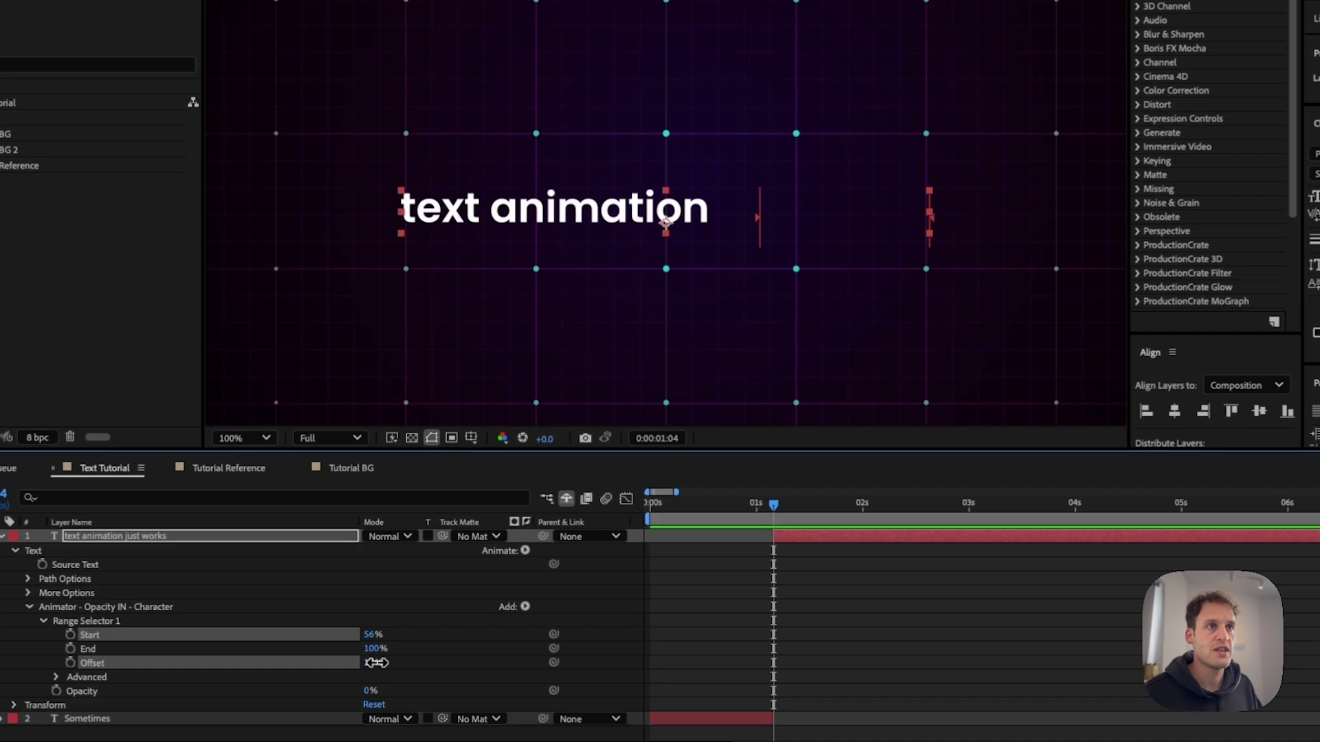
Try Range Selector 1 with Start at 5% and Offset at 96%, and undo these trial changes
mouse_move(368, 660)
mouse_down()
mouse_move(398, 657)
mouse_move(364, 662)
mouse_up()
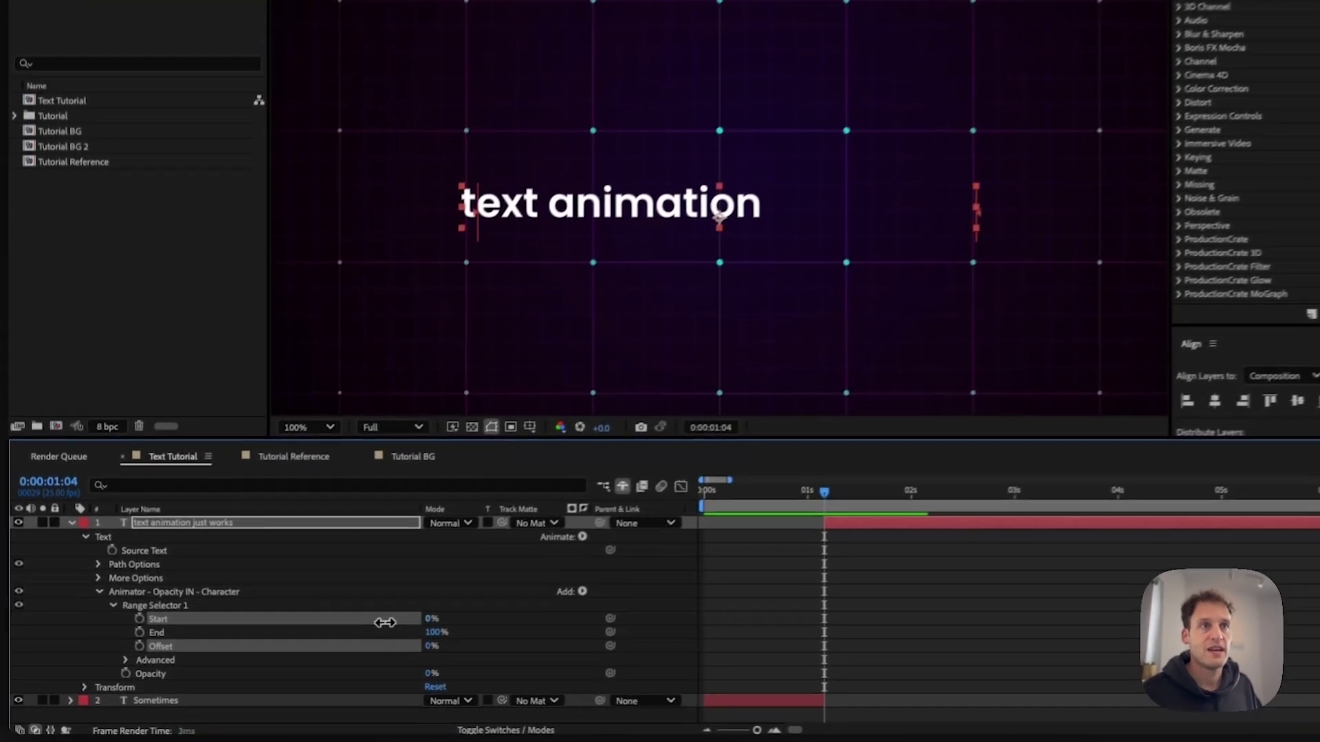
drag(356, 637, 355, 640)
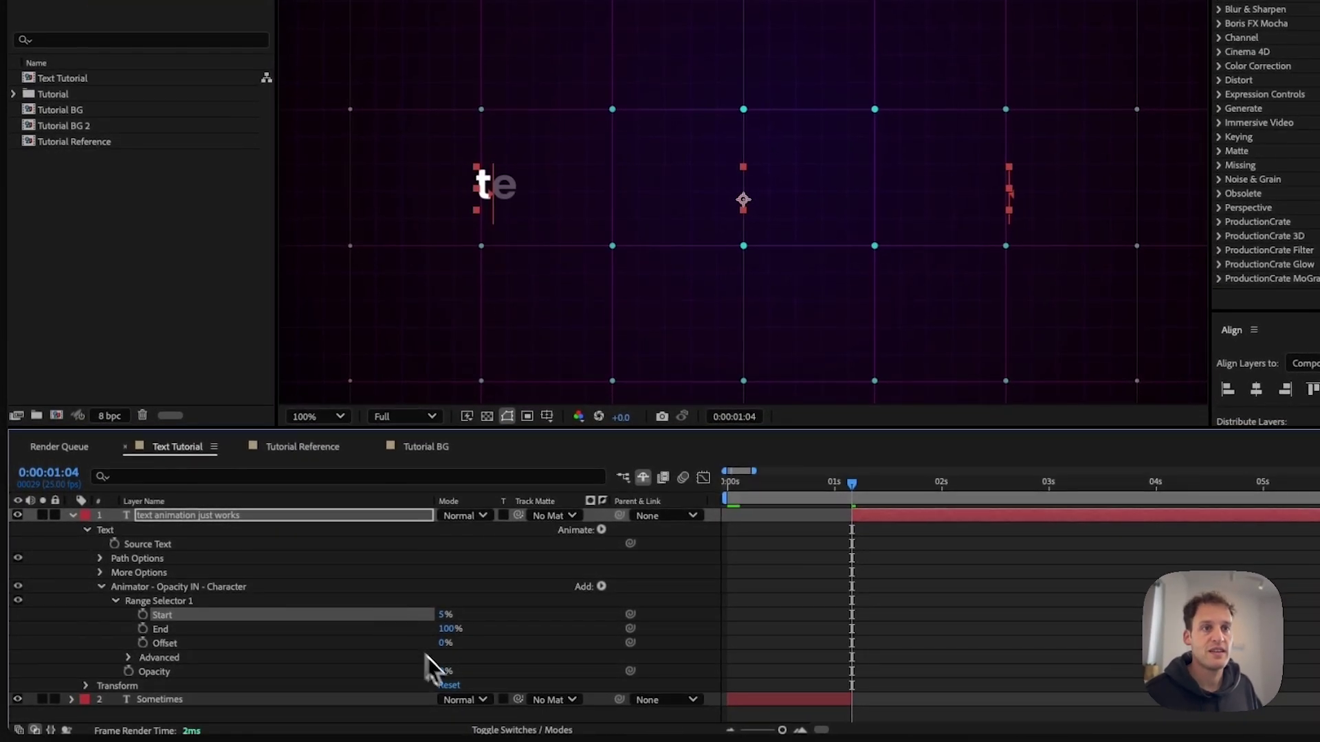
mouse_move(443, 650)
mouse_down()
mouse_move(504, 639)
mouse_move(423, 657)
mouse_up()
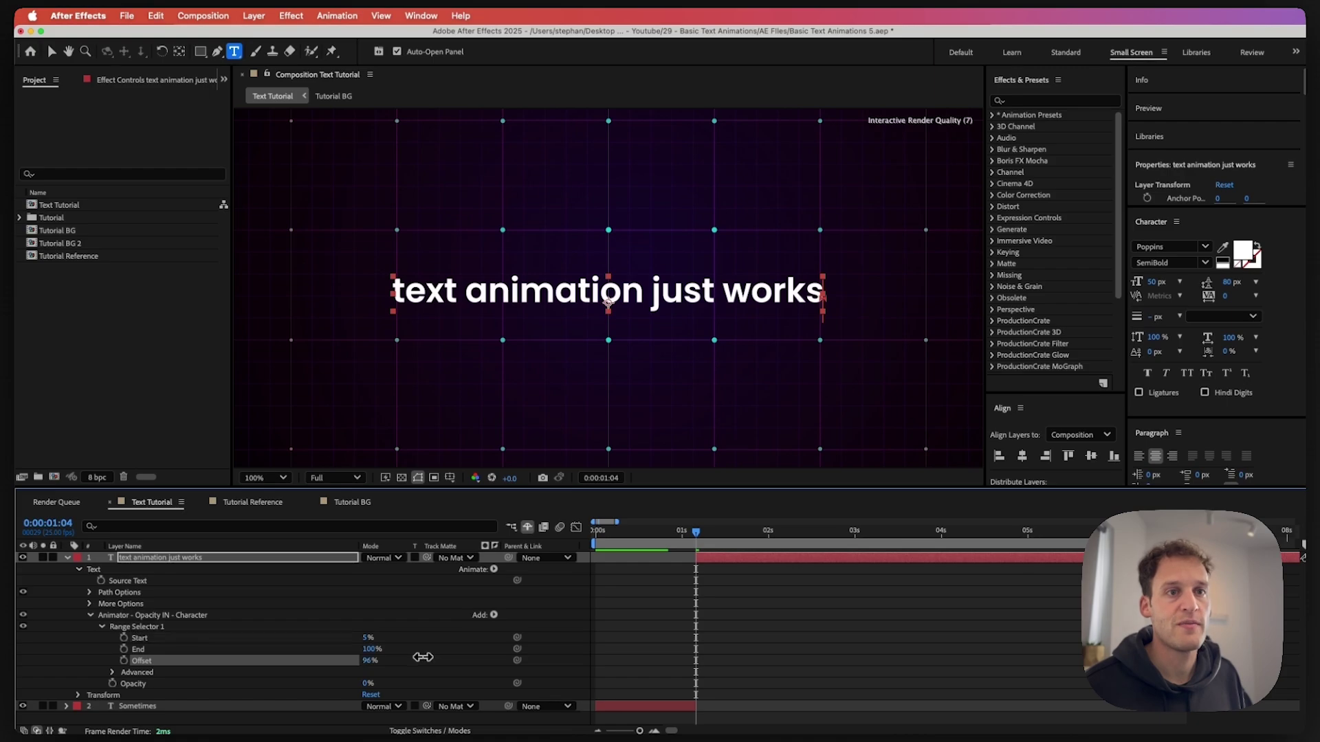
key(super+z)
key(super+z)
key(super+z)
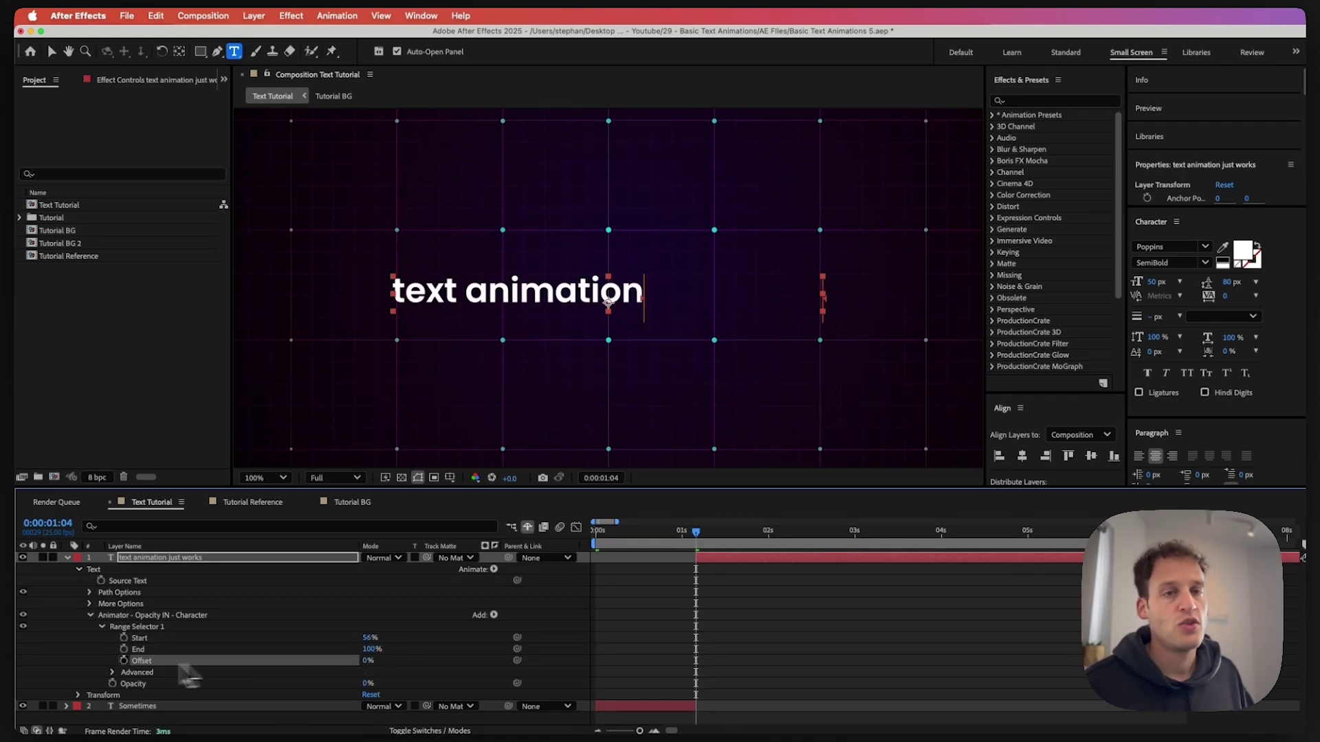
Keyframe the Range Selector's Offset from 0% at 0:00:01:04 to 100% at 0:00:02:06
click(124, 660)
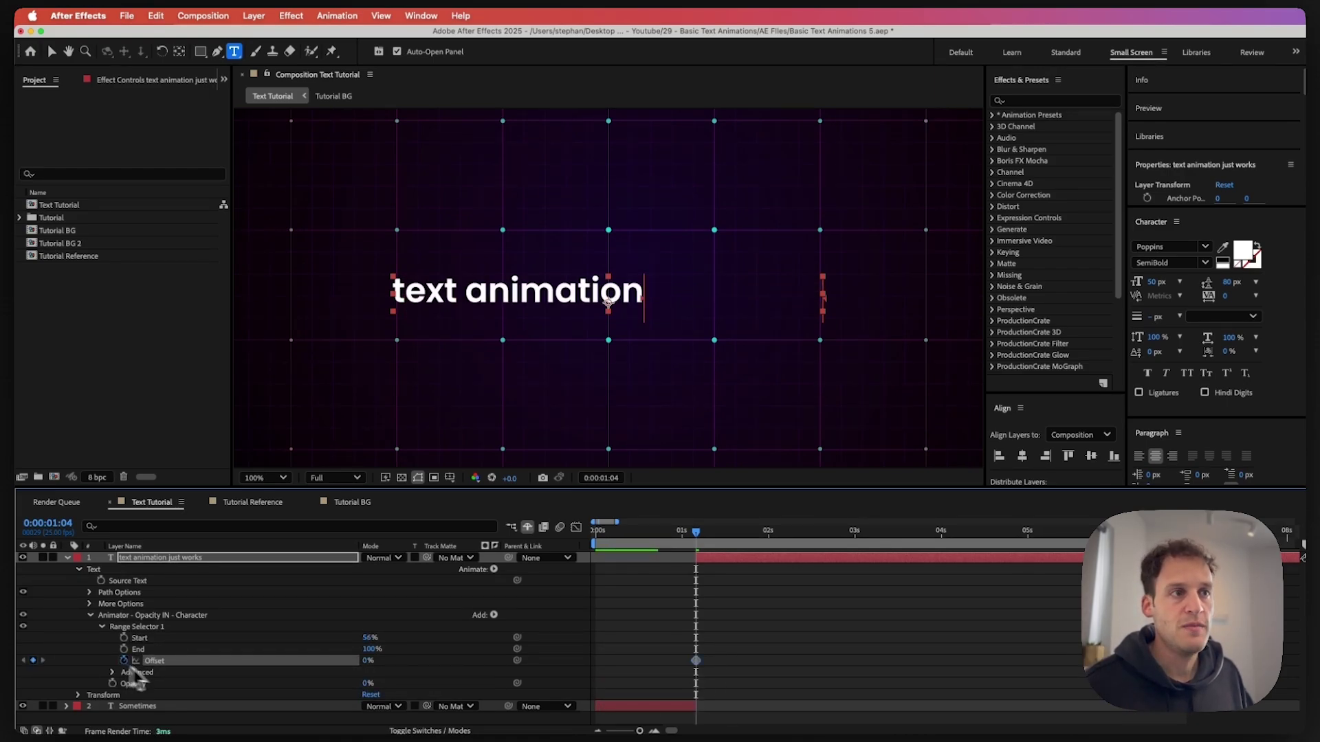
drag(730, 543, 790, 547)
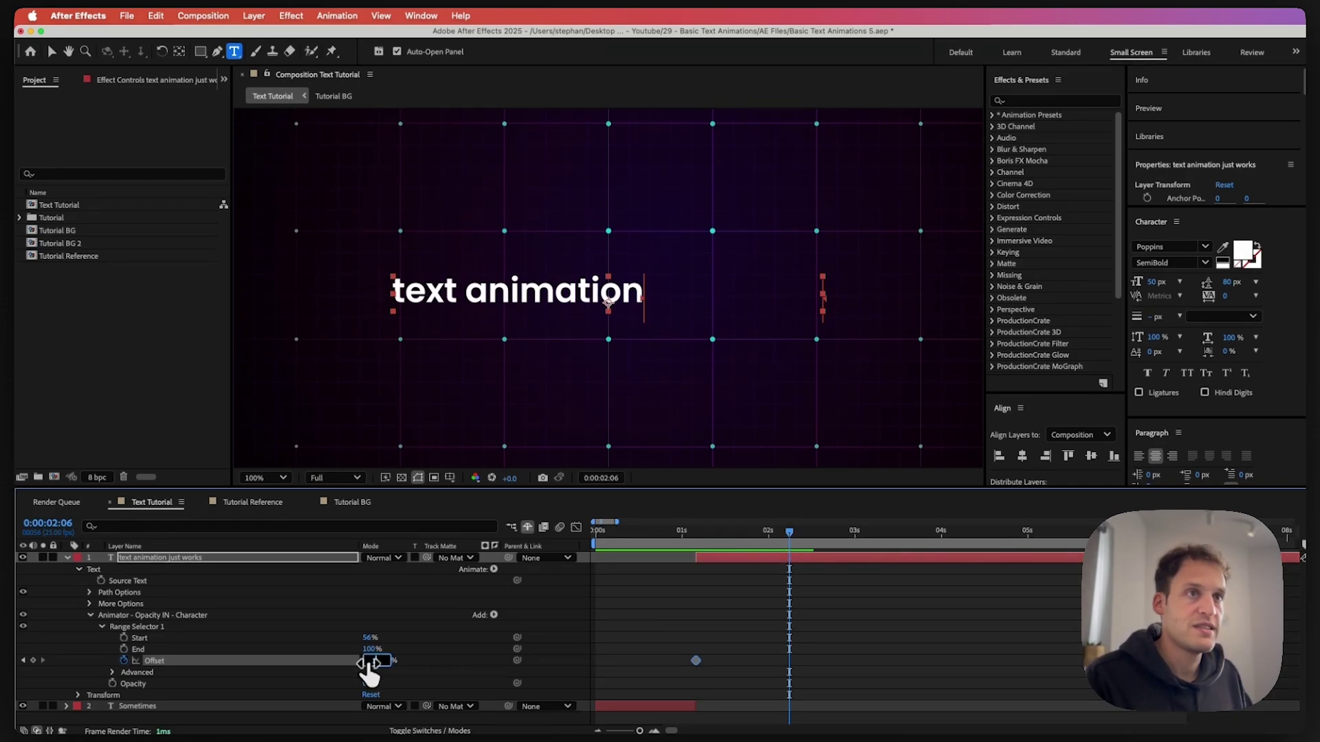
drag(369, 663, 655, 659)
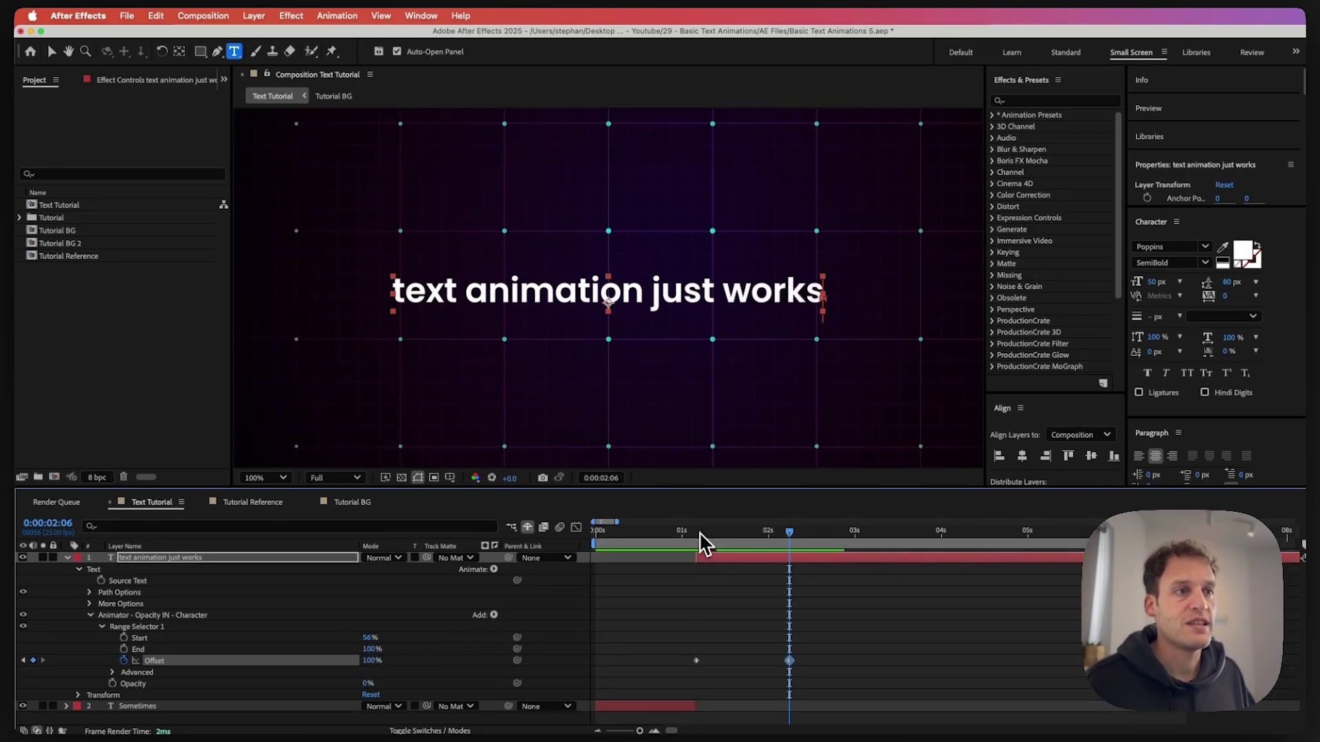
Apply Easy Ease to both Offset keyframes and preview the character reveal
mouse_move(705, 543)
mouse_down()
mouse_move(748, 543)
mouse_move(718, 543)
mouse_up()
drag(660, 642, 817, 685)
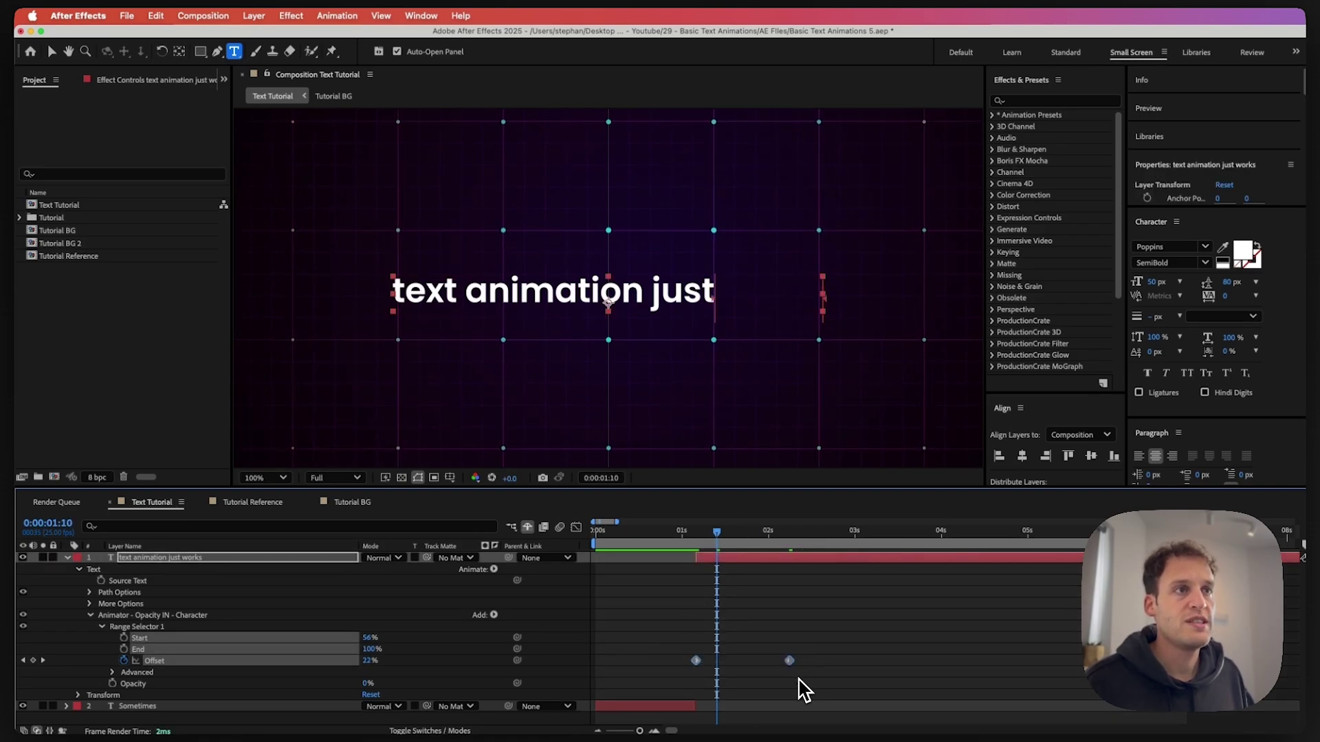
key(F9)
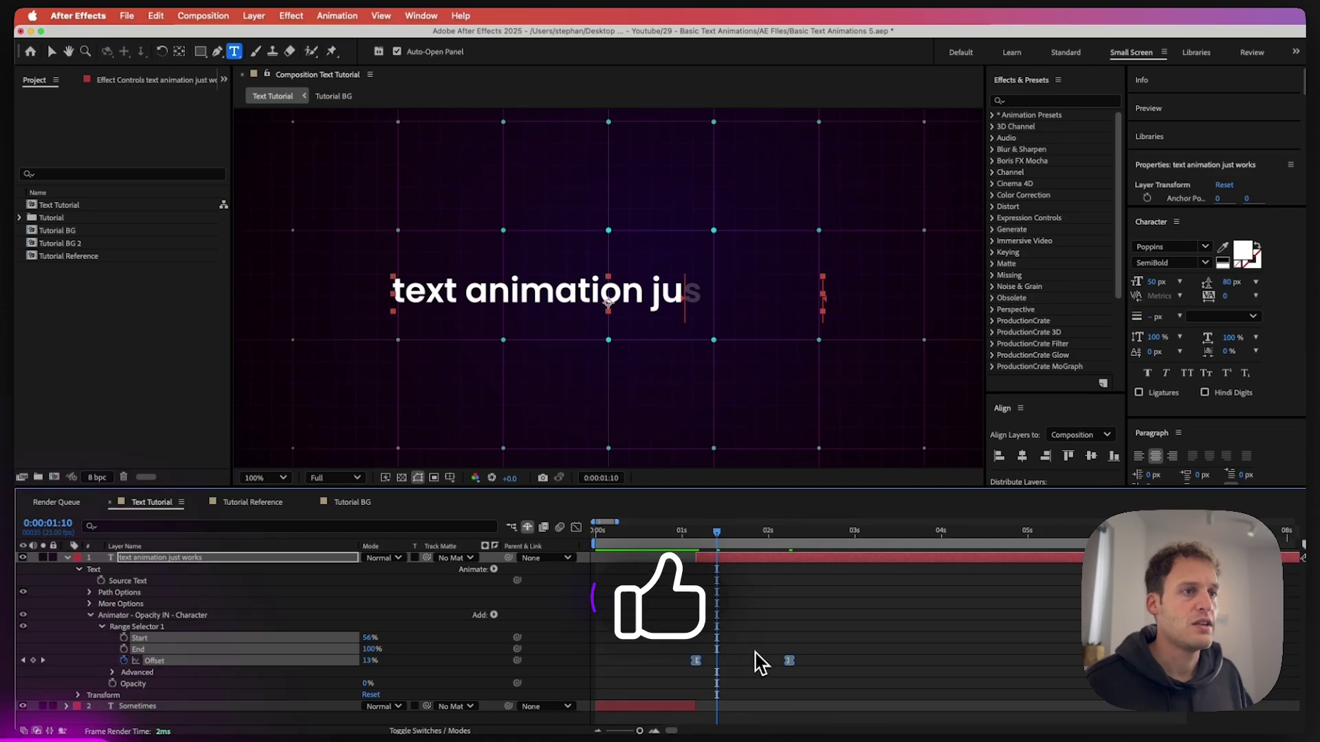
click(787, 625)
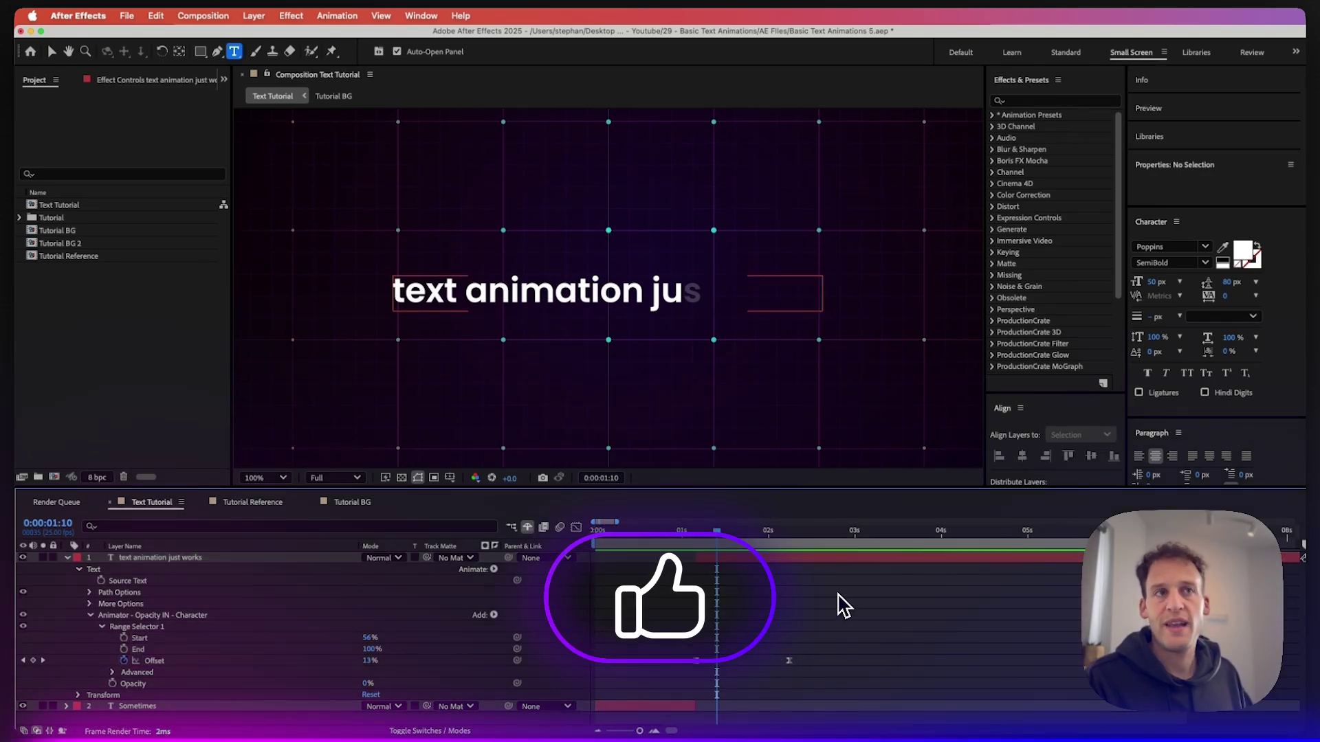
key(space)
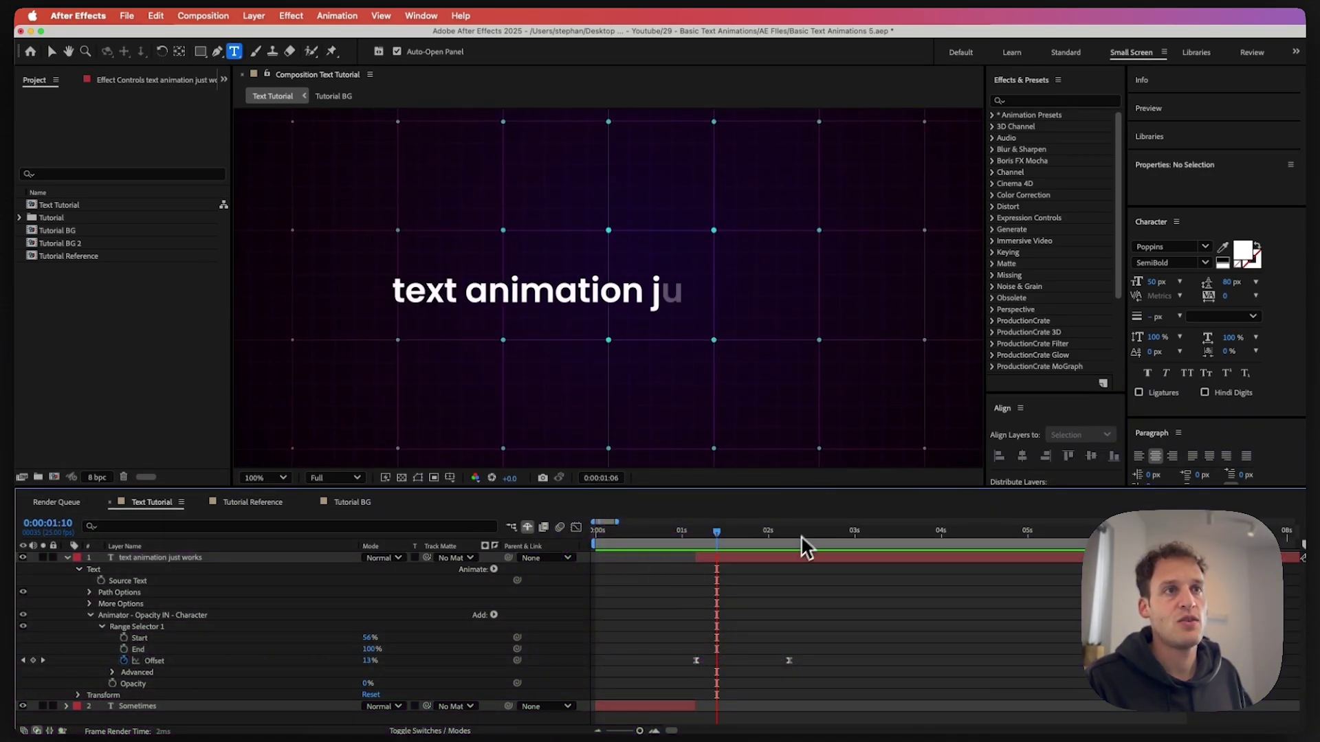
key(space)
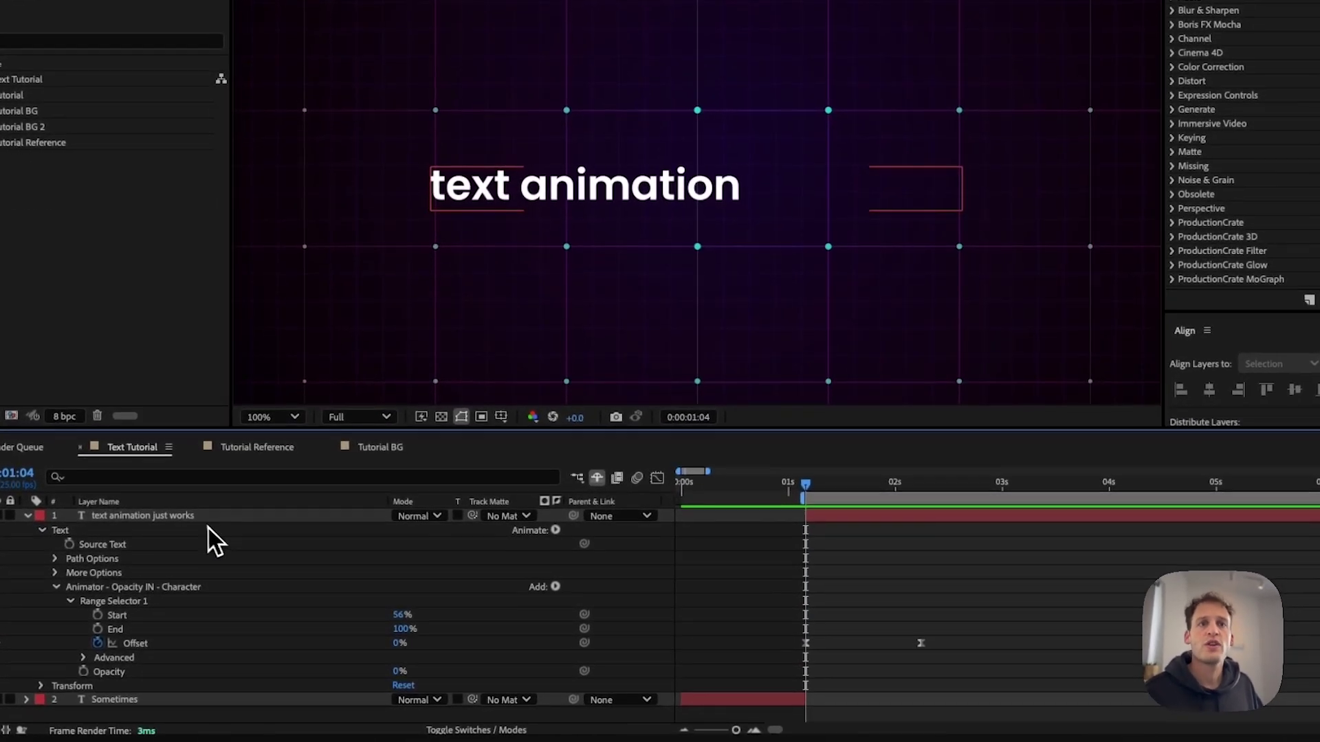
Collapse the opacity animator and add a separate Position text animator to the "text animation just works" layer
click(185, 519)
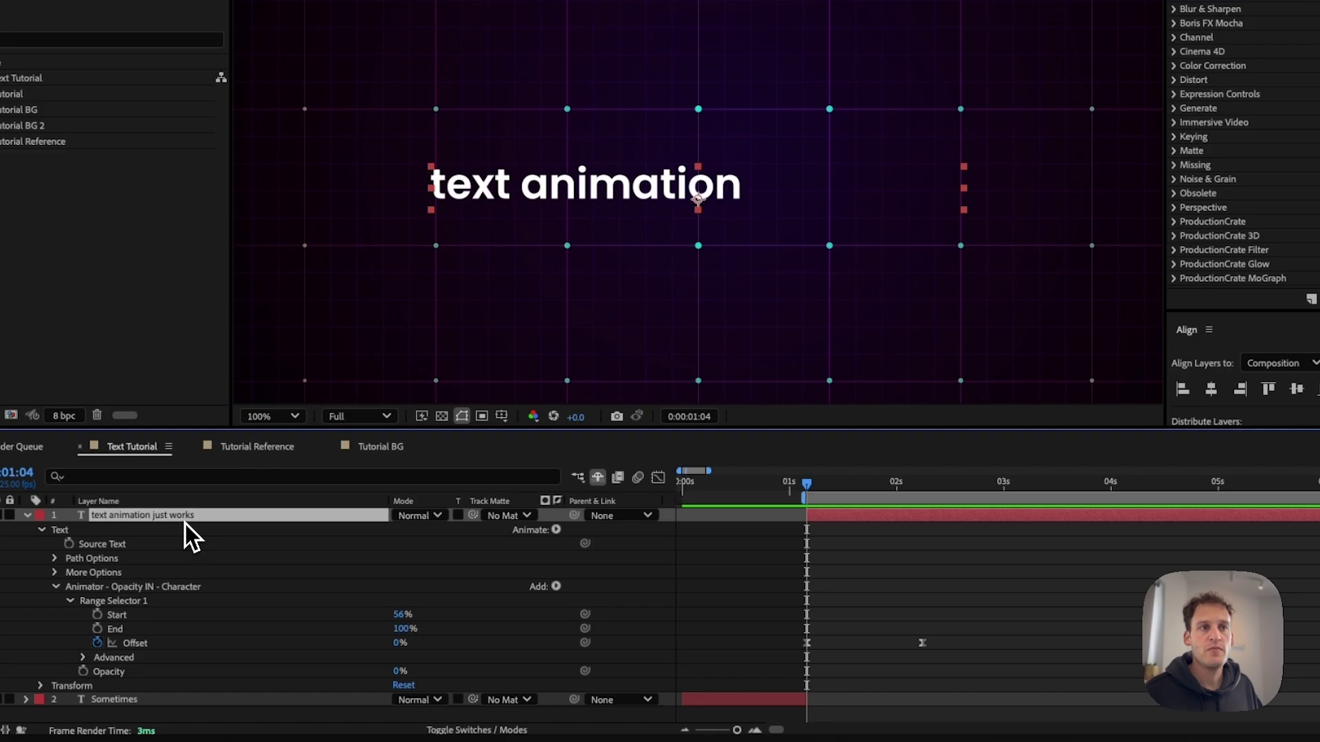
click(55, 587)
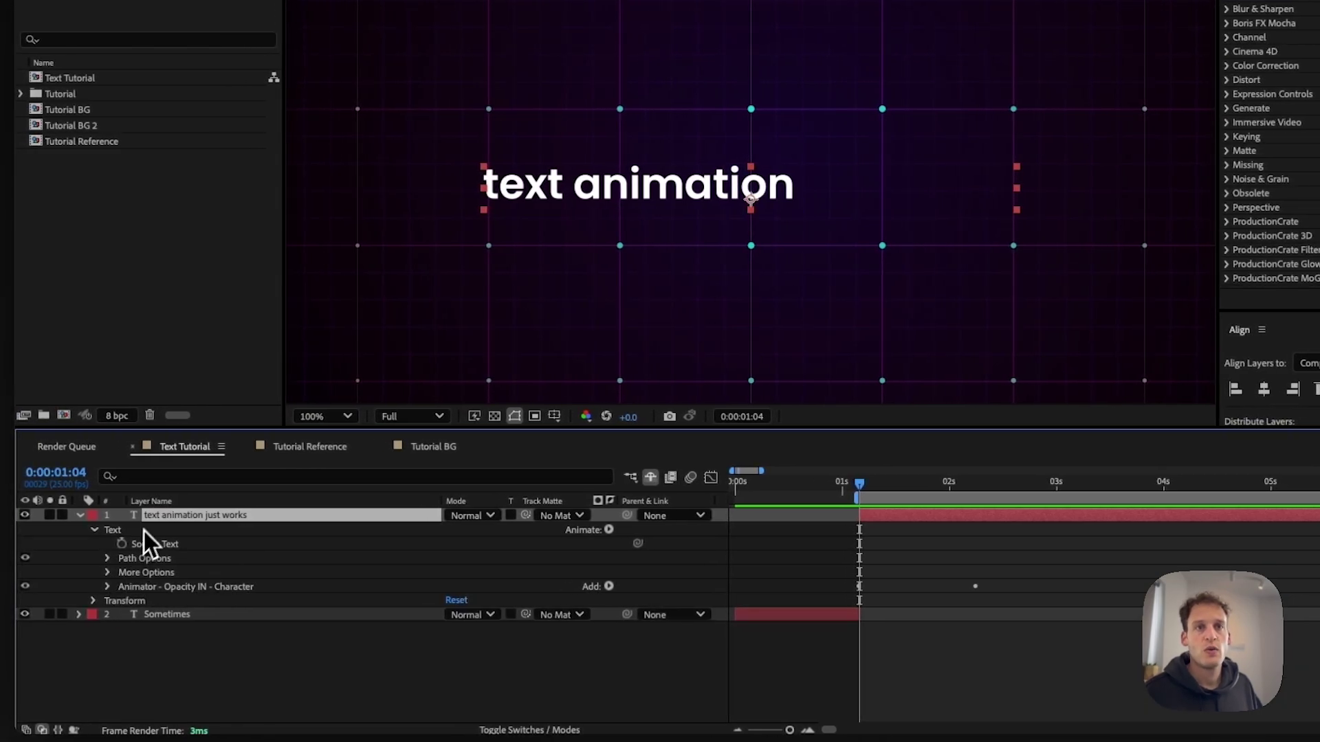
click(608, 530)
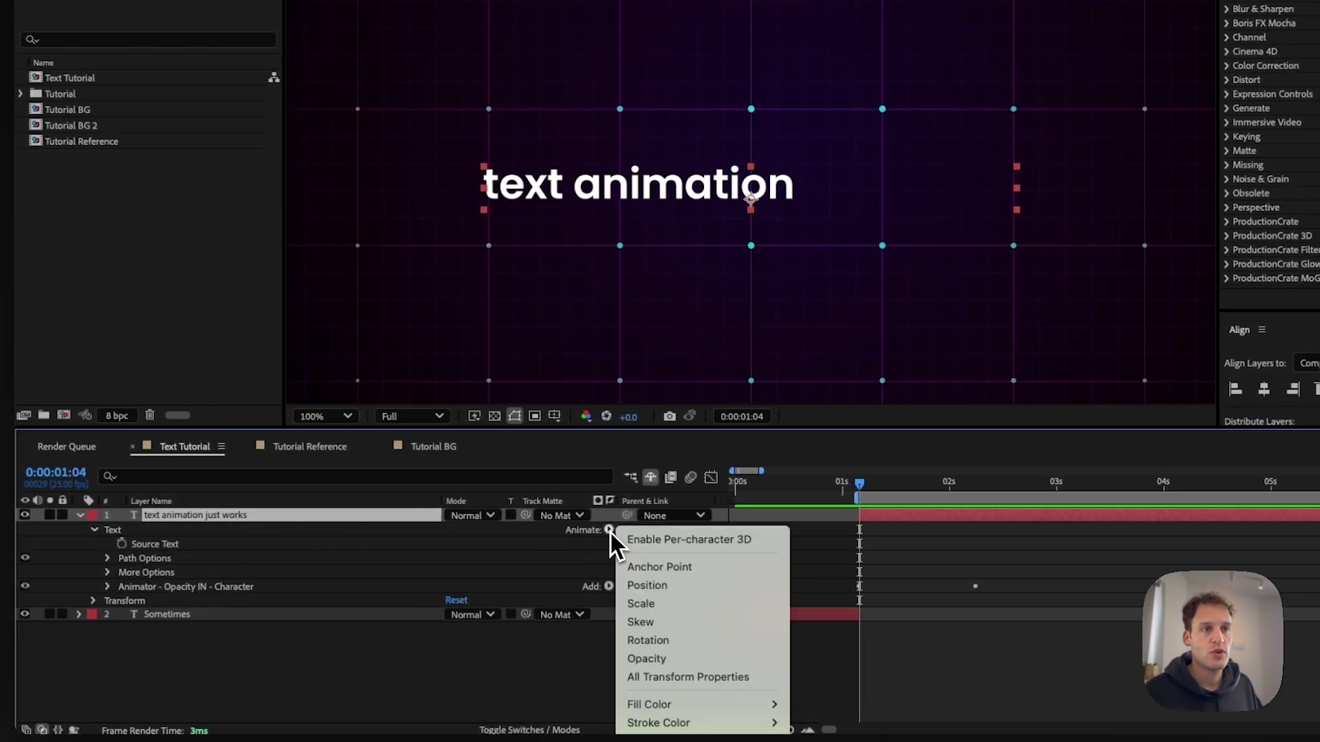
click(650, 584)
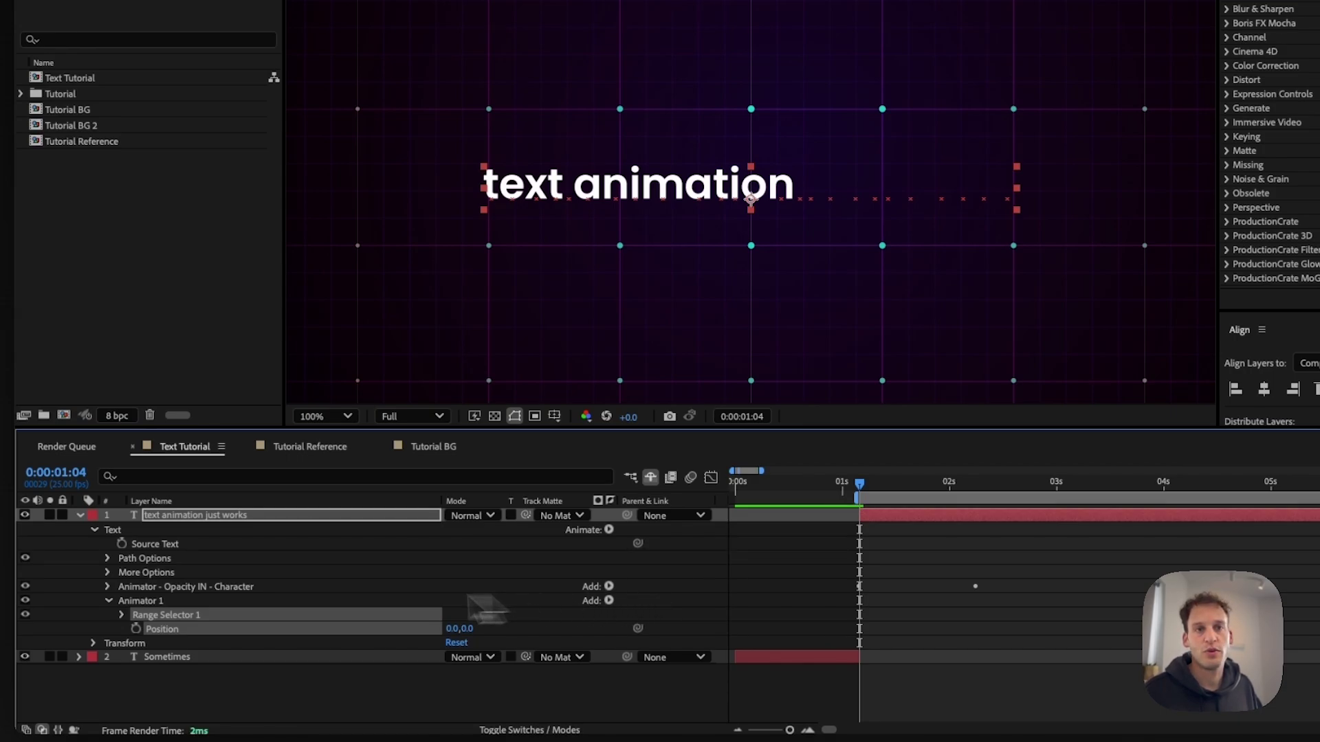
Rename the new position animator as "Animator - Overall Position"
click(178, 600)
key(Return)
key(Right)
key(BackSpace)
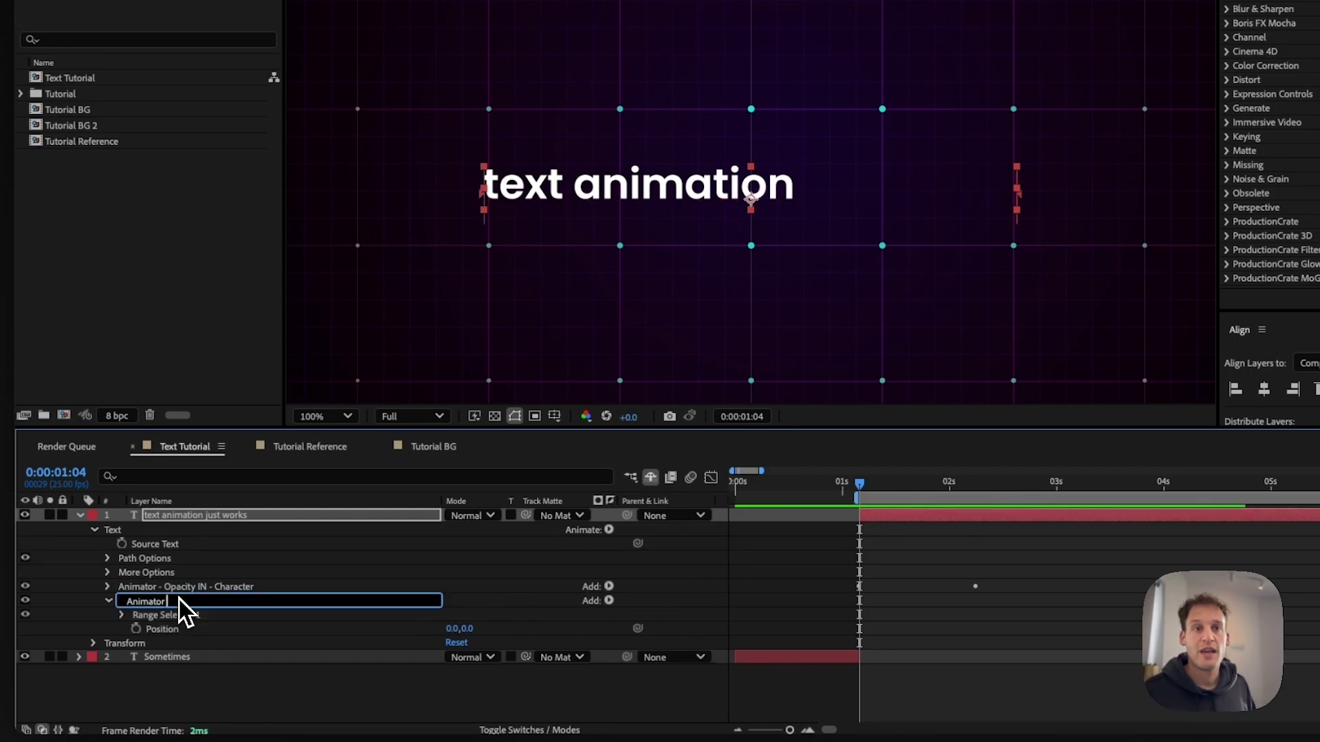
text(- Overall Position)
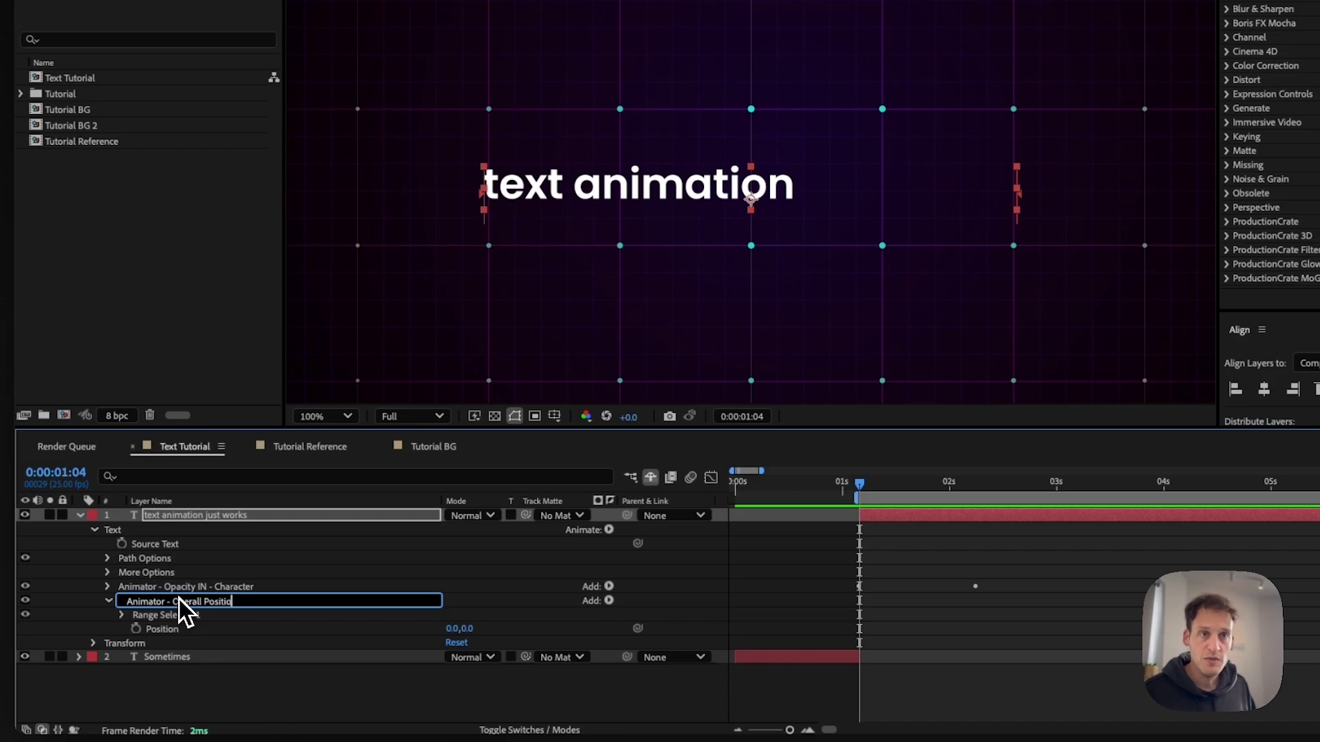
key(Return)
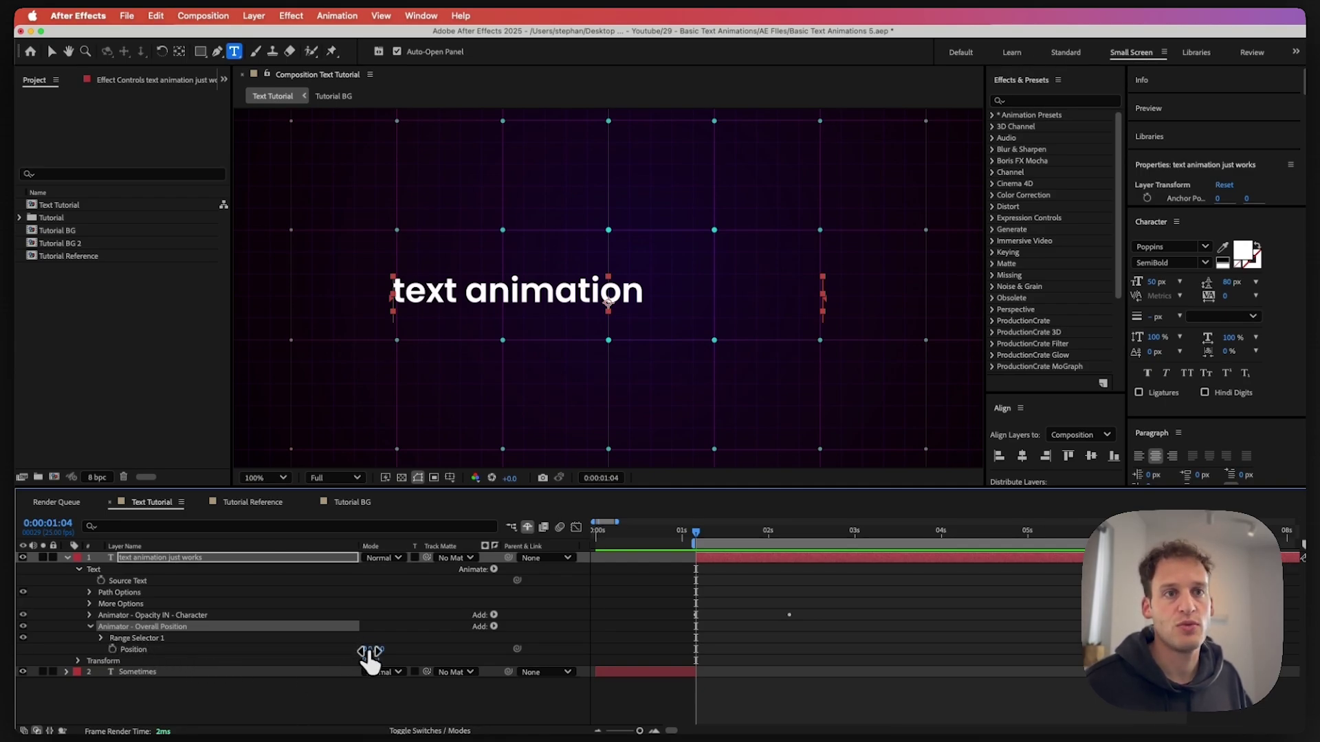
Keyframe the Overall Position animator's Position from 145, 0 at 0:00:01:04 to 0, 0 at 0:00:02:15
drag(369, 652, 546, 641)
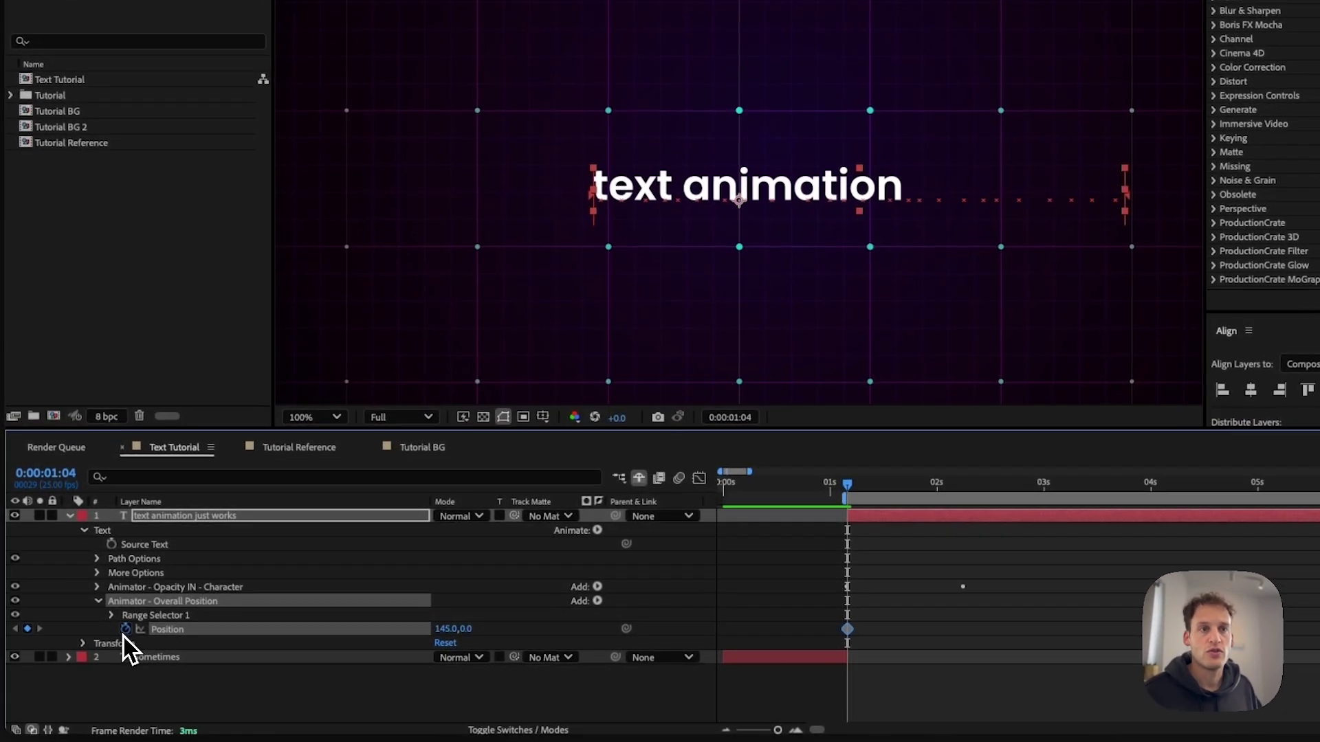
click(112, 649)
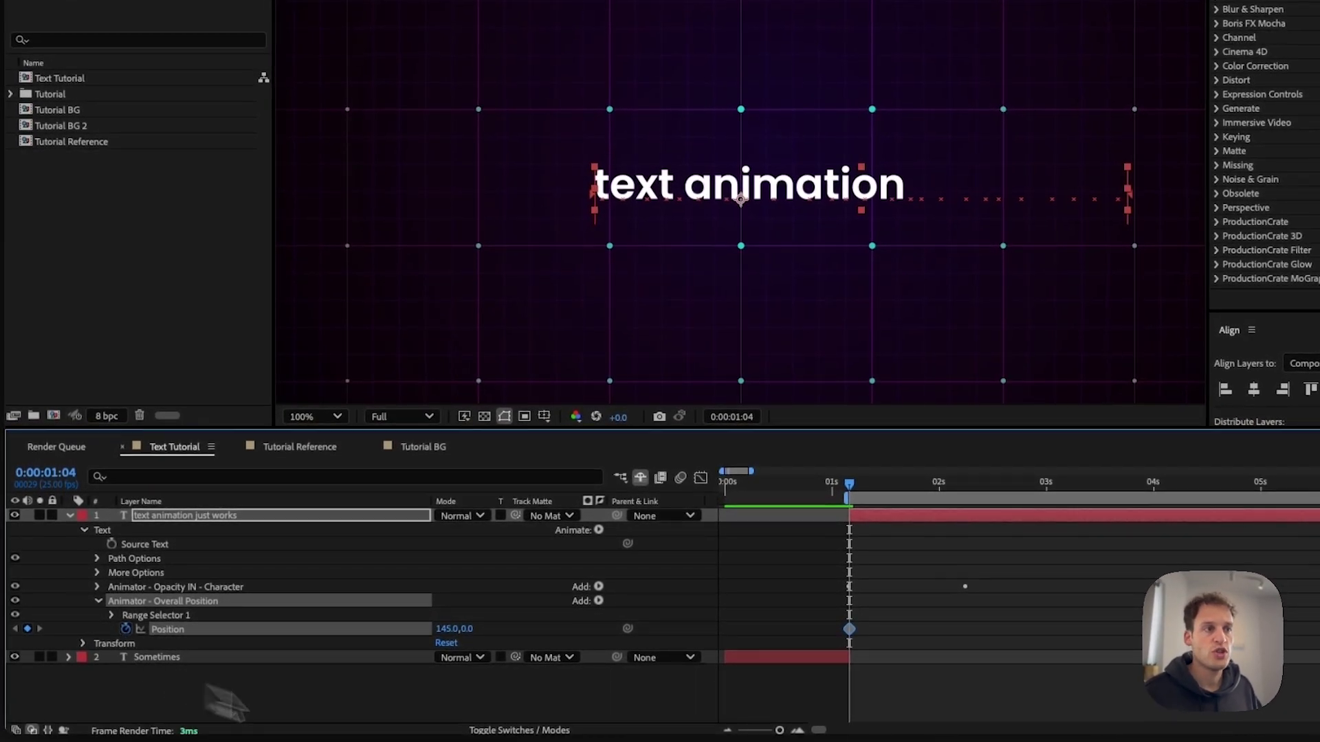
drag(973, 496, 966, 500)
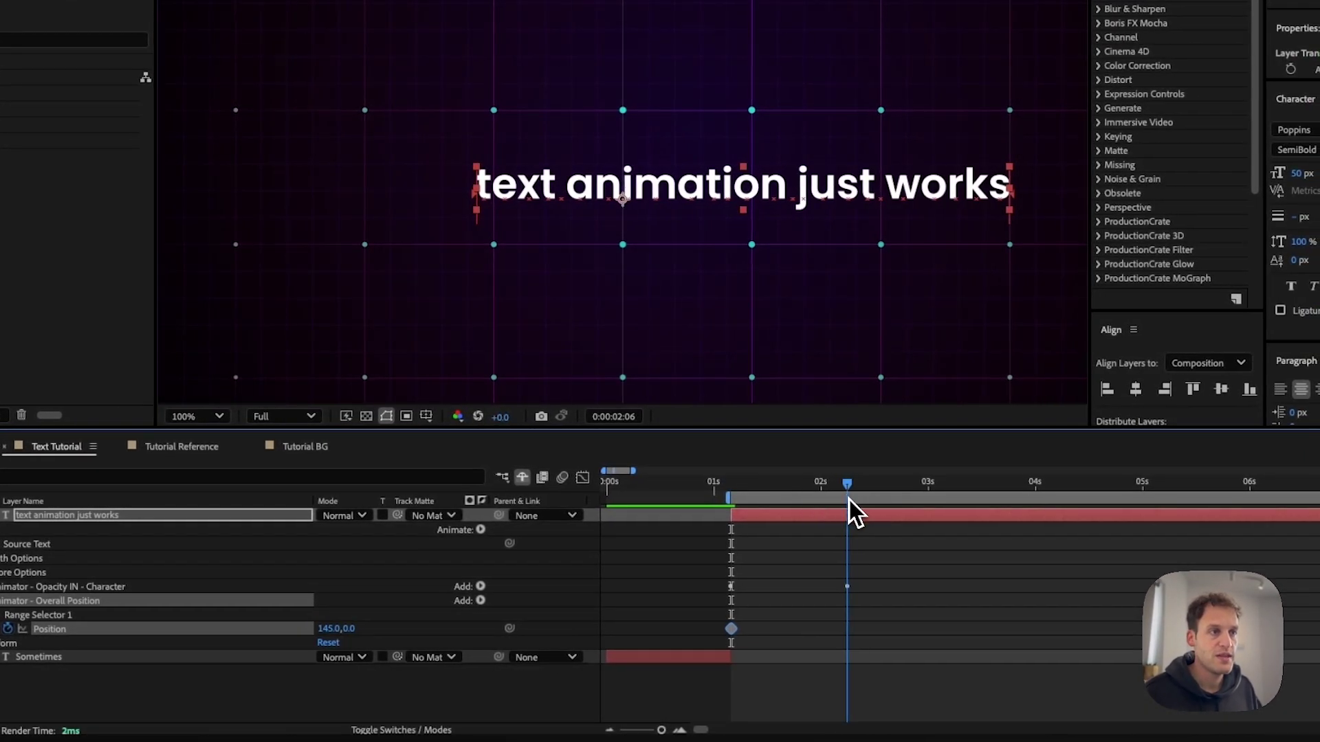
drag(848, 500, 890, 503)
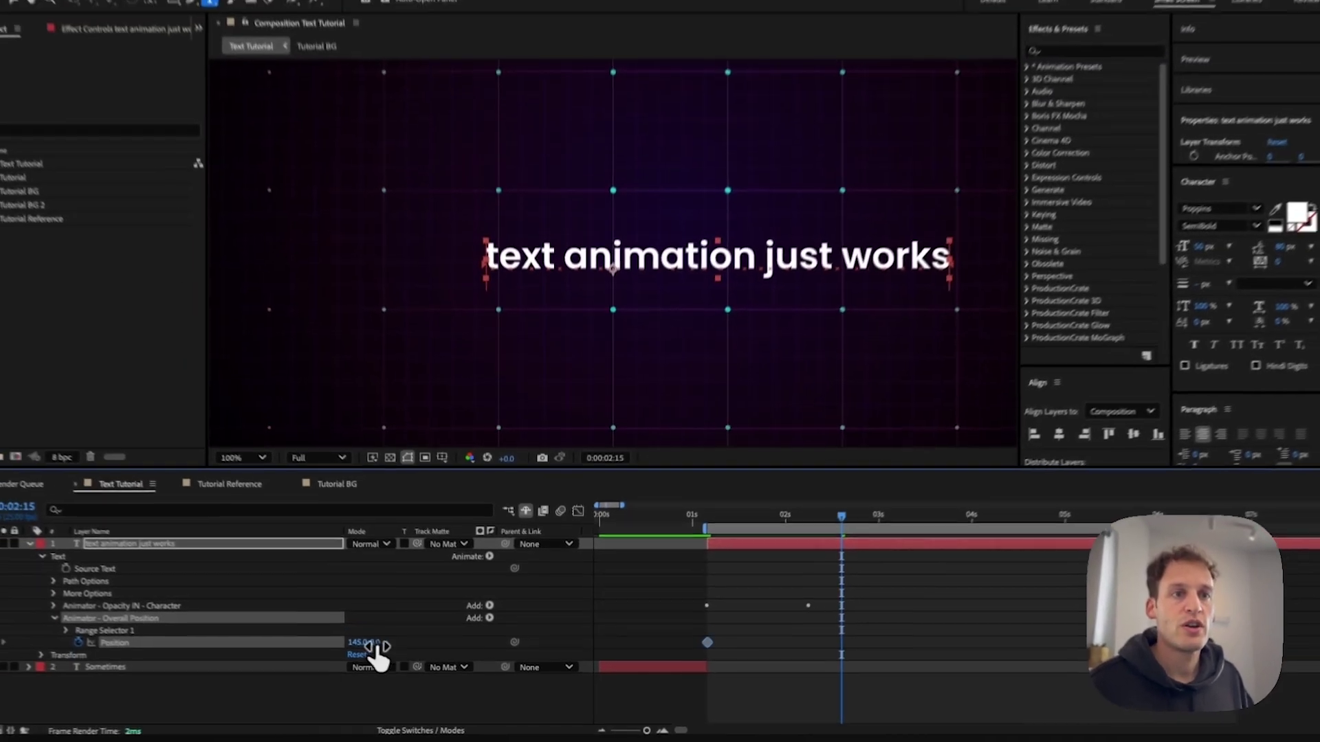
click(327, 629)
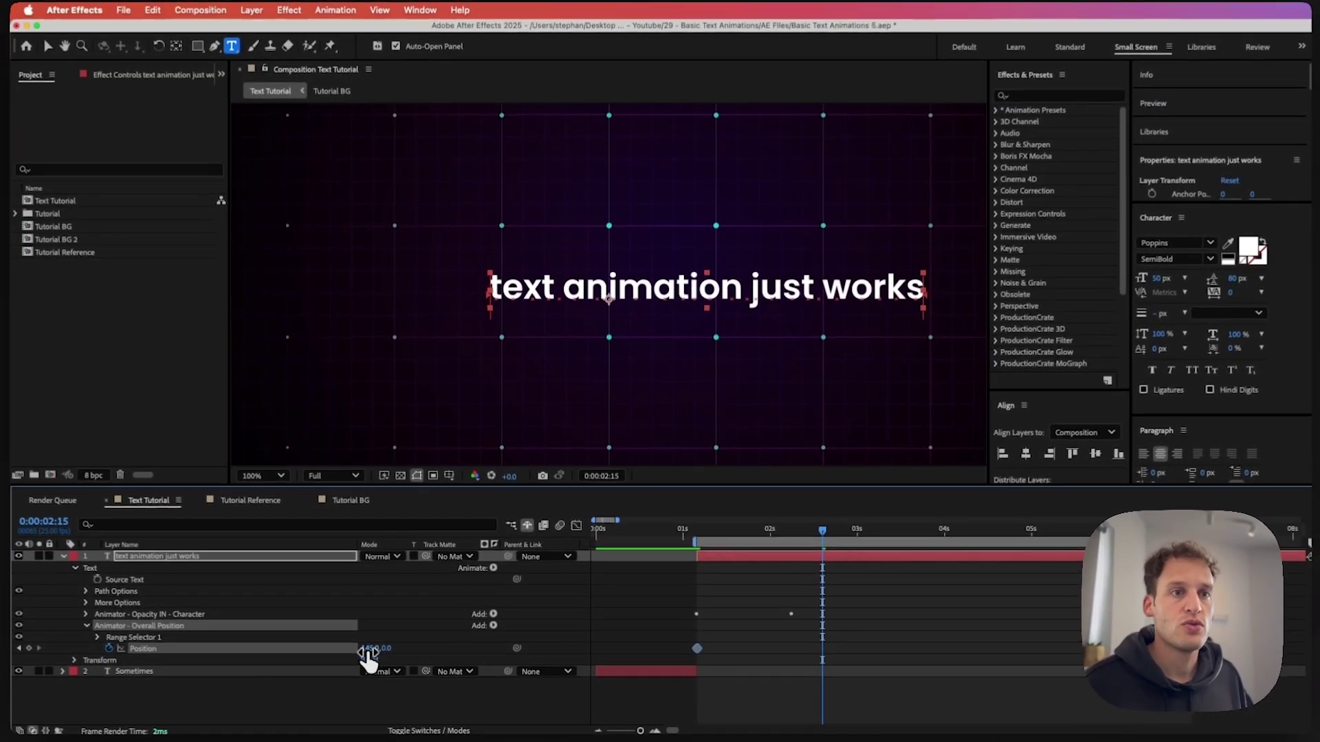
text(0)
key(Return)
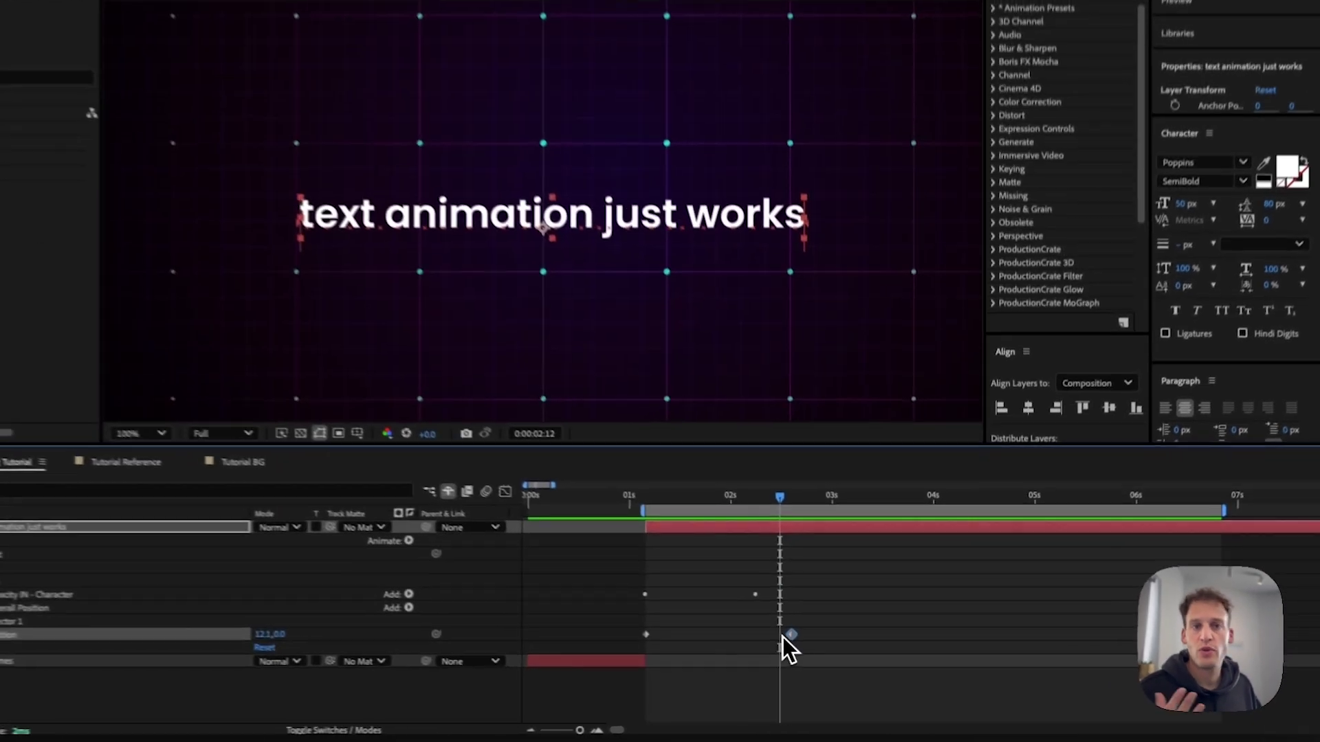
In the Position speed graph, ease into the last keyframe with a much longer incoming handle, and apply Easy Ease to the first keyframe
drag(809, 639, 844, 656)
click(477, 477)
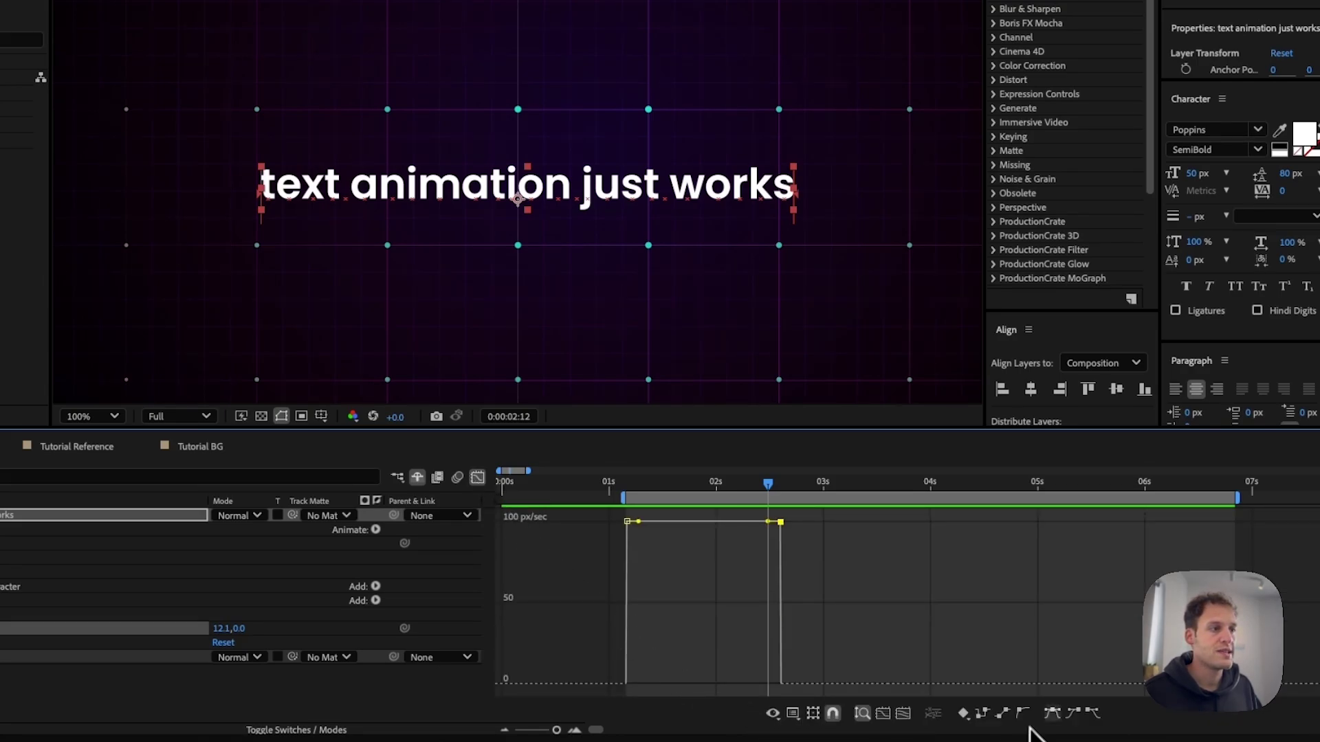
click(1070, 715)
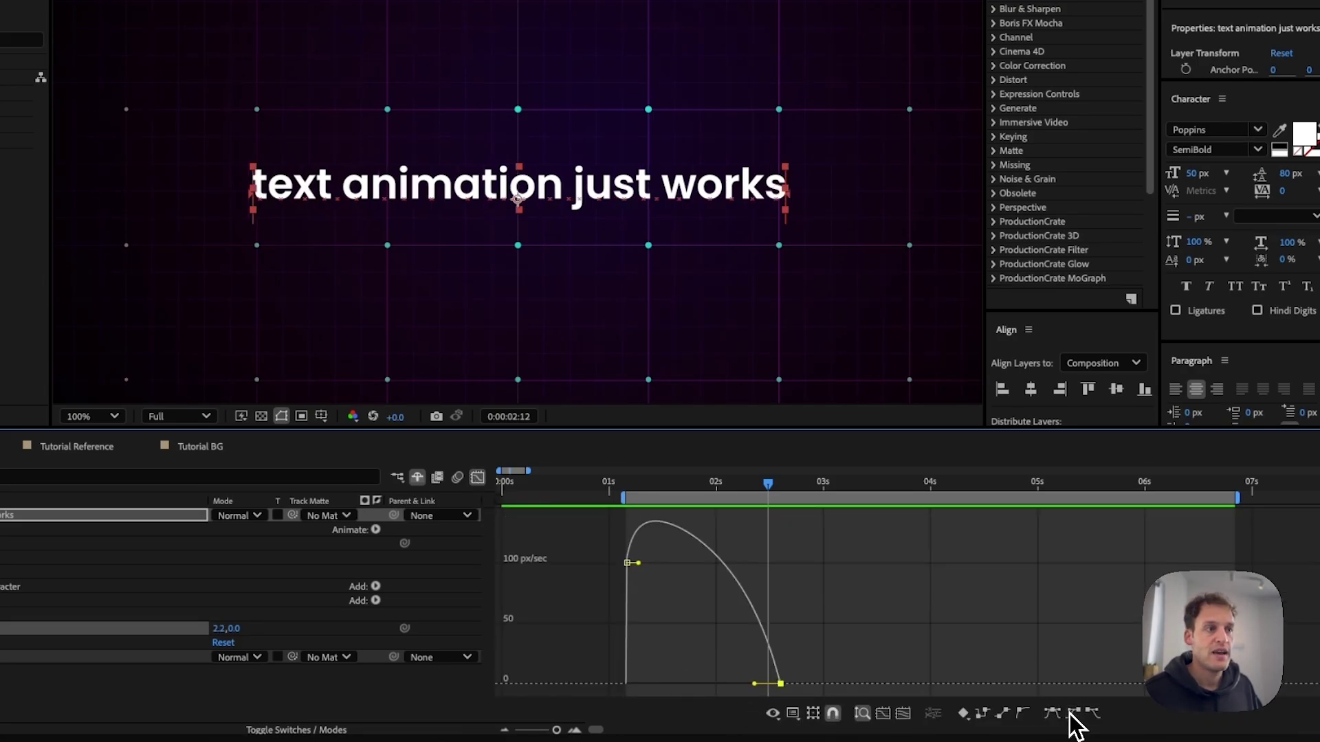
drag(754, 684, 588, 636)
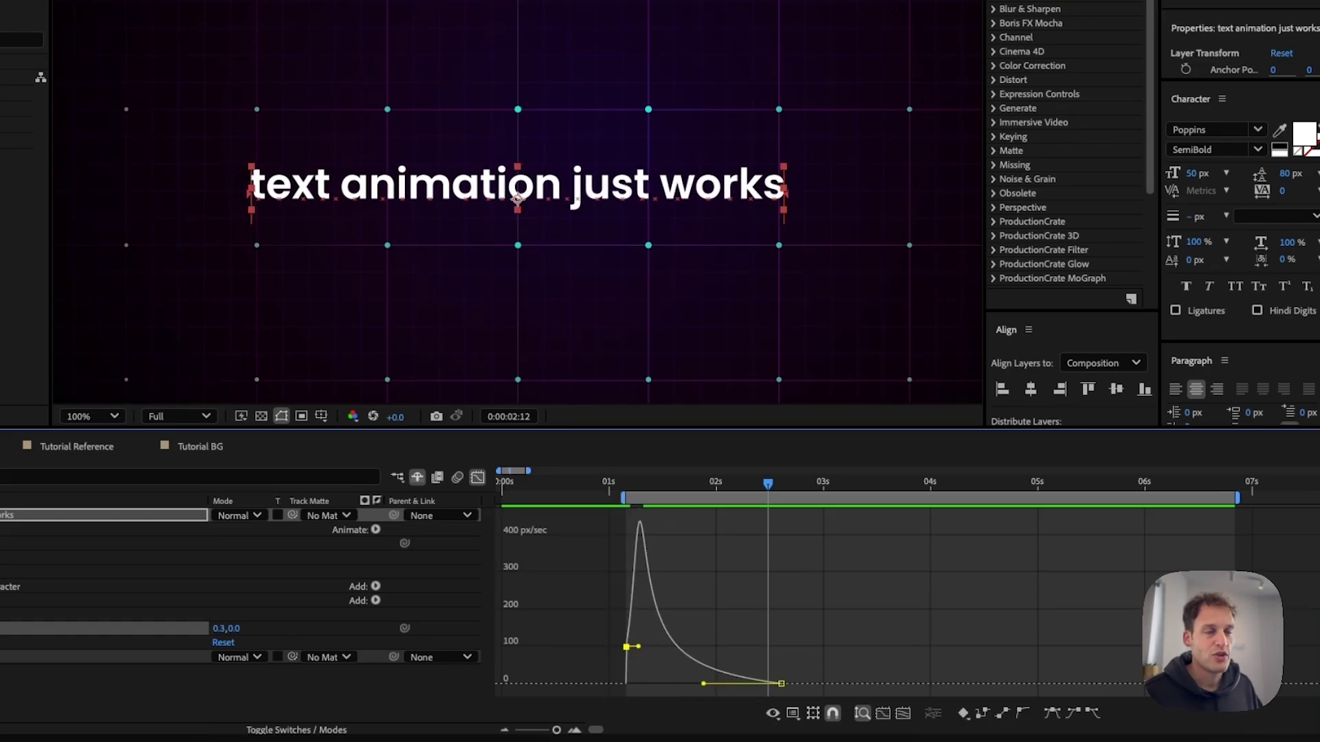
key(F9)
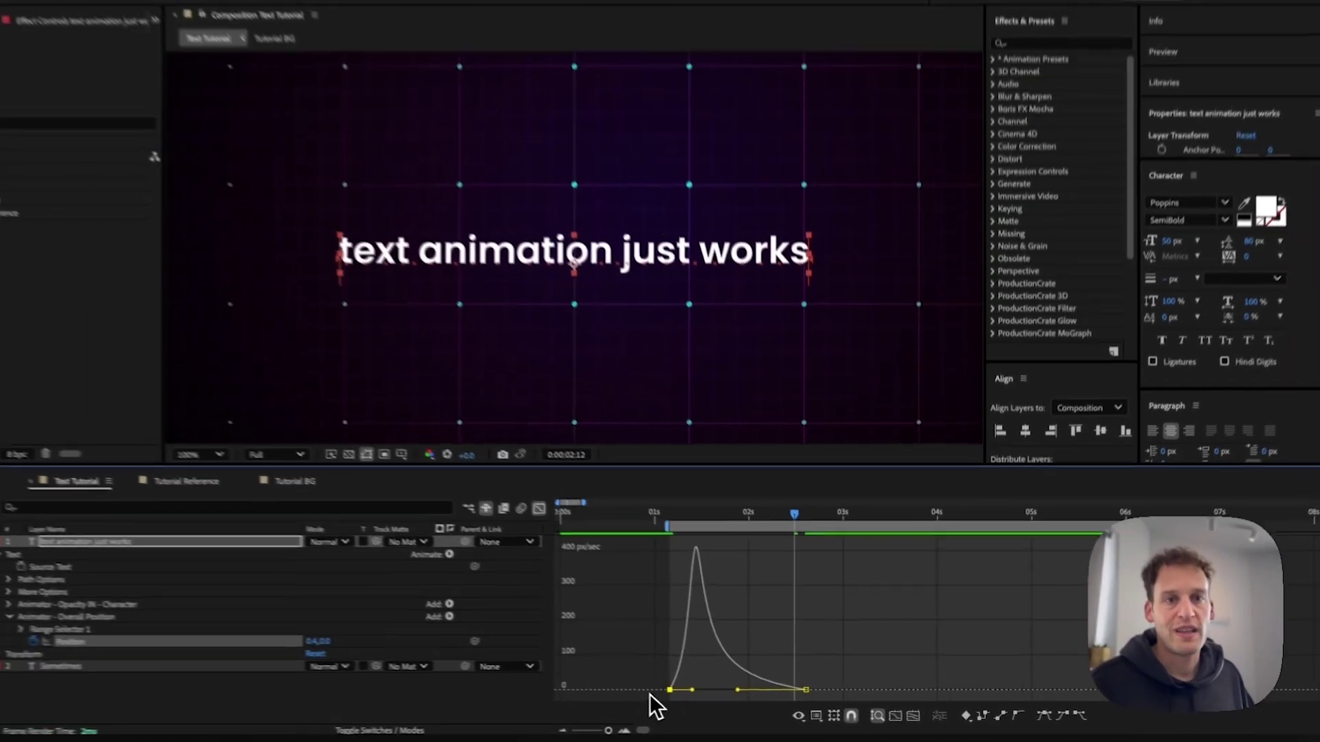
Inspect the peak of the Position speed graph, return to the layer-bar view, and preview the text animation
mouse_move(696, 694)
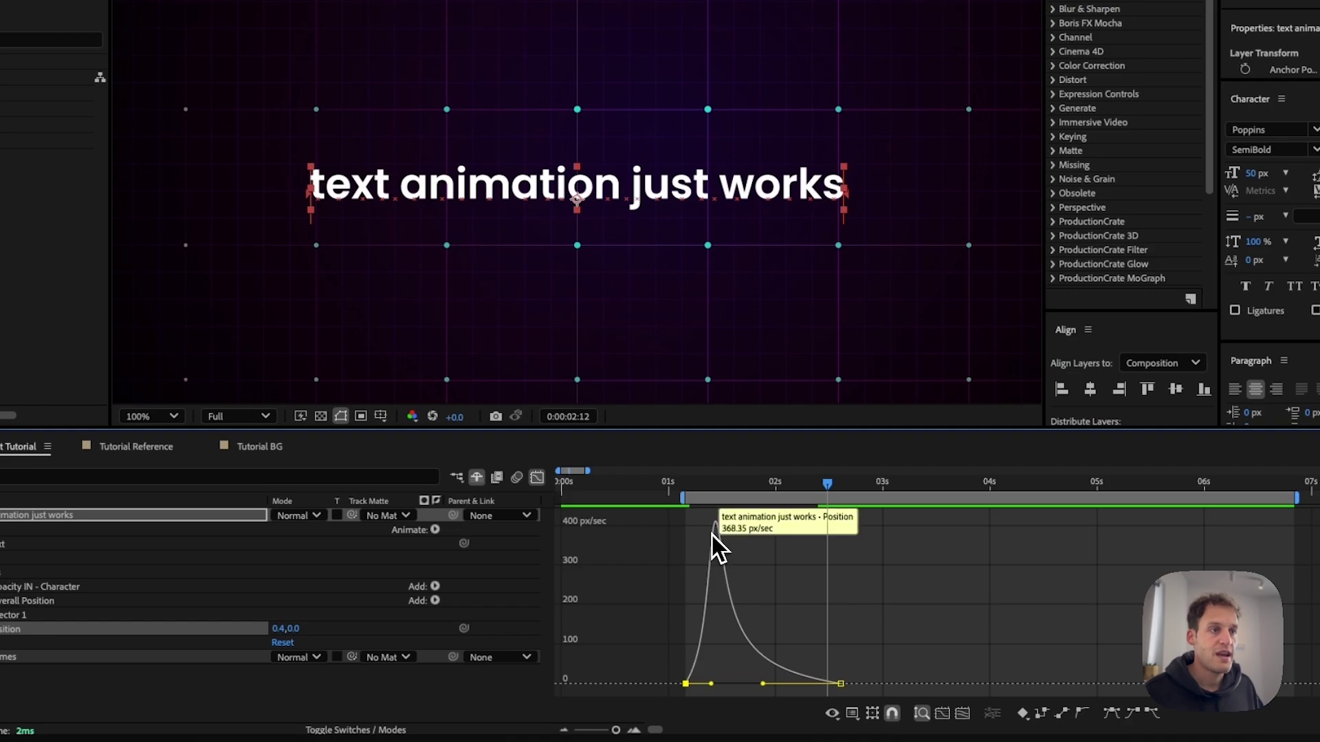
mouse_move(839, 683)
mouse_move(725, 543)
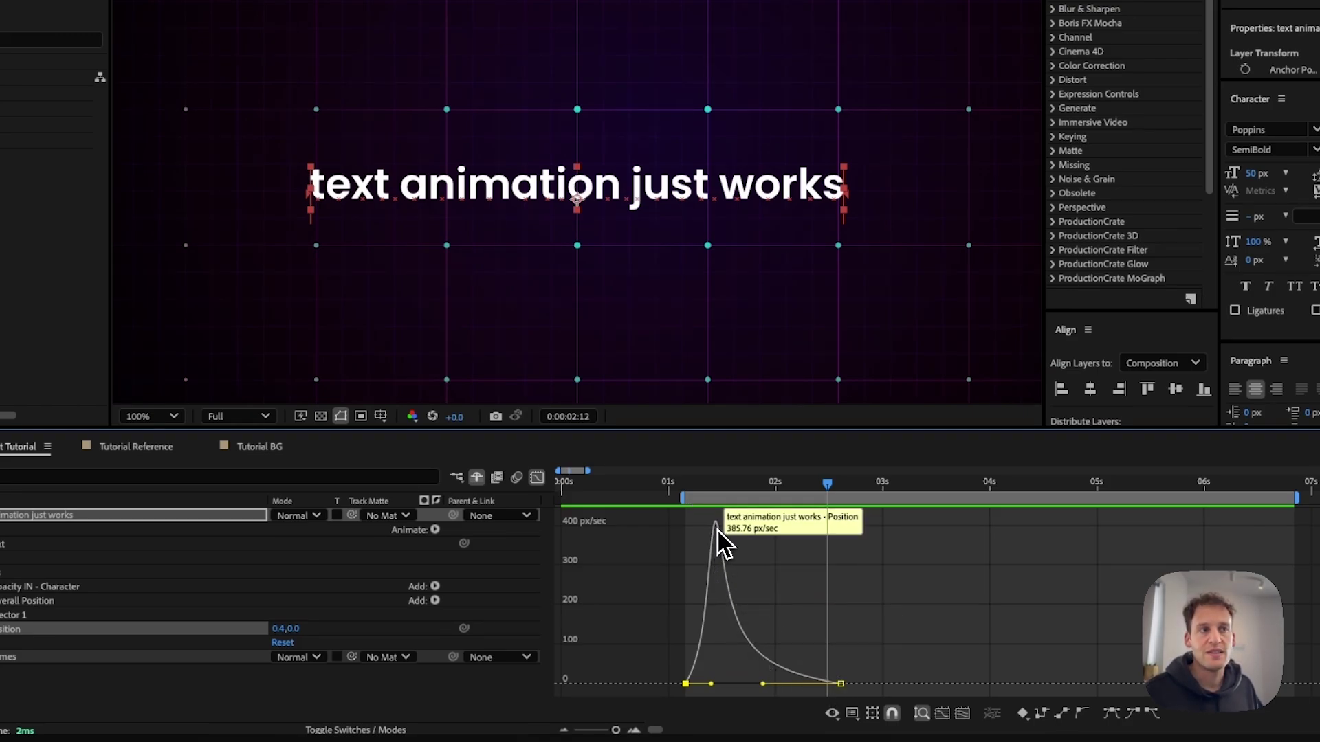
click(537, 477)
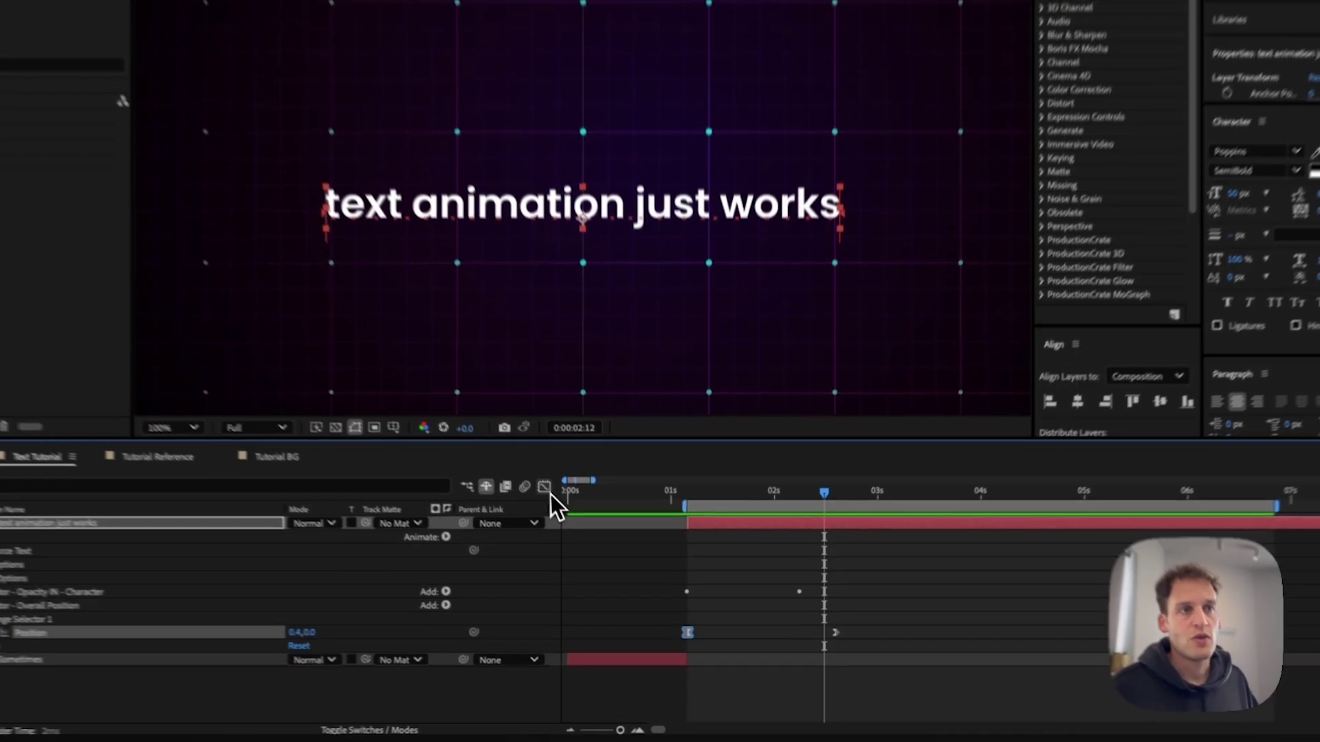
key(space)
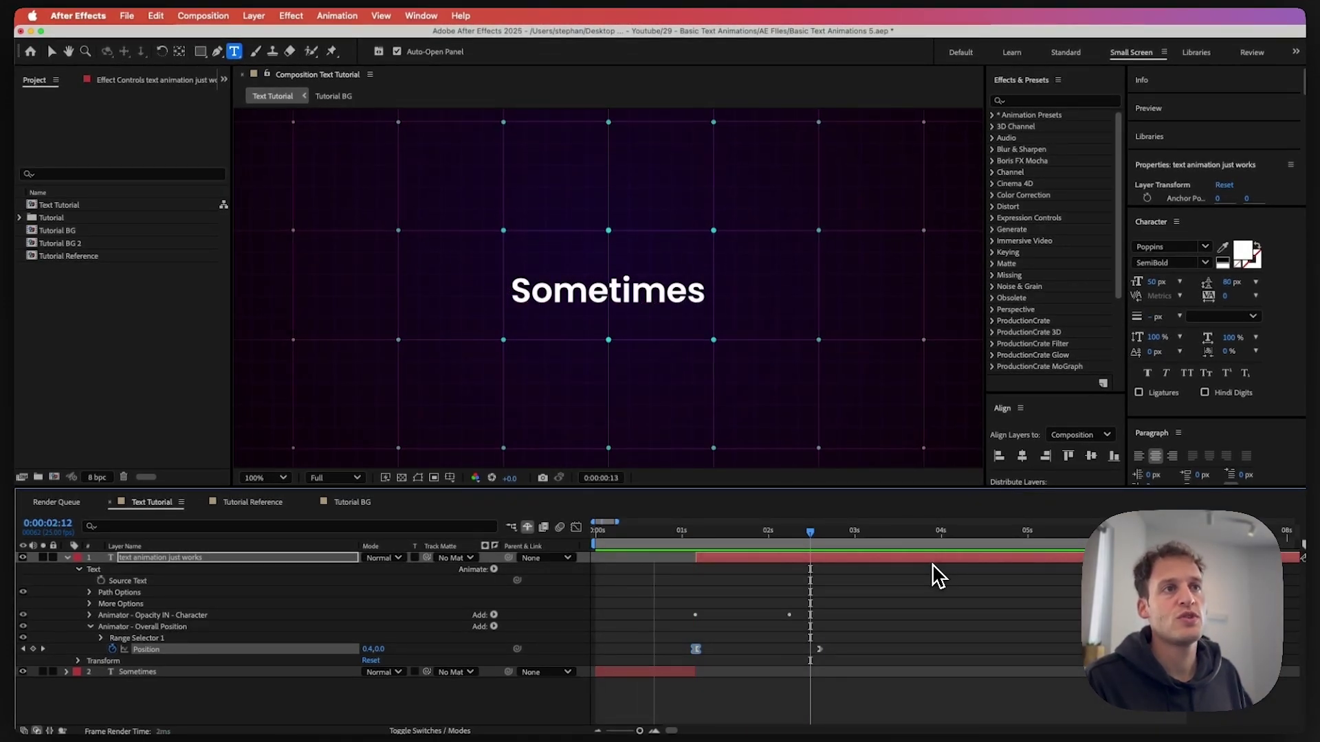
key(space)
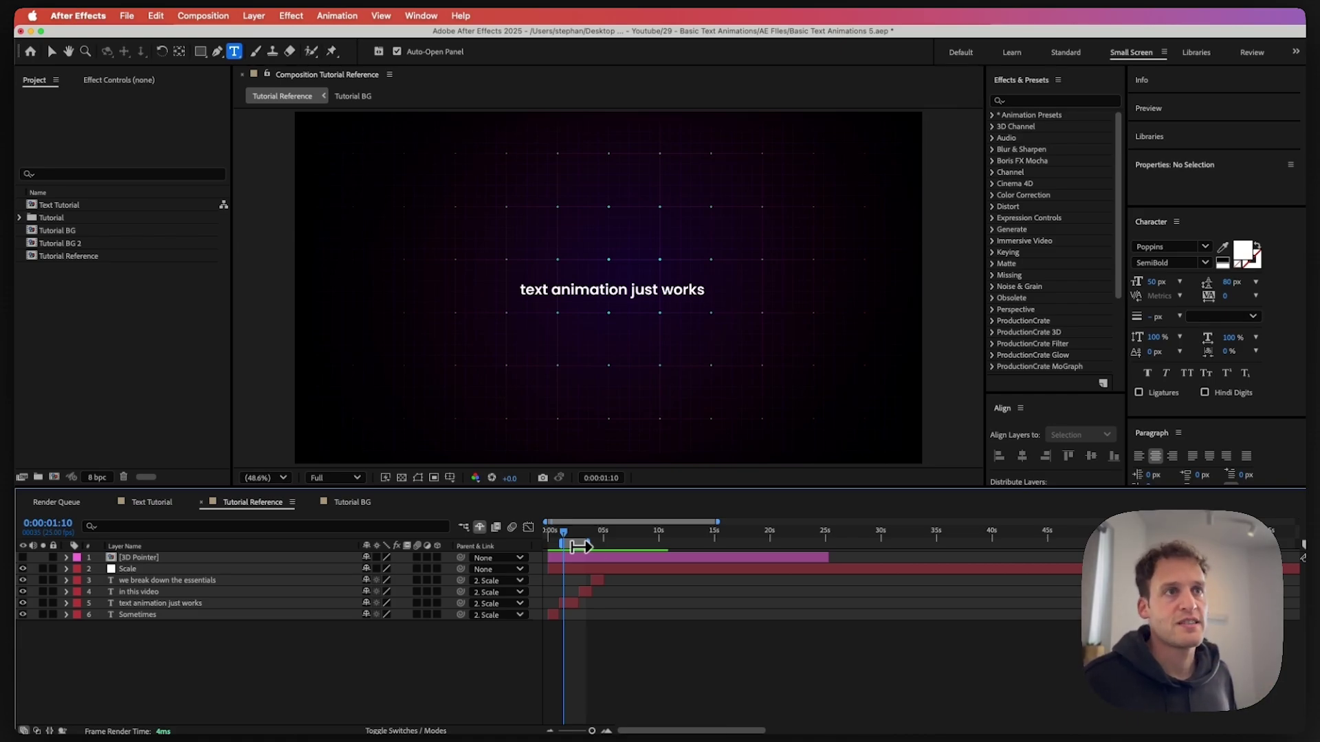
Scrub the Tutorial Reference composition from "text animation just works" to 0:00:02:24, and return to the Text Tutorial composition
click(568, 538)
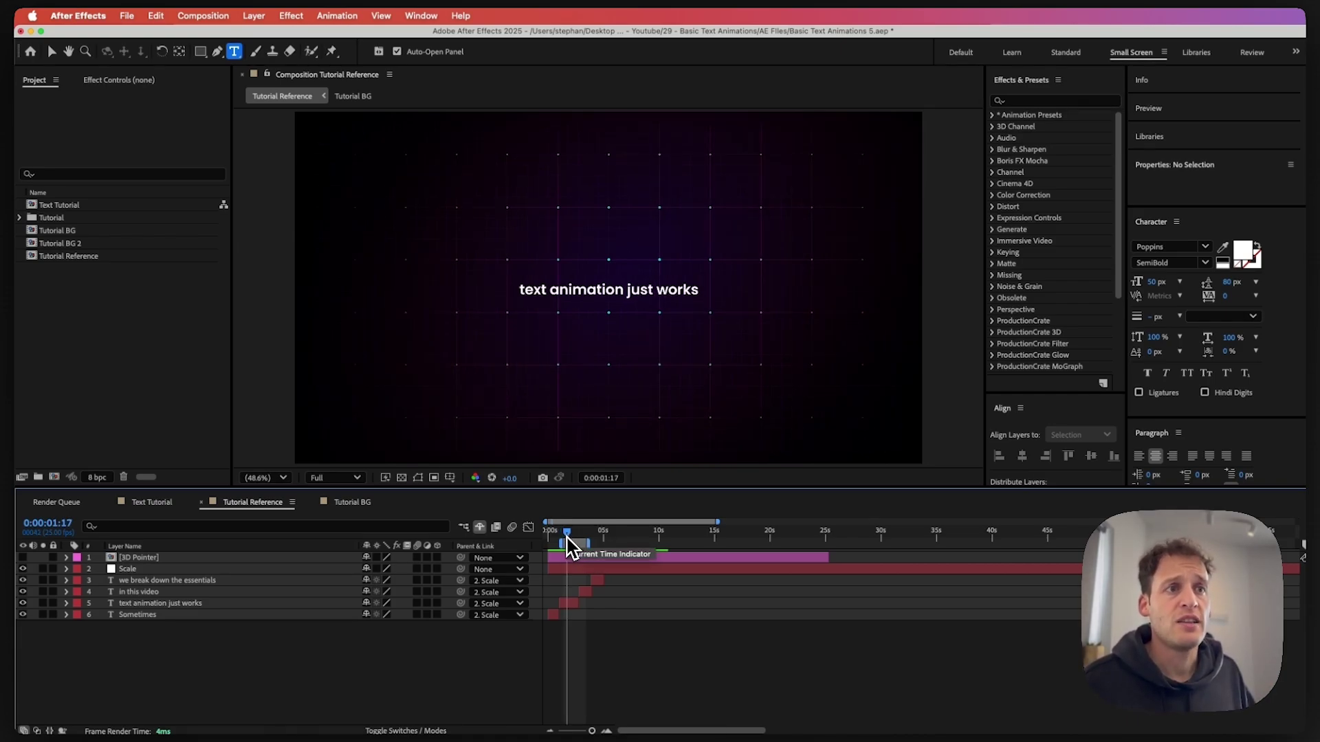
drag(567, 543, 582, 539)
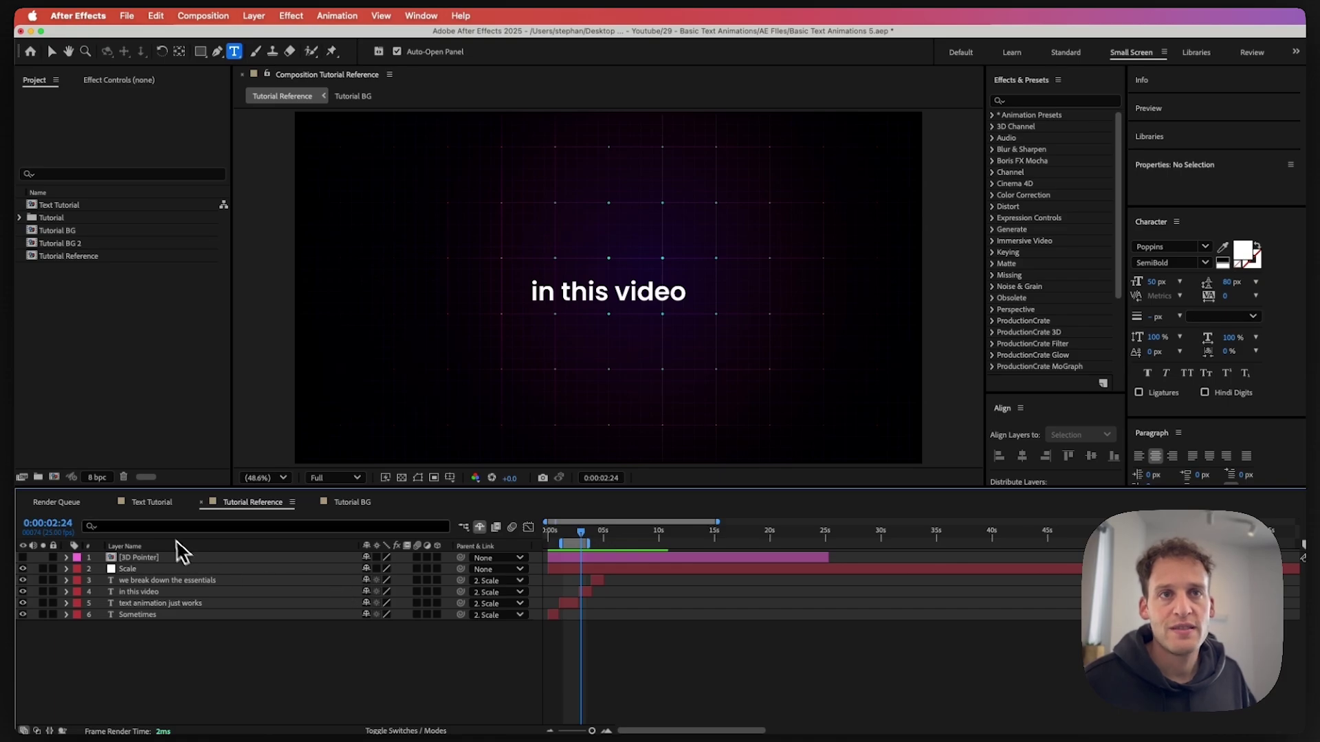
click(154, 504)
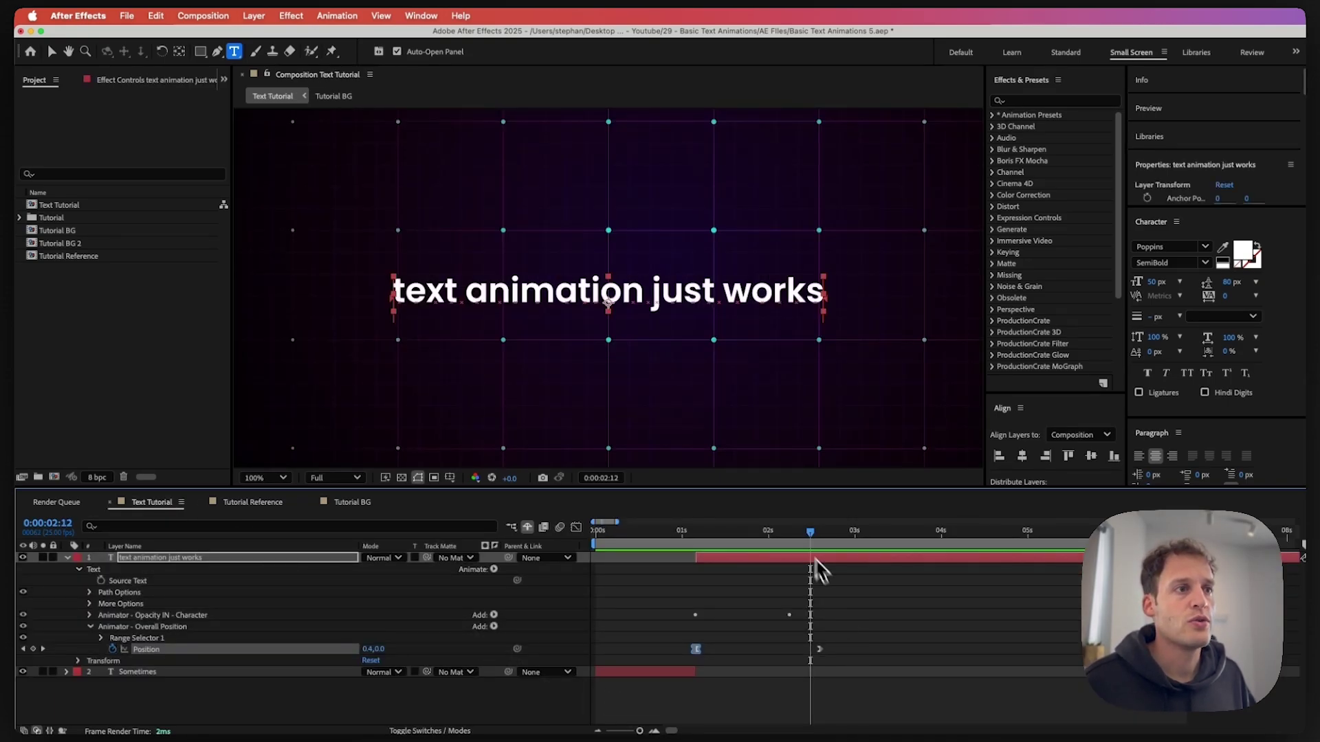
At 0:00:03:12, add a separate Opacity text animator to the "text animation just works" layer and rename it "Animator - Opacity Out"
drag(811, 535, 897, 541)
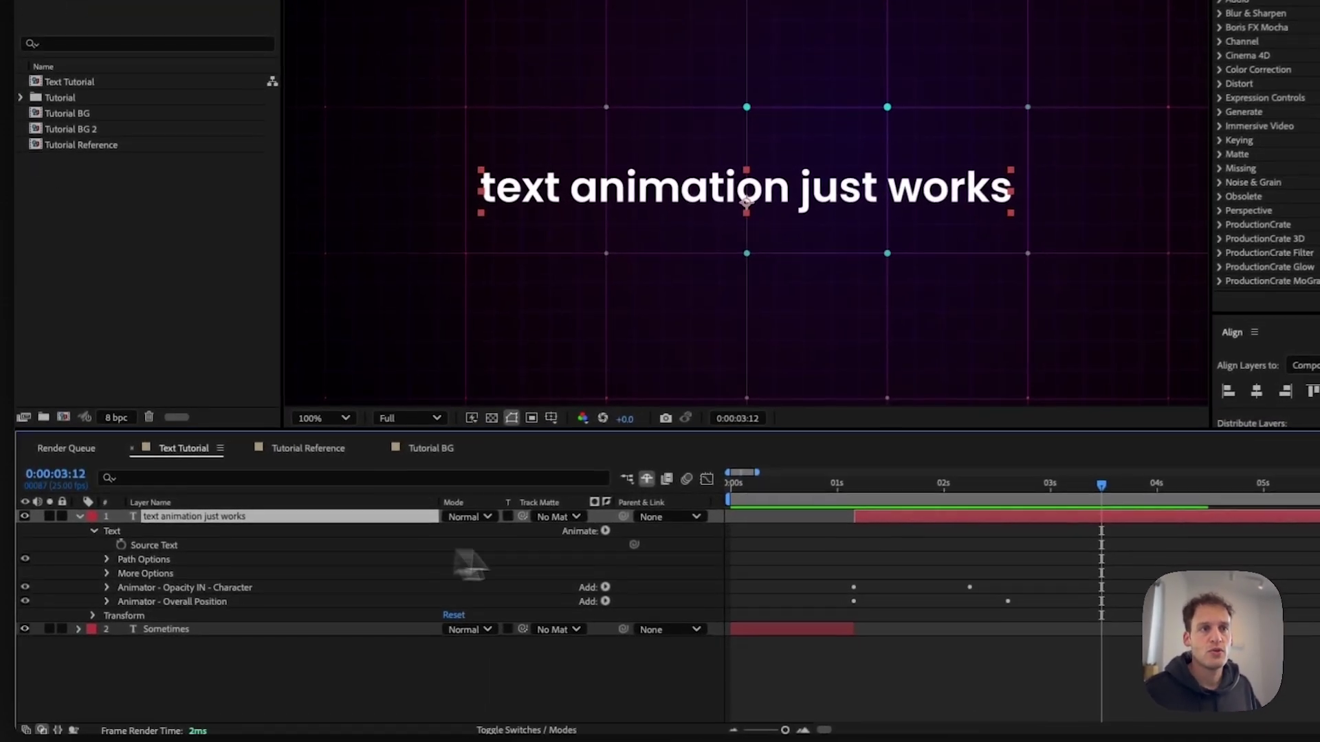
click(609, 530)
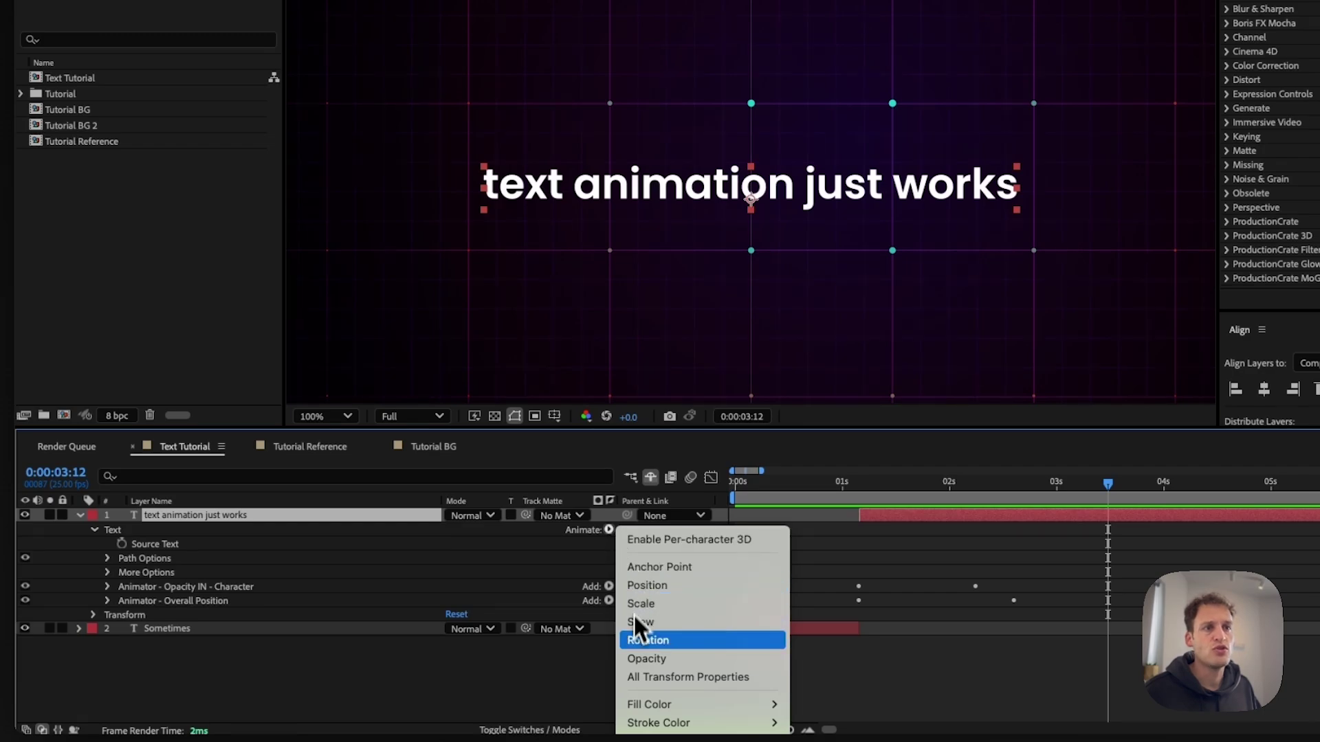
click(646, 658)
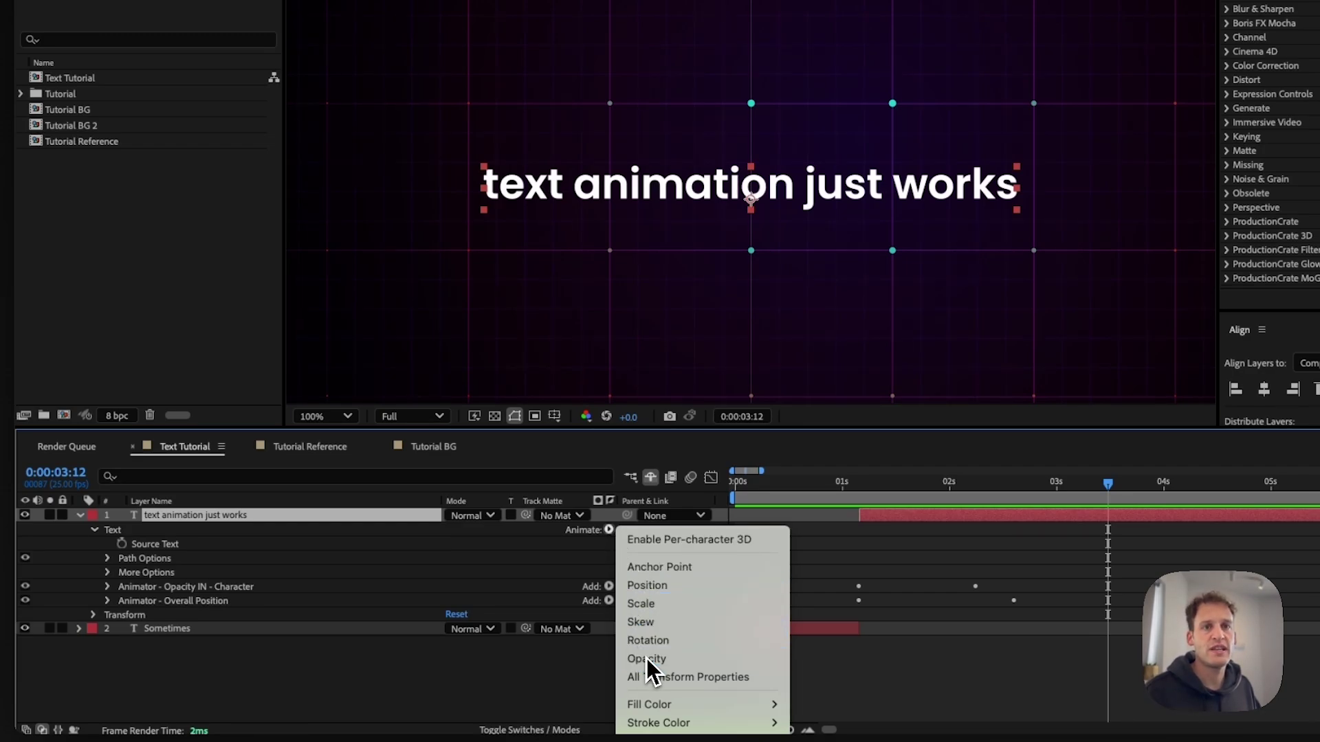
click(158, 615)
key(Return)
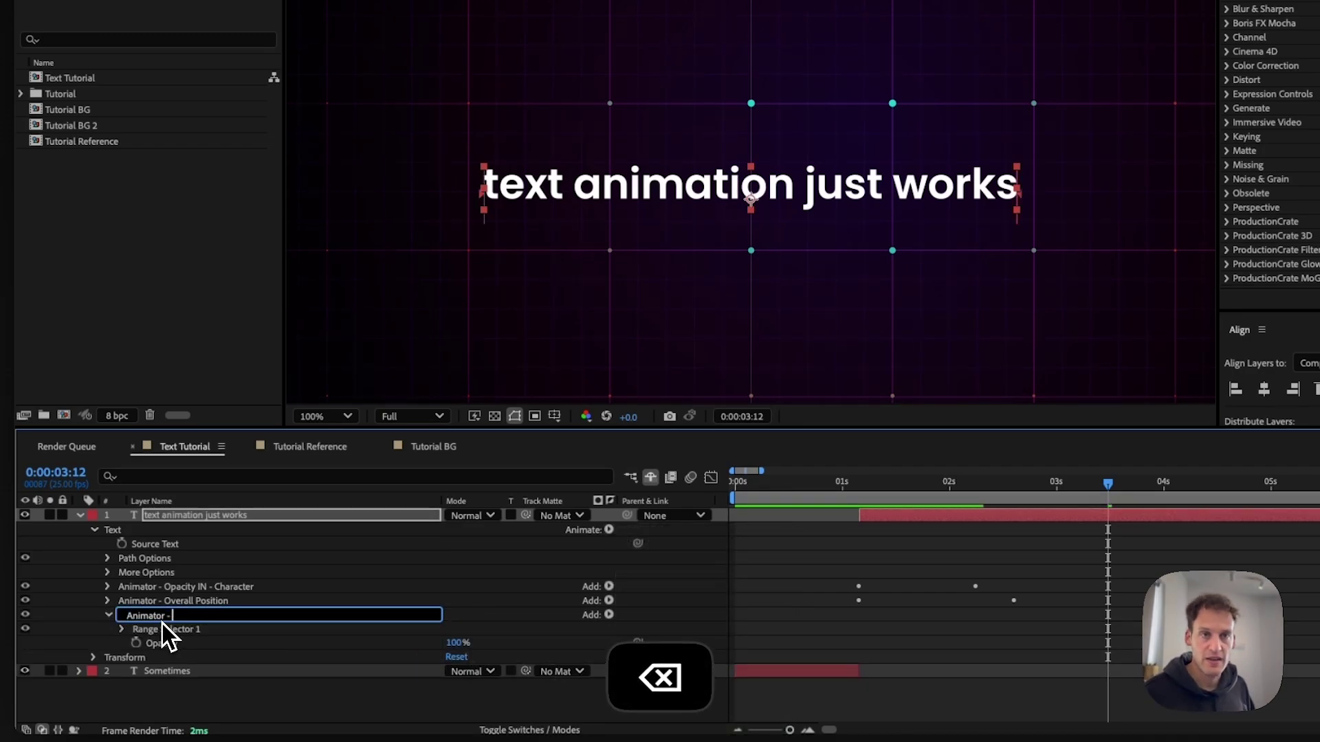
text(Opacity Out)
key(Return)
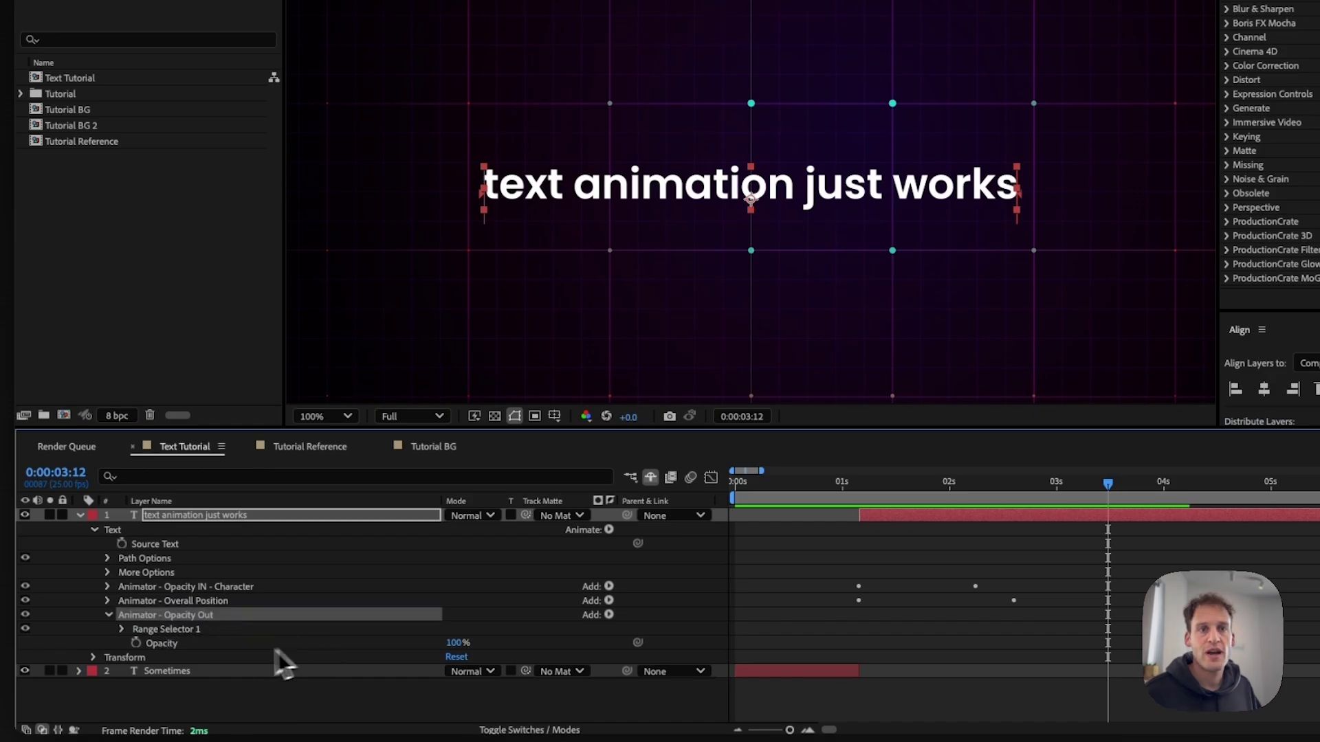
Set the Opacity Out animator's Opacity to 0%
click(457, 644)
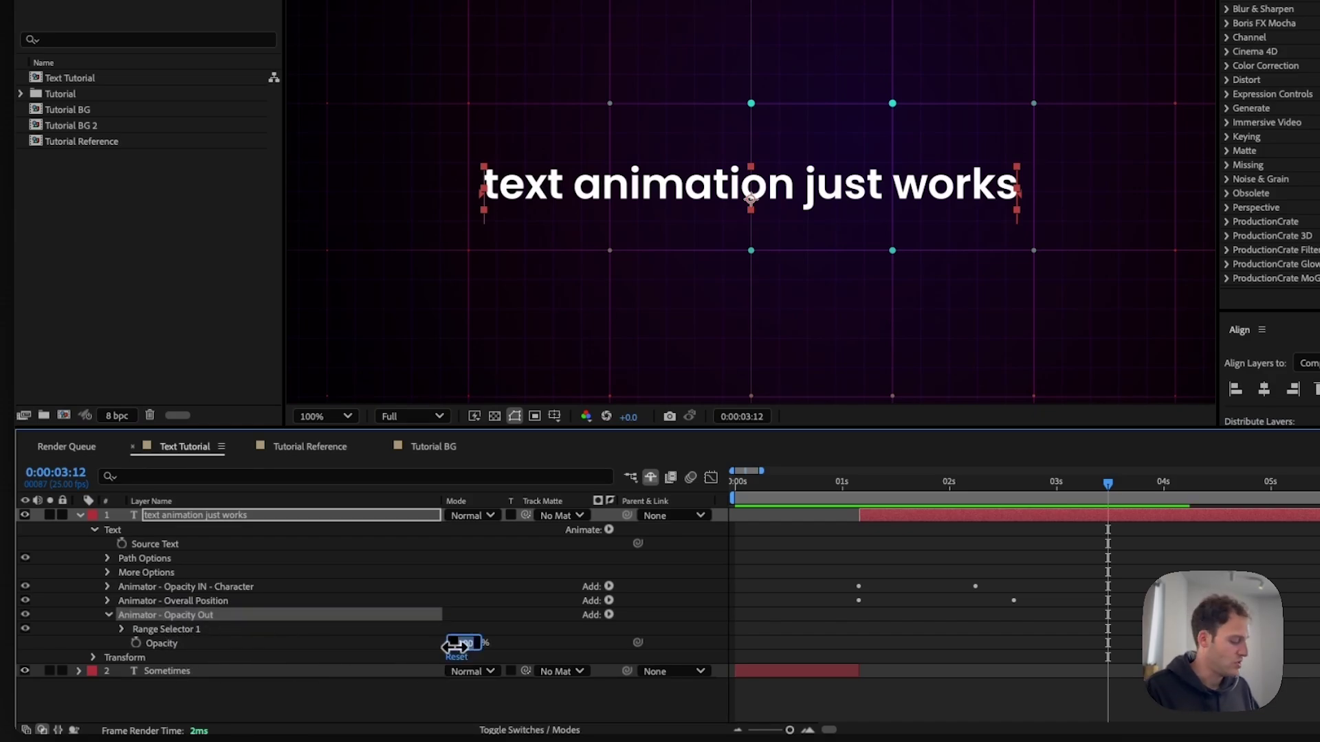
text(0)
key(Return)
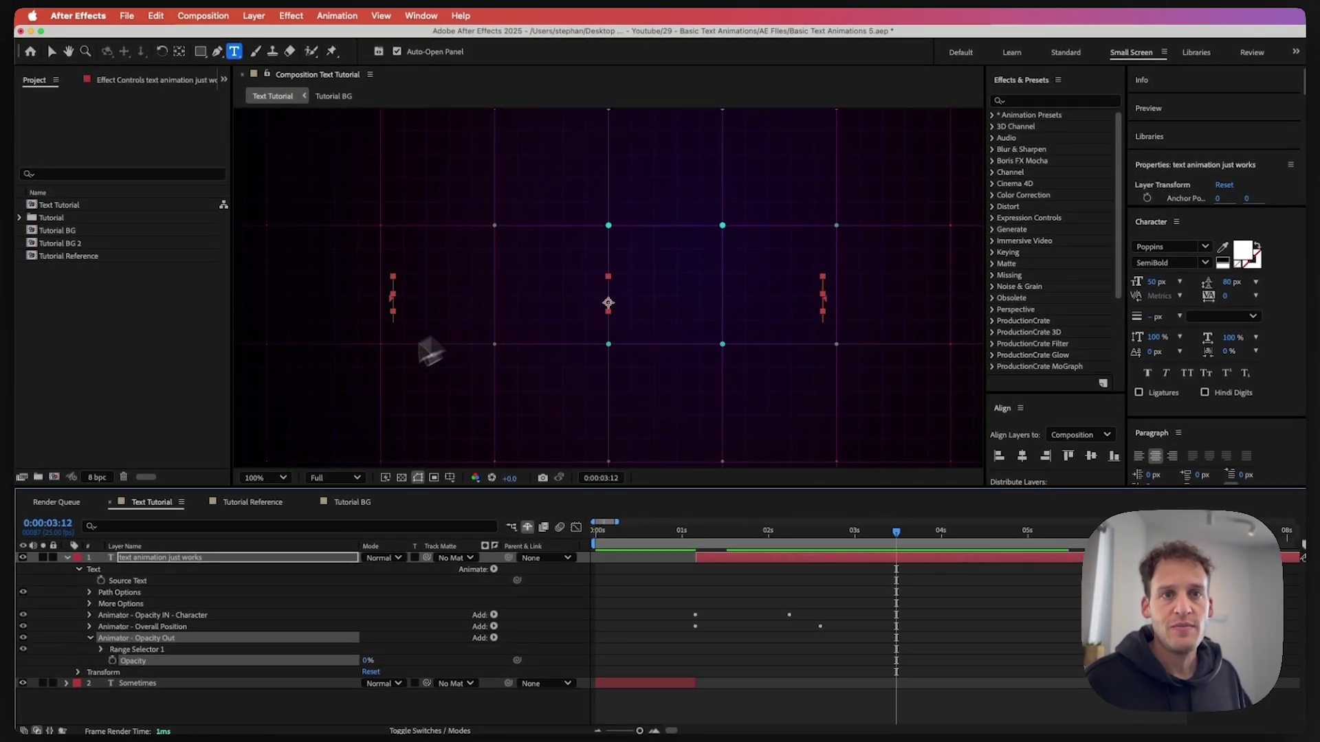
In the Opacity Out animator's advanced range selector settings, change the Mode to Subtract
click(100, 650)
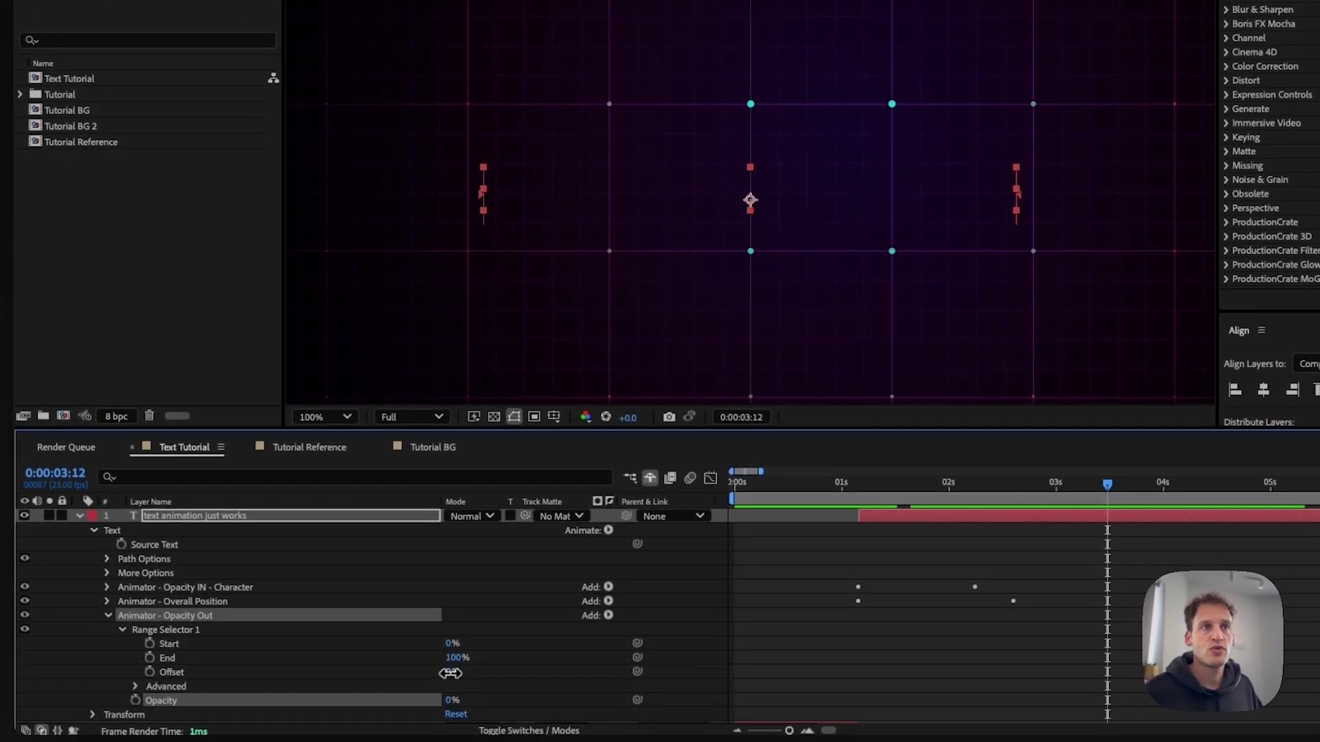
drag(452, 699, 500, 671)
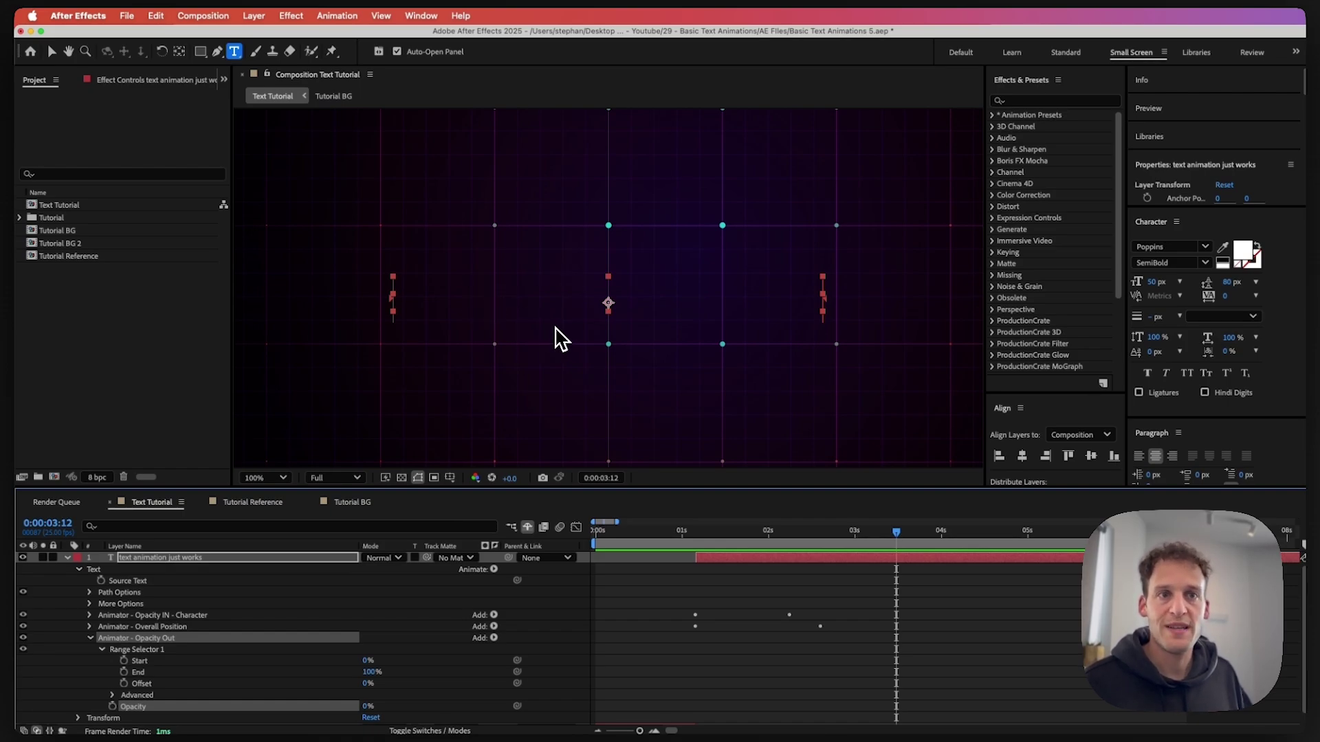
click(113, 695)
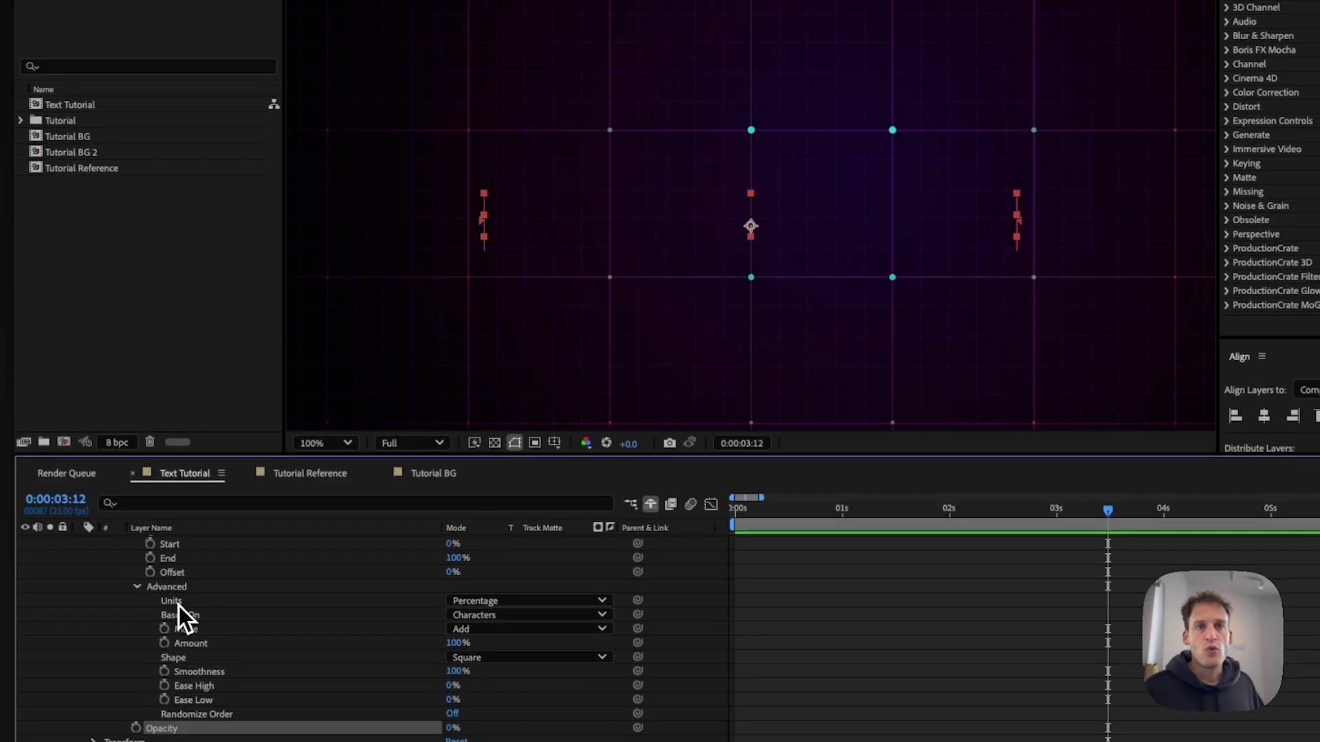
click(190, 630)
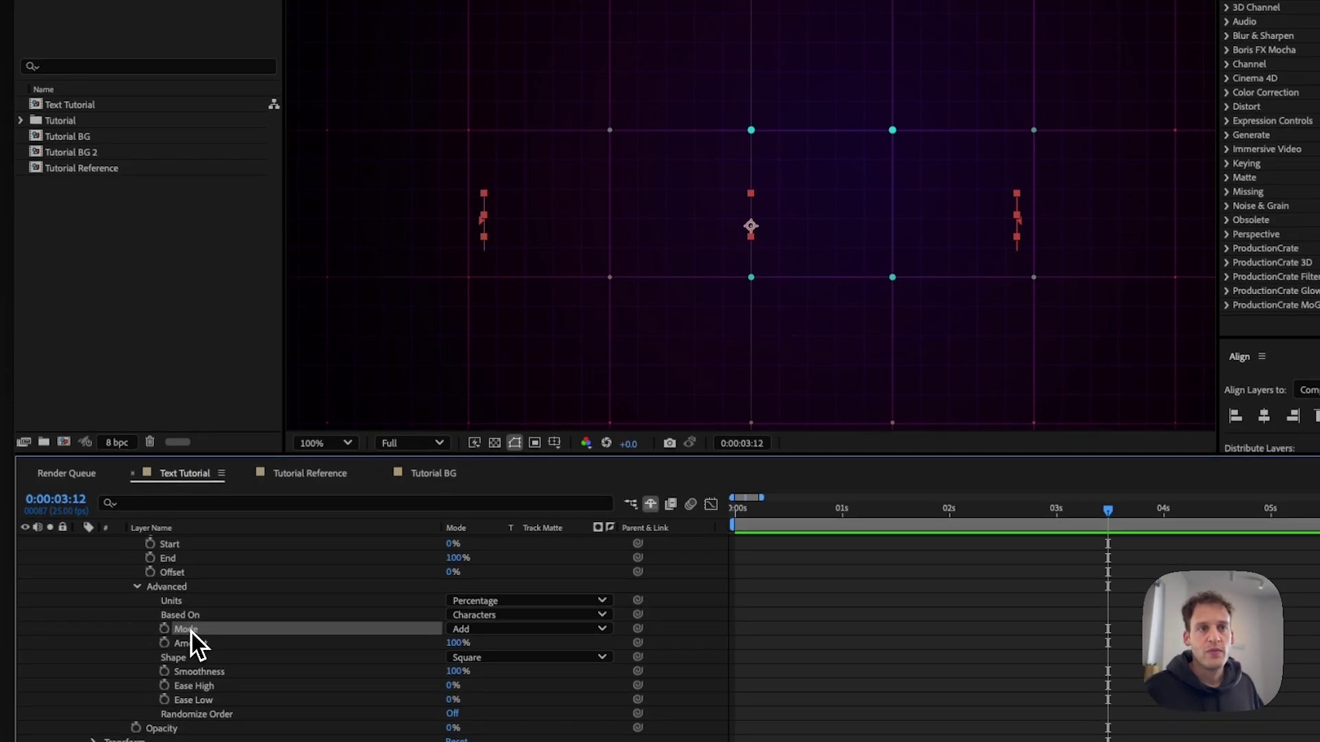
click(463, 630)
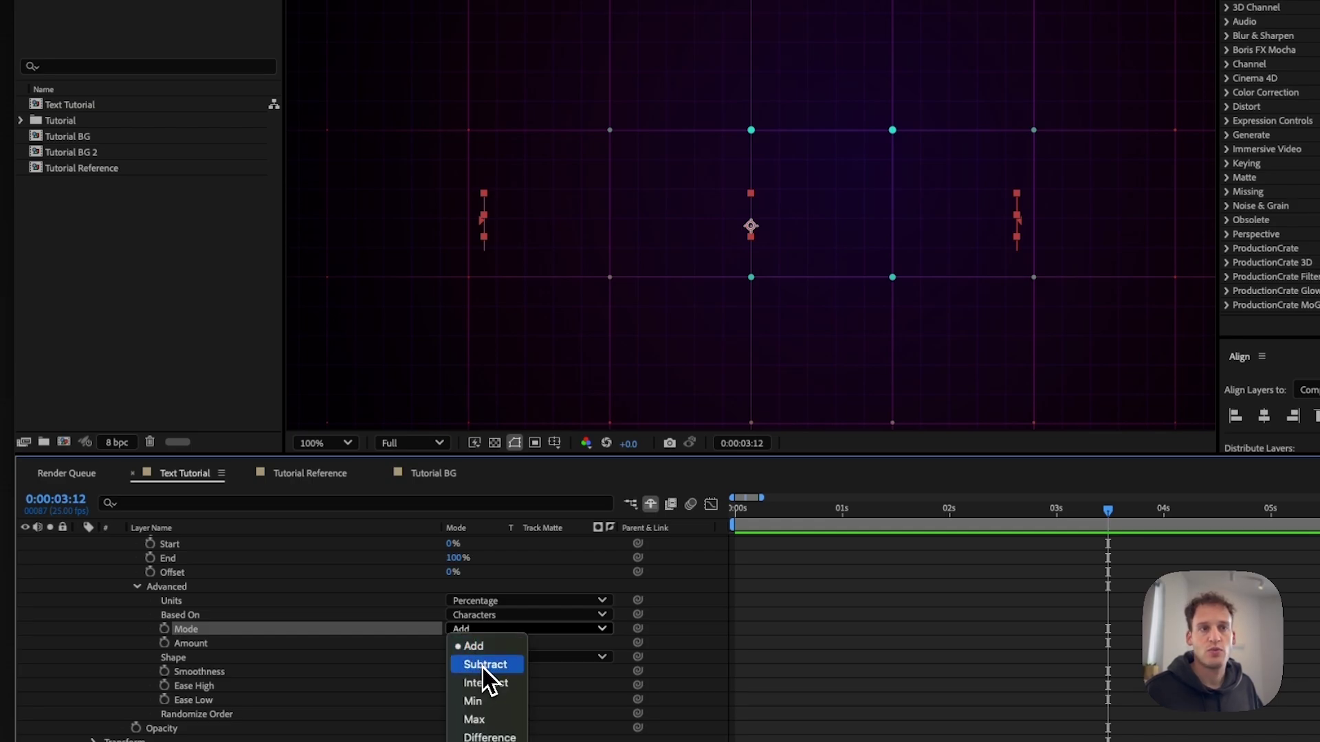
click(483, 667)
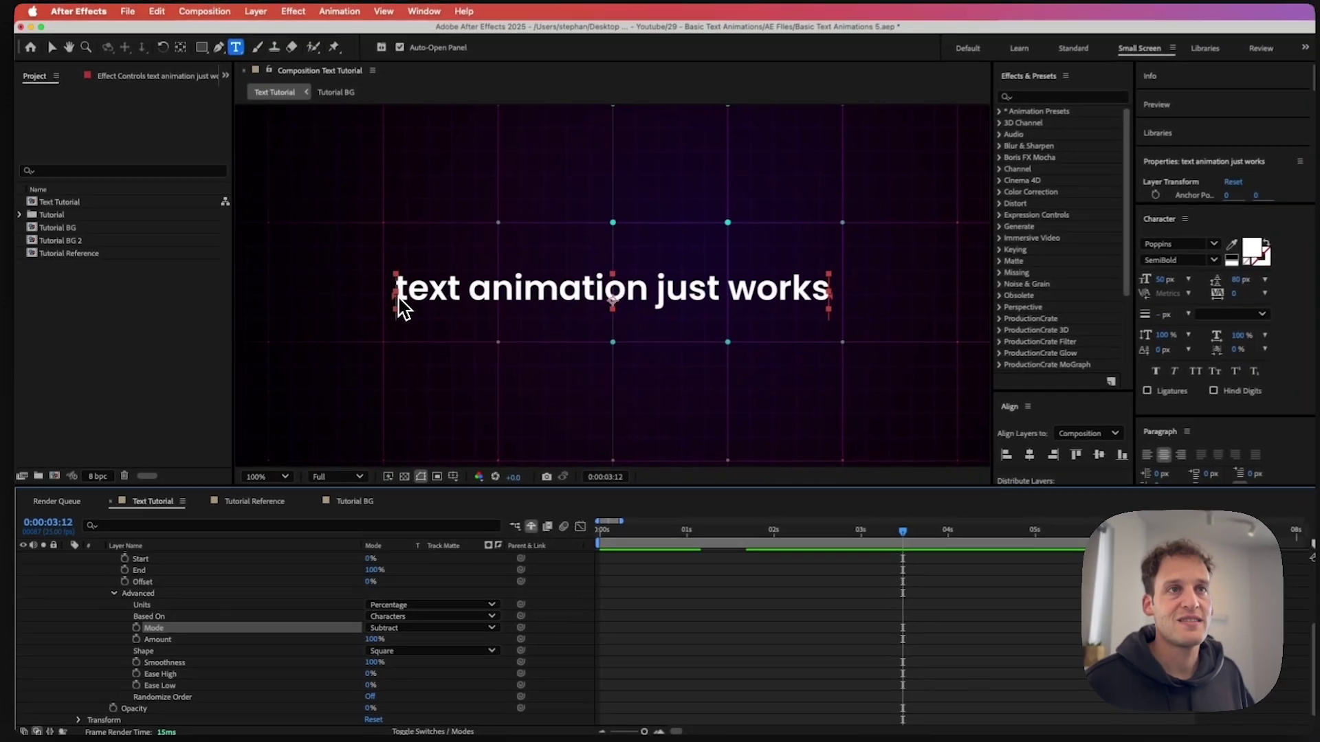
Try moving the range selector's Start to about 28% directly on the text, and undo it
drag(393, 297, 510, 300)
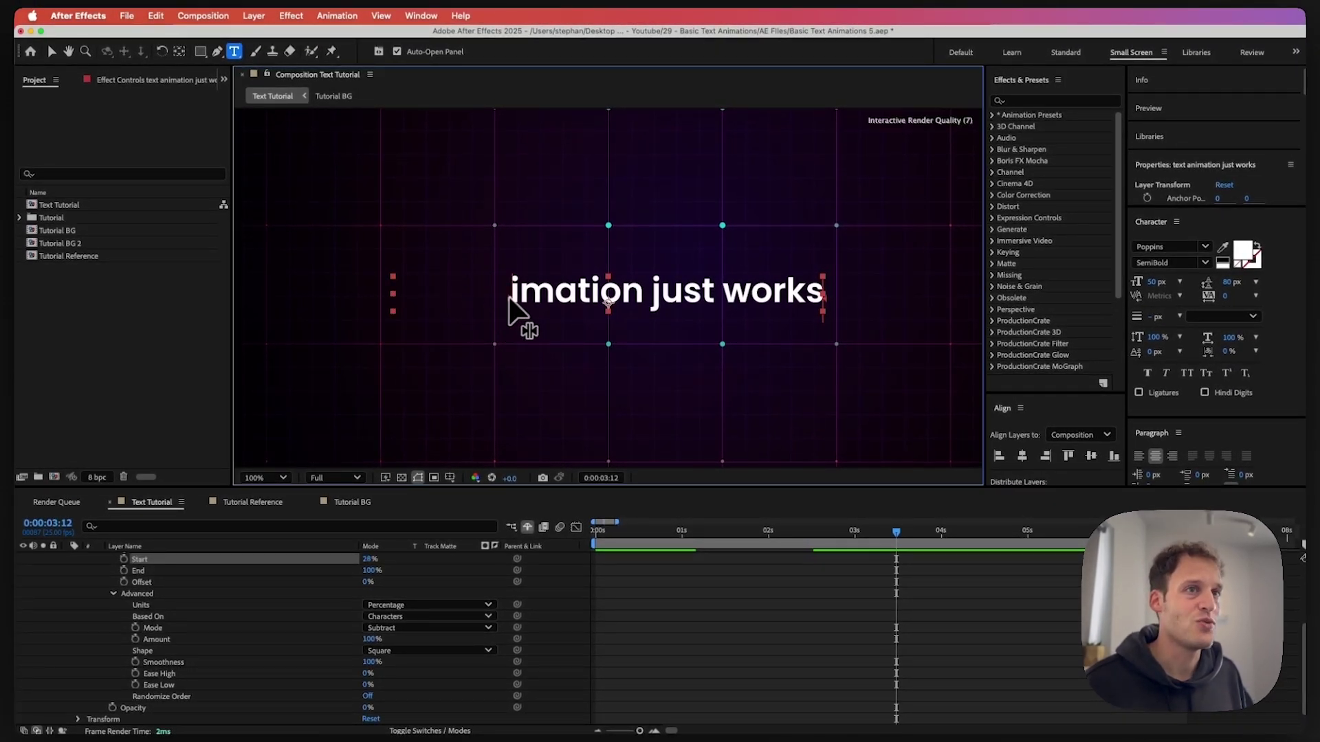
key(super+z)
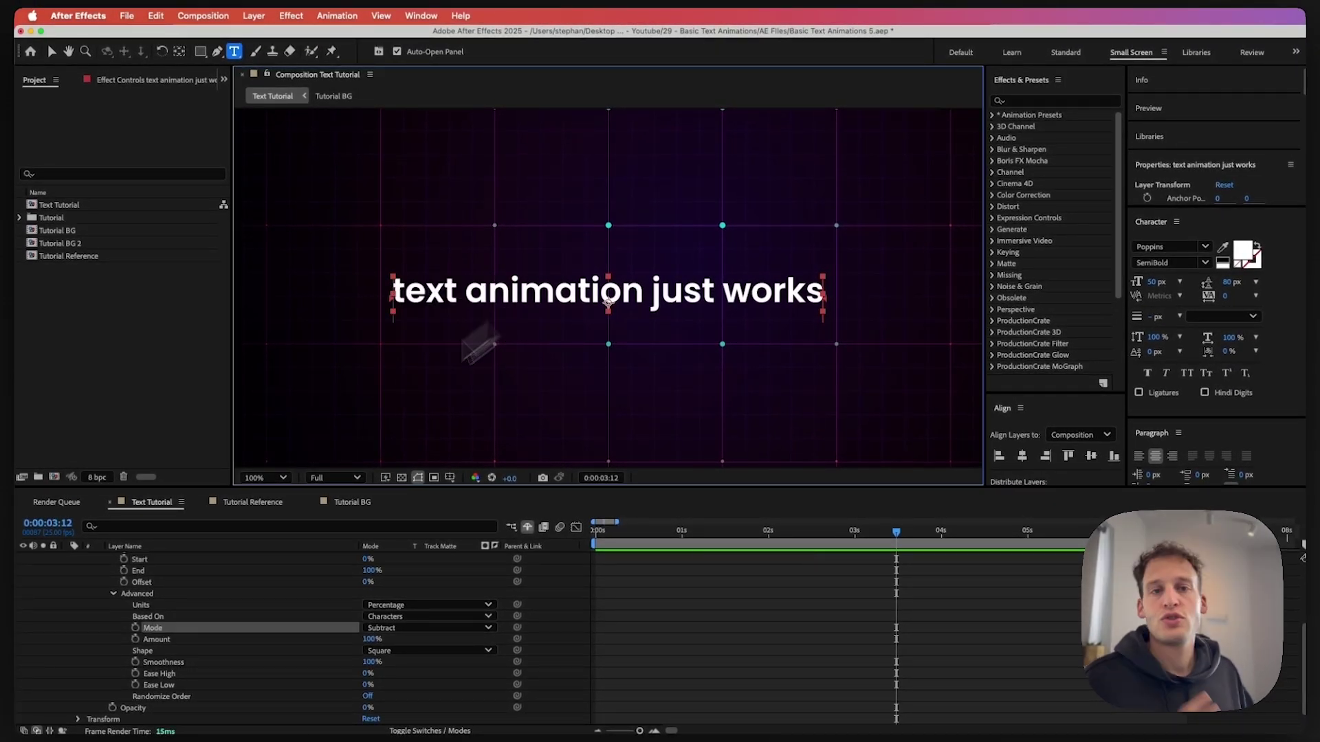
Keyframe the Opacity Out range from Start 0%, End 100% at 0:00:03:12 to Start 20%, End 56% at 0:00:04:13, isolating "animation"
click(114, 594)
scroll(789, 600, up, 1)
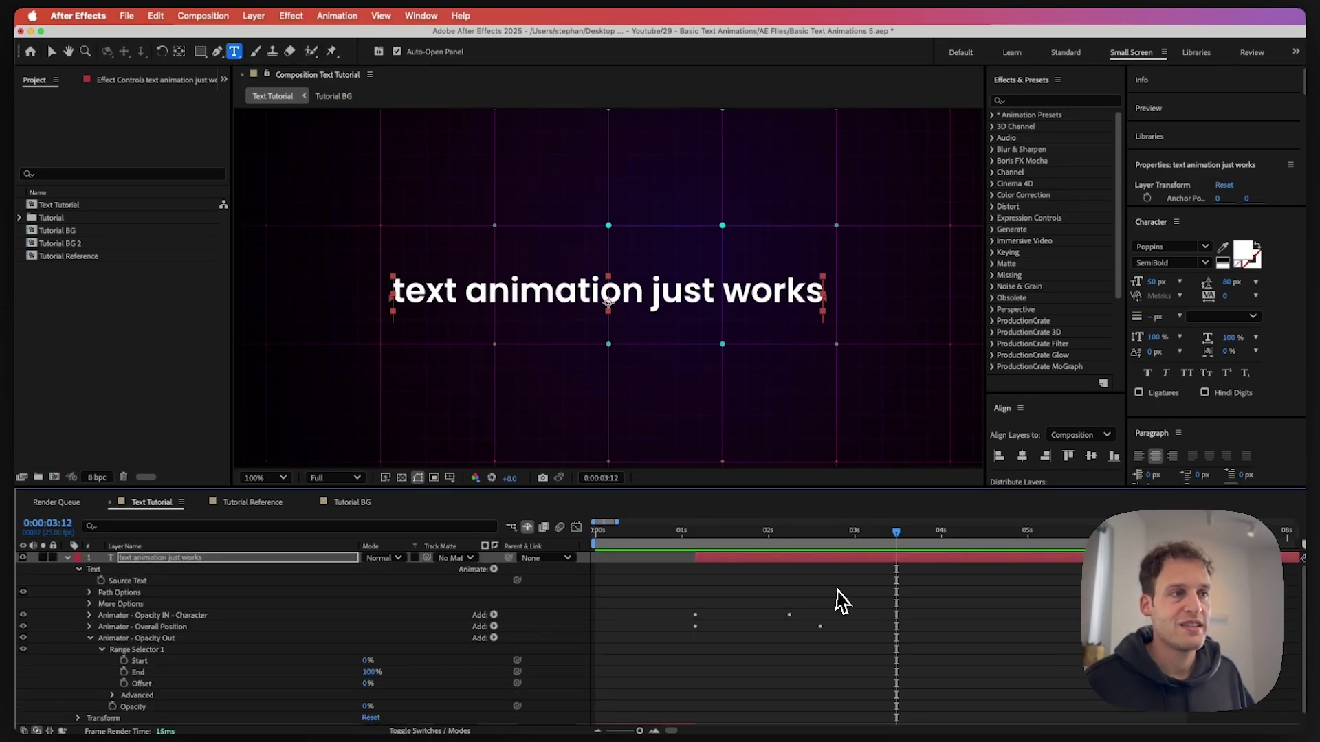
click(125, 660)
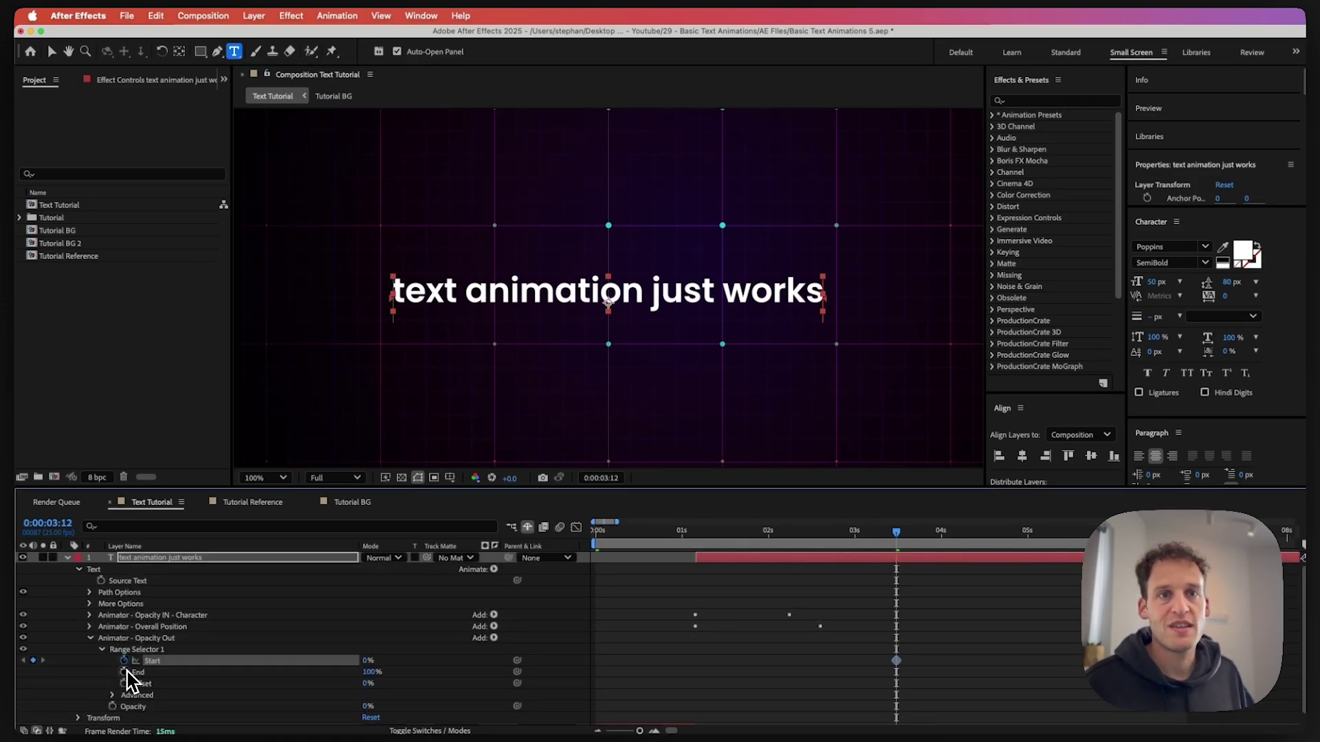
click(125, 672)
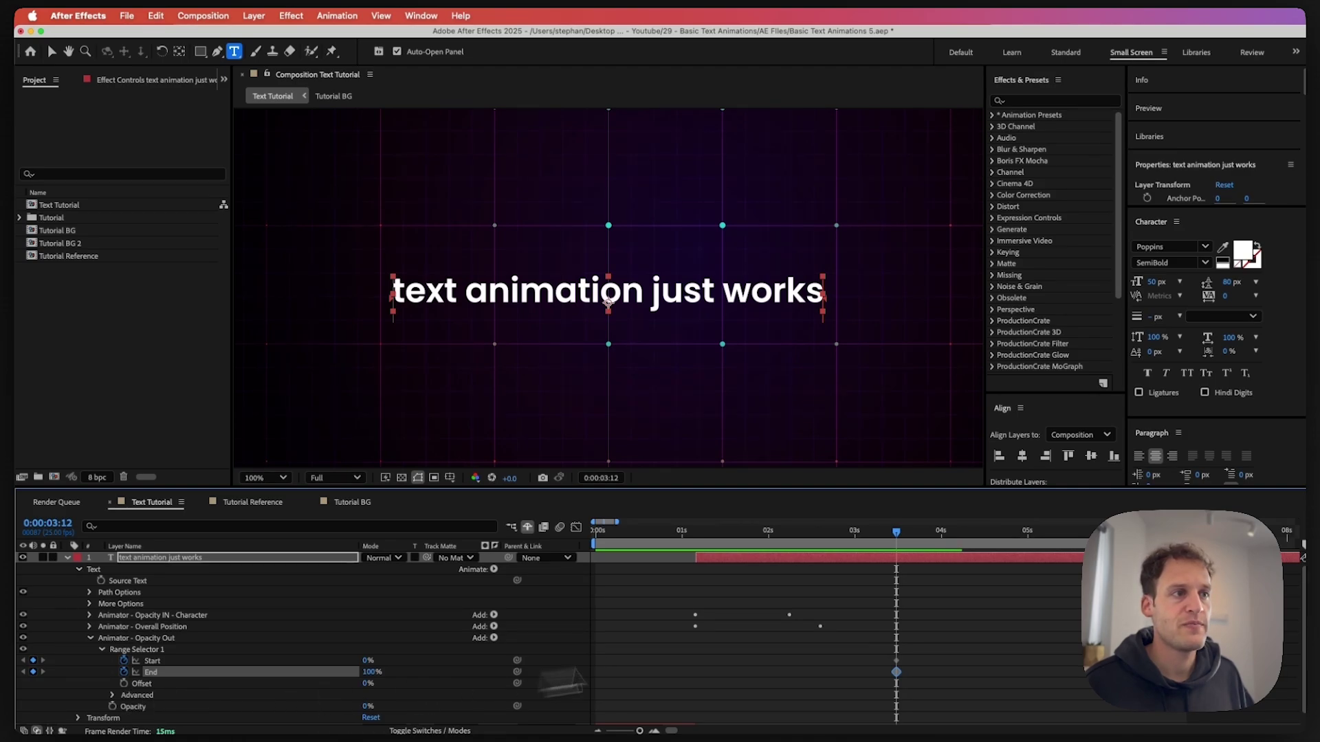
click(985, 533)
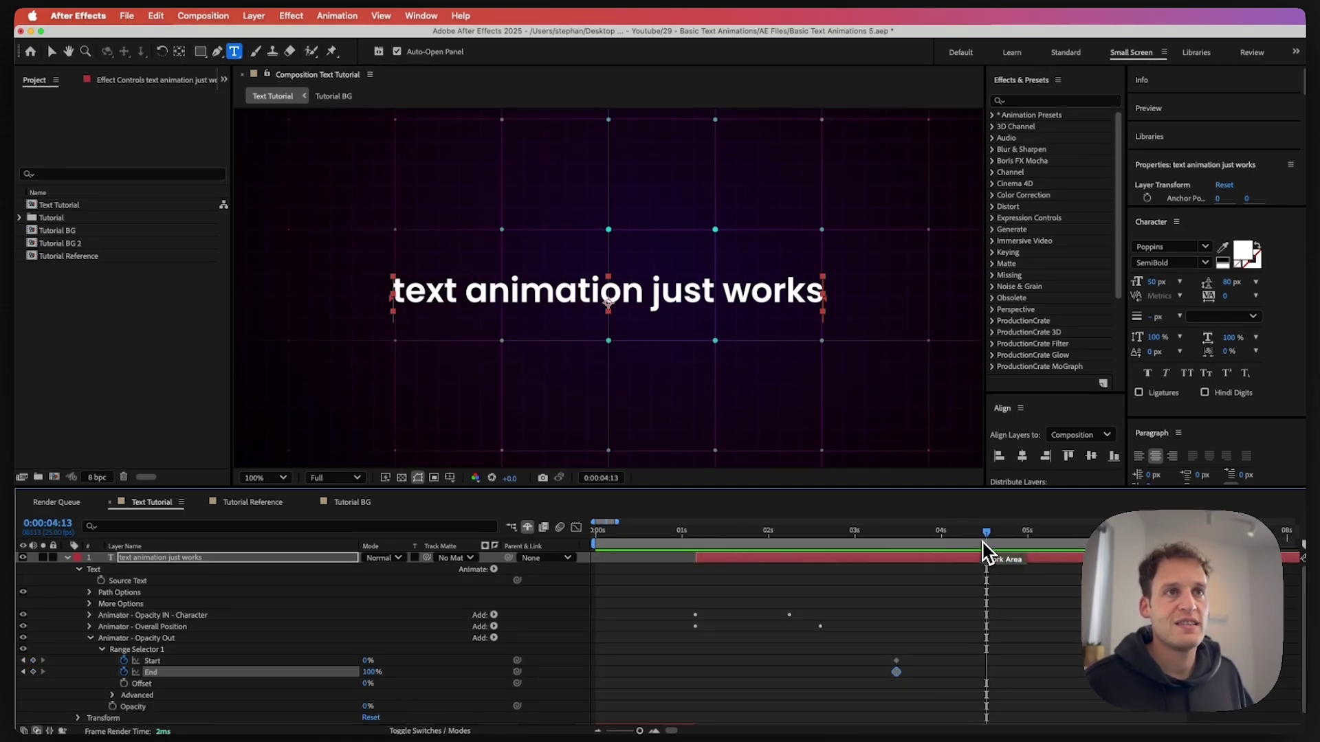
drag(384, 294, 458, 296)
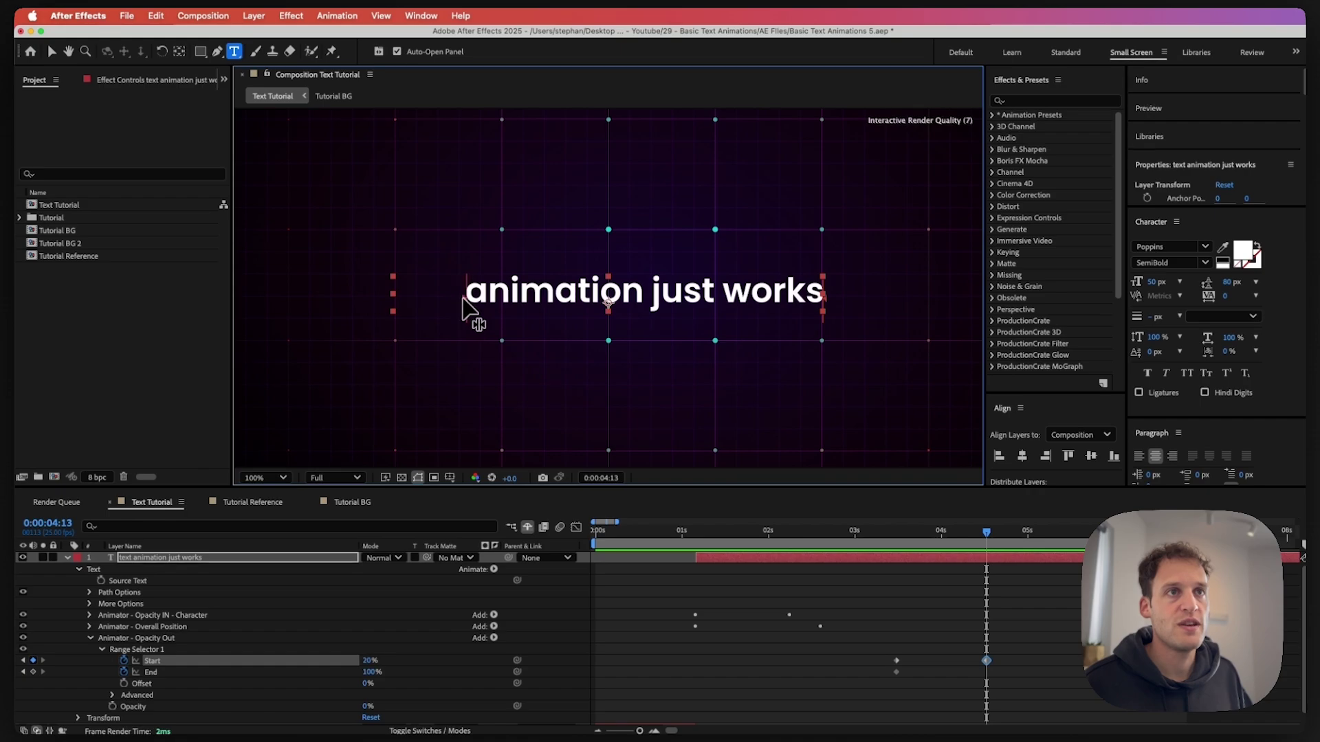
drag(824, 296, 649, 298)
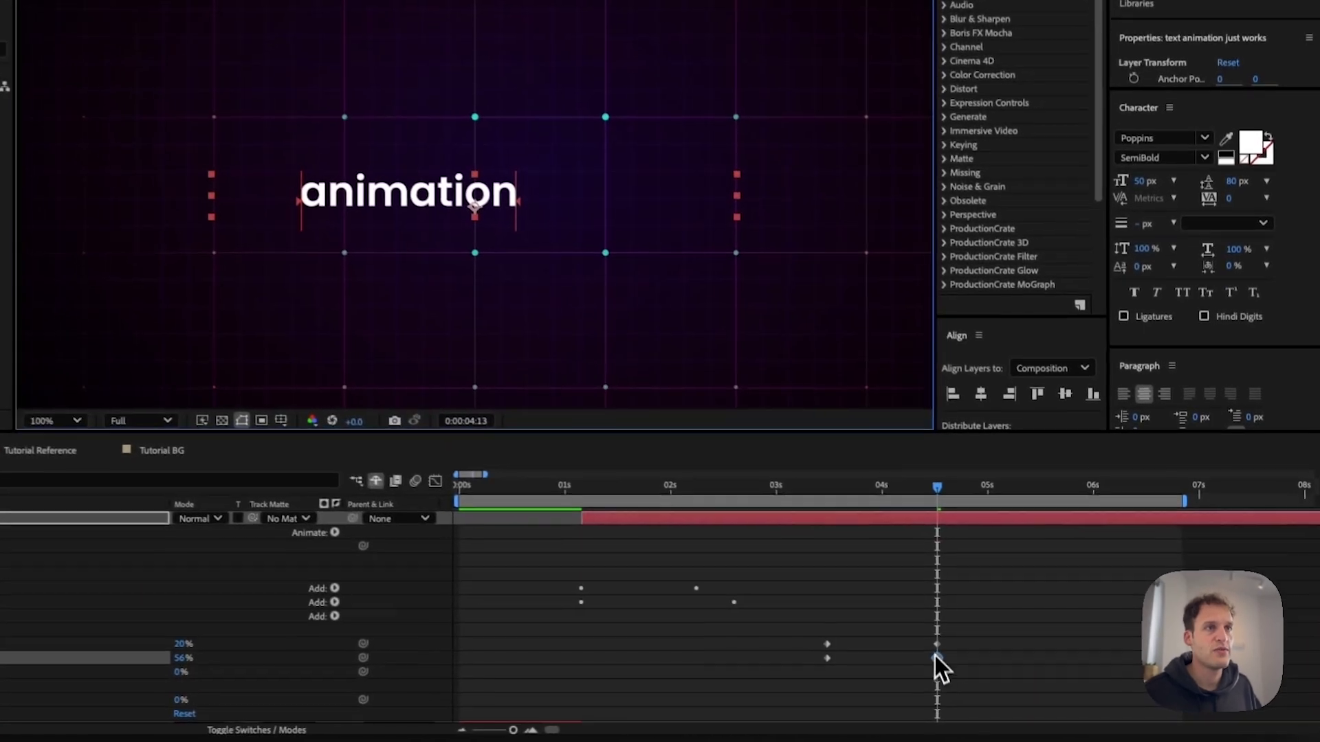
click(922, 670)
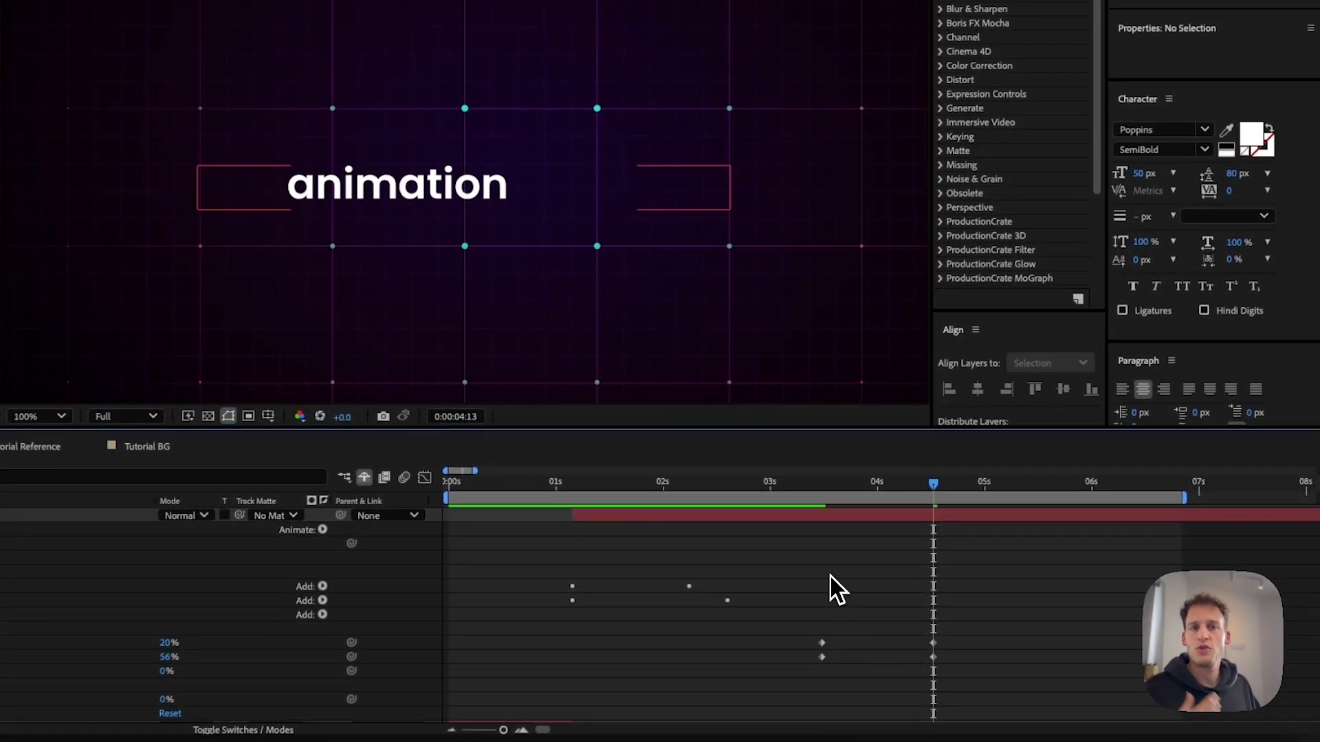
Keyframe the Overall Position animator's Position at 0, 0 at 0:00:03:12 and at 80, 0 at 0:00:04:13
click(823, 496)
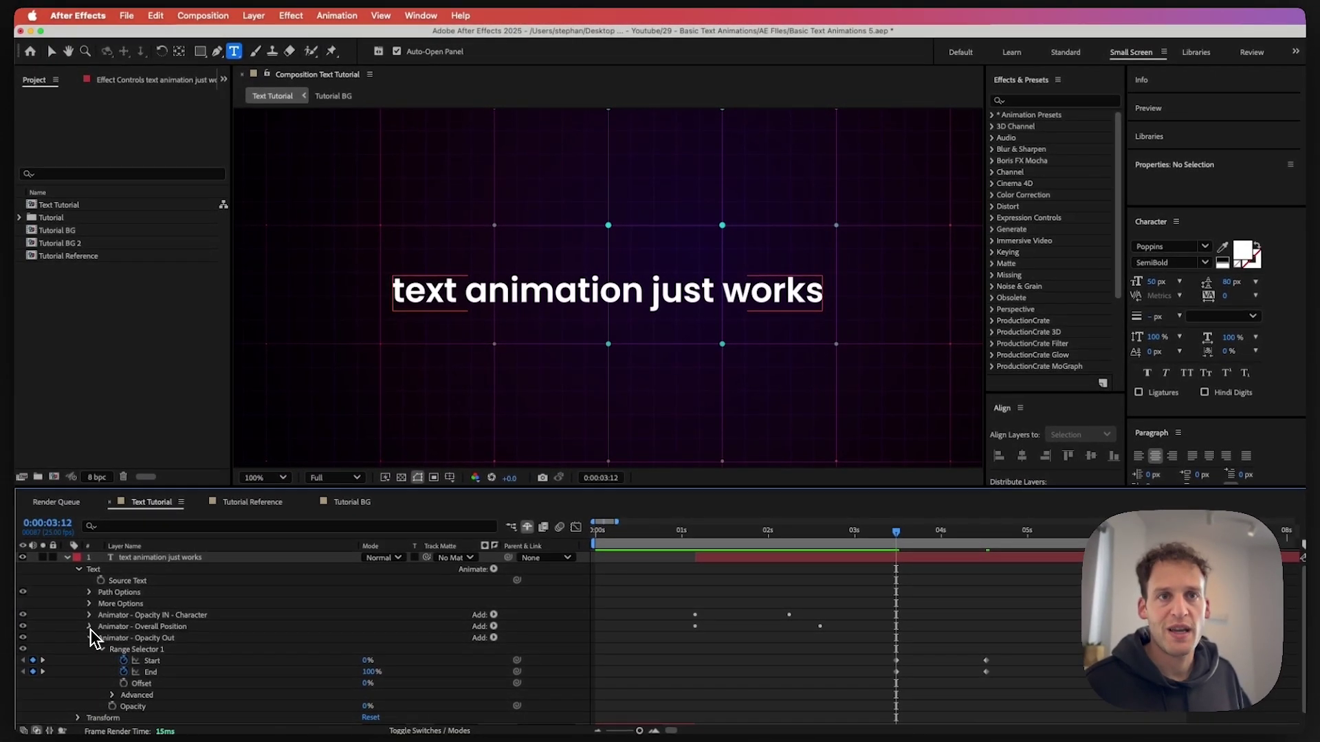
click(89, 627)
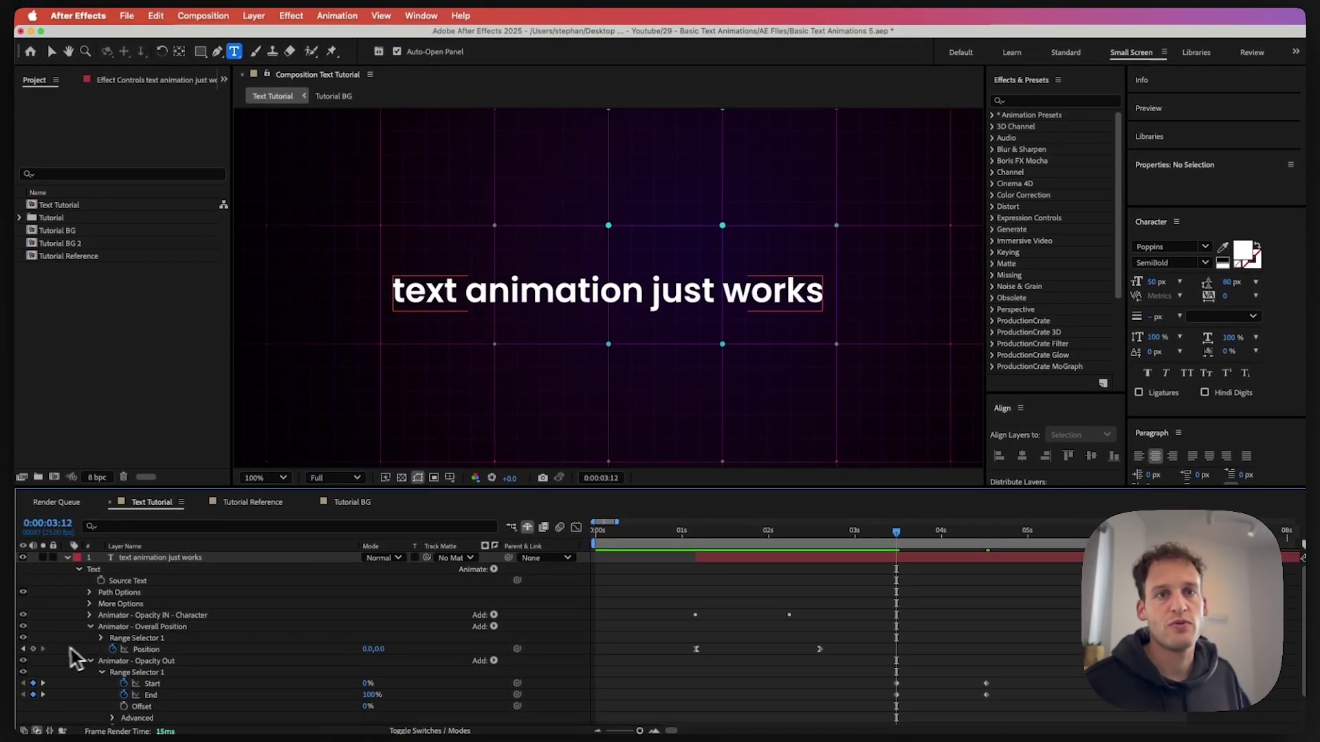
click(37, 652)
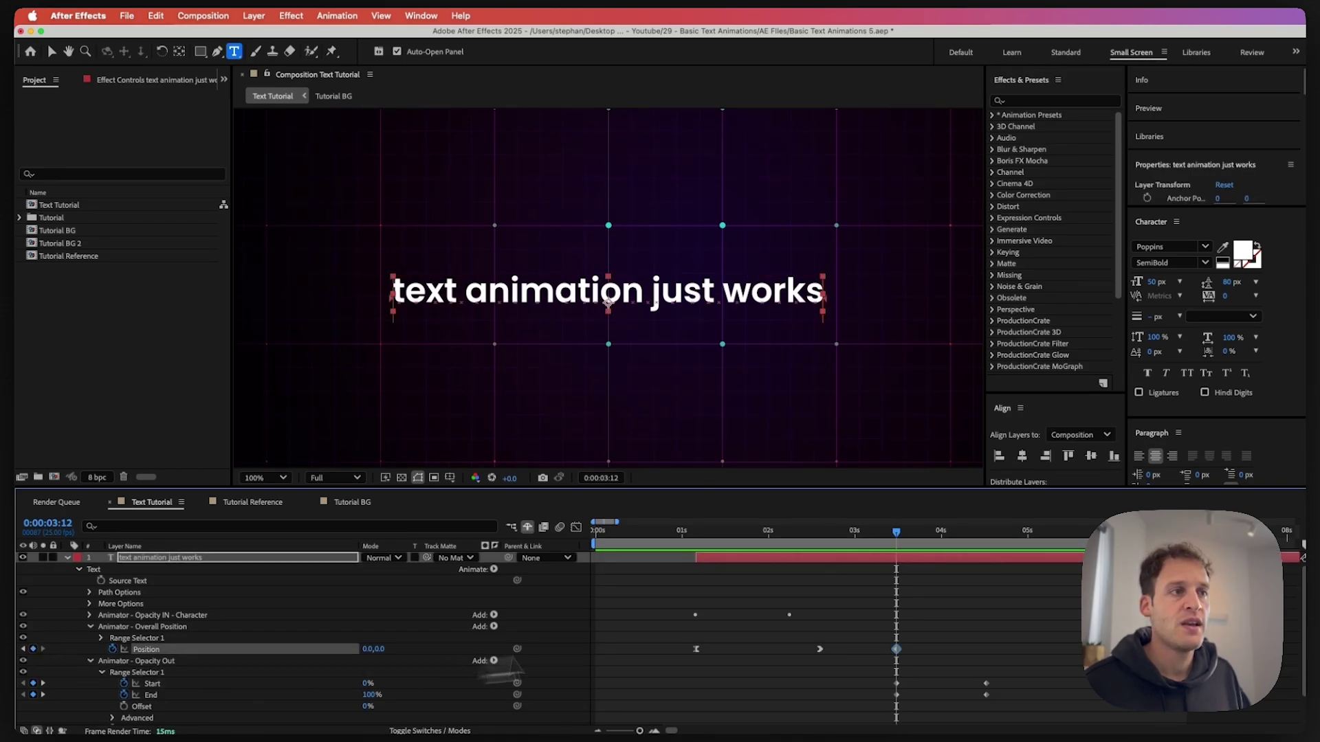
drag(906, 539, 988, 553)
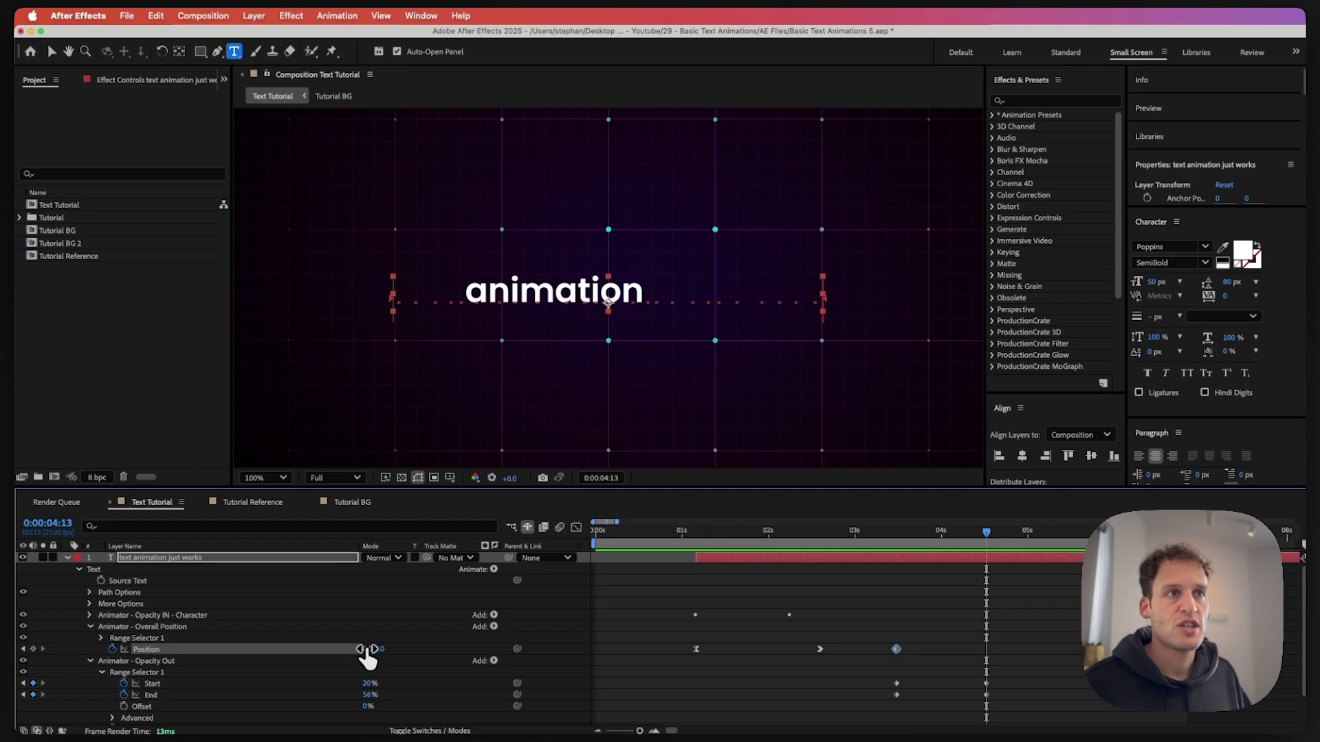
drag(367, 658, 426, 658)
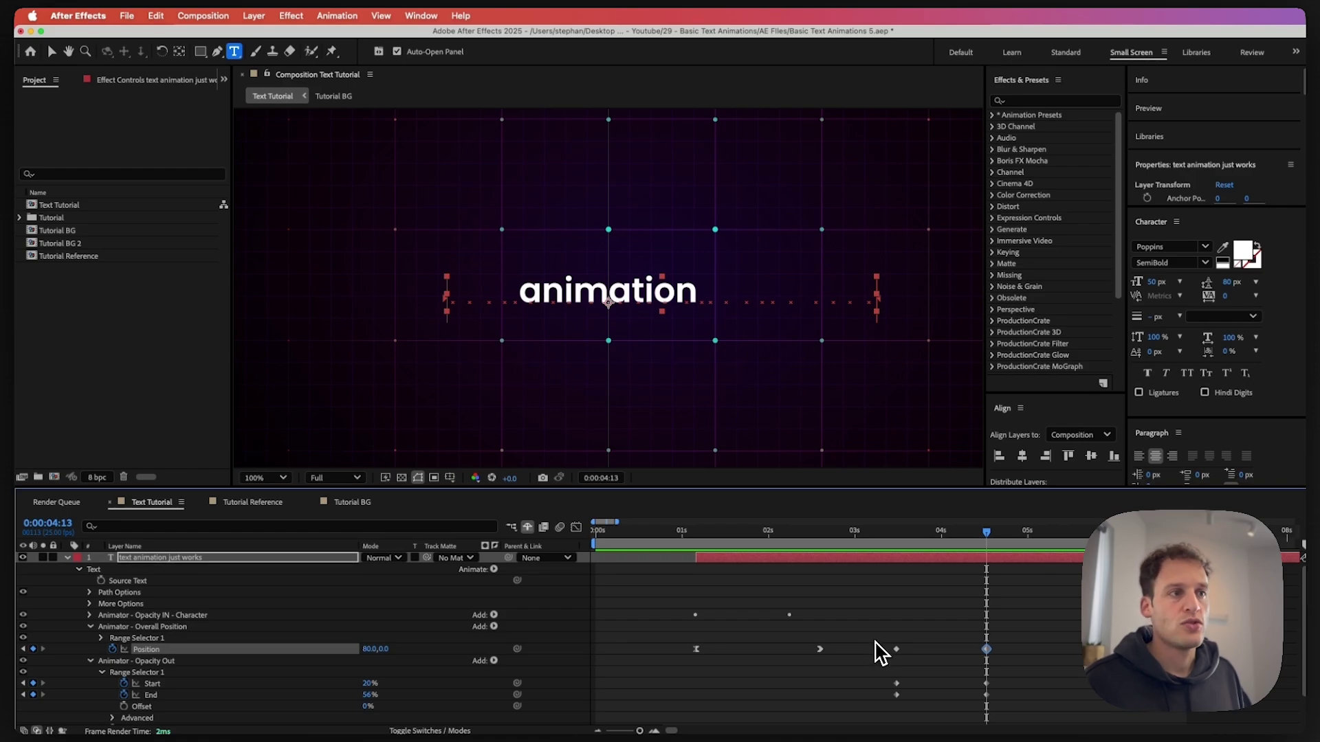
Apply Easy Ease Out to the Position, Start and End keyframes at 0:00:03:12 and Easy Ease In to those at 0:00:04:13
drag(878, 651, 918, 715)
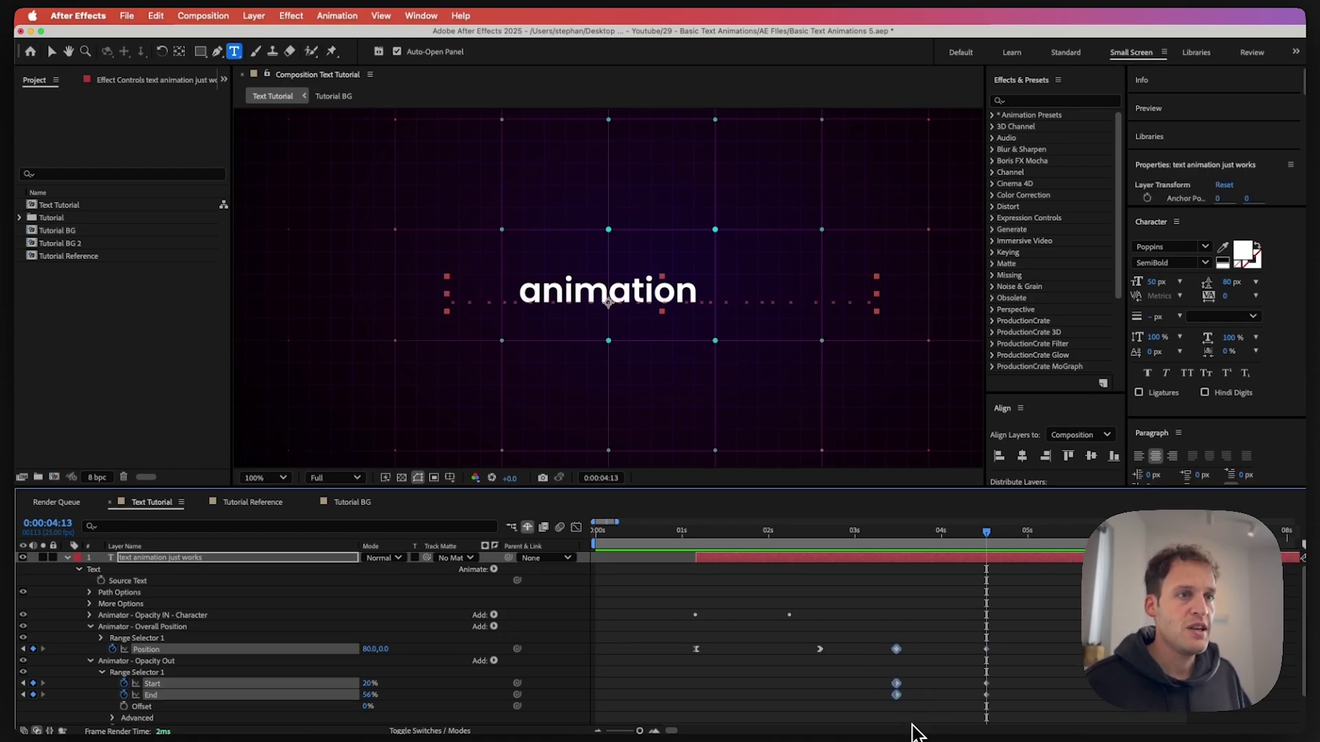
click(576, 527)
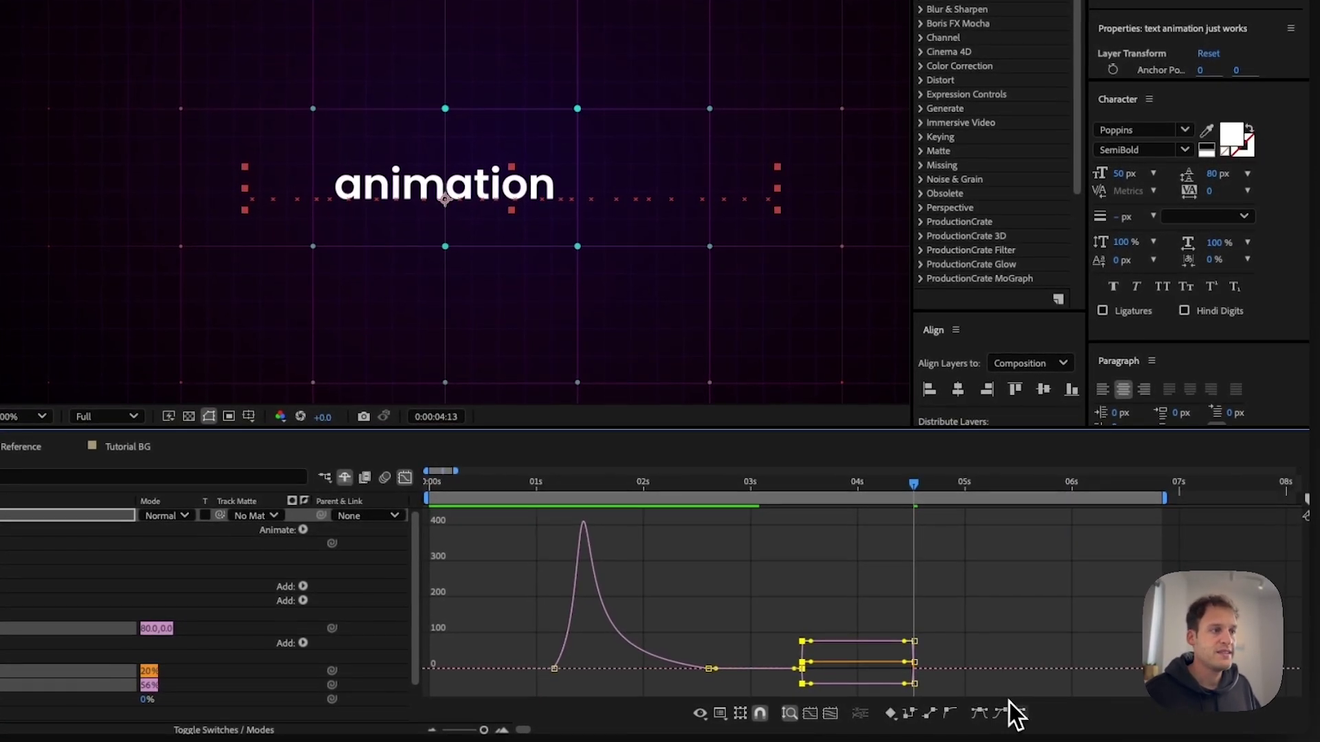
click(1072, 716)
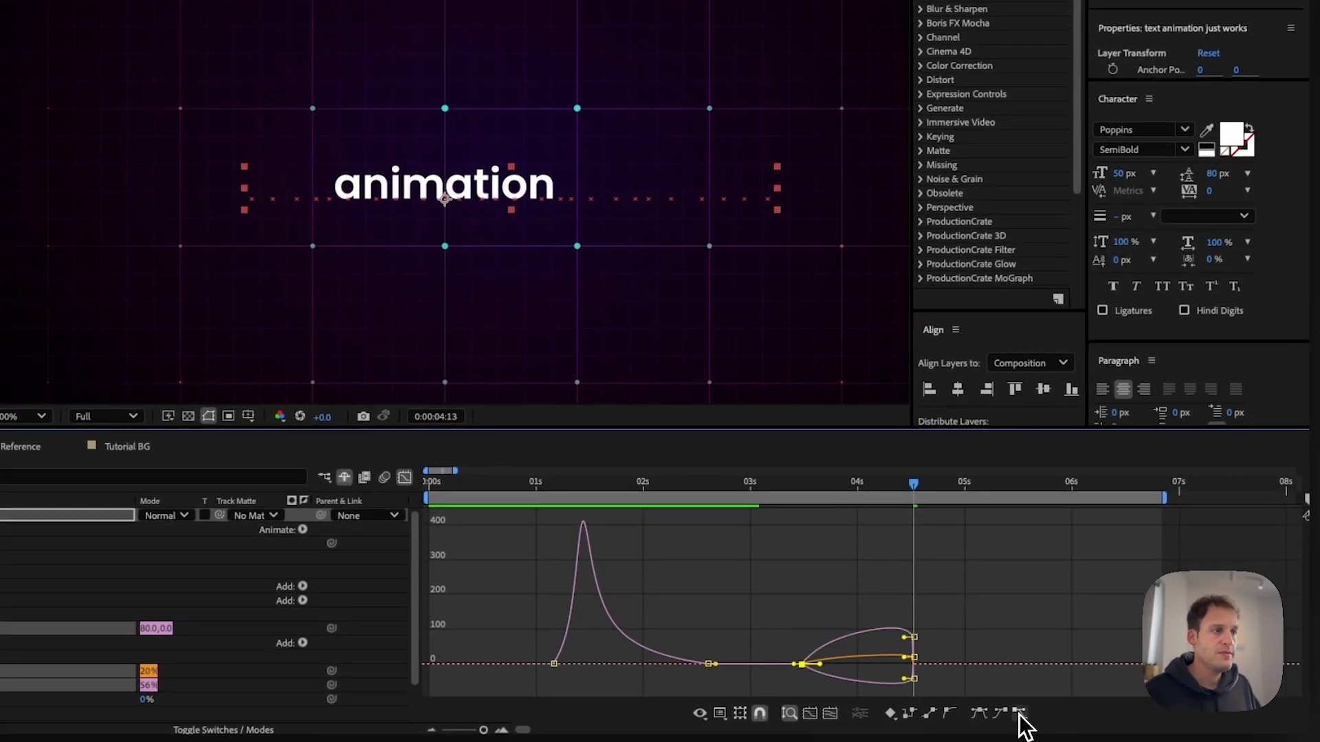
drag(887, 617, 938, 709)
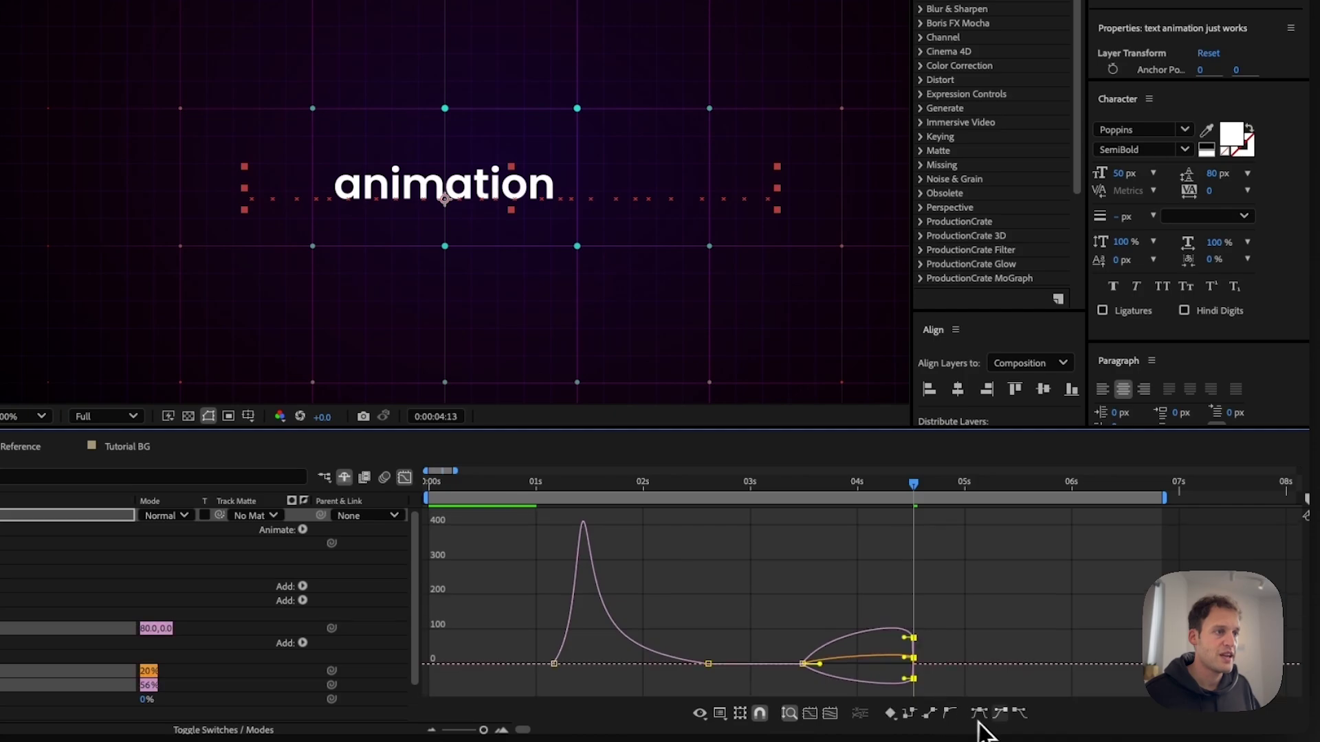
click(999, 715)
Lengthen the outgoing speed handles of the 0:00:03:12 keyframes for a slower start, and preview the animation from 0:00:01:04
click(802, 662)
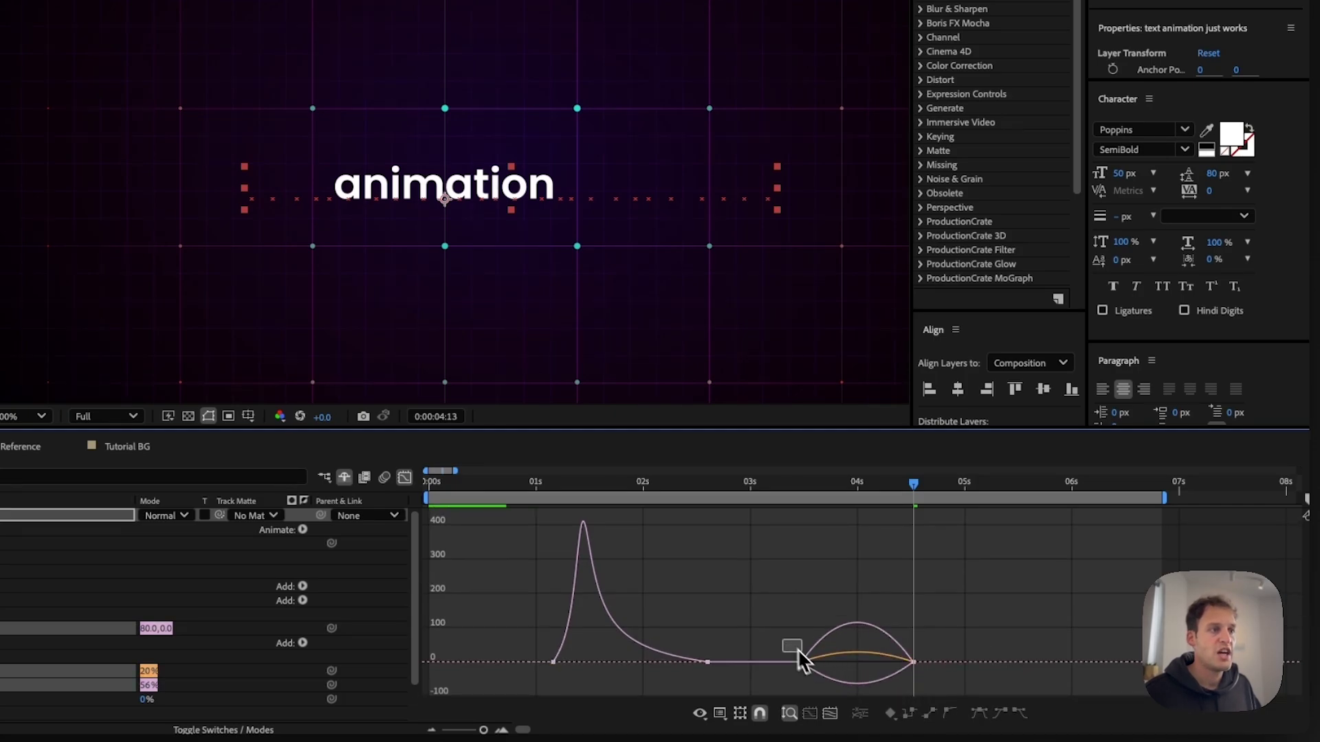
drag(819, 661, 860, 666)
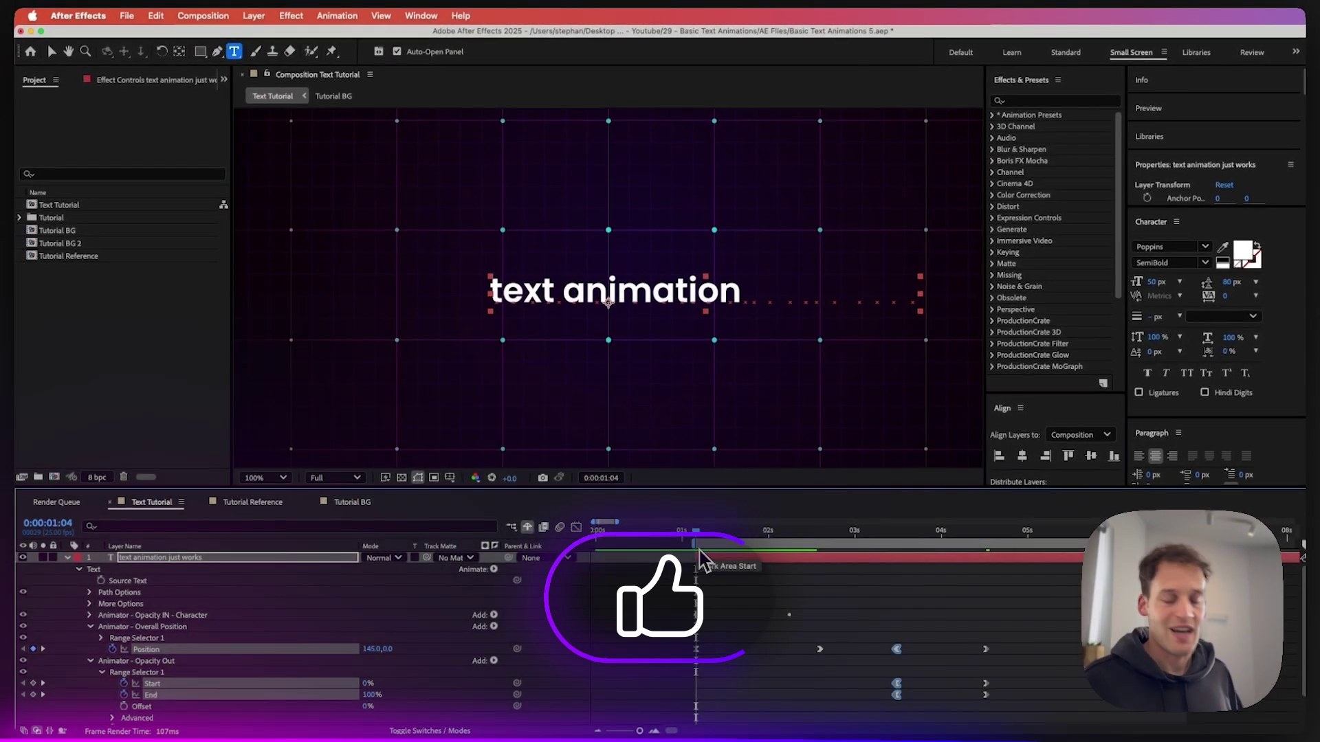
key(space)
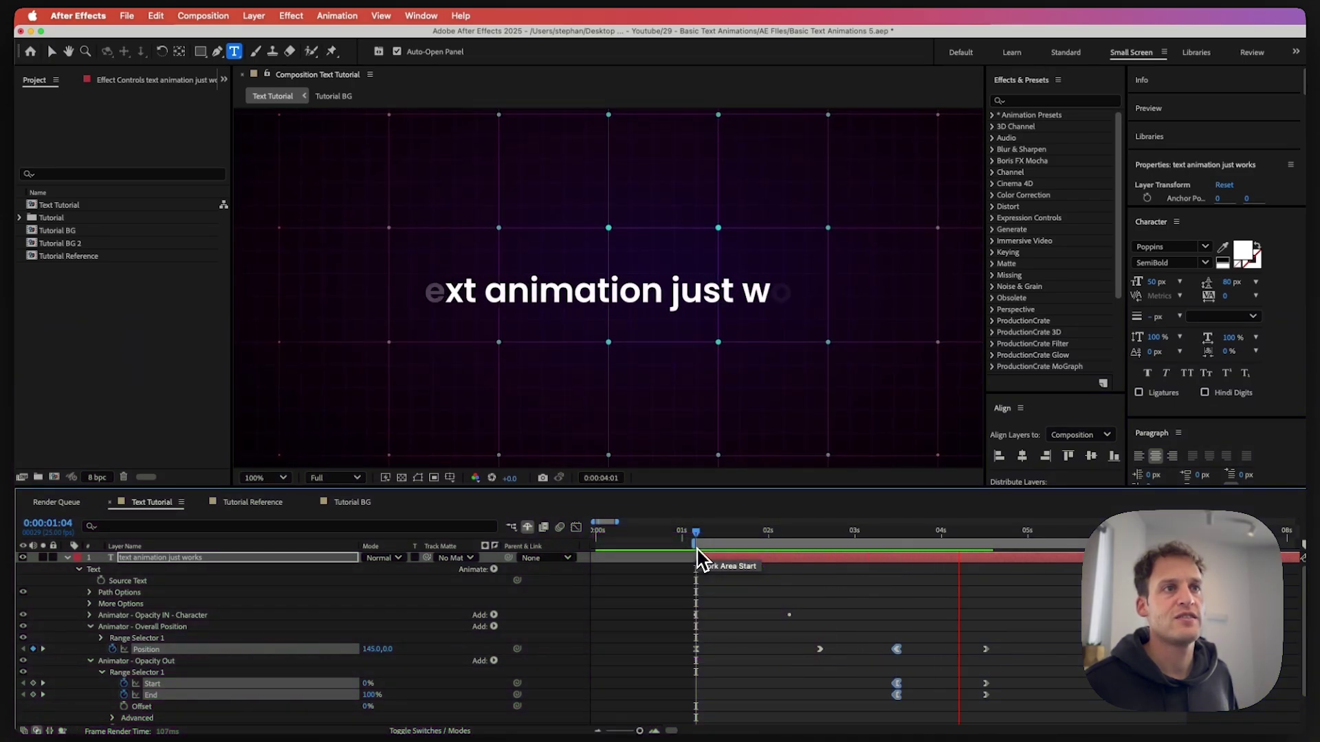
Split the "text animation just works" layer at 0:00:04:13 and collapse the original layer's properties
click(987, 535)
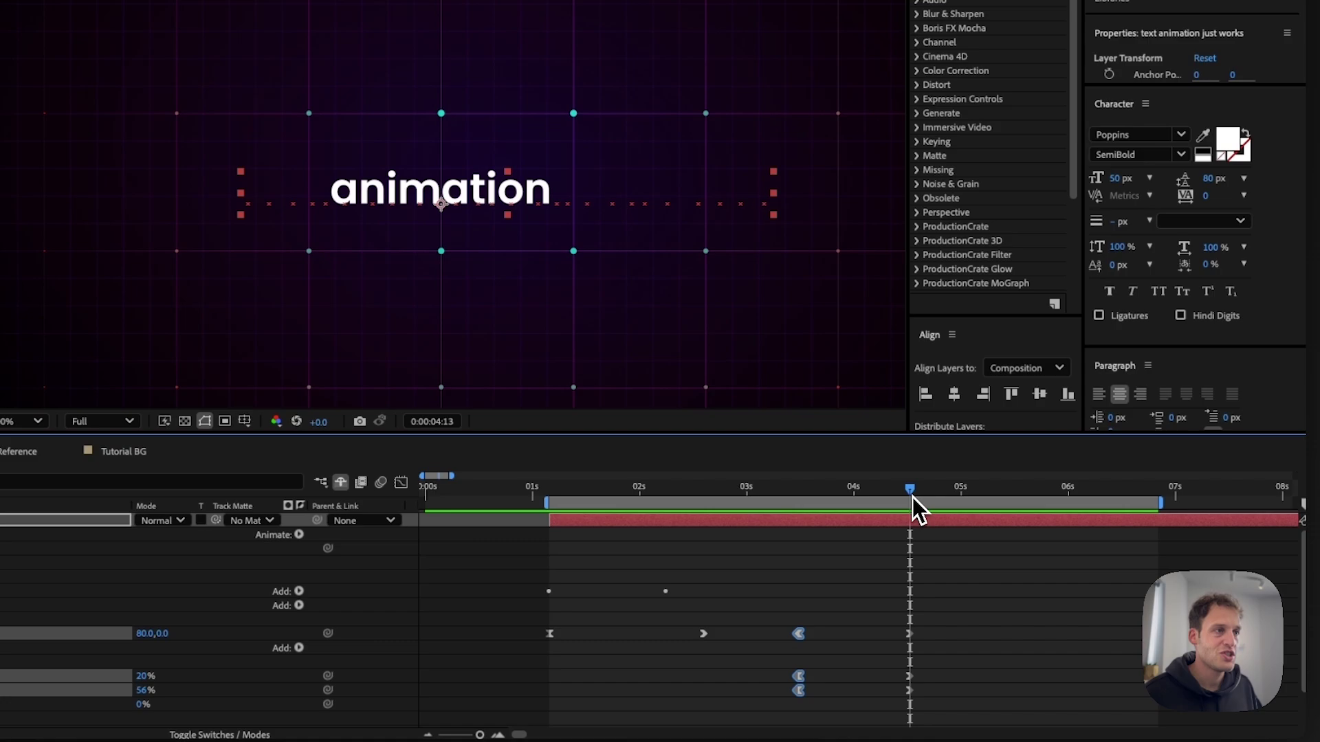
click(920, 519)
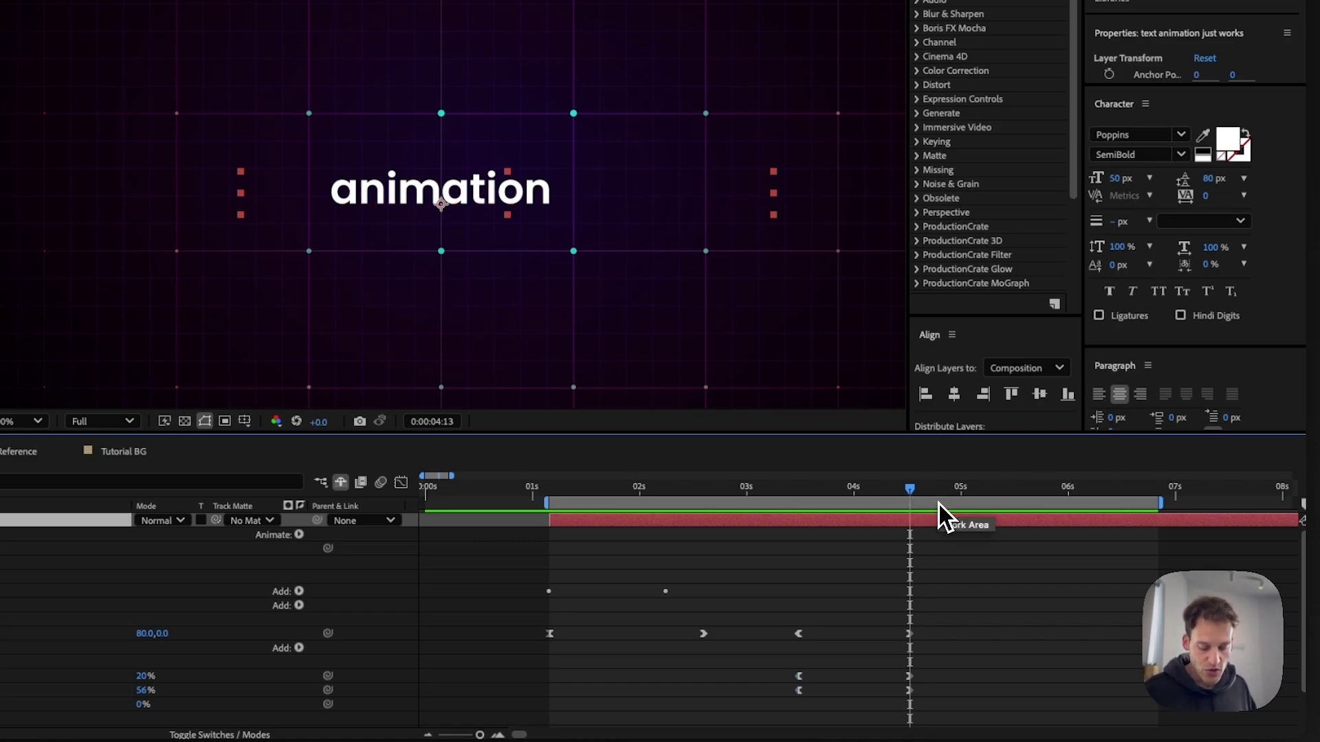
key(super+shift+d)
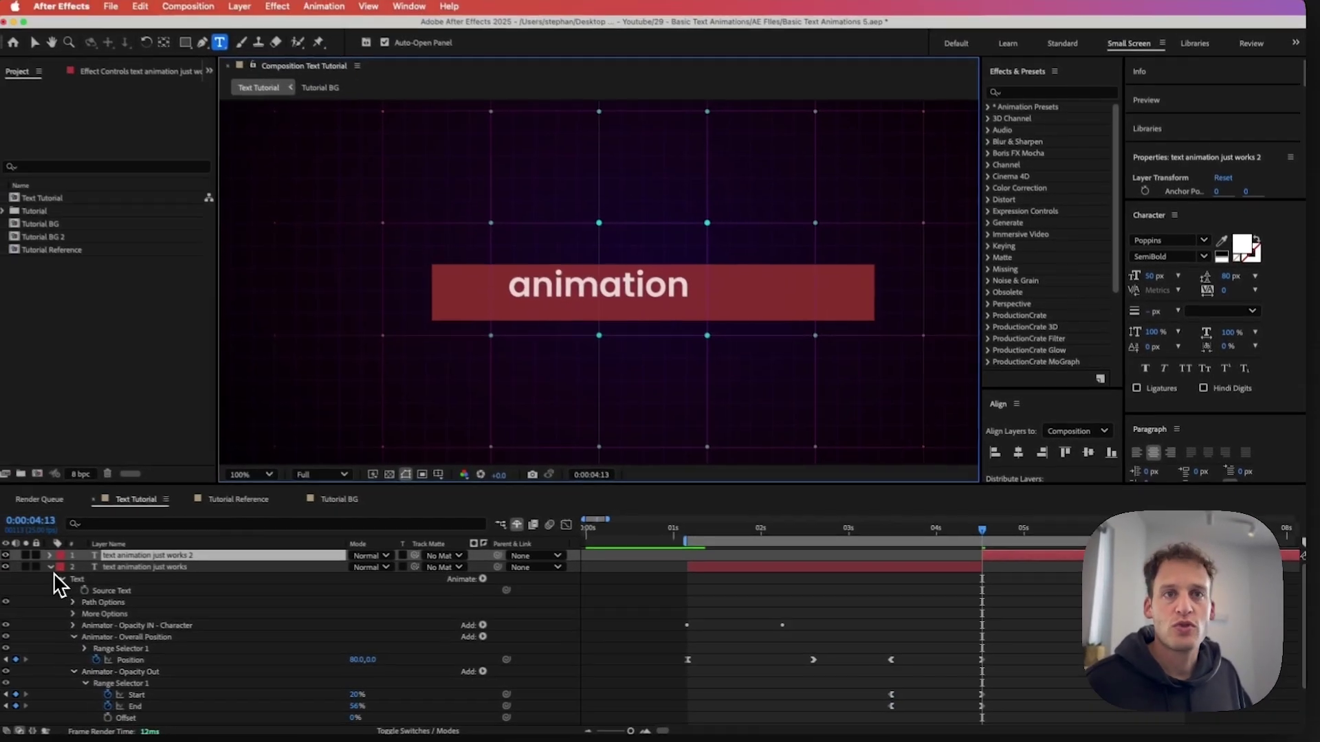
click(61, 570)
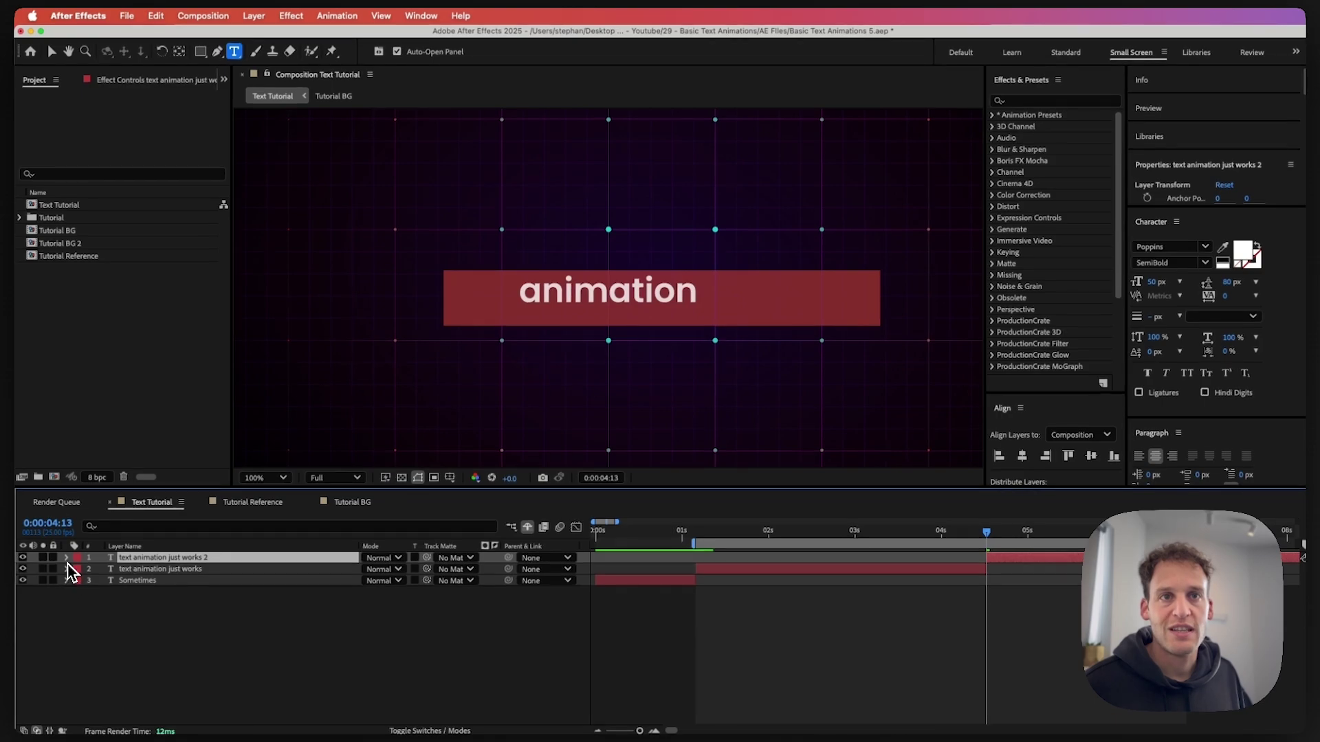
Delete the Opacity Out and Opacity IN - Character animators from the split-off "text animation just works 2" layer
click(67, 558)
click(78, 570)
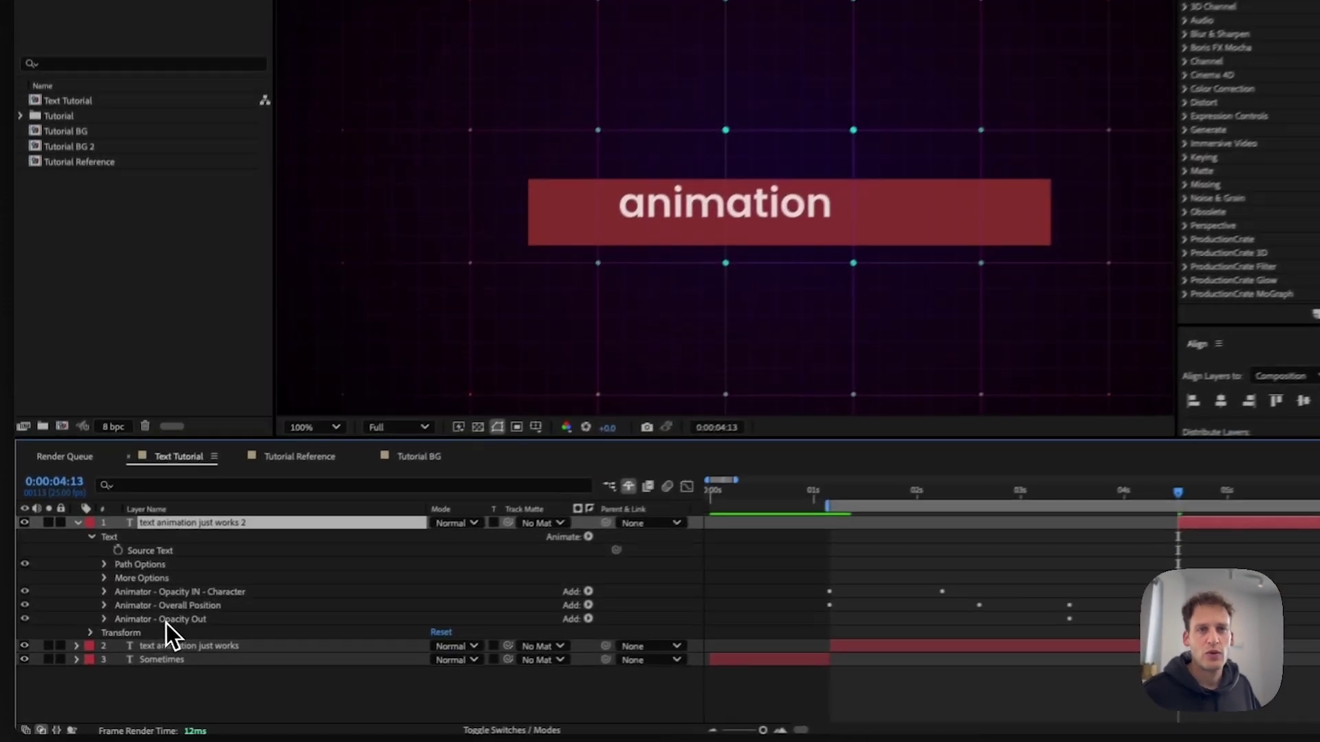
click(140, 638)
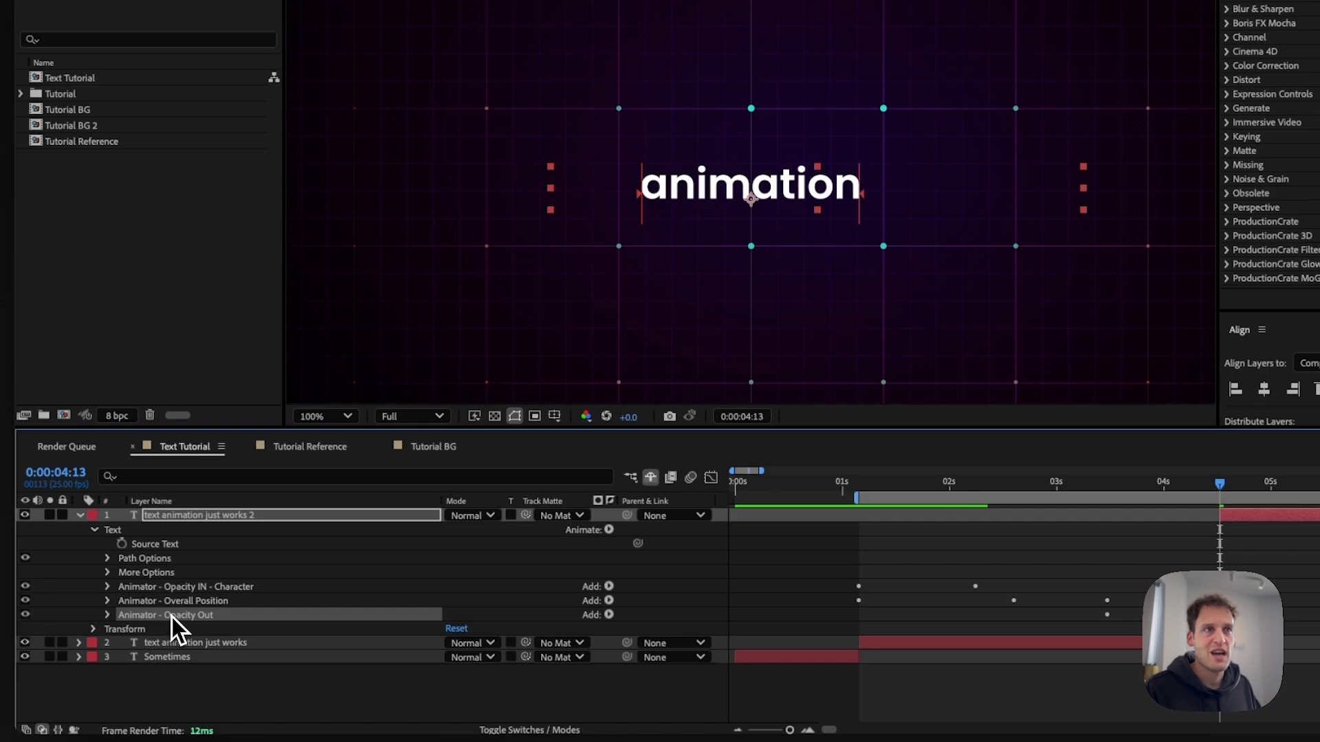
key(BackSpace)
click(171, 589)
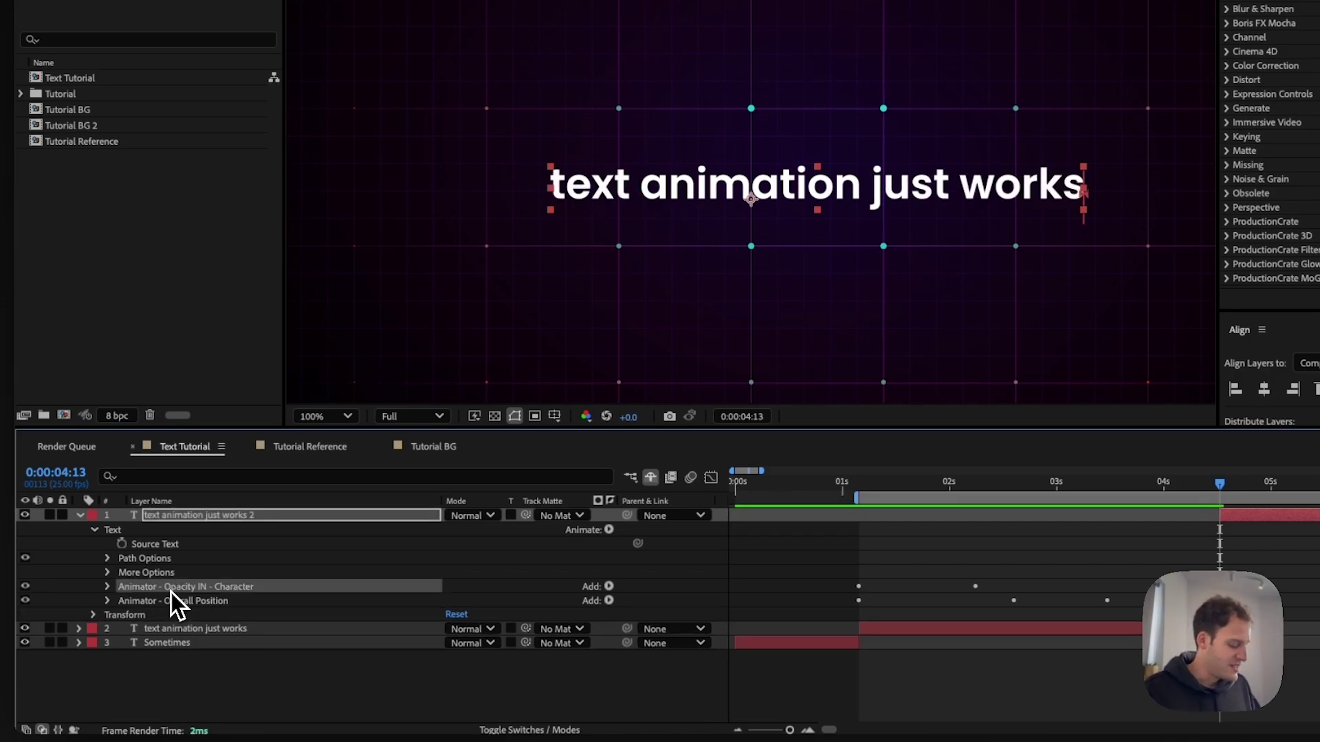
key(BackSpace)
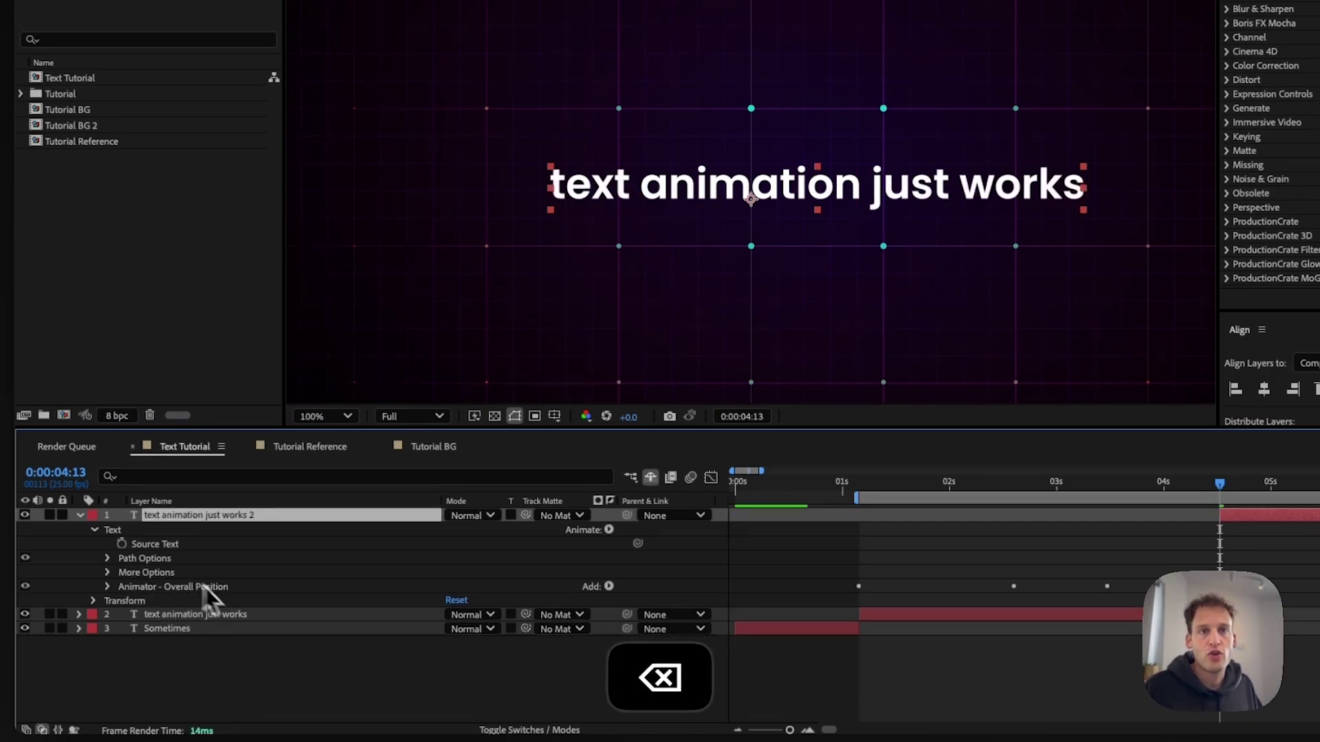
Remove the split layer's Overall Position keyframes, set its Position to 0, 0, and replace its text with "In this video"
click(108, 586)
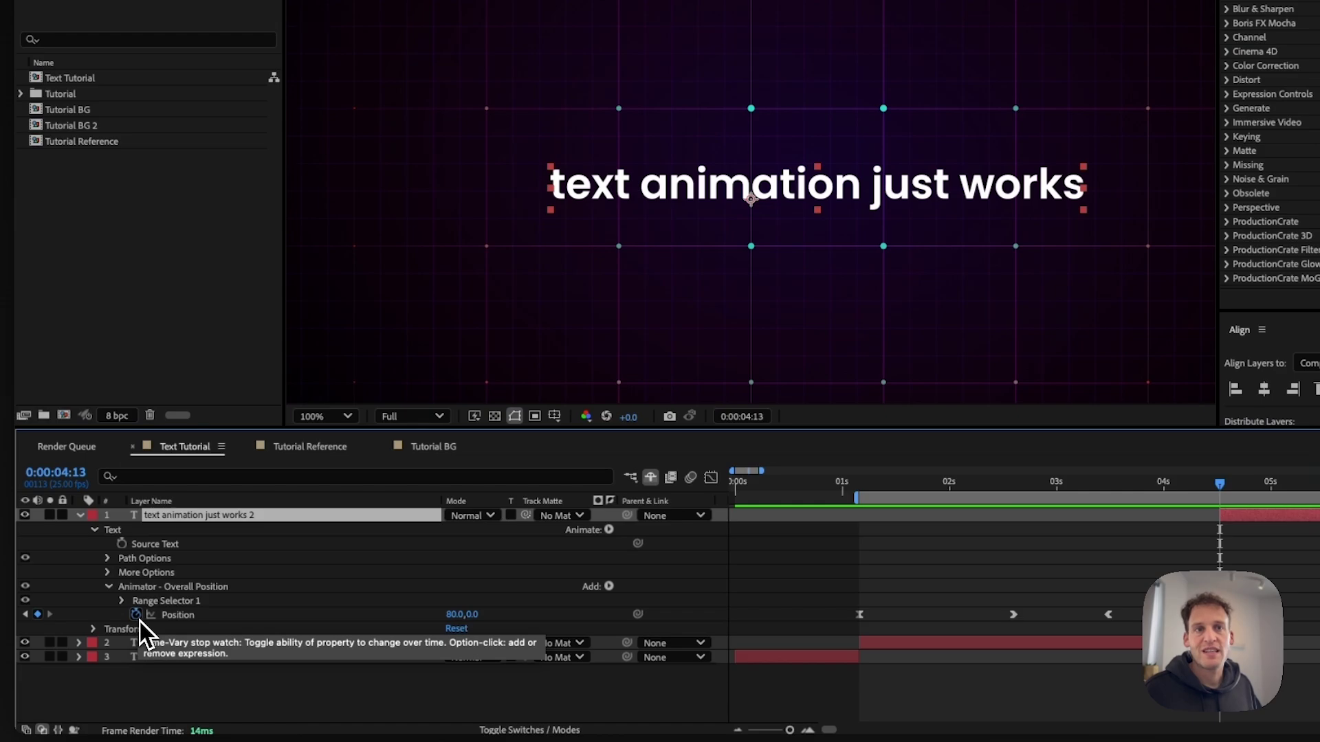
click(139, 620)
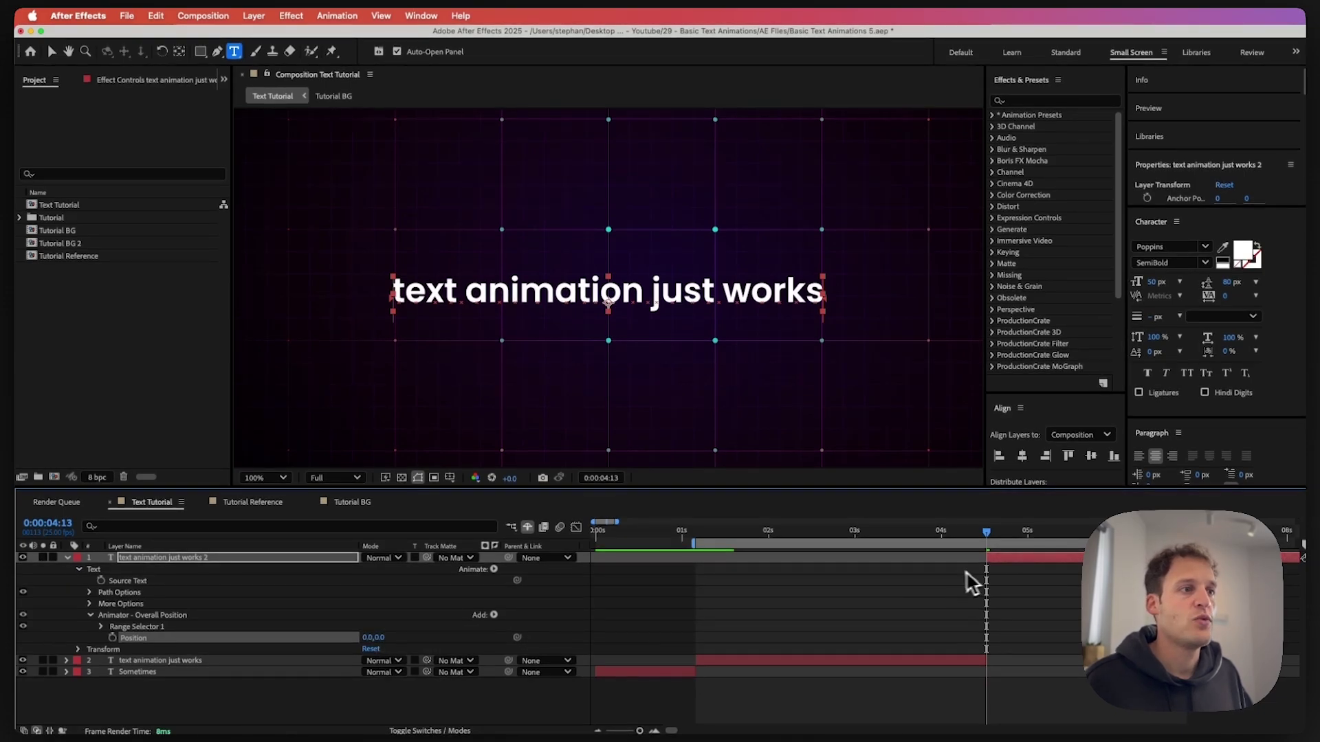
double_click(1015, 558)
text(In this video)
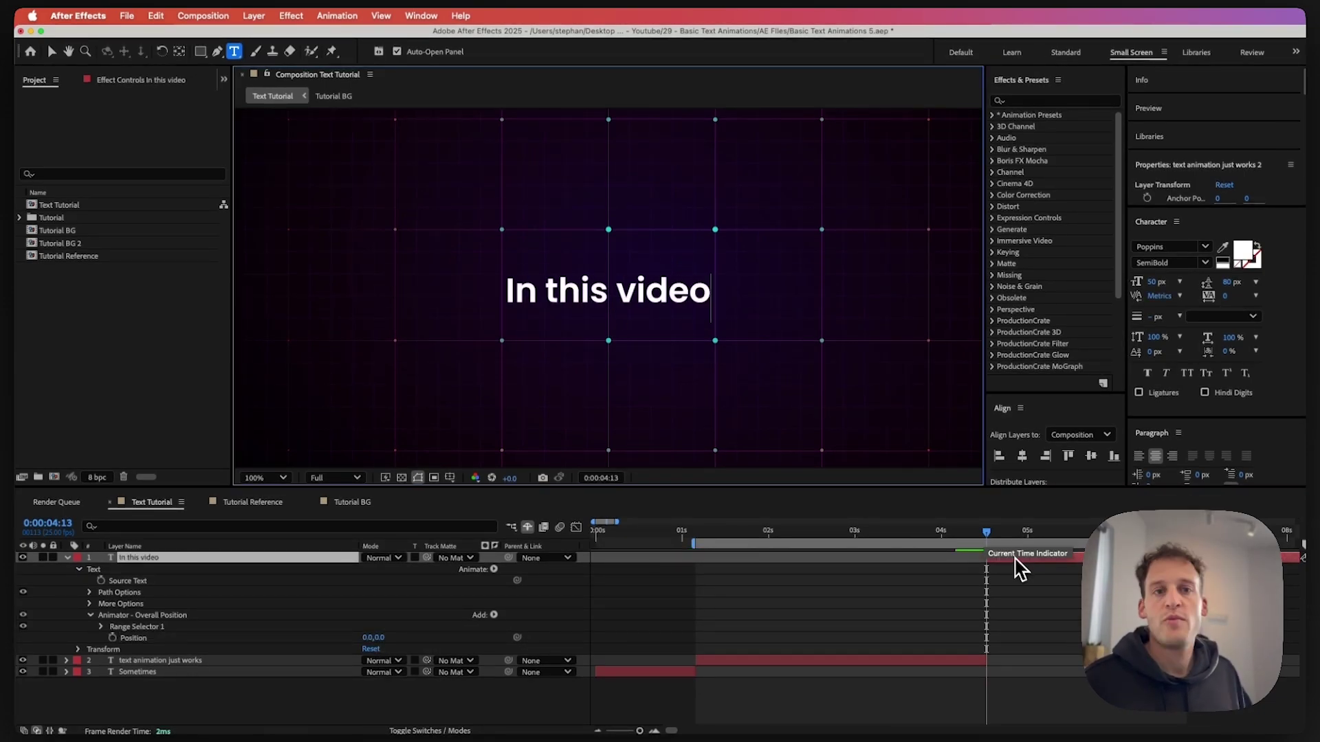
drag(984, 535, 1031, 591)
key(space)
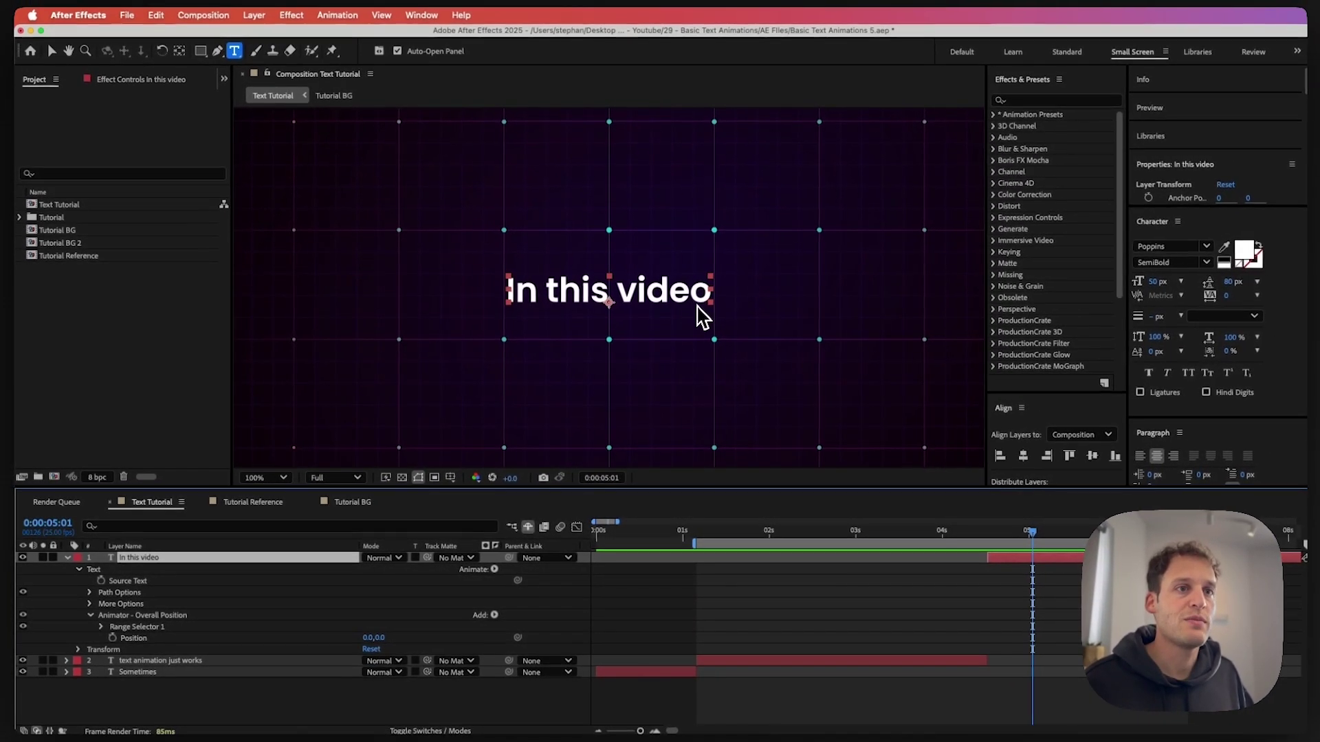
Add an Opacity animator to the "In this video" layer, name it "Animator - Opacity by Word", and set its Opacity to 0%
click(494, 570)
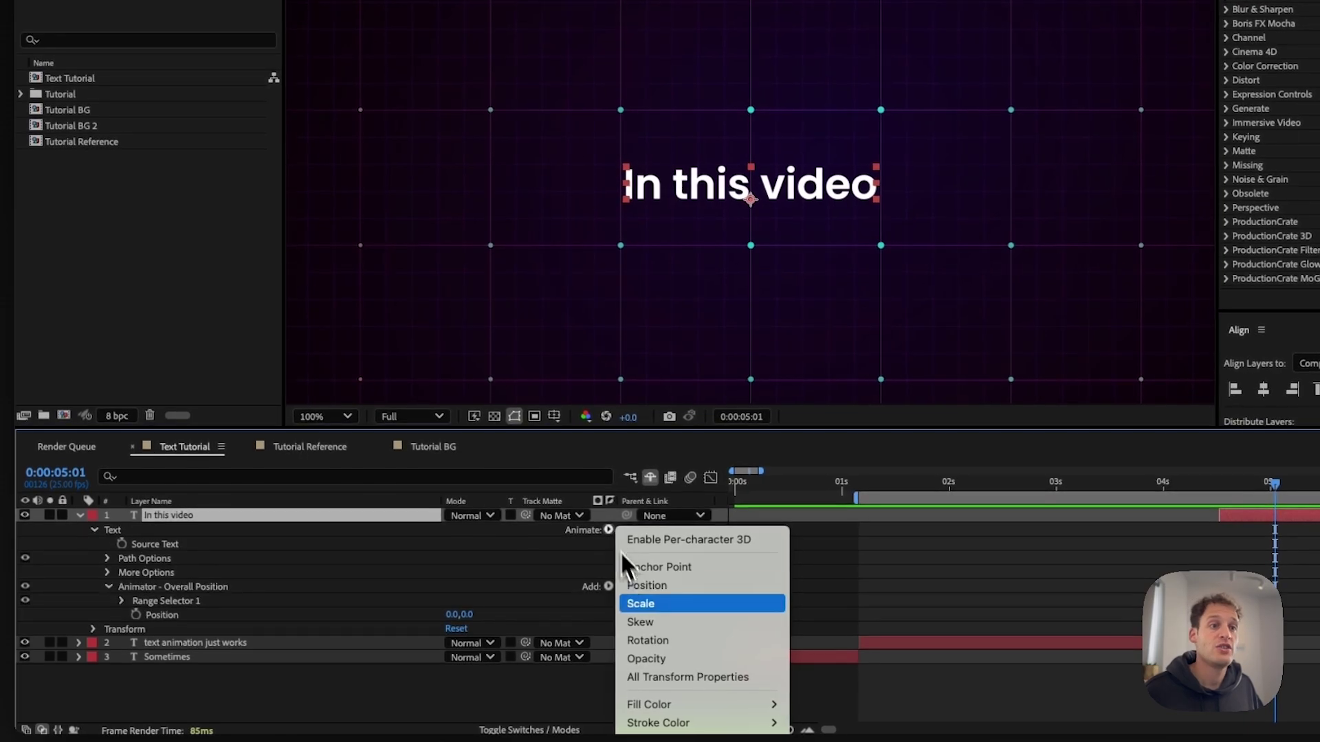
click(650, 660)
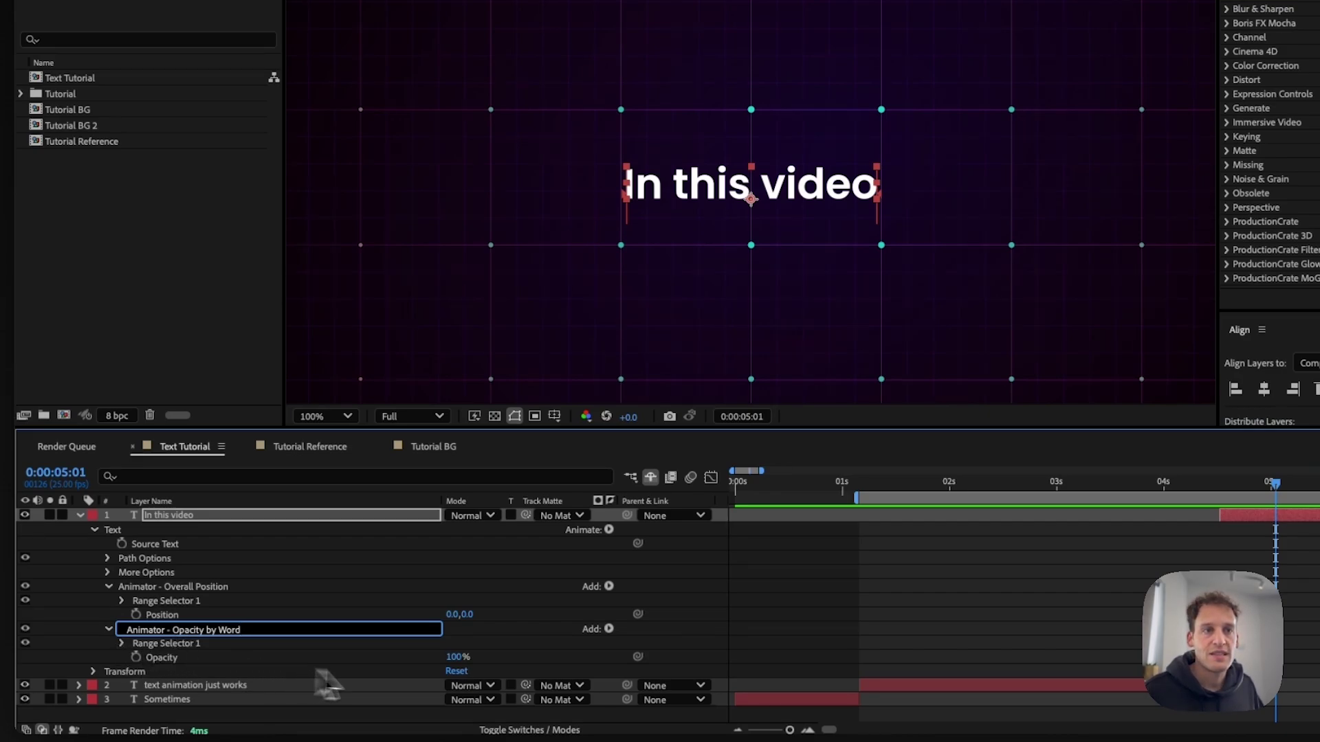
click(457, 659)
text(0)
key(Return)
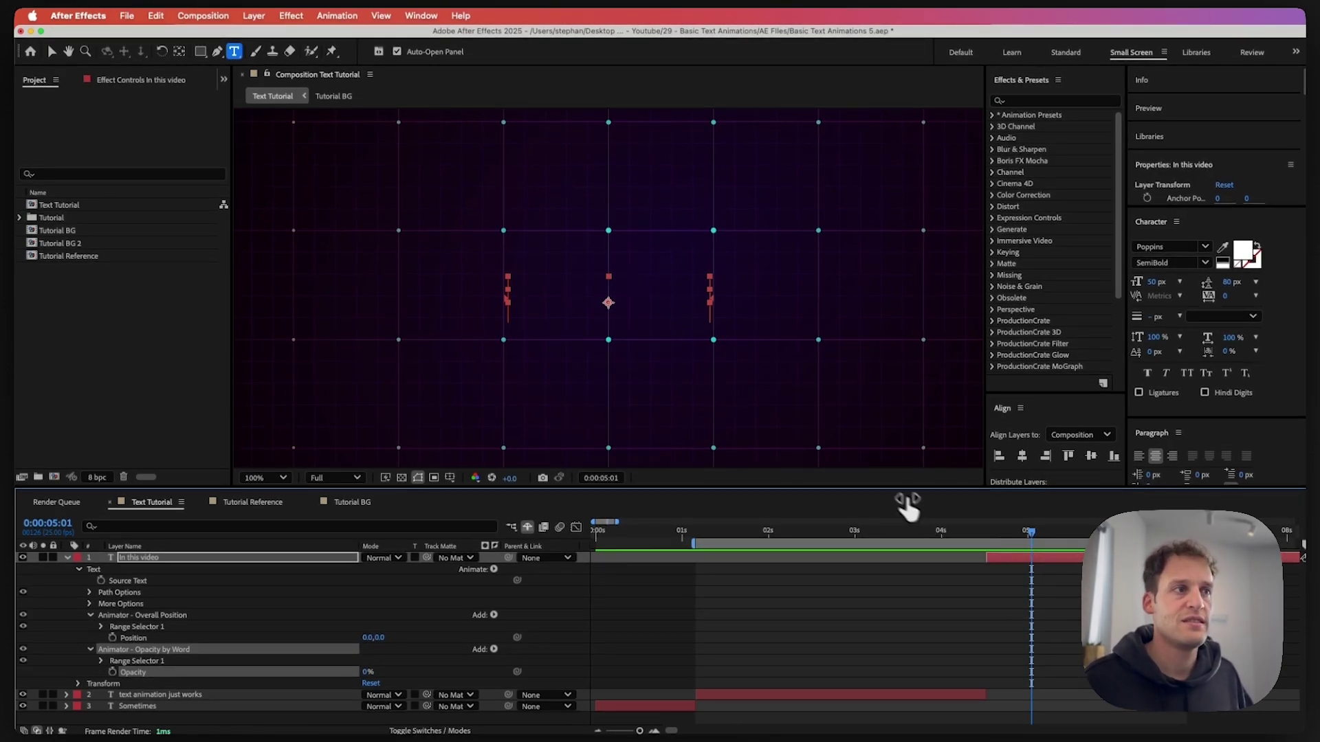
Set the Opacity by Word range selector's advanced Mode to Subtract and scrub through the transition to the "In this video" layer
mouse_move(1000, 530)
mouse_down()
mouse_move(957, 533)
mouse_move(998, 550)
mouse_up()
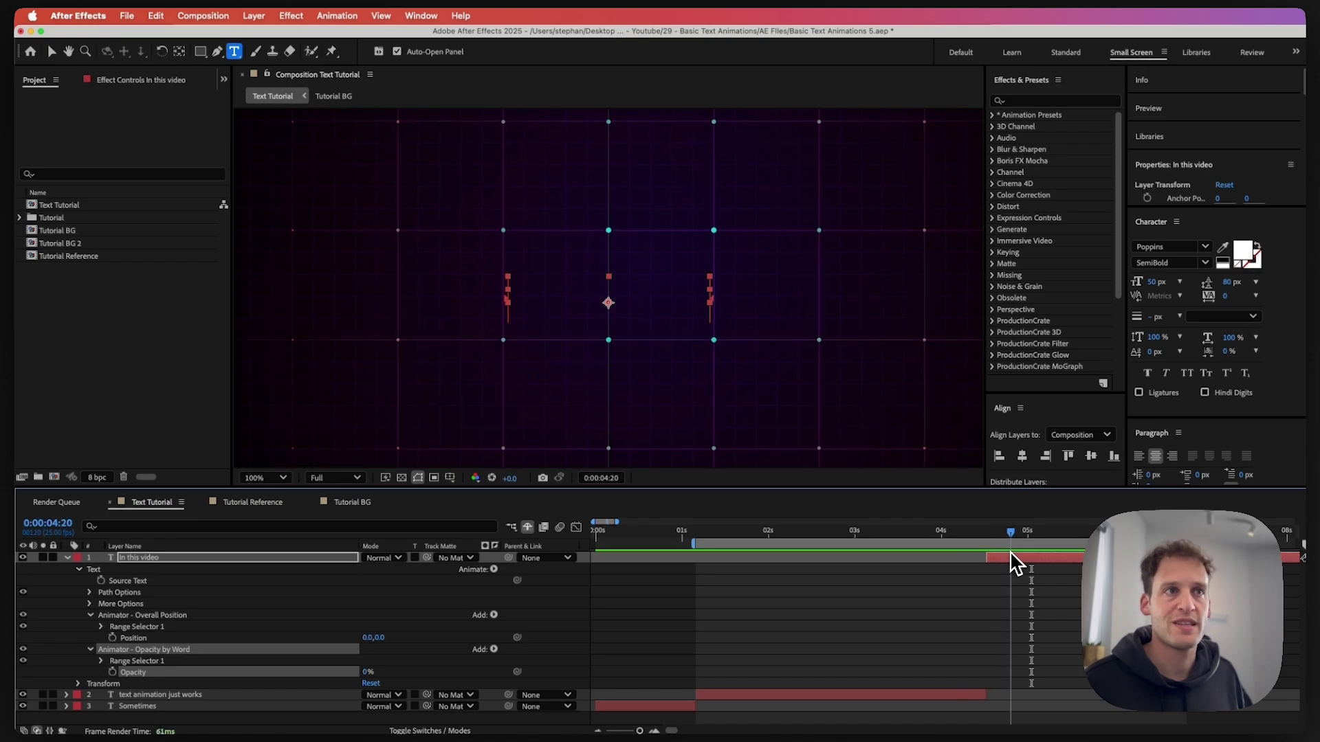
drag(1017, 563, 1029, 565)
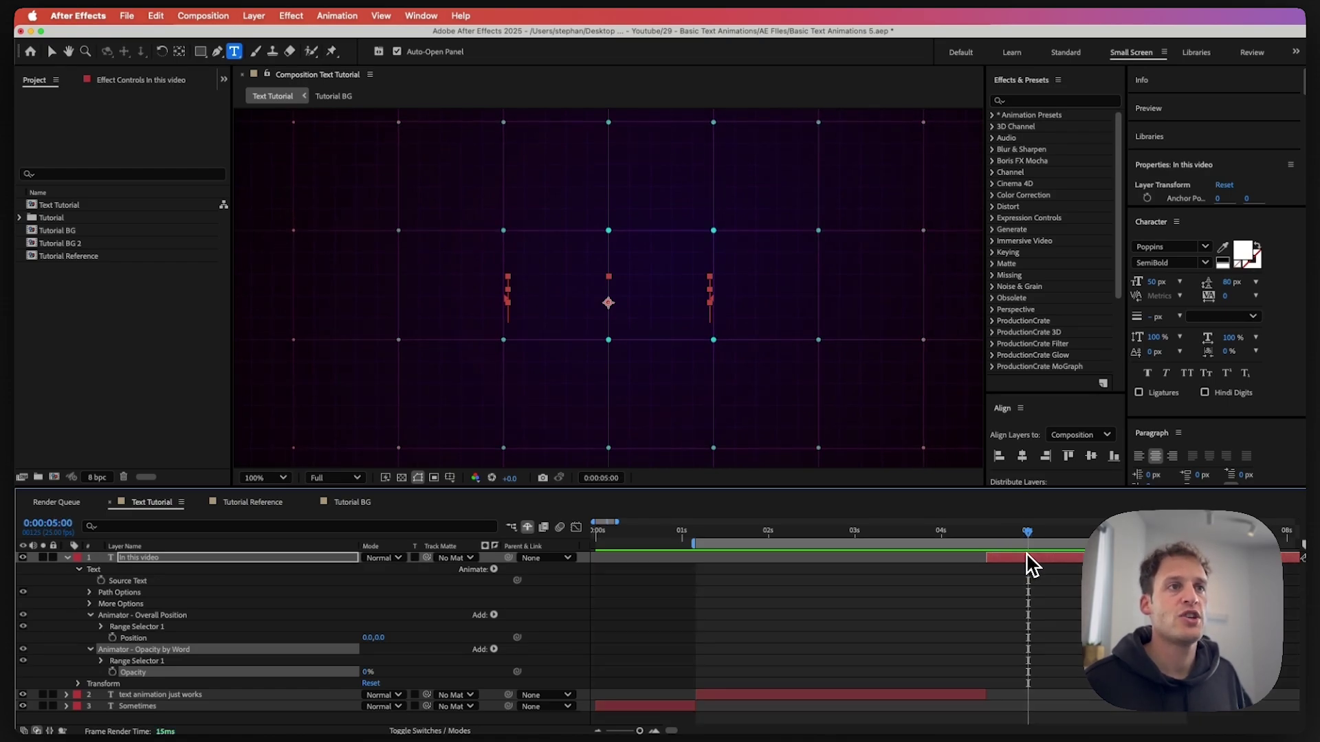
click(102, 661)
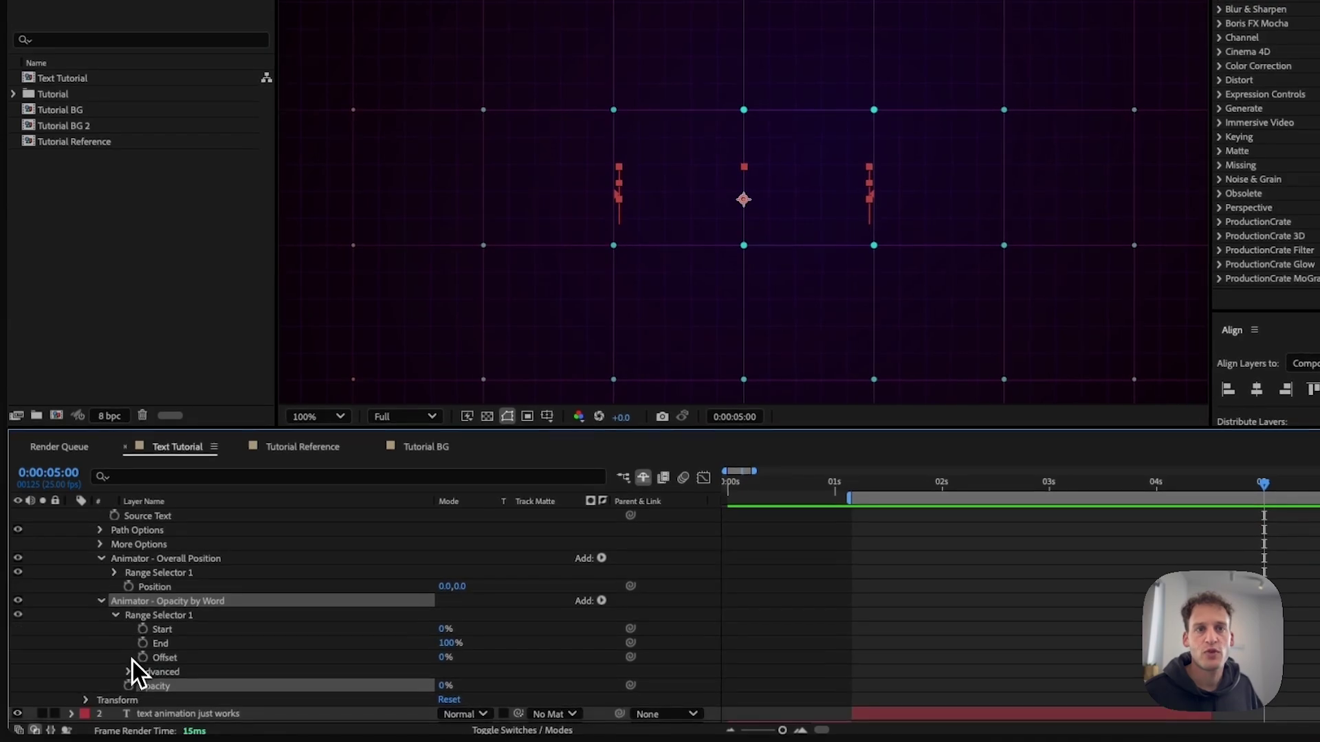
click(129, 670)
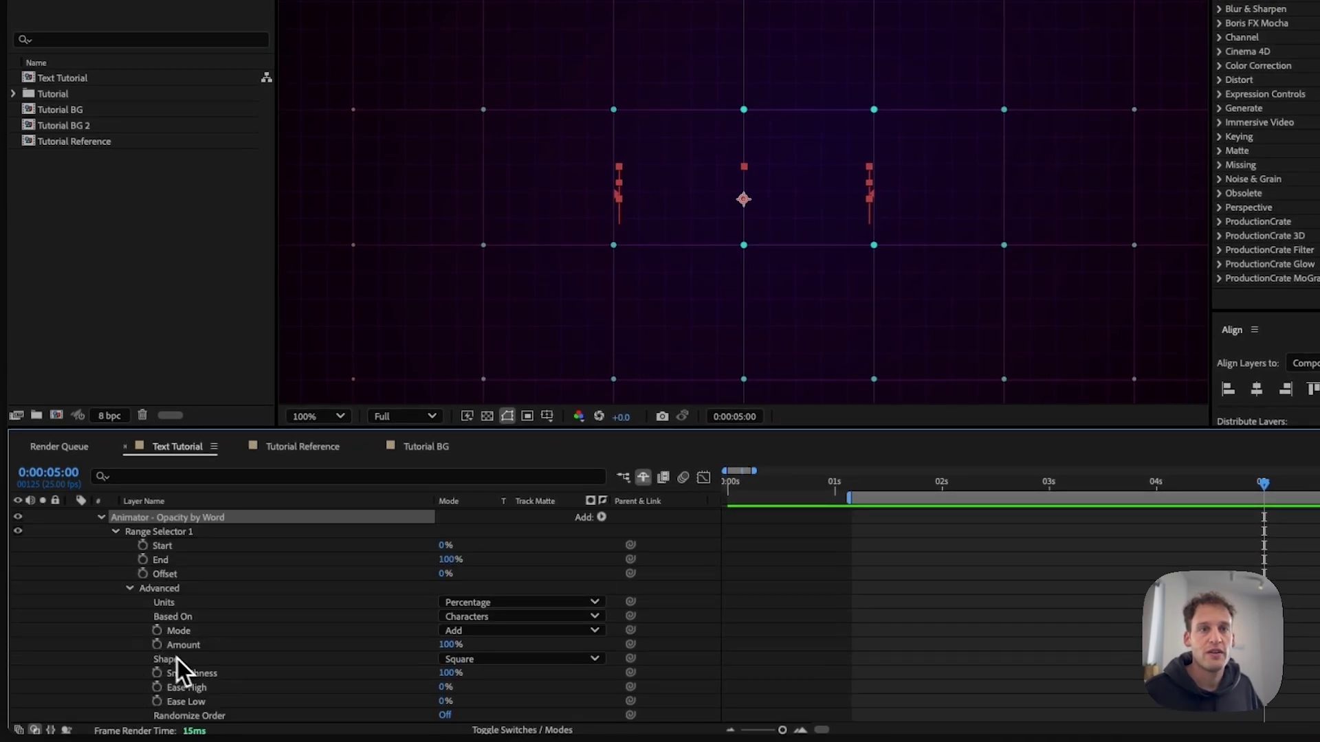
click(454, 631)
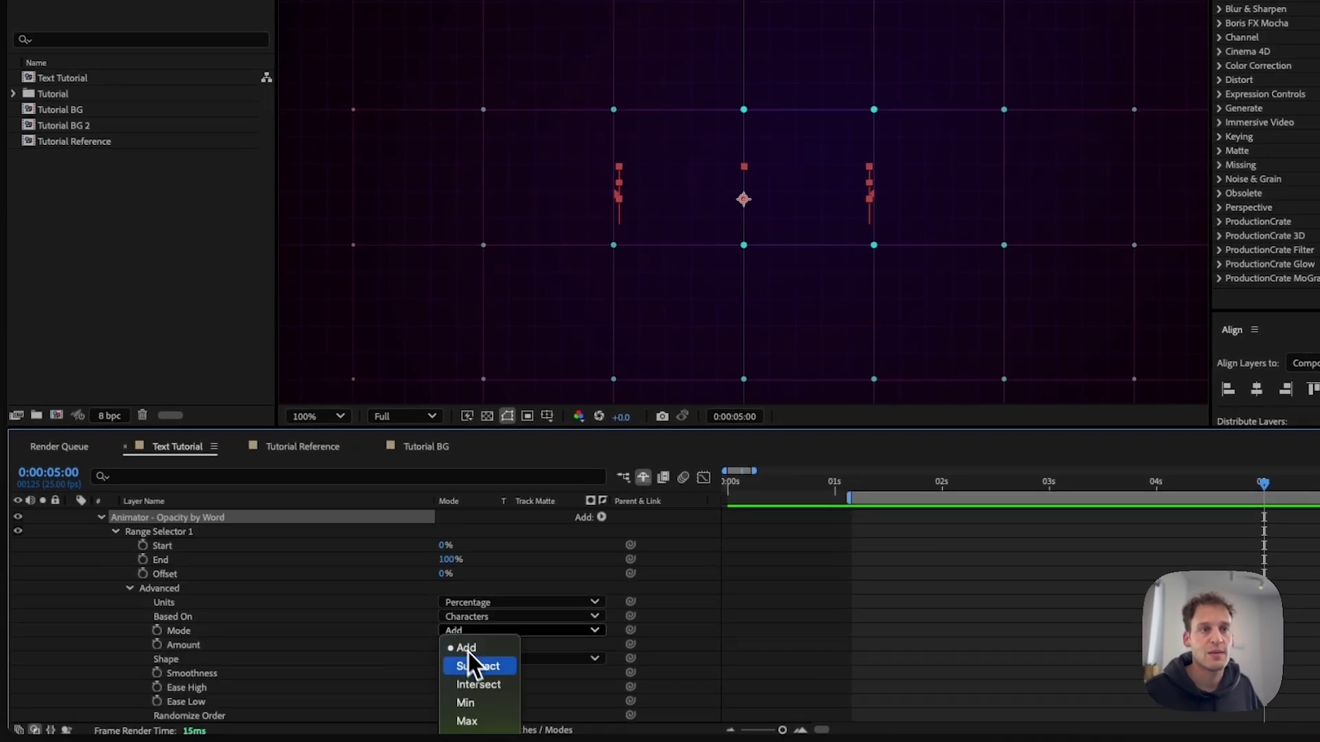
click(481, 668)
drag(1263, 484, 1191, 501)
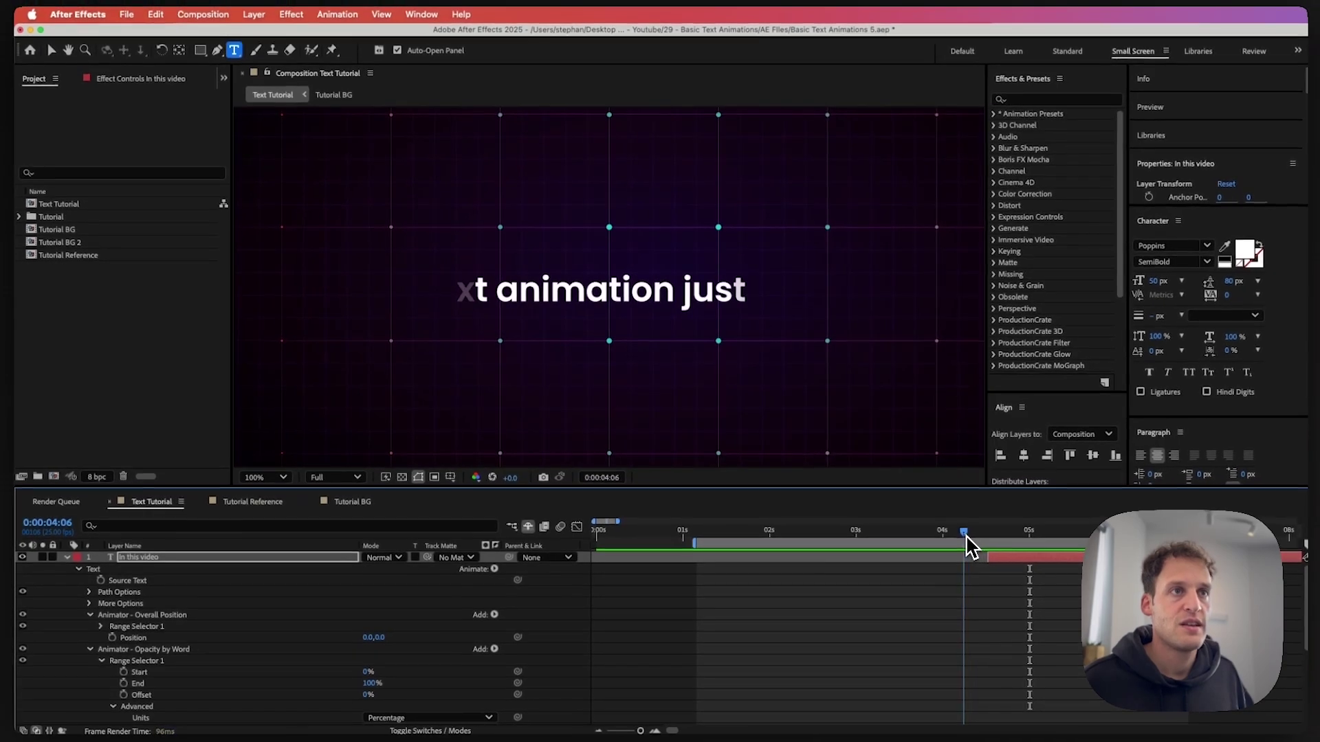
drag(968, 538, 1055, 551)
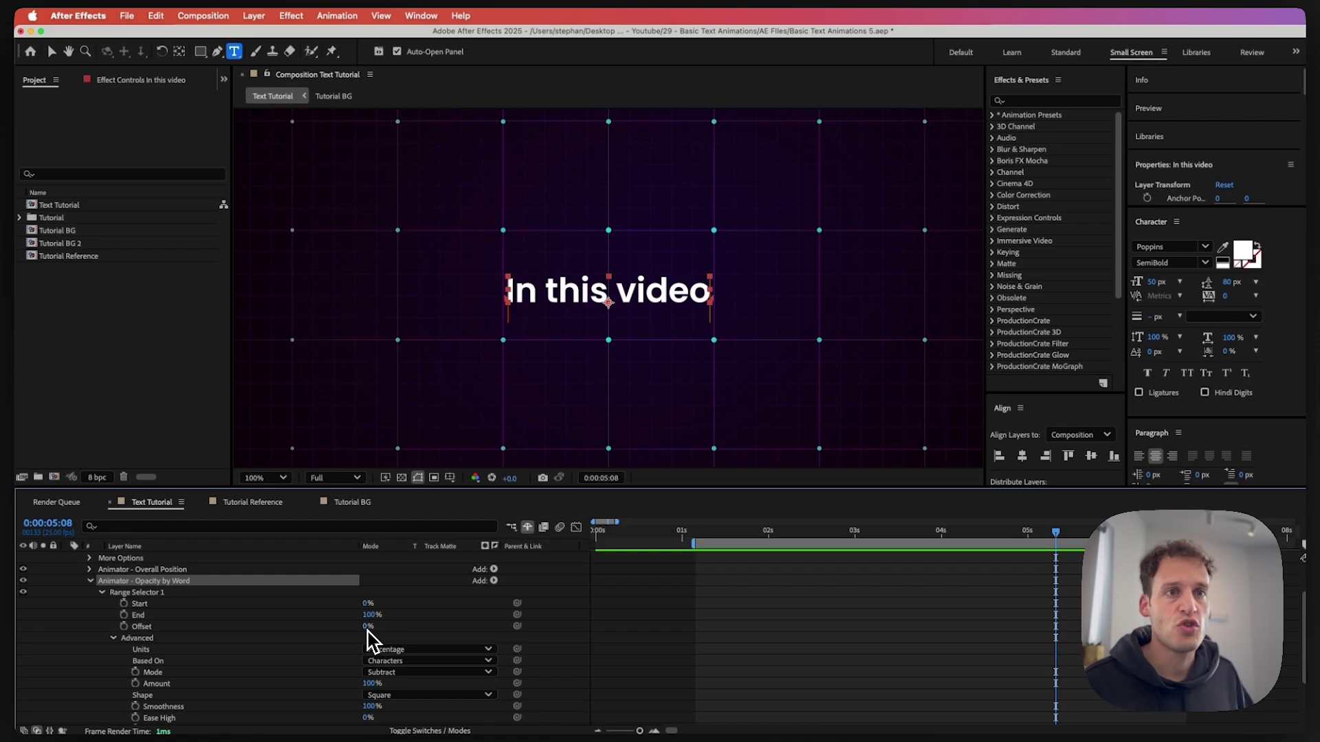
Keyframe the Opacity by Word range selector's Offset at 0% at 0:00:05:08 and 100% at 0:00:06:04, and scrub through the result
scroll(962, 606, up, 2)
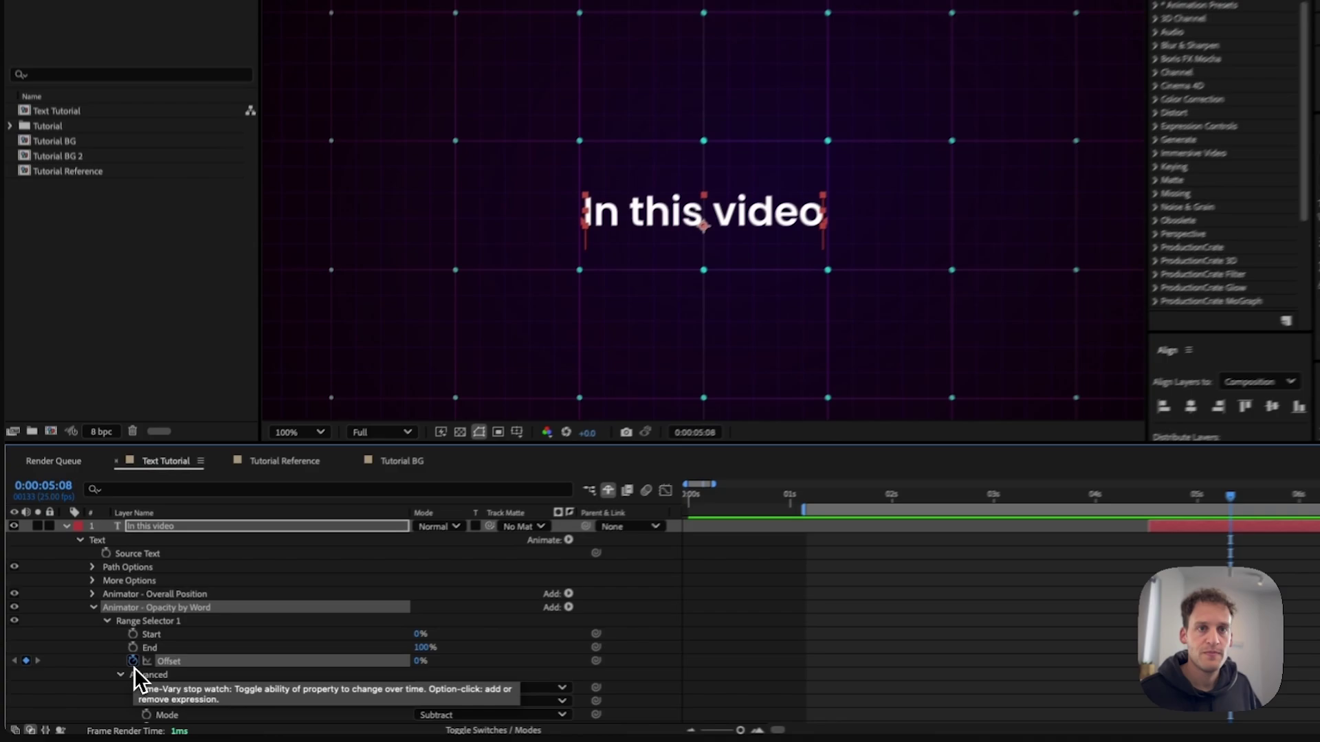
click(125, 671)
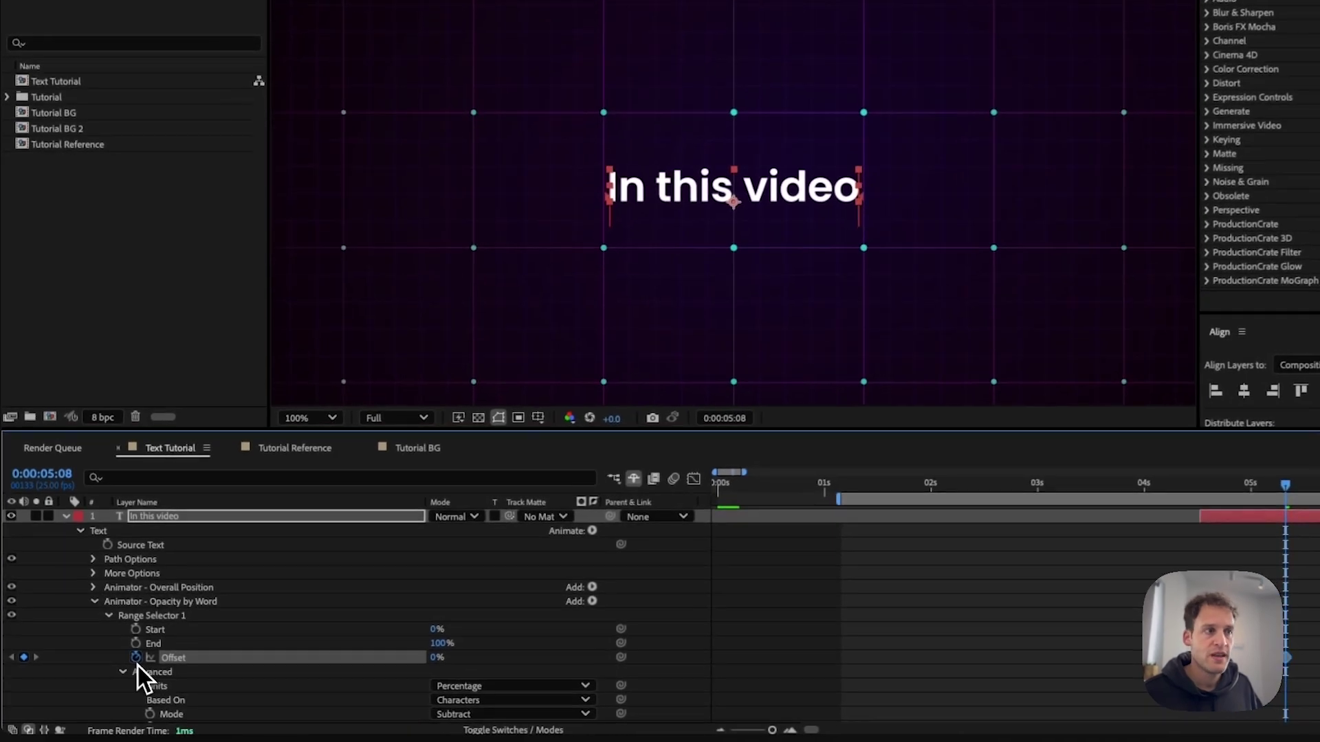
drag(1061, 505, 1152, 504)
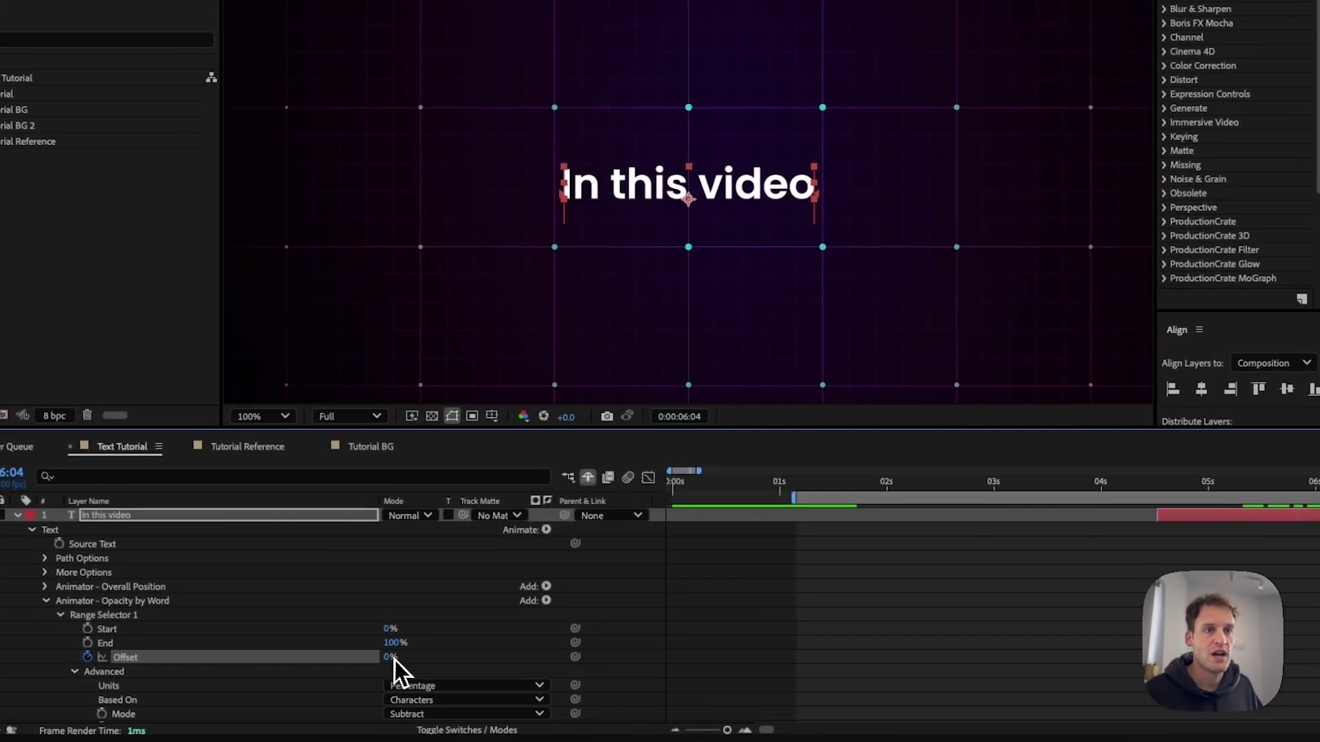
click(390, 657)
text(100)
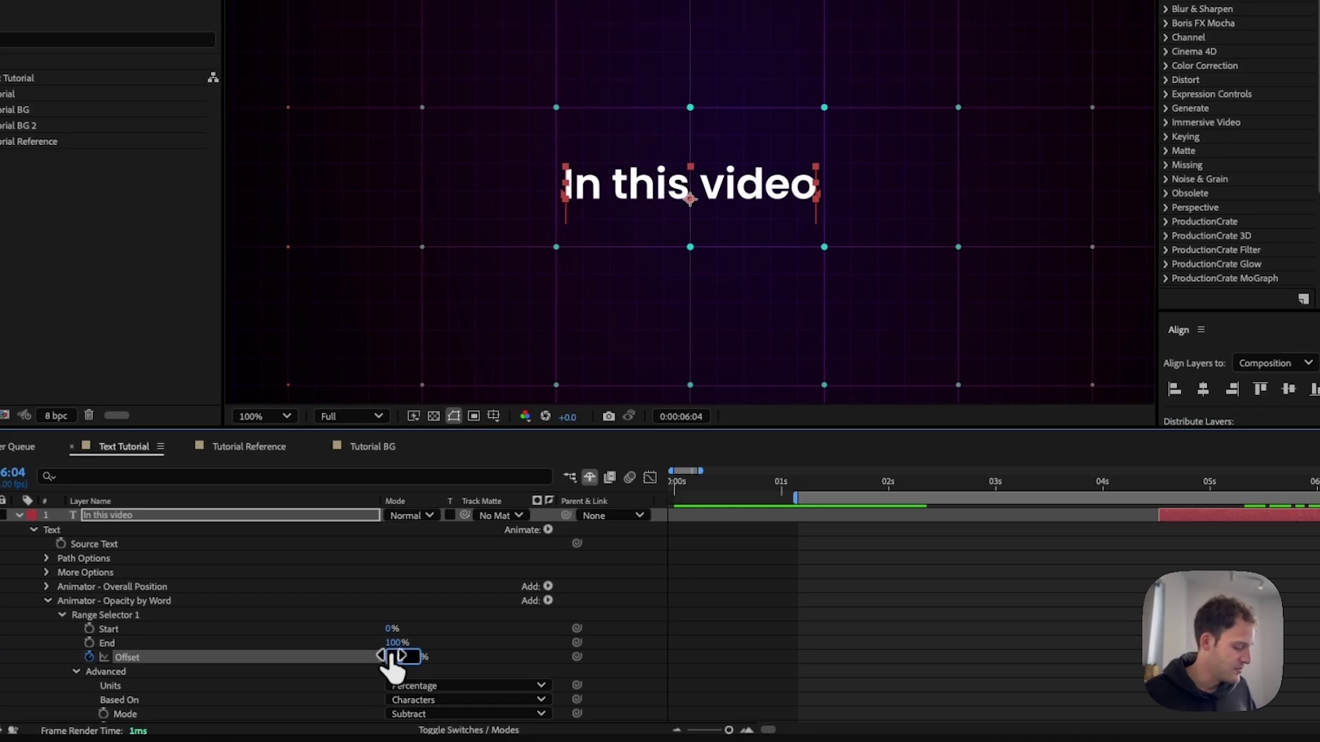
key(Return)
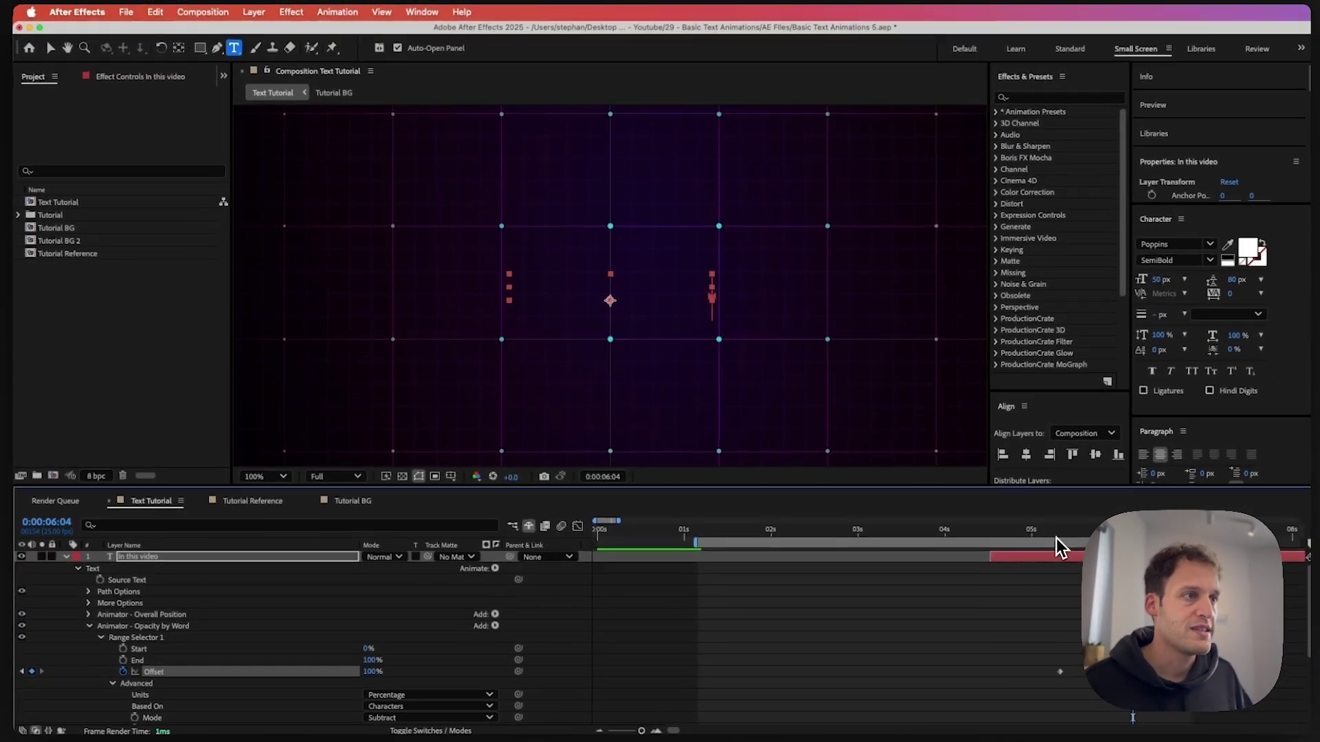
drag(1057, 537, 1139, 548)
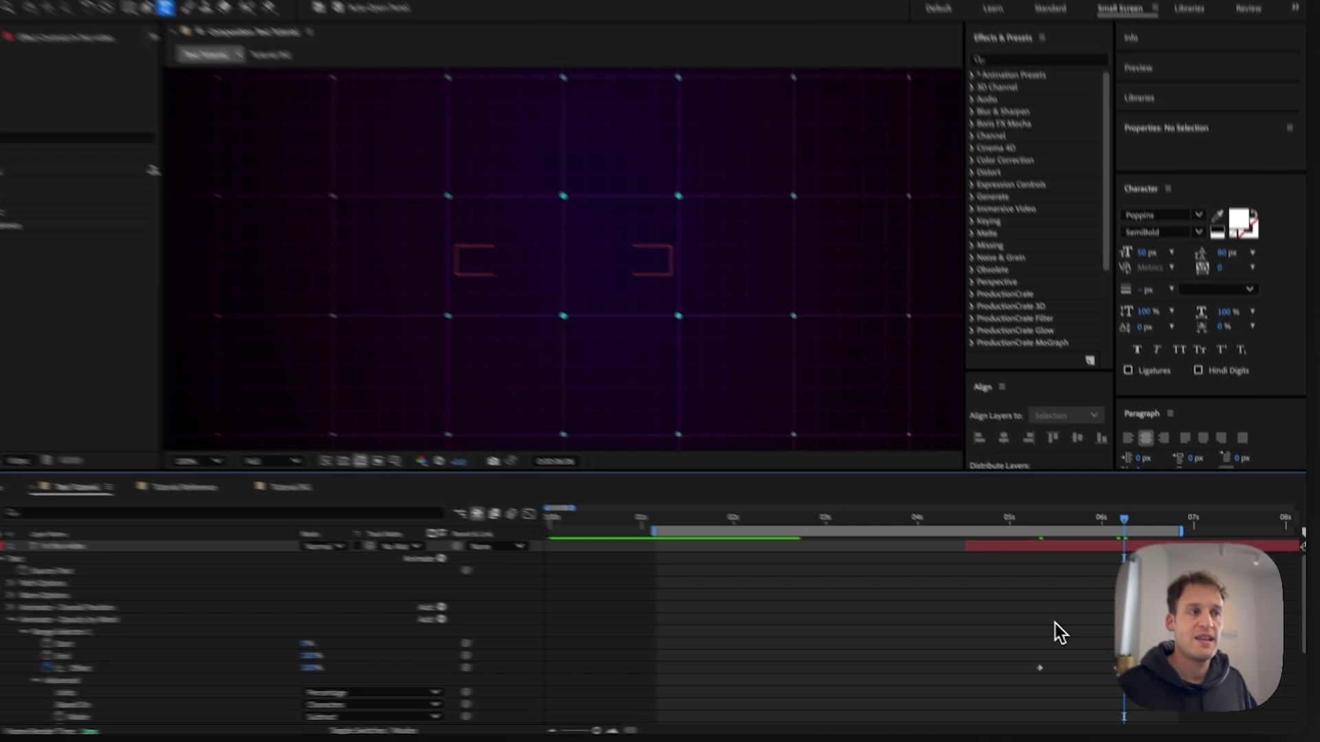
Apply Easy Ease to the Opacity by Word Offset keyframes and preview the "In this video" animation
drag(1016, 640, 1145, 679)
key(F9)
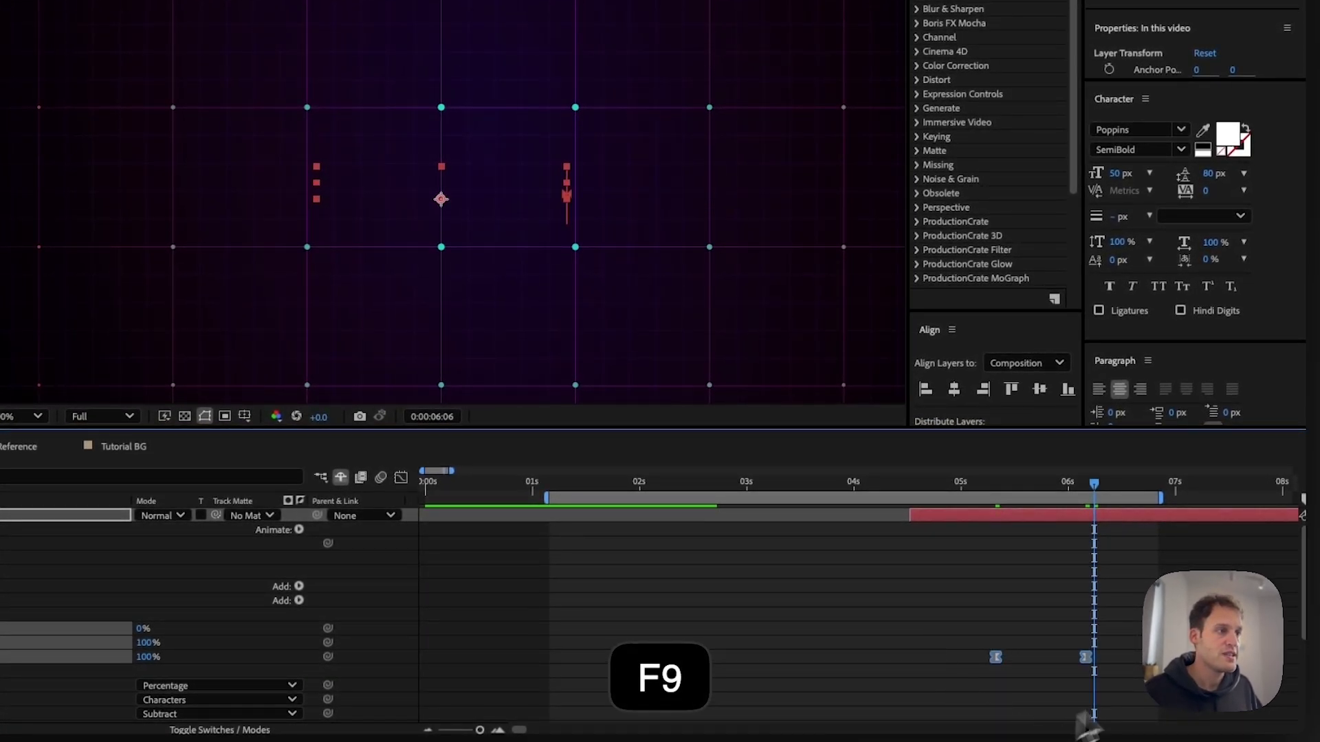
key(space)
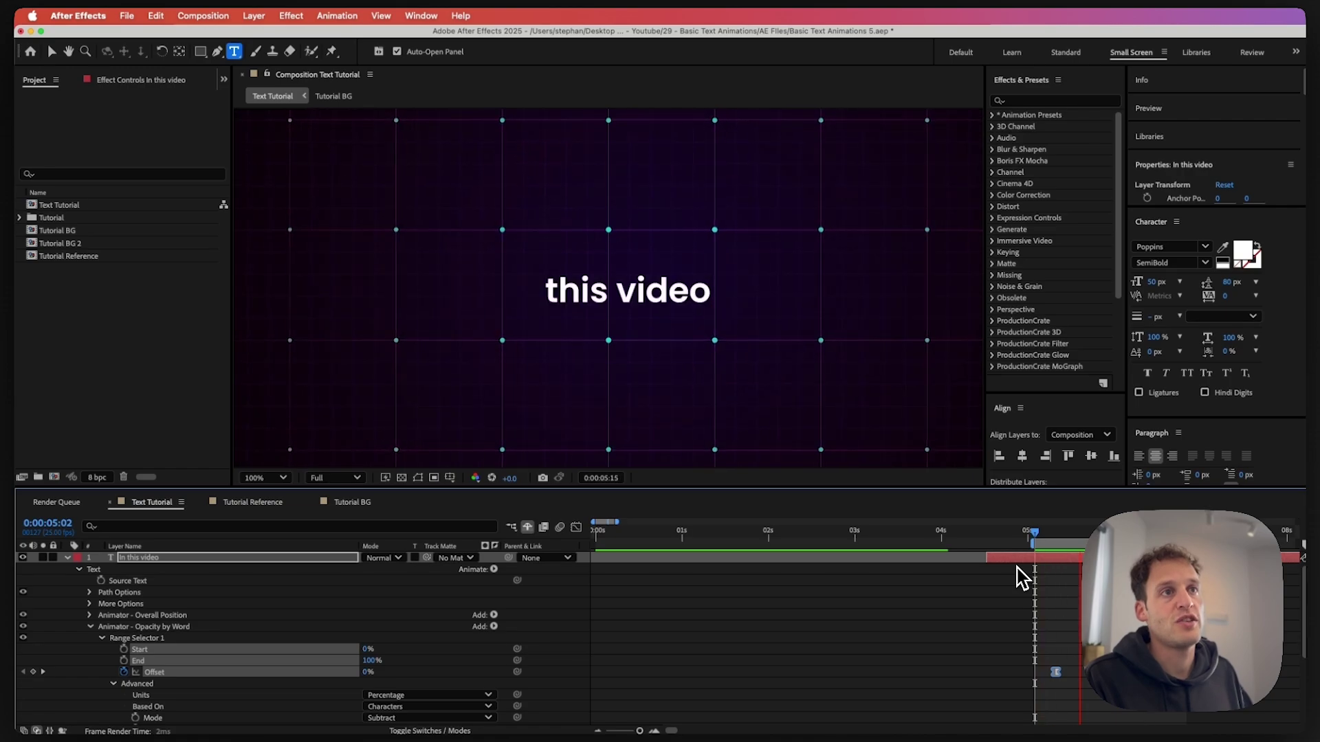
key(space)
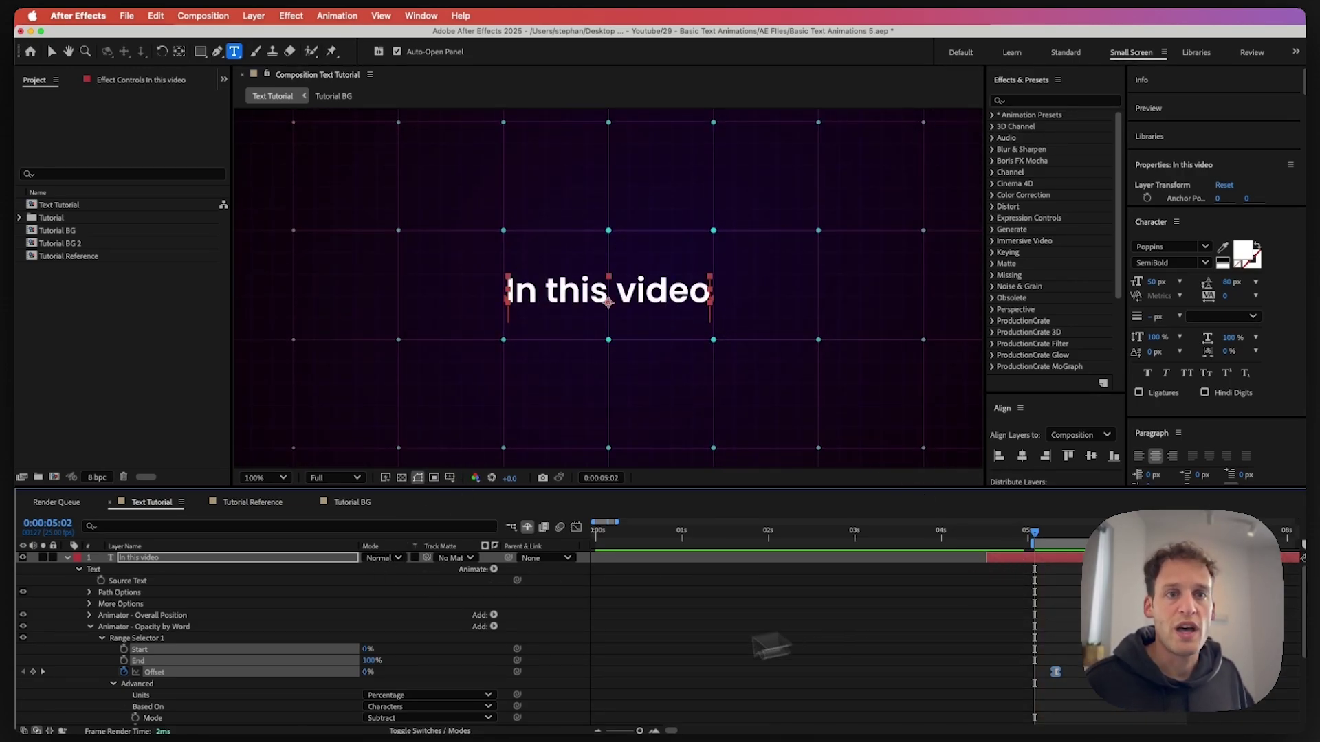
Try Index as the Opacity by Word range selector's Units with a raised Start value, and undo both changes
scroll(236, 663, down, 3)
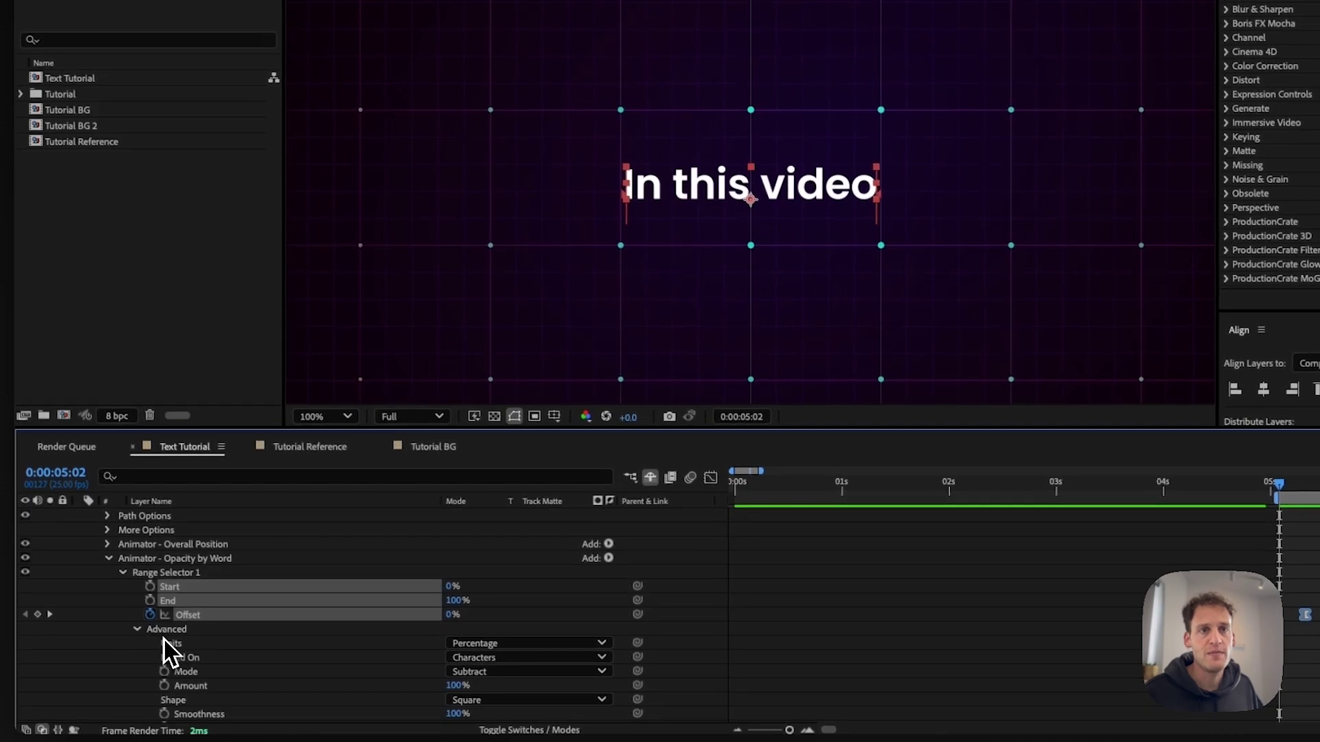
click(162, 629)
click(183, 643)
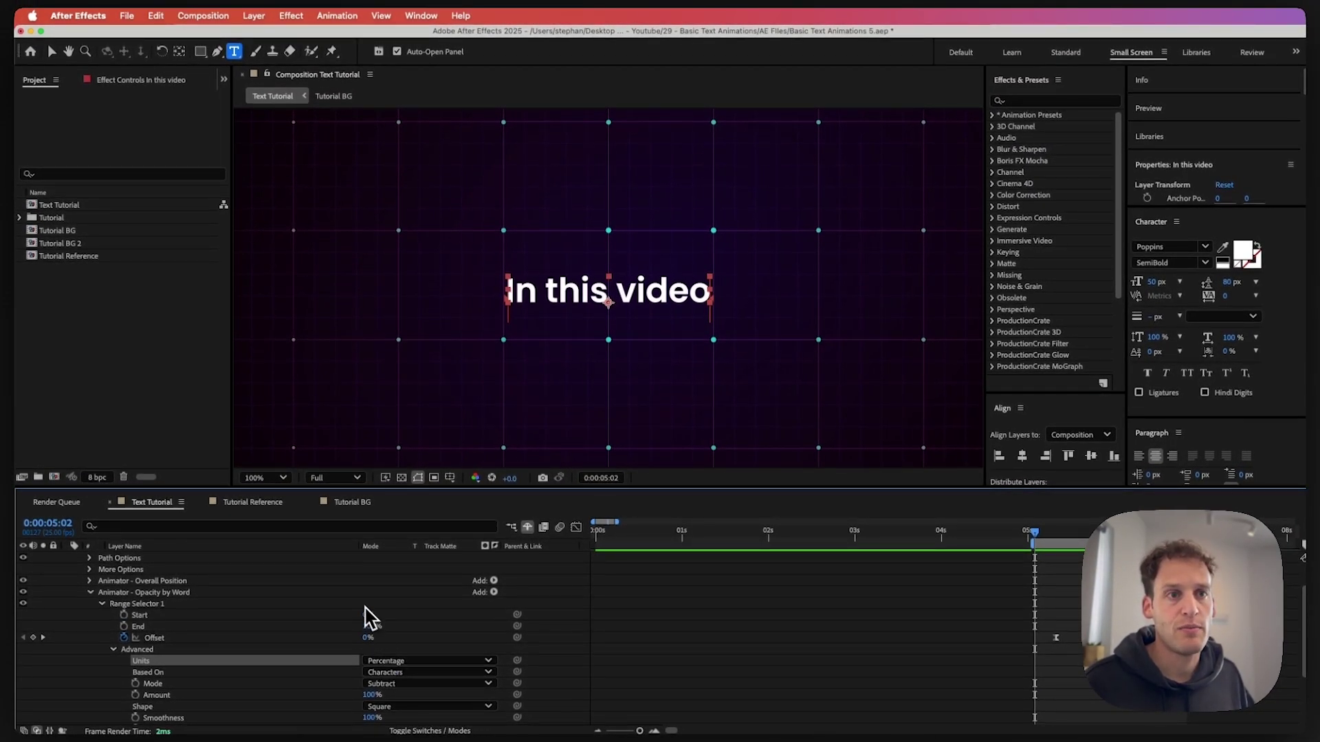
click(379, 639)
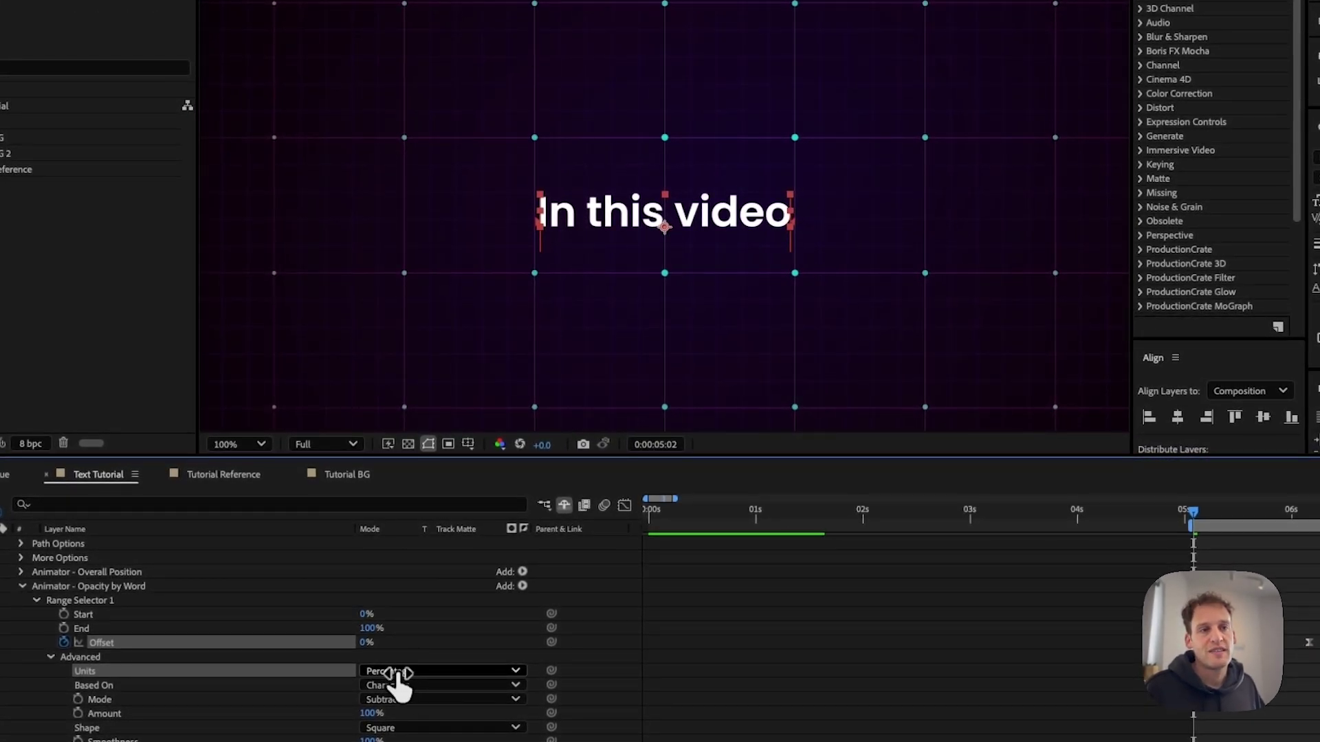
click(399, 677)
click(390, 708)
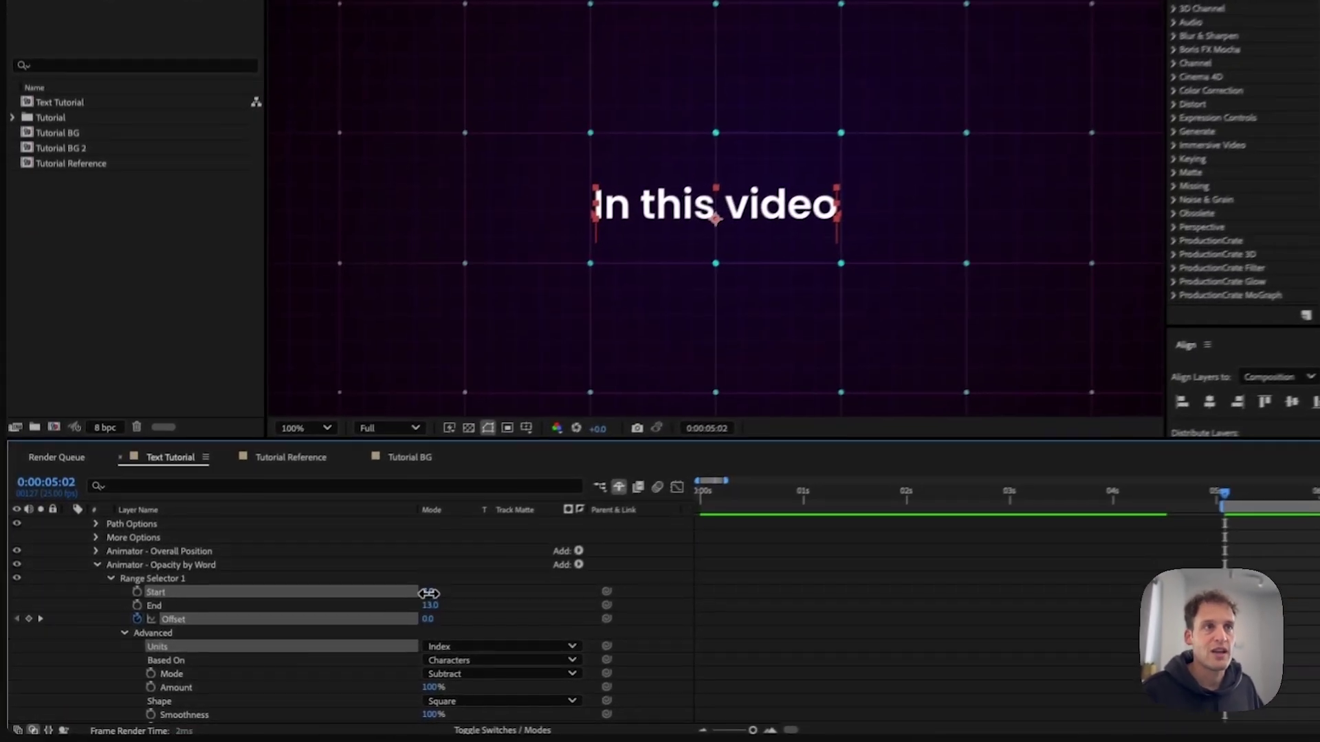
mouse_move(428, 593)
mouse_down()
mouse_move(468, 593)
mouse_move(428, 593)
mouse_up()
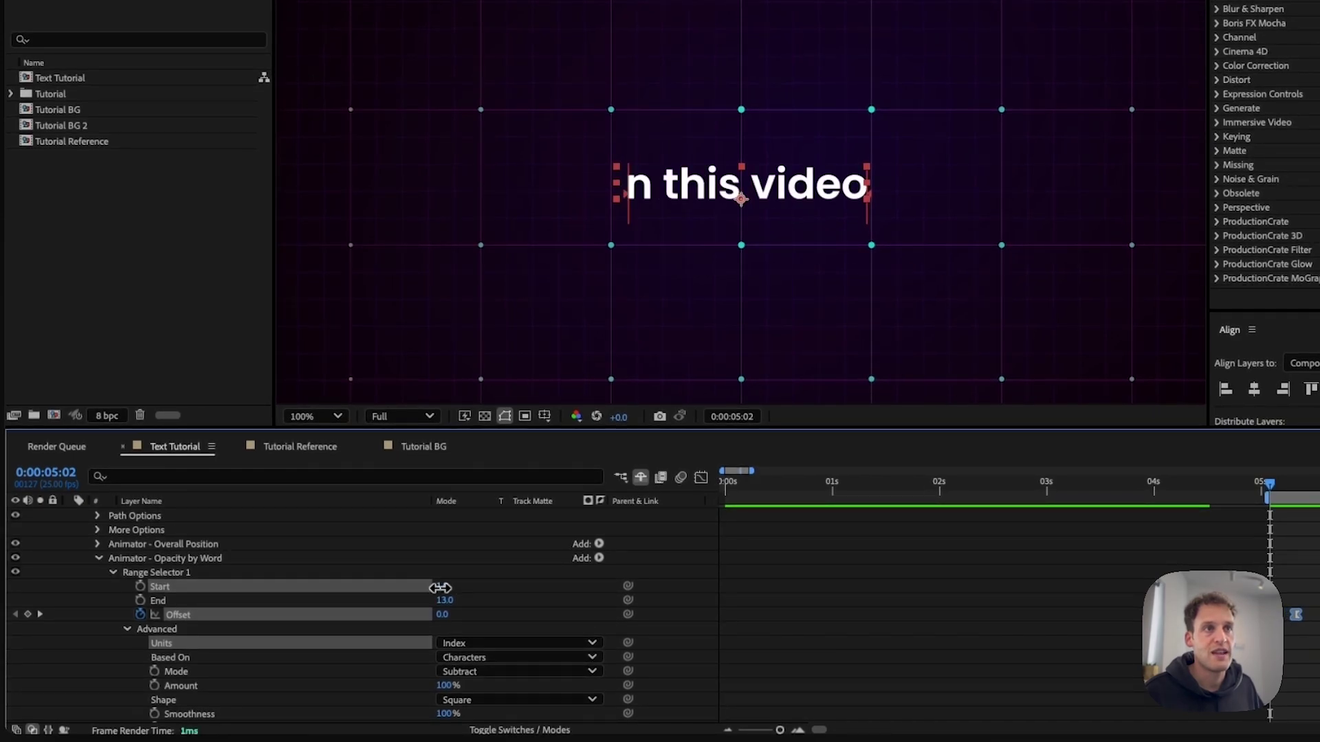
key(super+z)
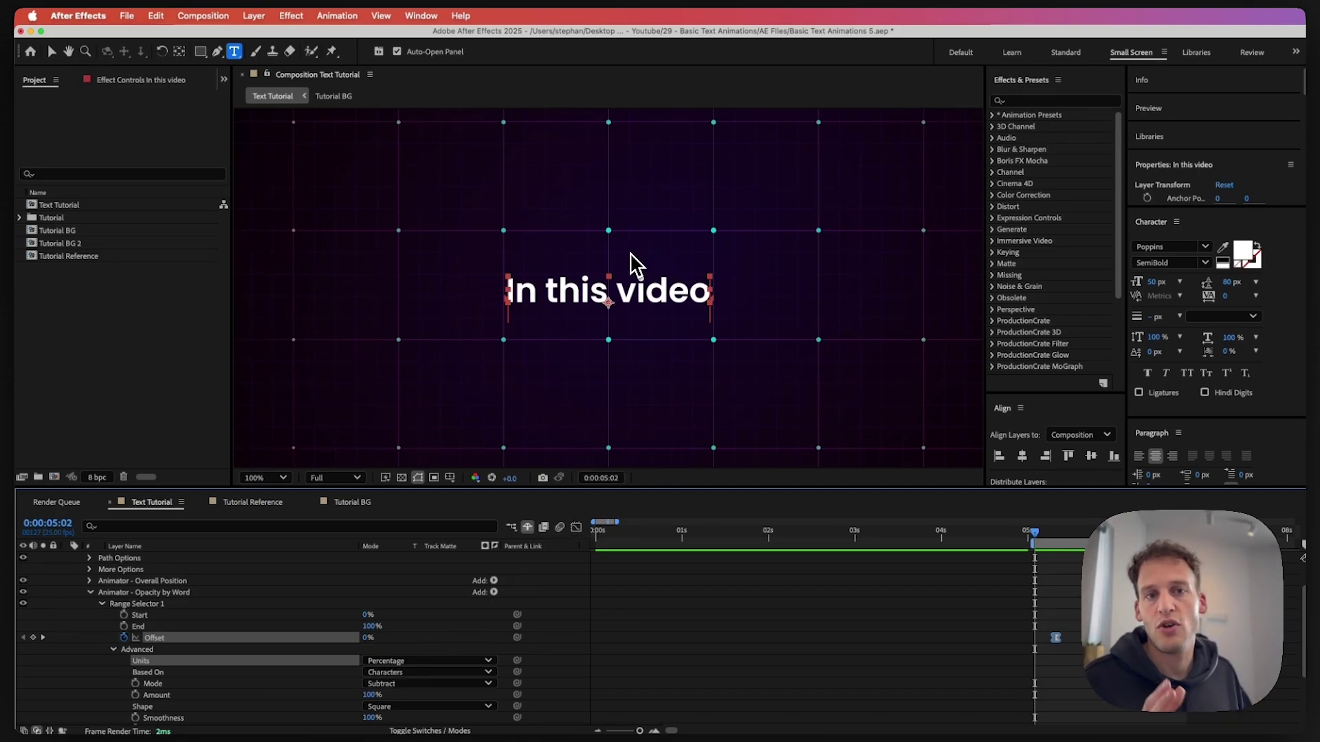
Set the Opacity by Word range selector's Based On option to Words and preview the animation
click(155, 673)
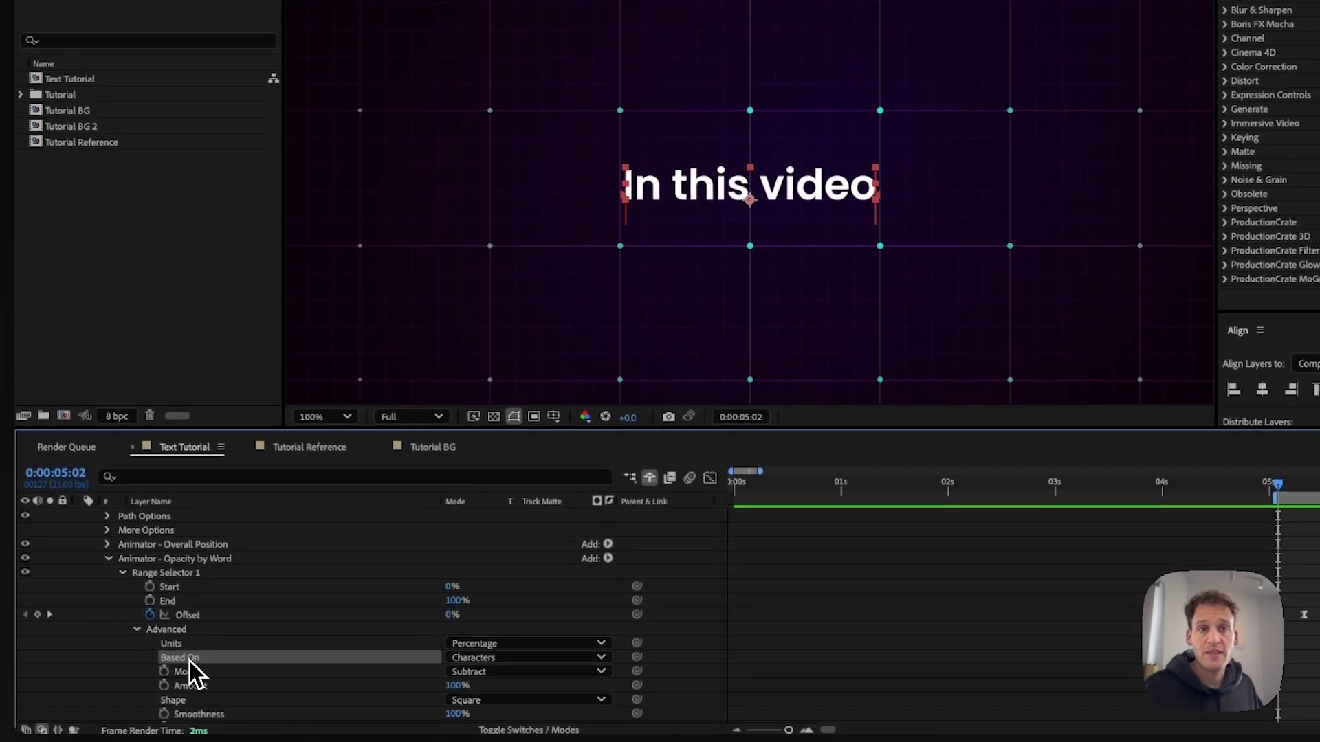
click(488, 657)
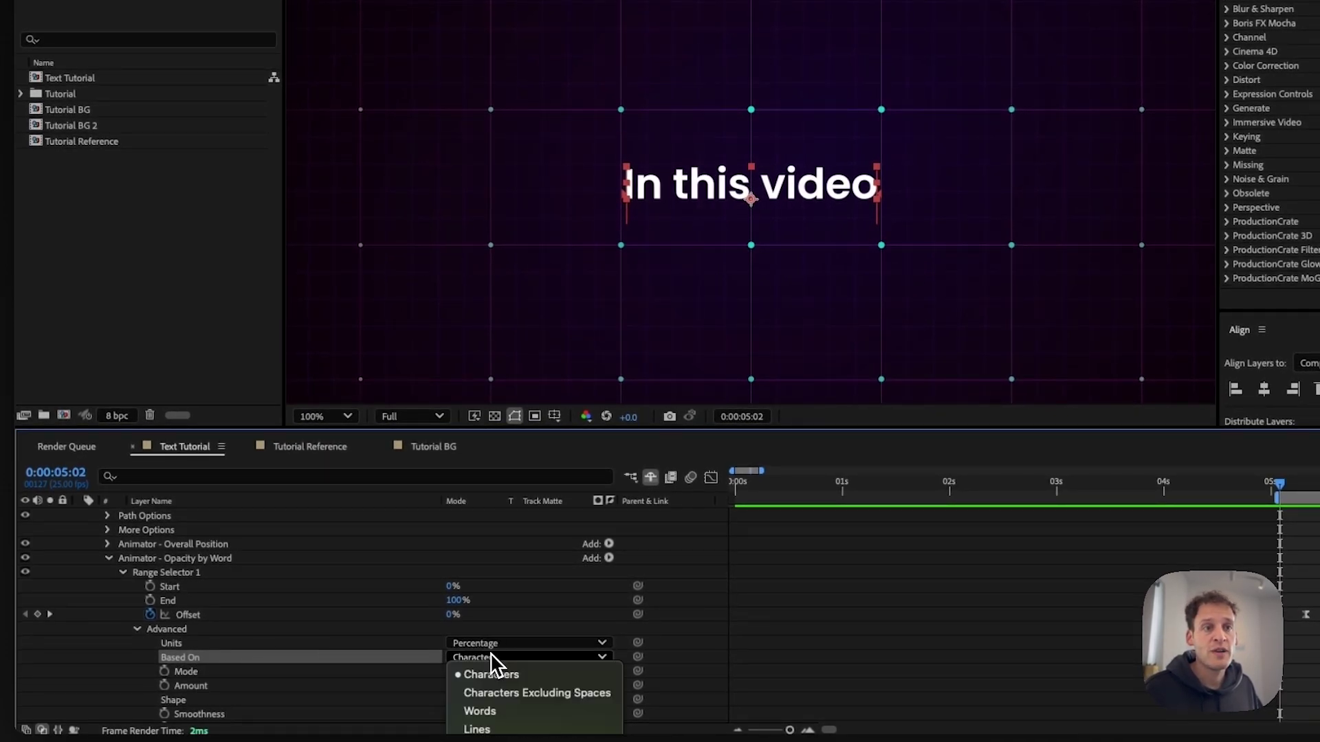
click(482, 712)
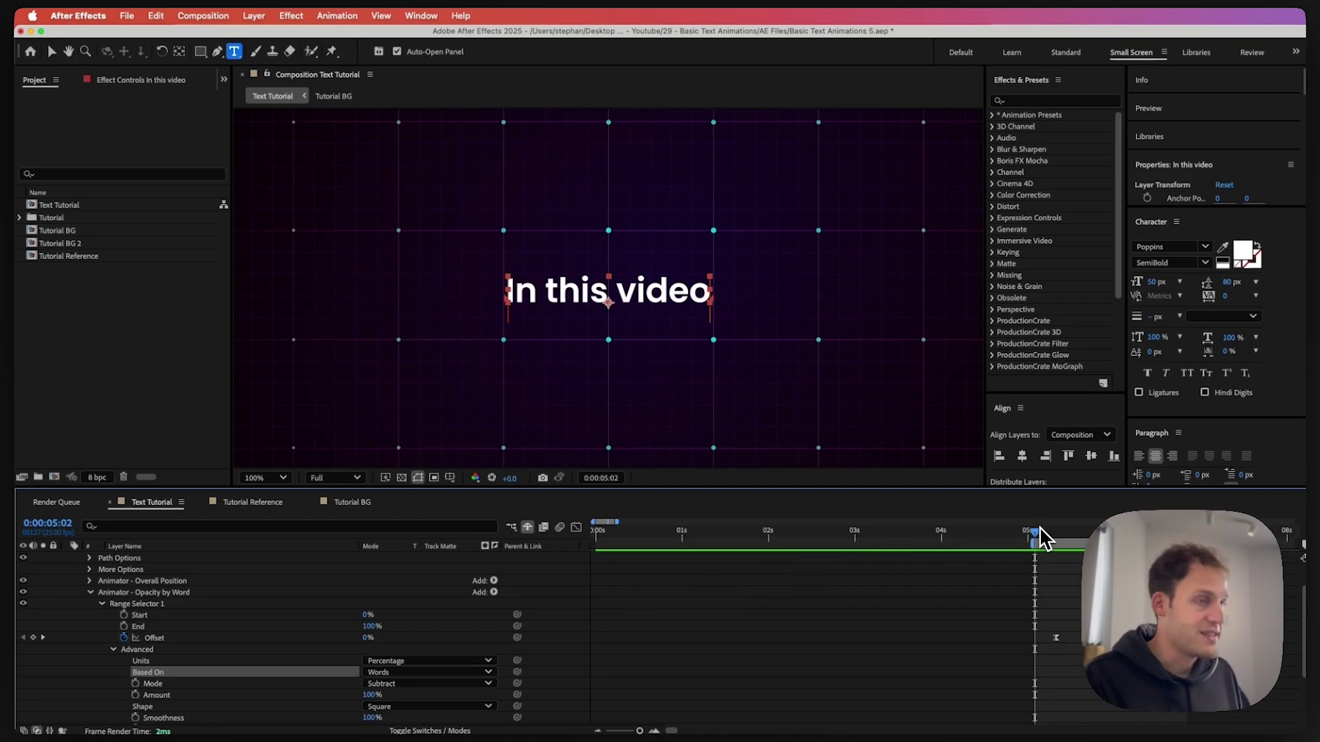
key(space)
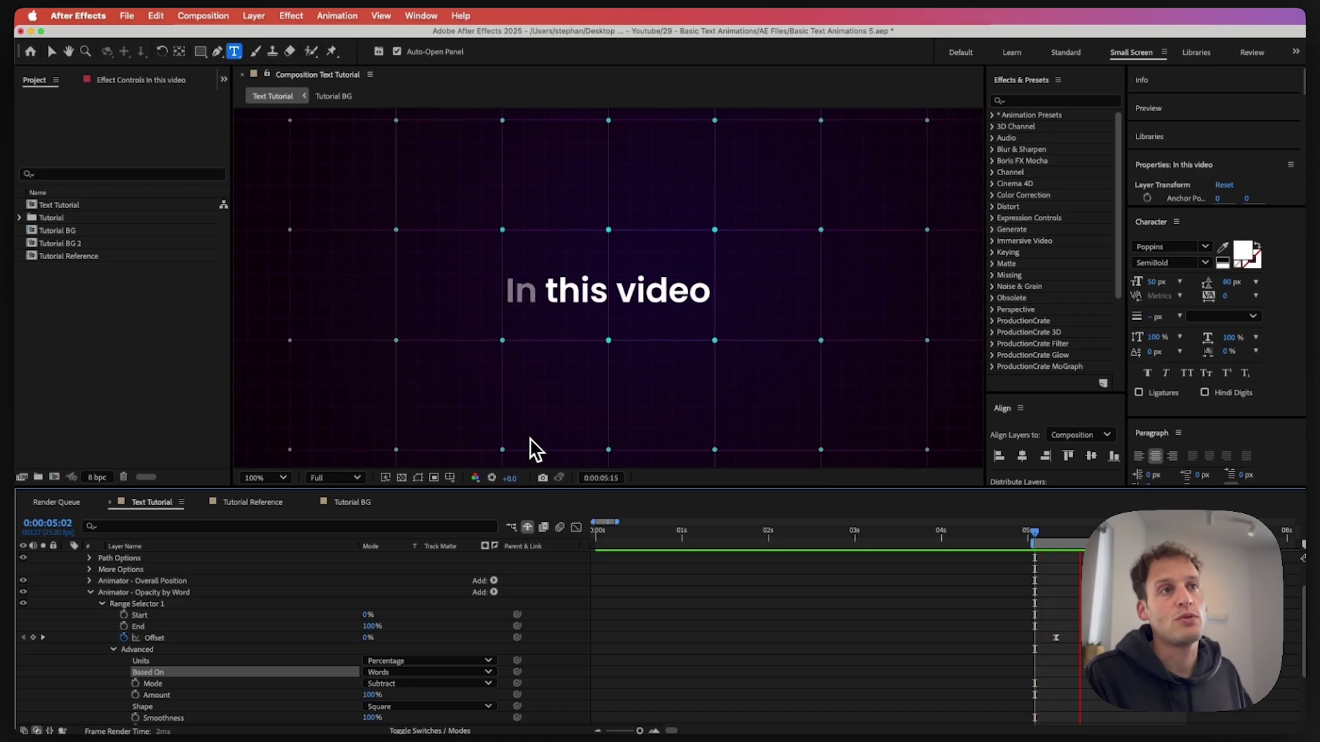
key(space)
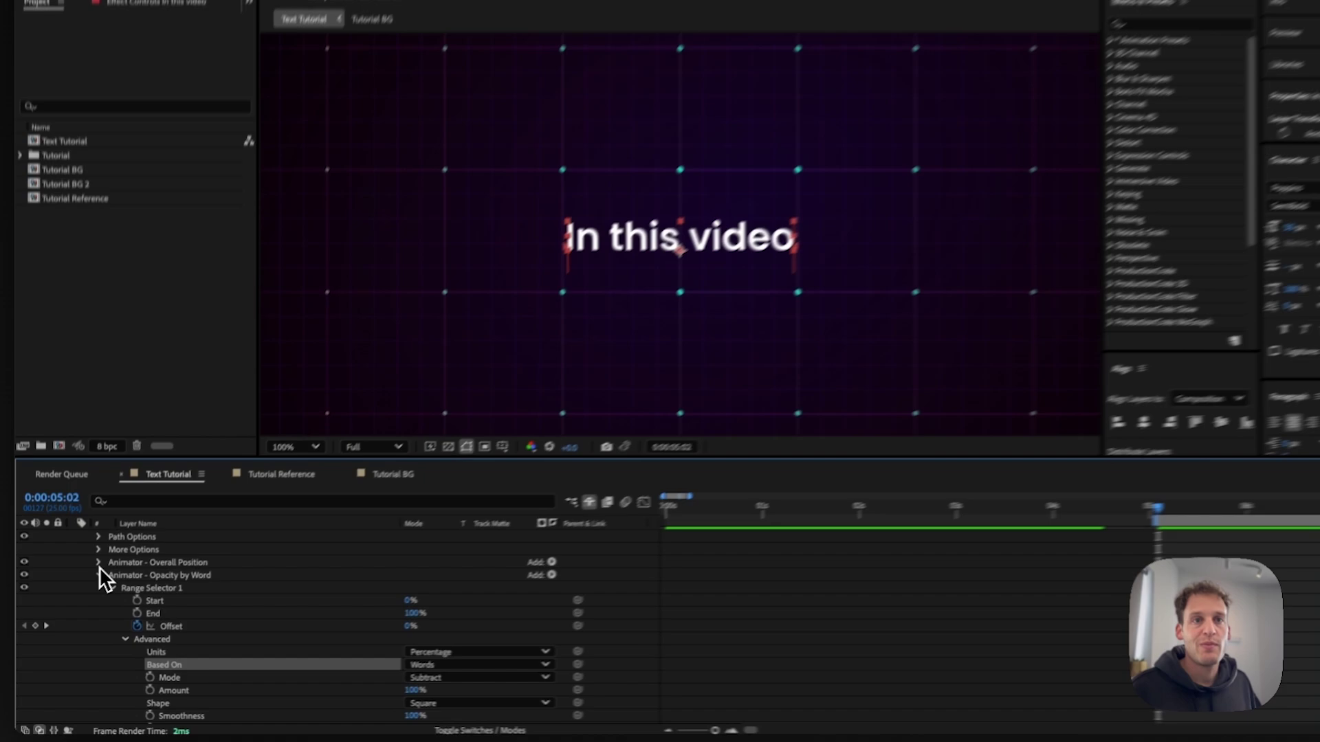
Keyframe the Overall Position animator's Position at 0, 0 at 0:00:05:08 and -92, 0 at 0:00:06:09
click(89, 581)
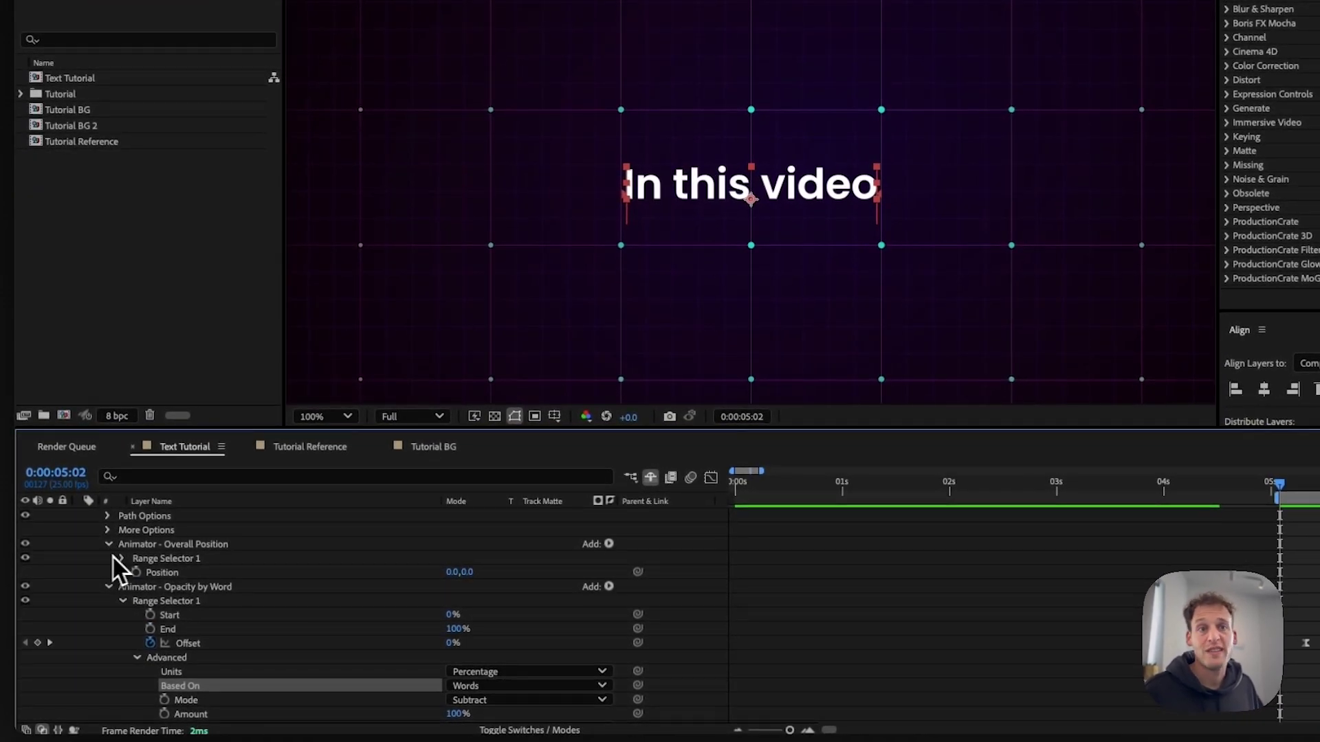
drag(1316, 485, 1308, 485)
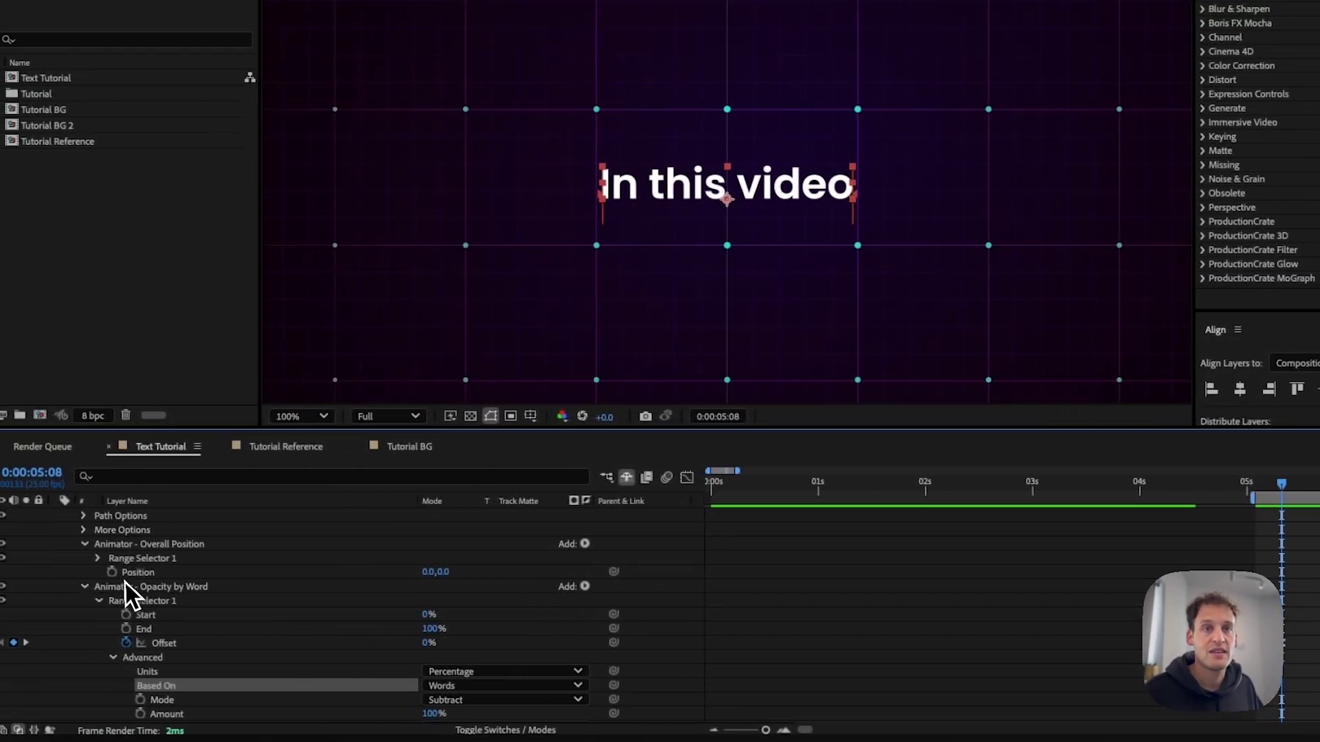
click(120, 572)
drag(1289, 485, 1141, 502)
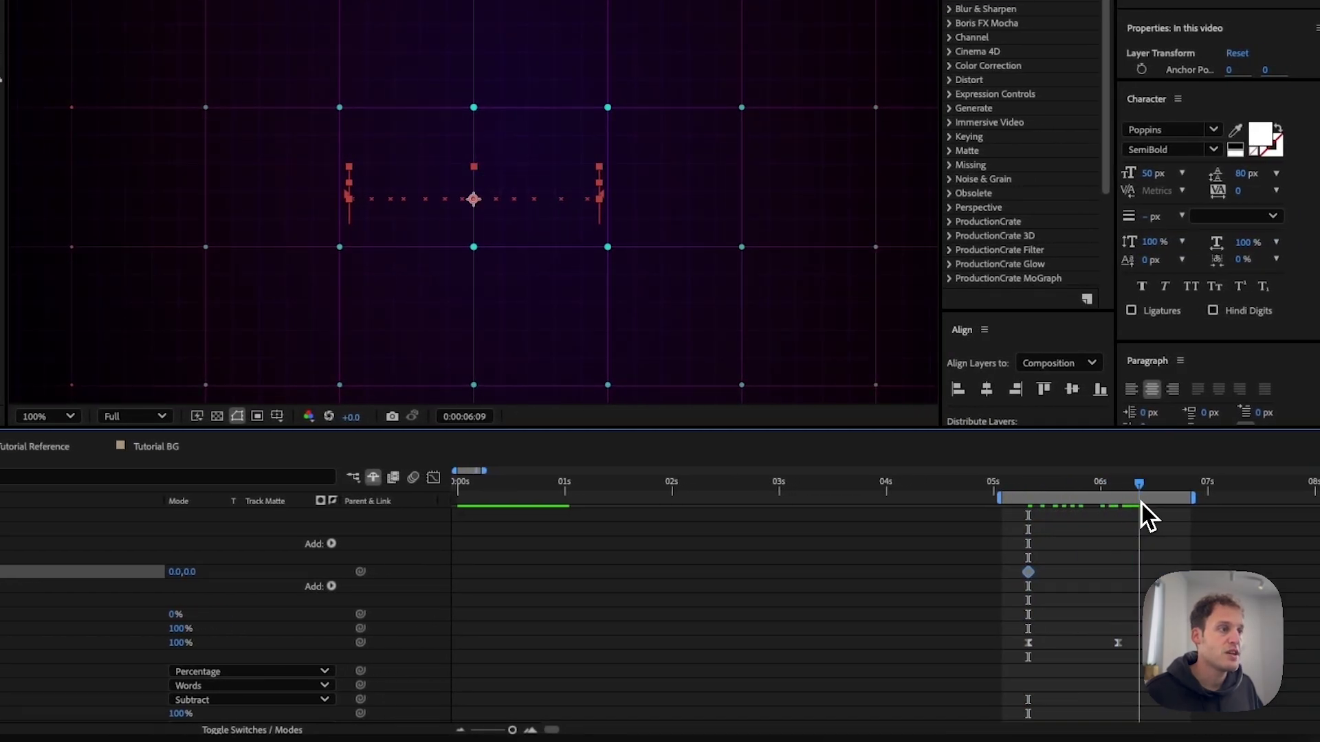
drag(356, 608, 302, 615)
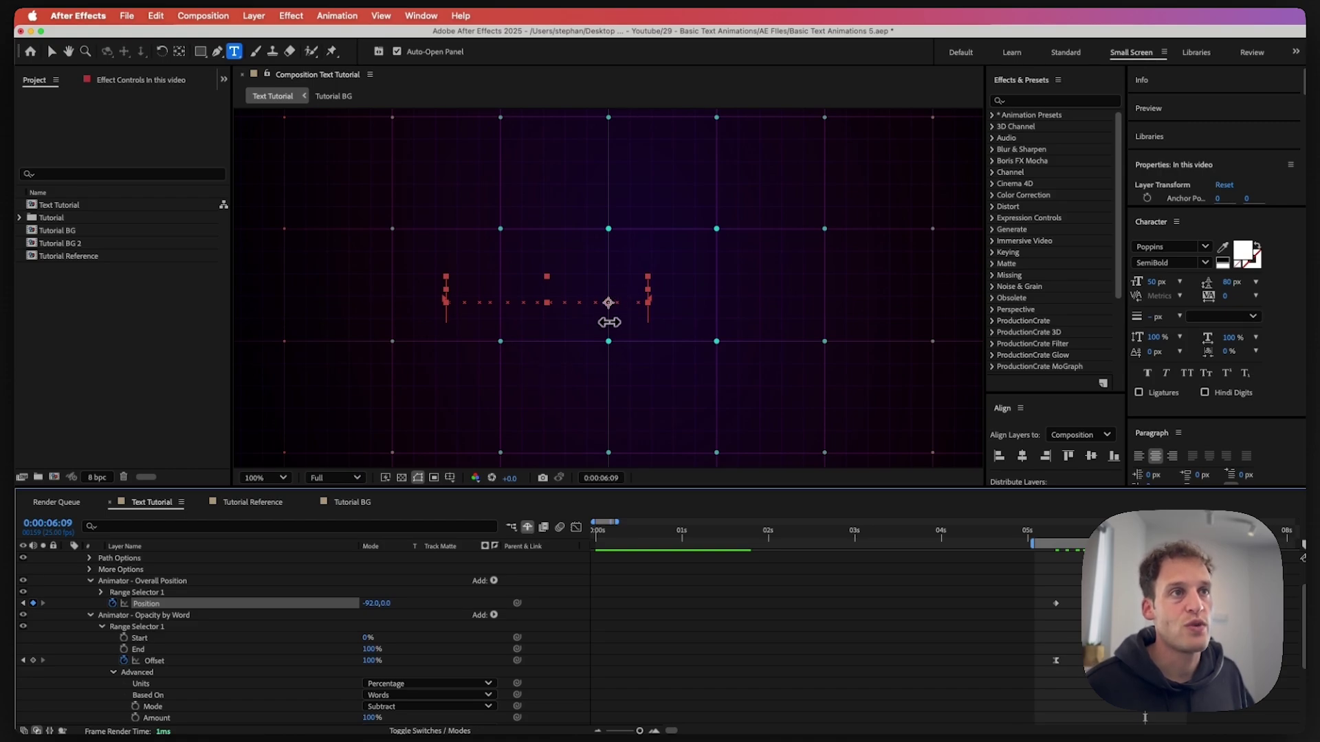
Ease the Position and Offset keyframes, reshape their speed curves into slow starts with sharp late peaks, and preview the animation
drag(996, 590, 1123, 684)
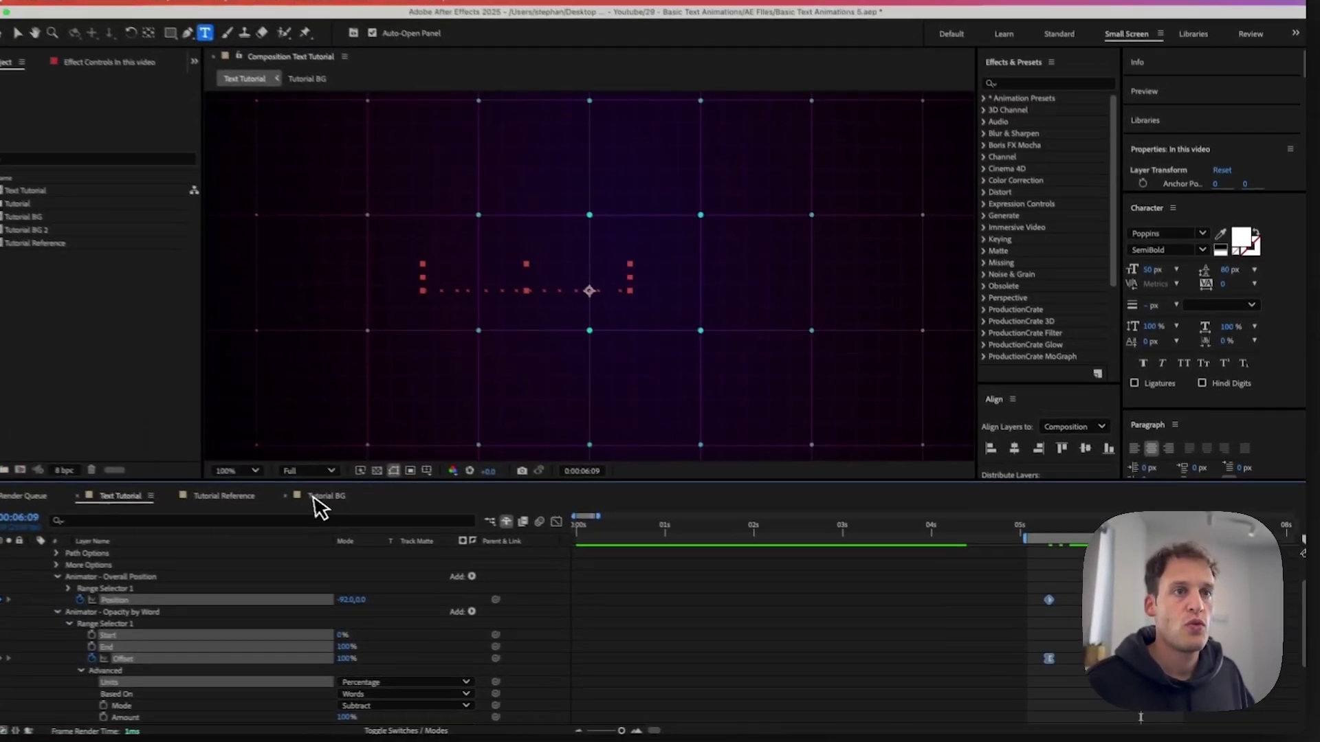
click(574, 526)
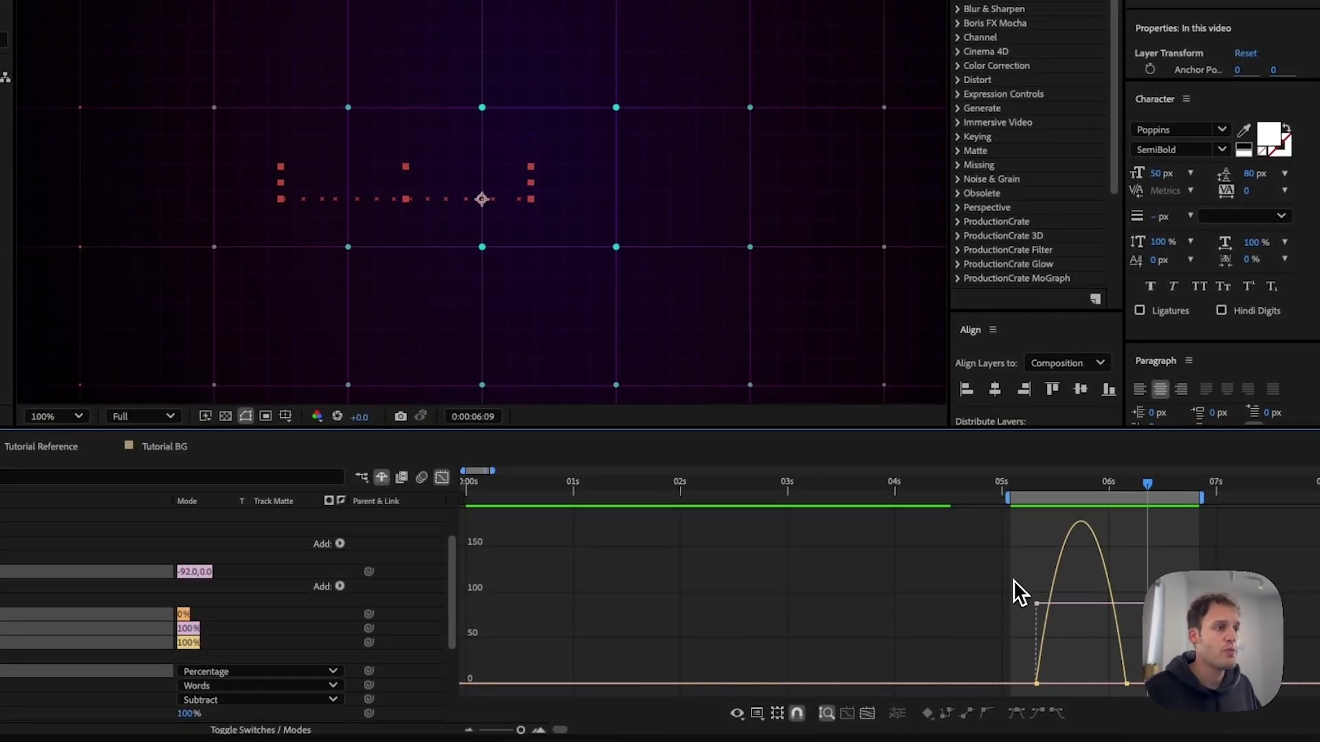
drag(1062, 663, 1066, 706)
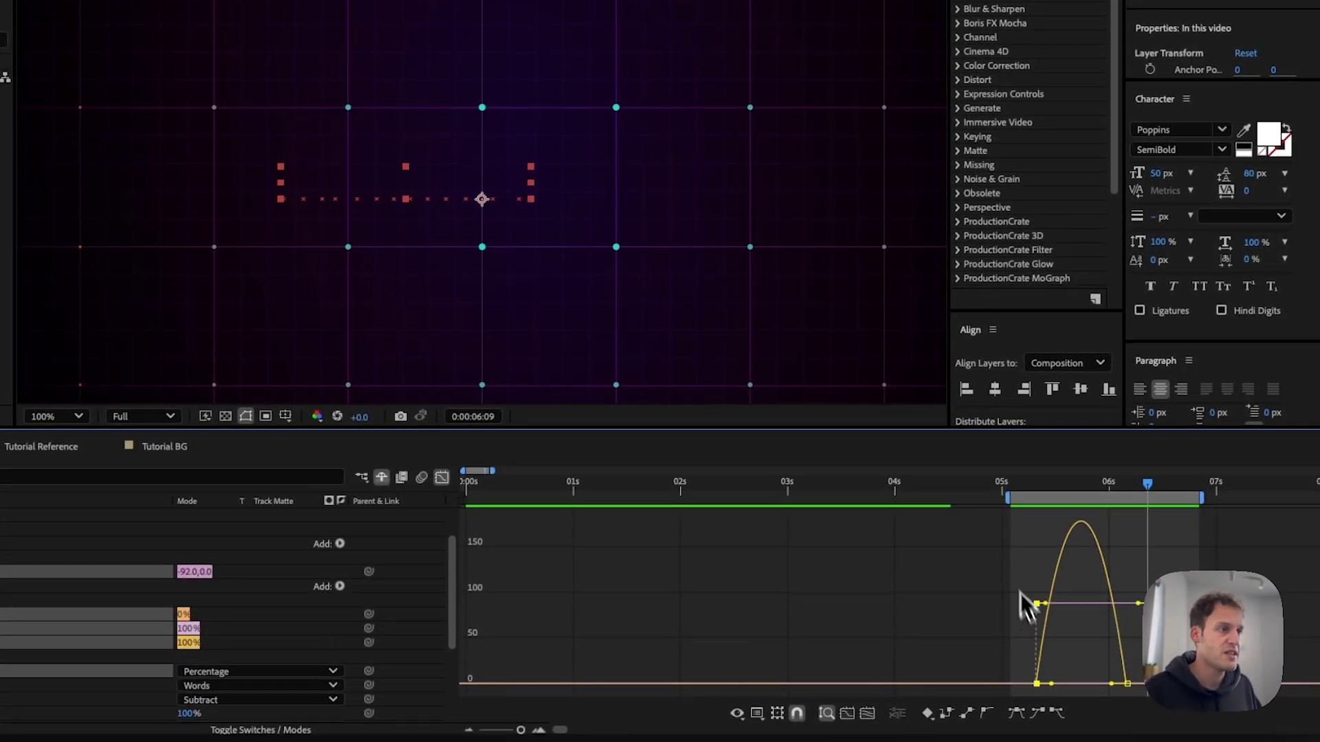
click(1057, 714)
click(1127, 684)
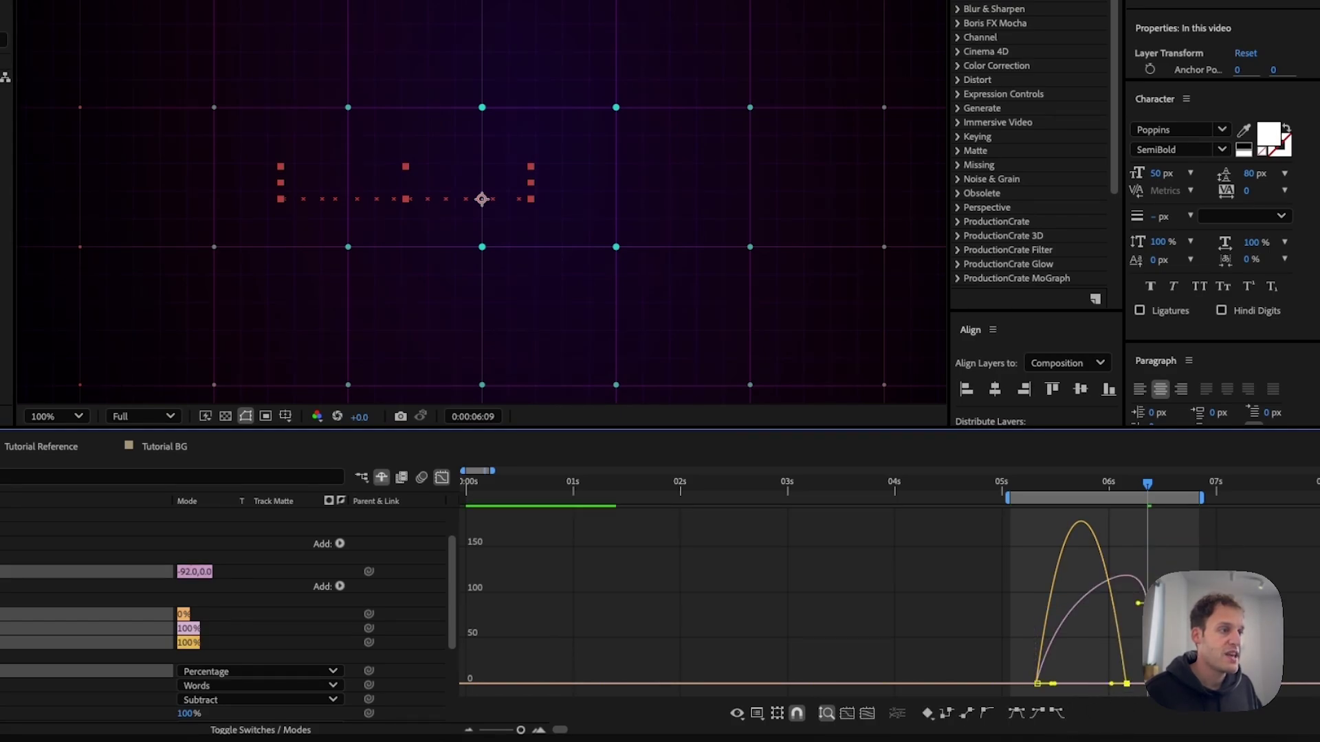
click(1038, 715)
drag(1002, 648, 1094, 683)
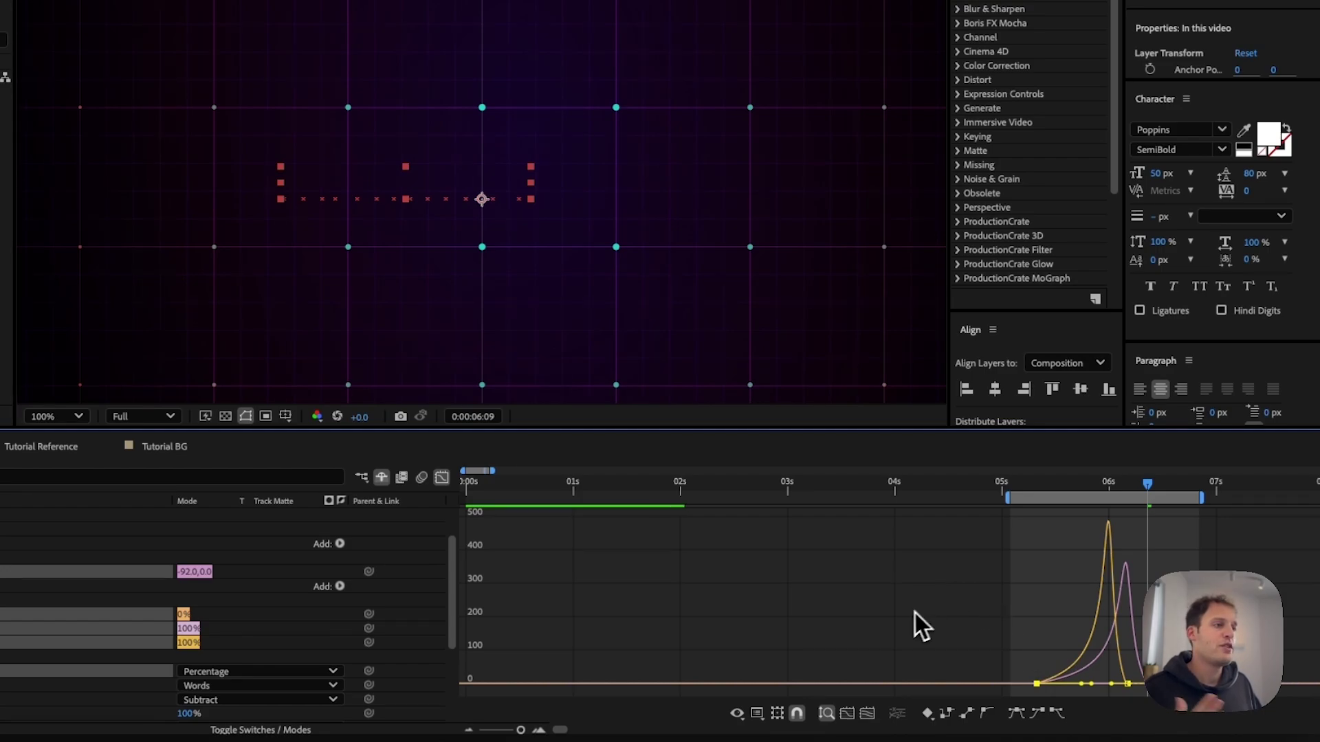
mouse_move(1083, 660)
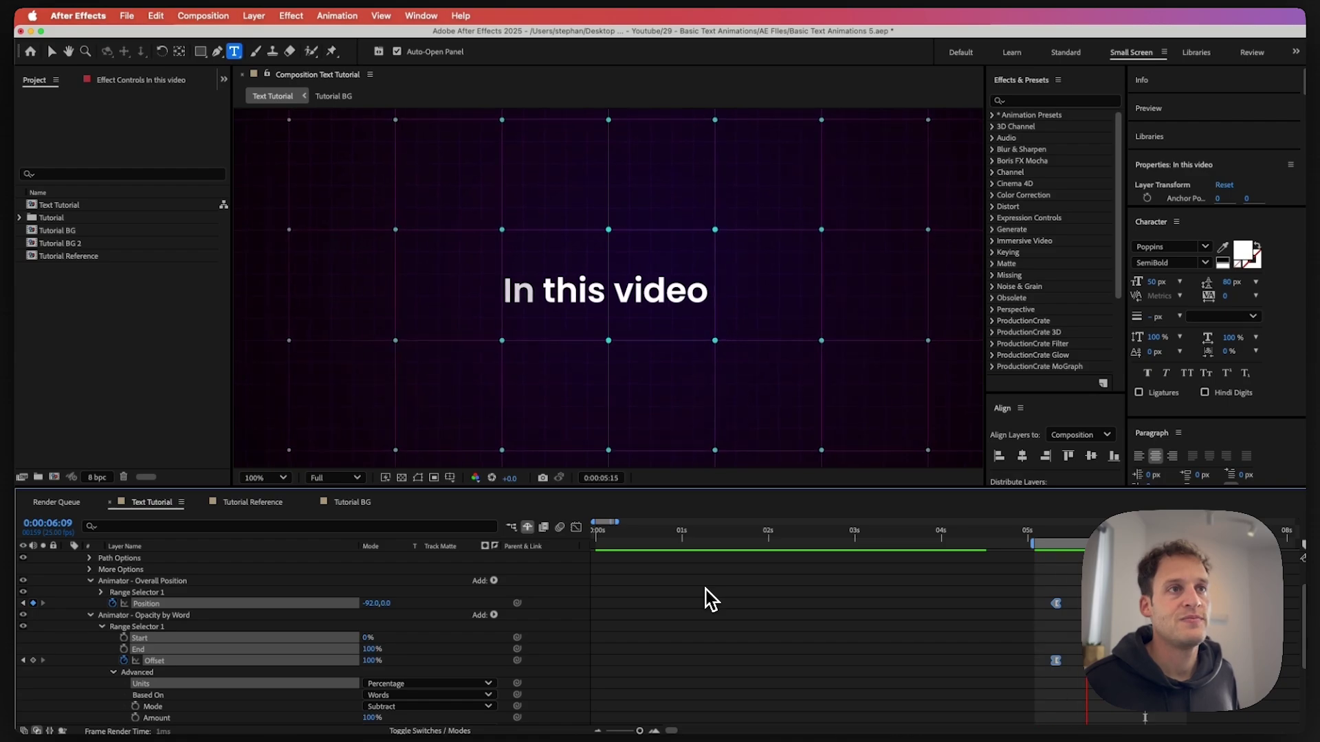
key(space)
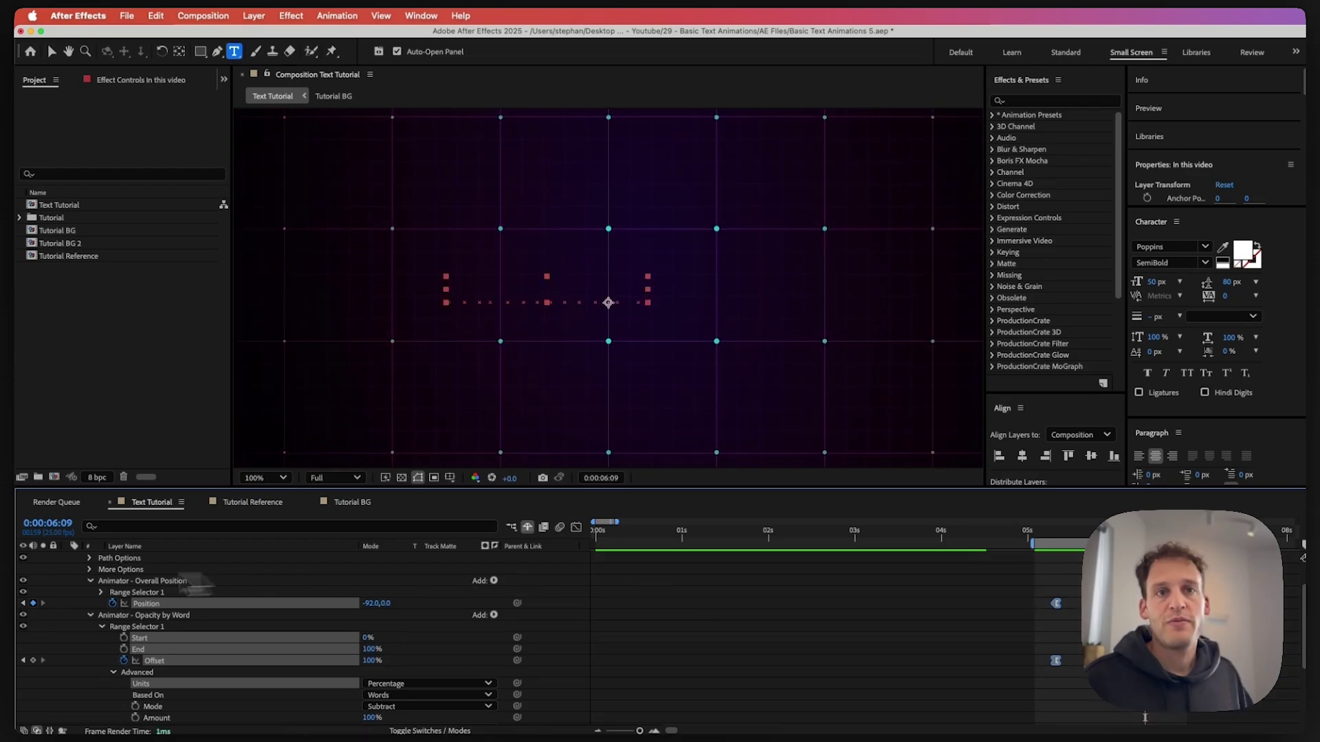
Duplicate the "In this video" layer, split the original at 0:00:06:09, and delete its remaining part
click(92, 615)
click(90, 613)
click(67, 558)
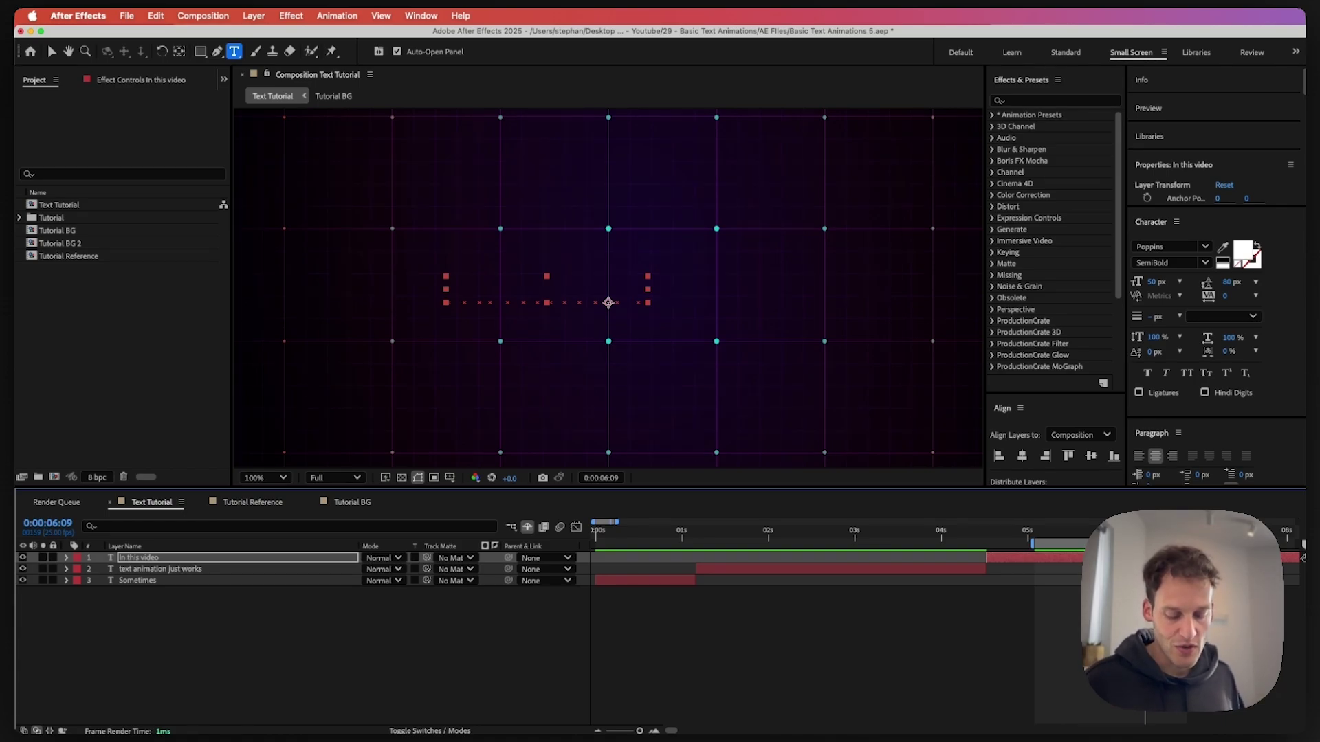
key(super+d)
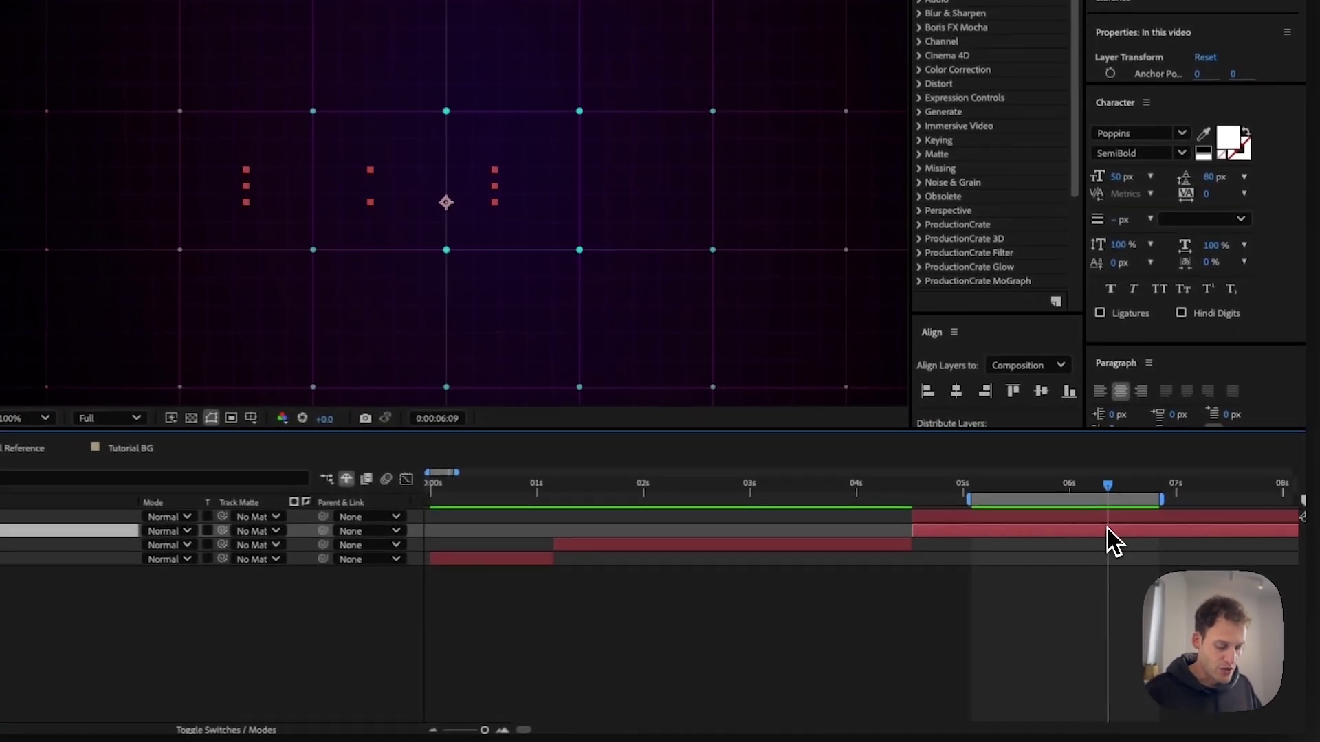
key(u)
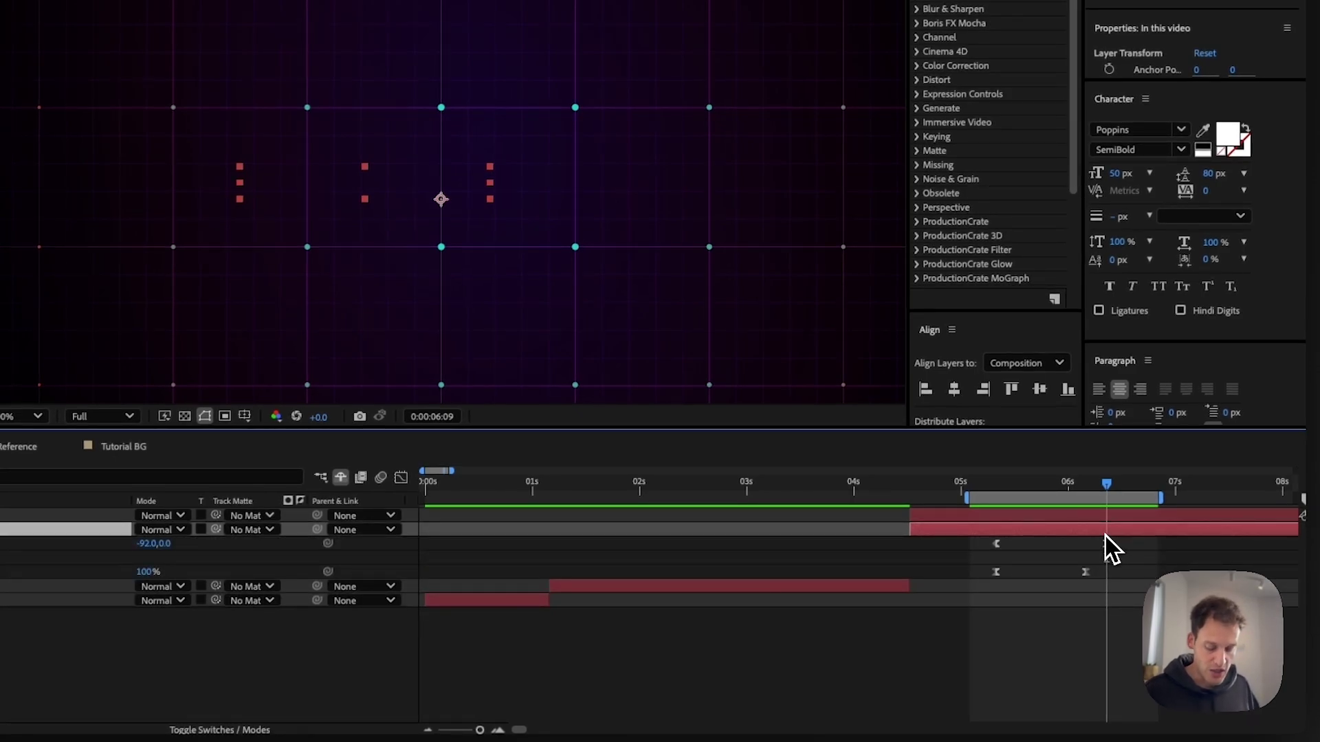
key(super+shift+d)
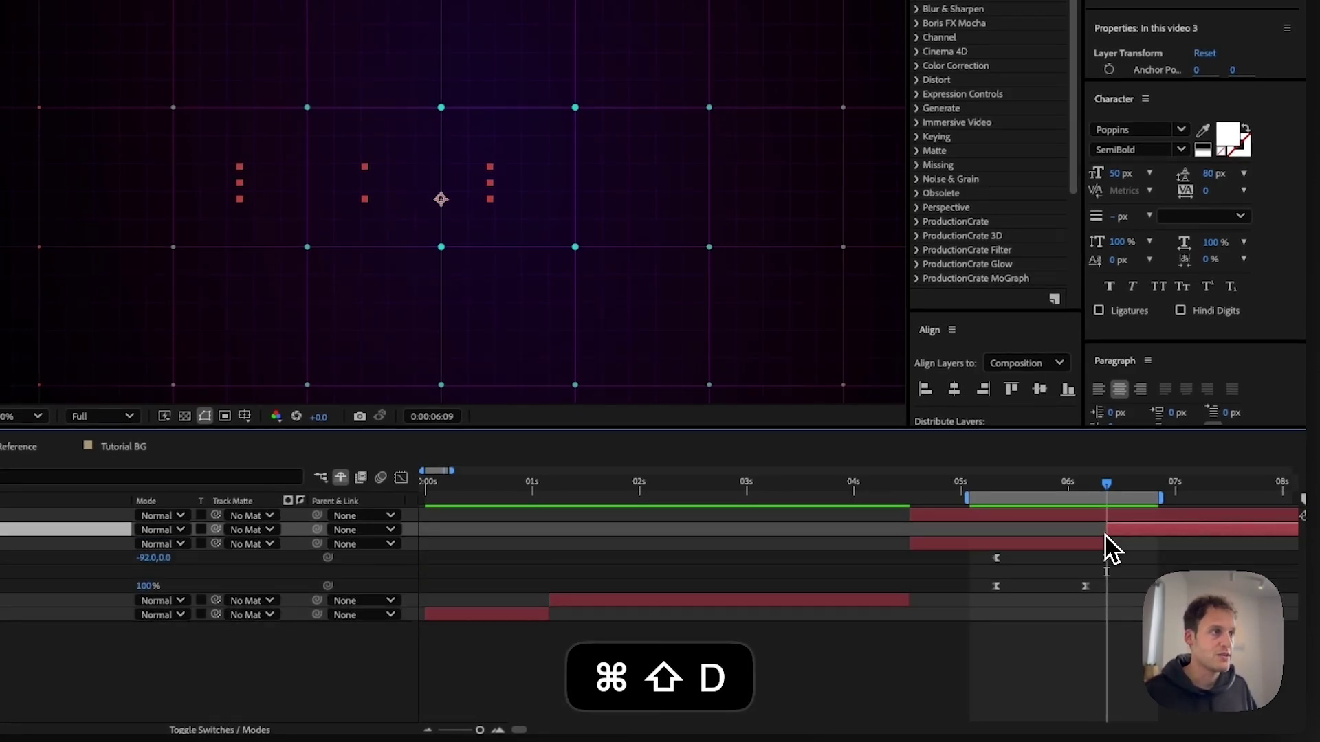
key(BackSpace)
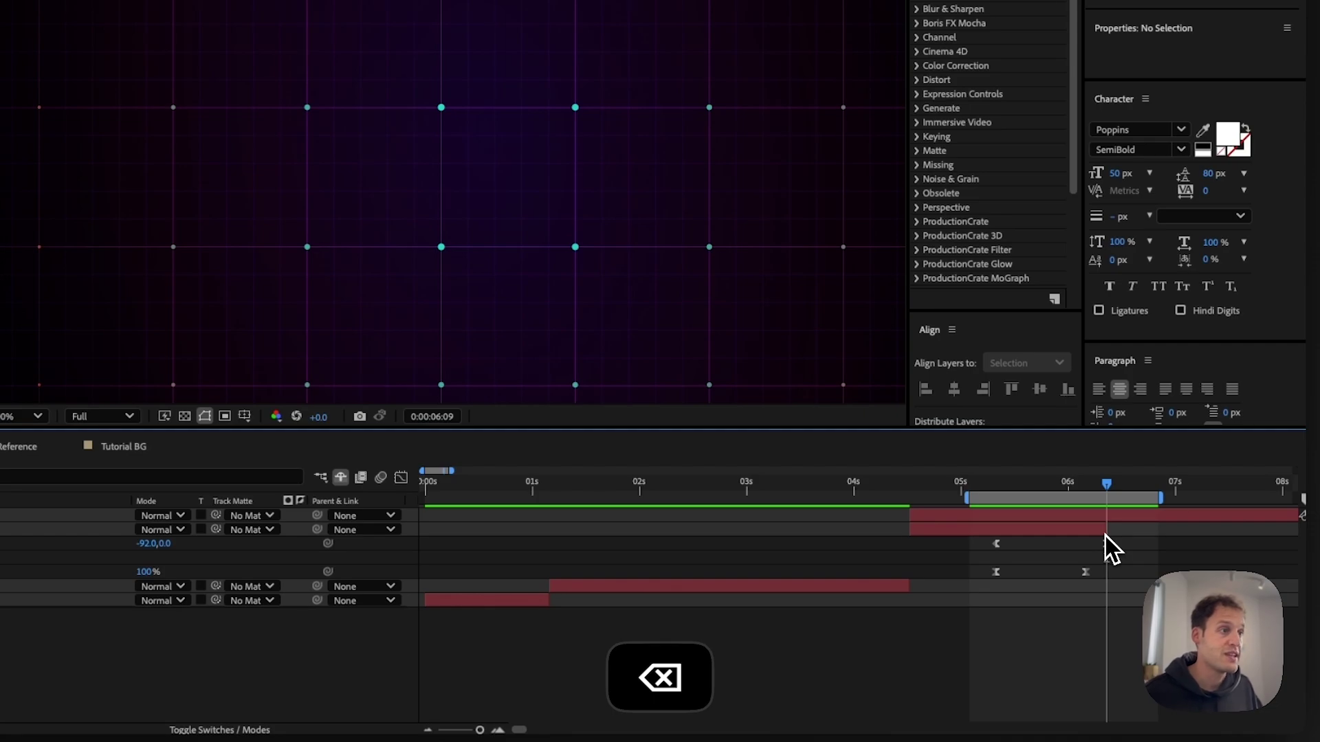
Shift the duplicated layer to start at 0:00:06:09 and replace its text with "we break down the essentials"
drag(1025, 521, 1220, 536)
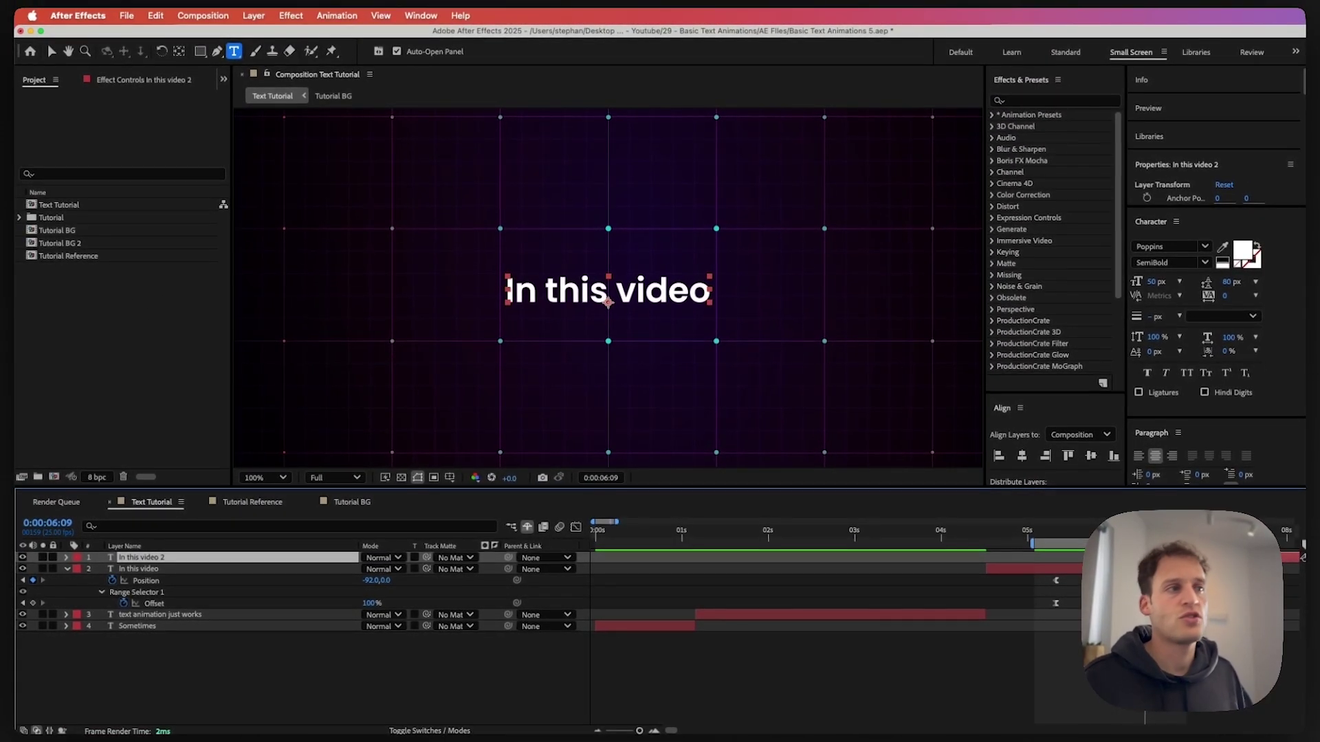
double_click(1213, 558)
text(we break down the essentials)
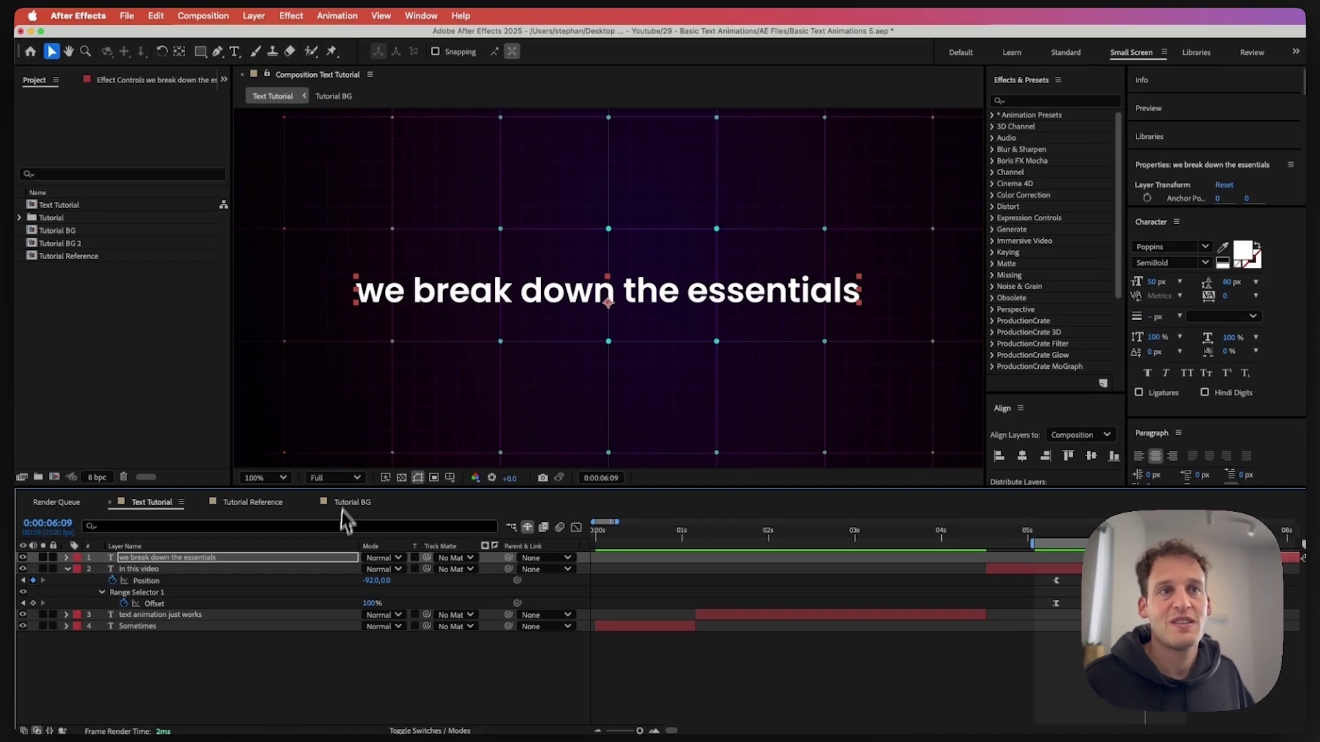
Switch to the Tutorial BG composition and move the Effector layer around to test its influence on the background grid
click(357, 503)
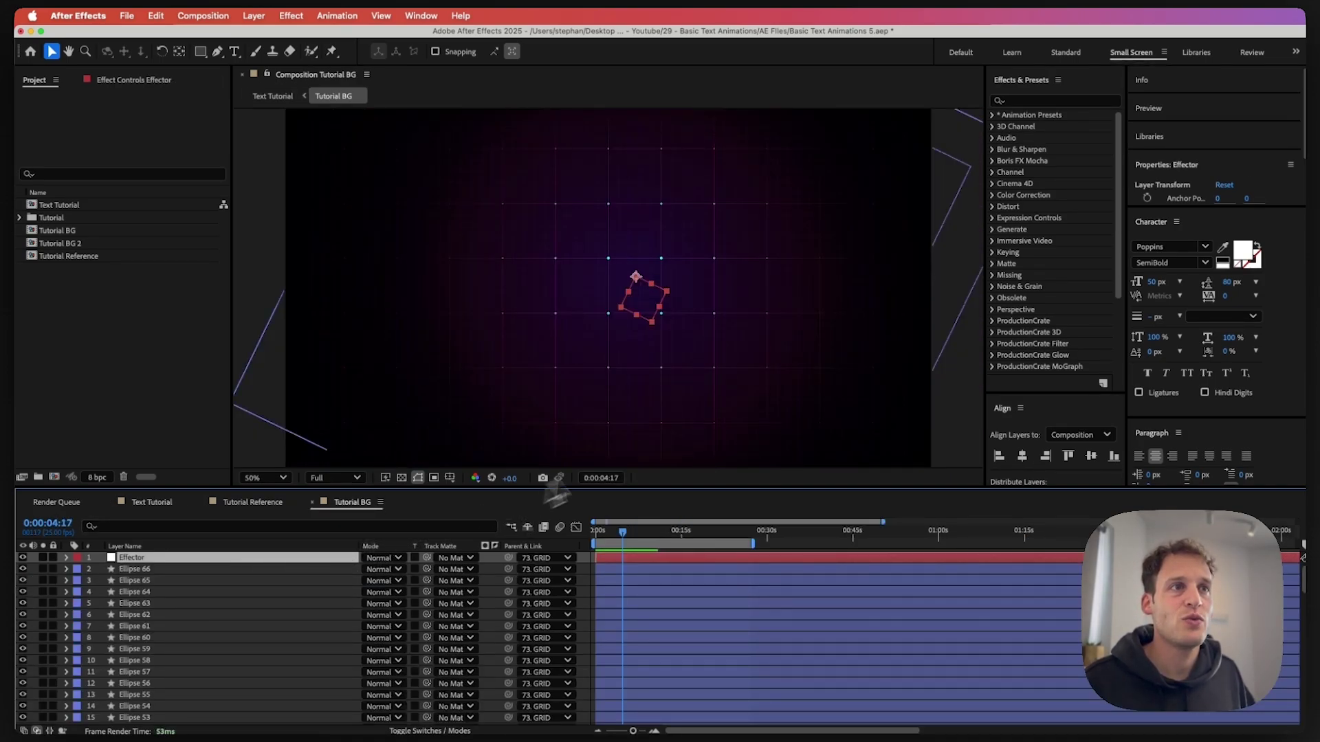
drag(645, 304, 807, 422)
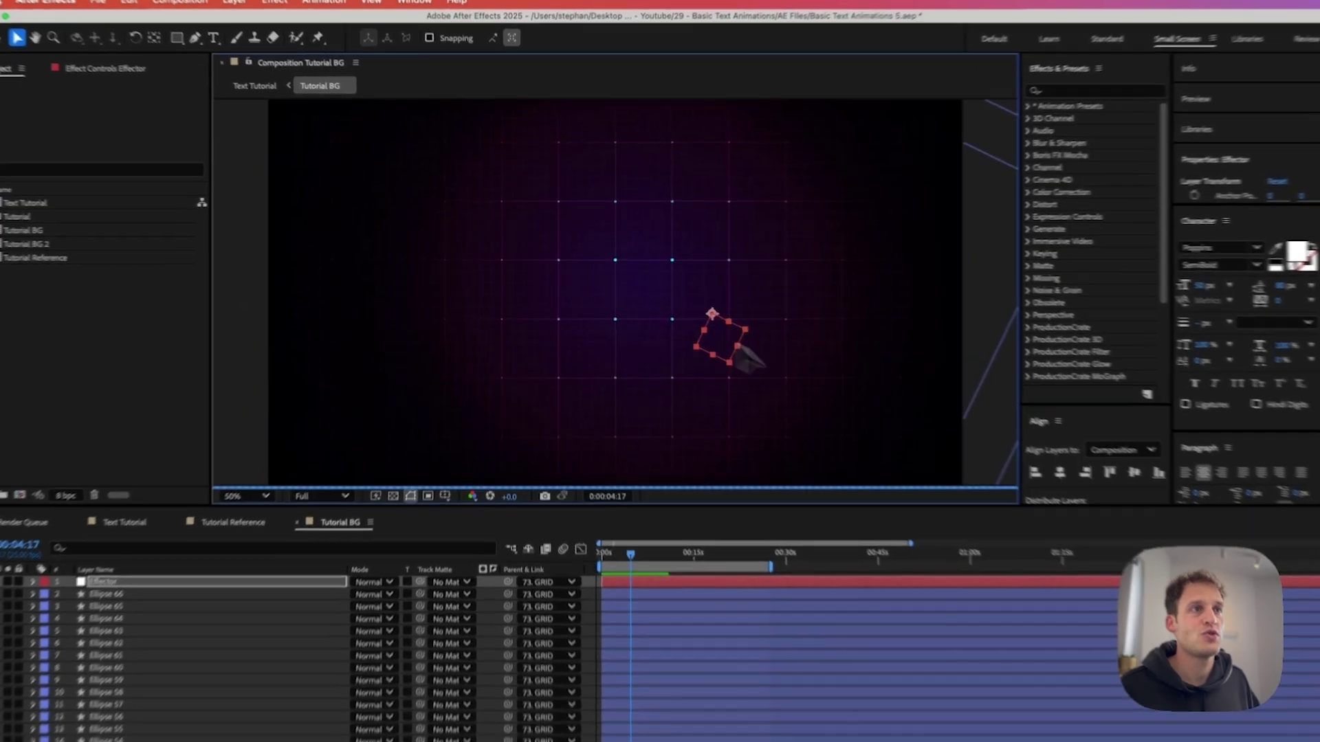
drag(879, 476, 612, 323)
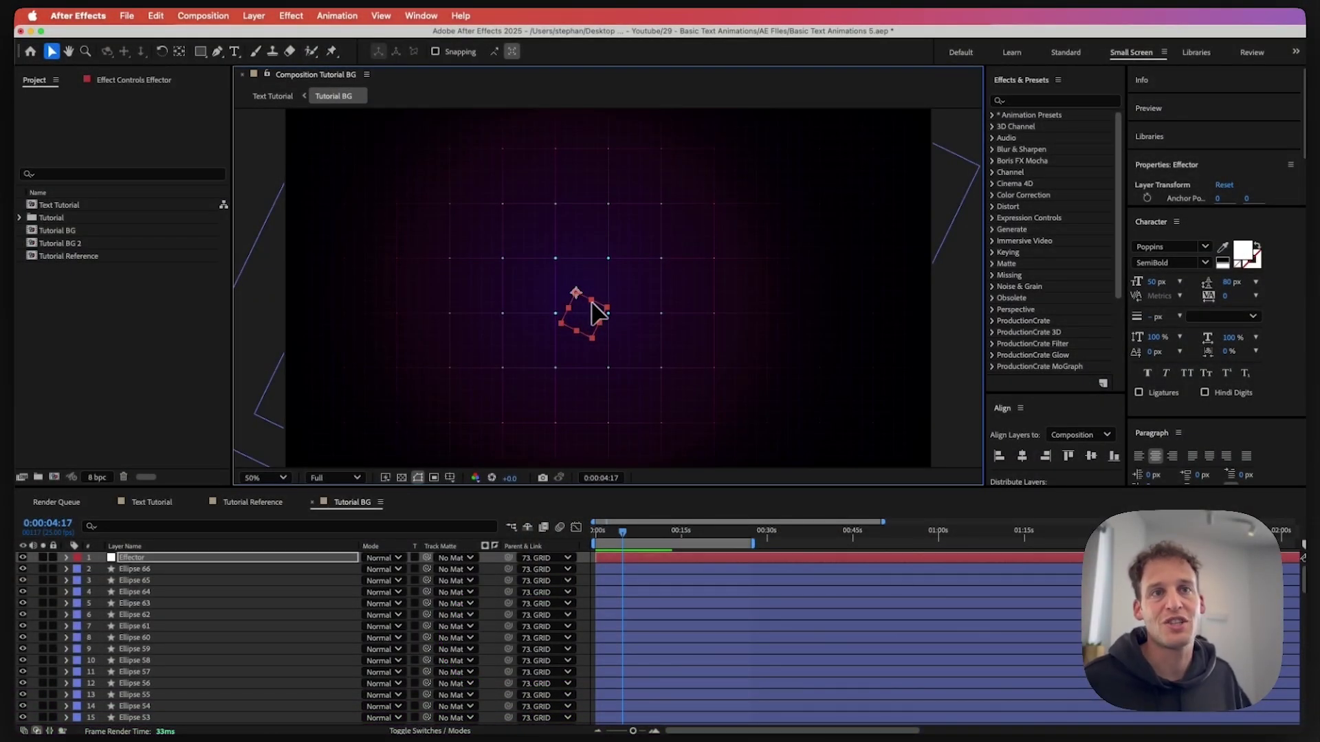
Return to the Text Tutorial composition and remove the Position keyframes from the "we break down the essentials" layer's Overall Position animator
click(153, 506)
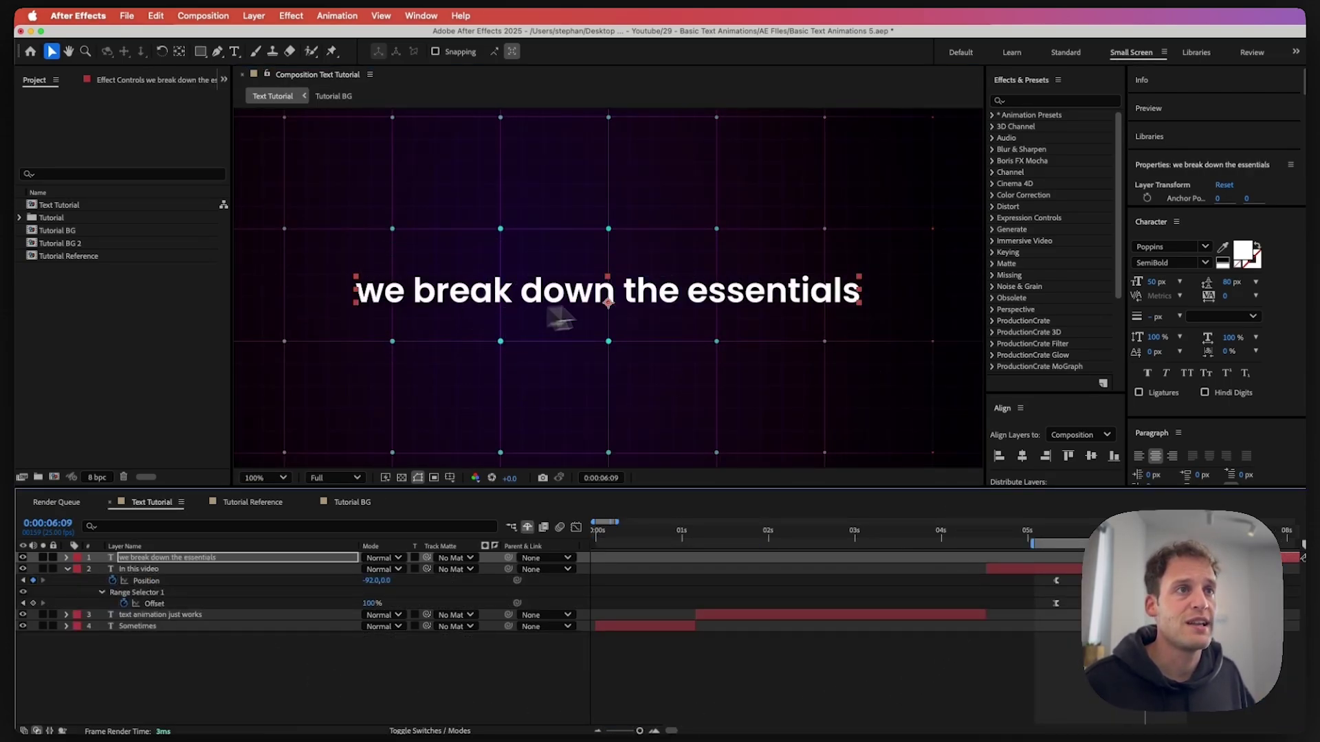
click(67, 569)
click(66, 558)
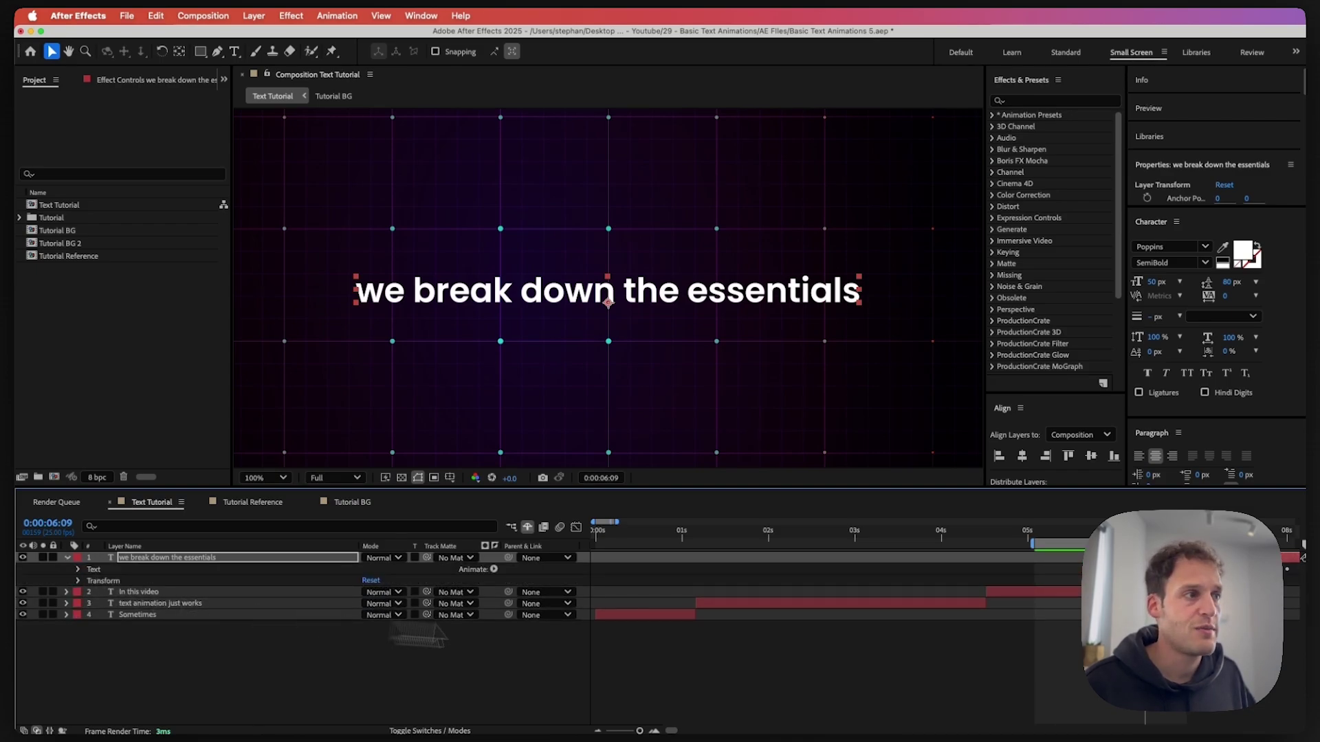
drag(948, 648, 604, 672)
click(80, 570)
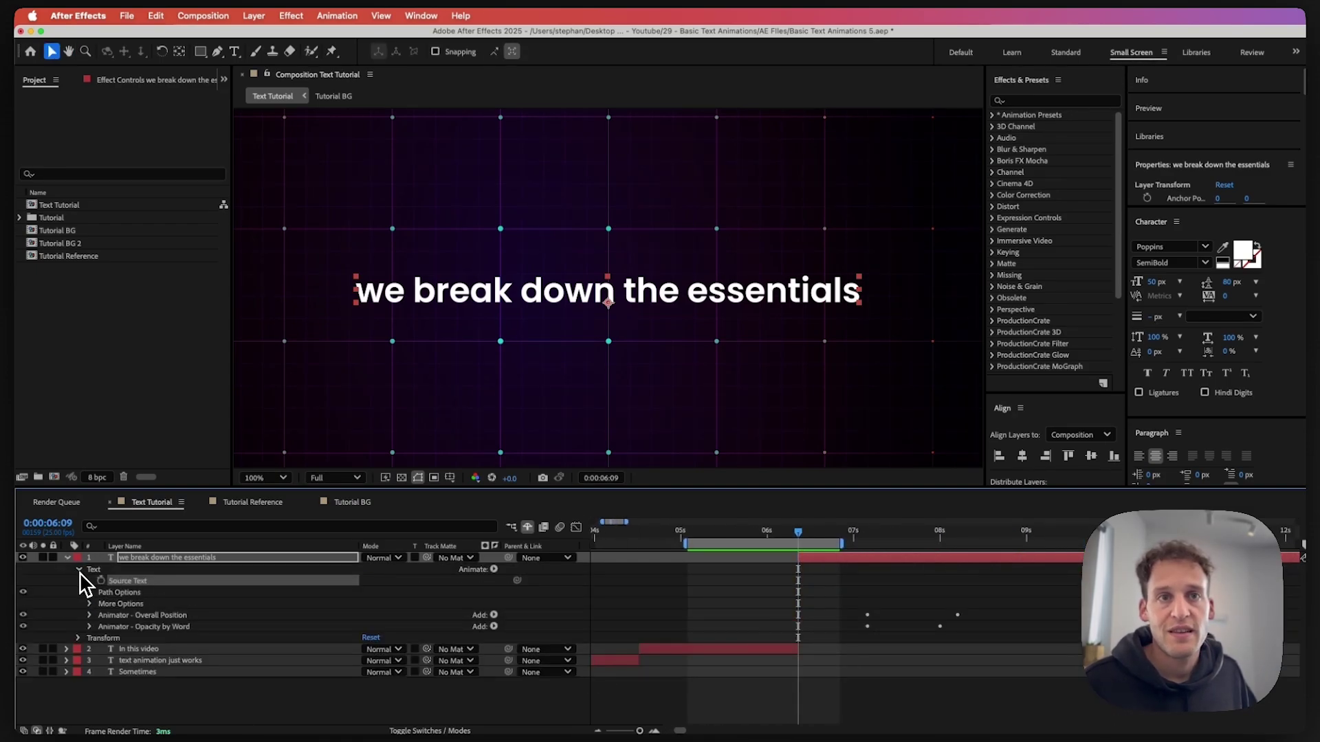
click(153, 619)
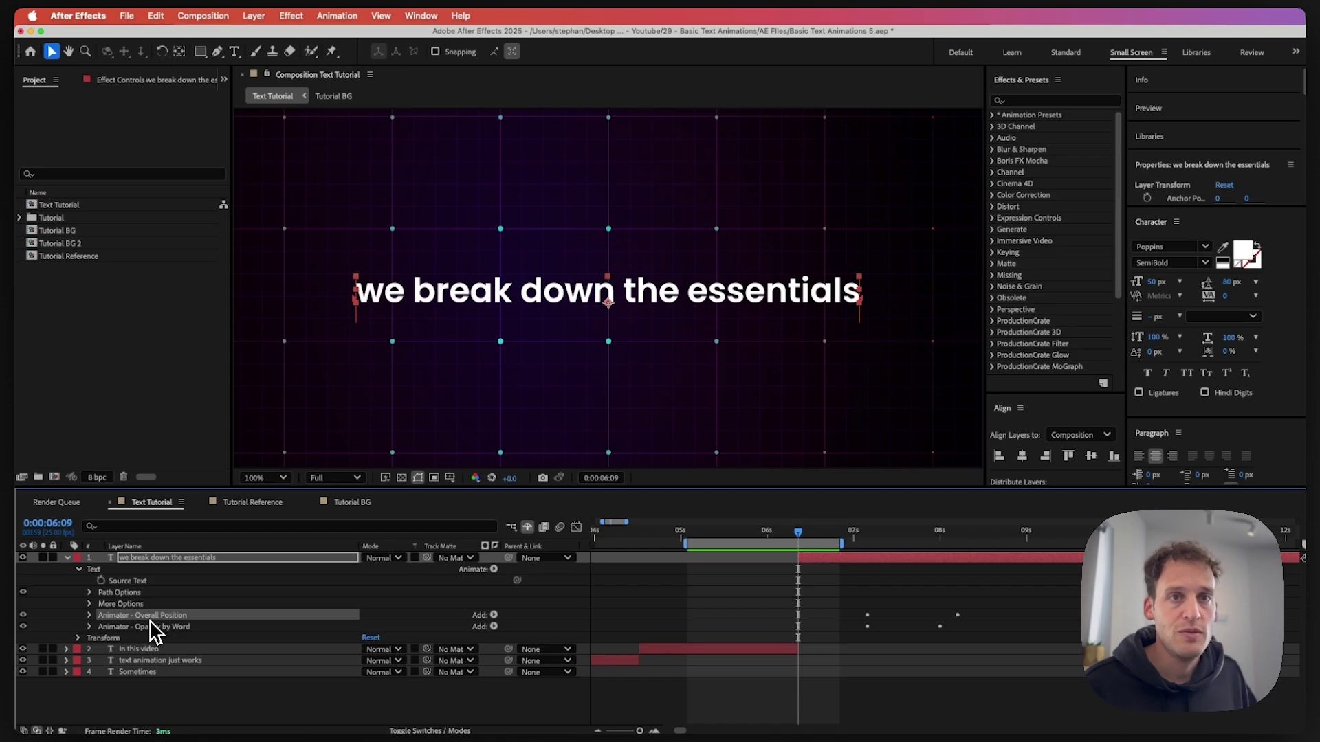
click(92, 615)
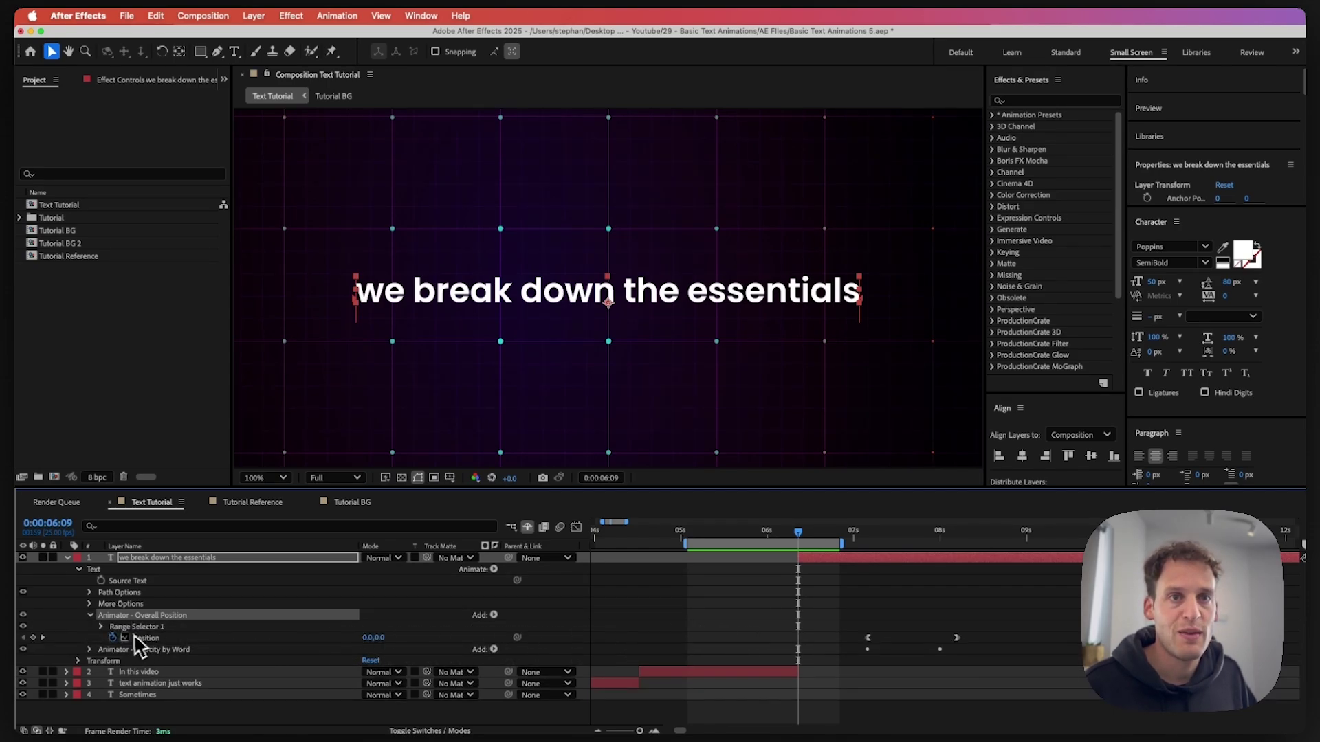
click(114, 638)
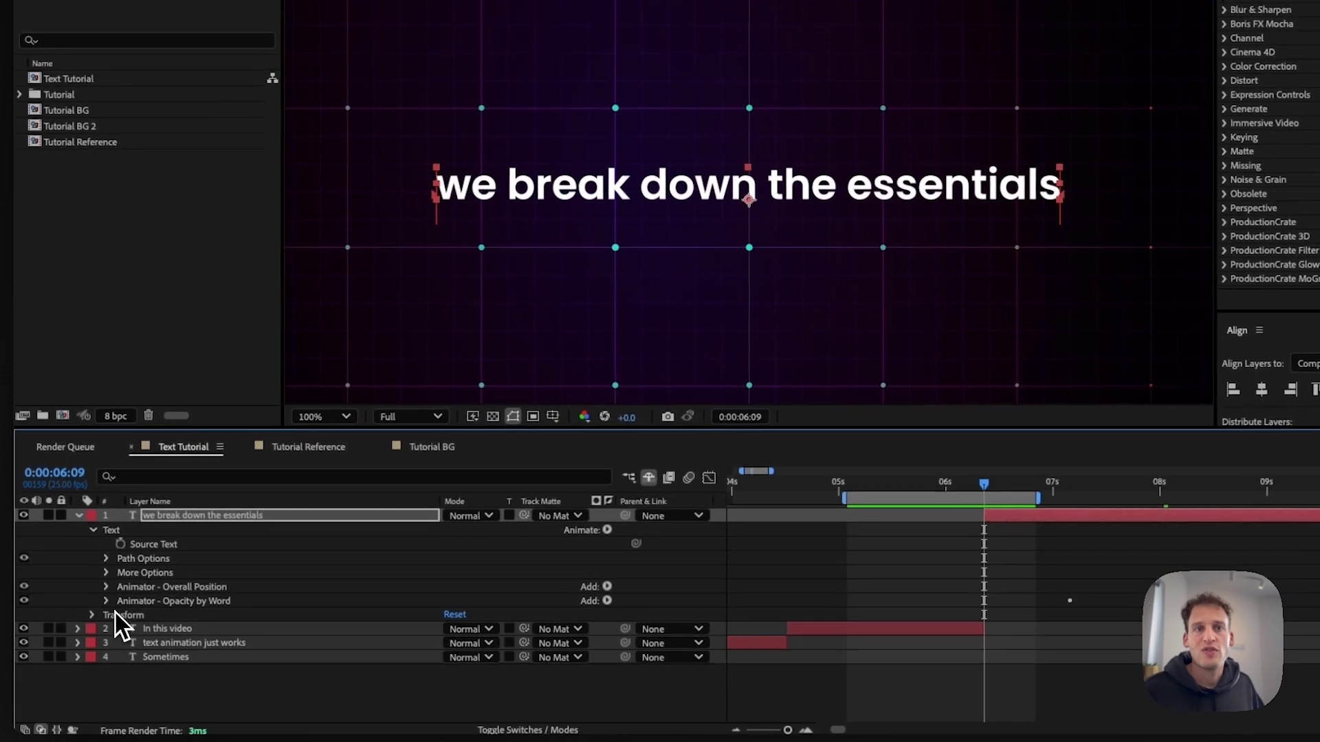
Shift the Opacity by Word animator's Offset keyframes to start at 0:00:06:09 and extend the work area past the second keyframe
click(106, 601)
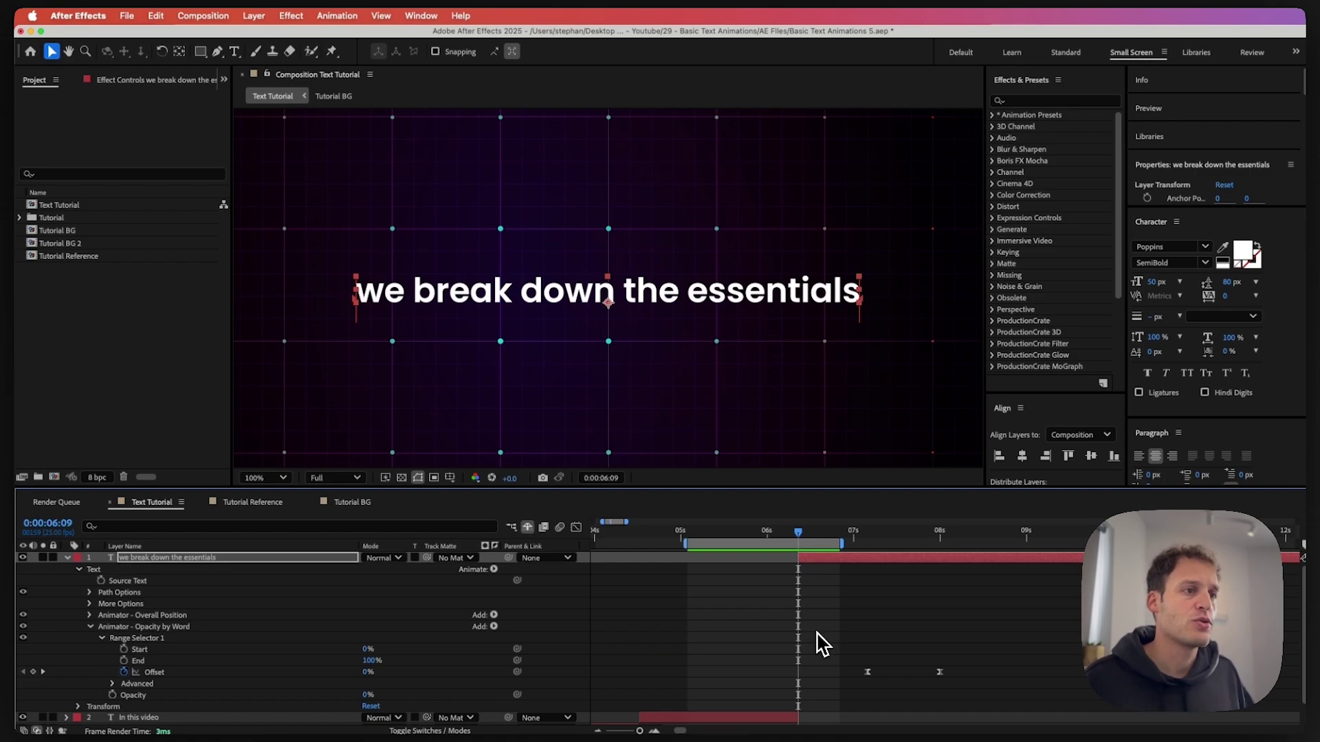
drag(818, 633, 874, 680)
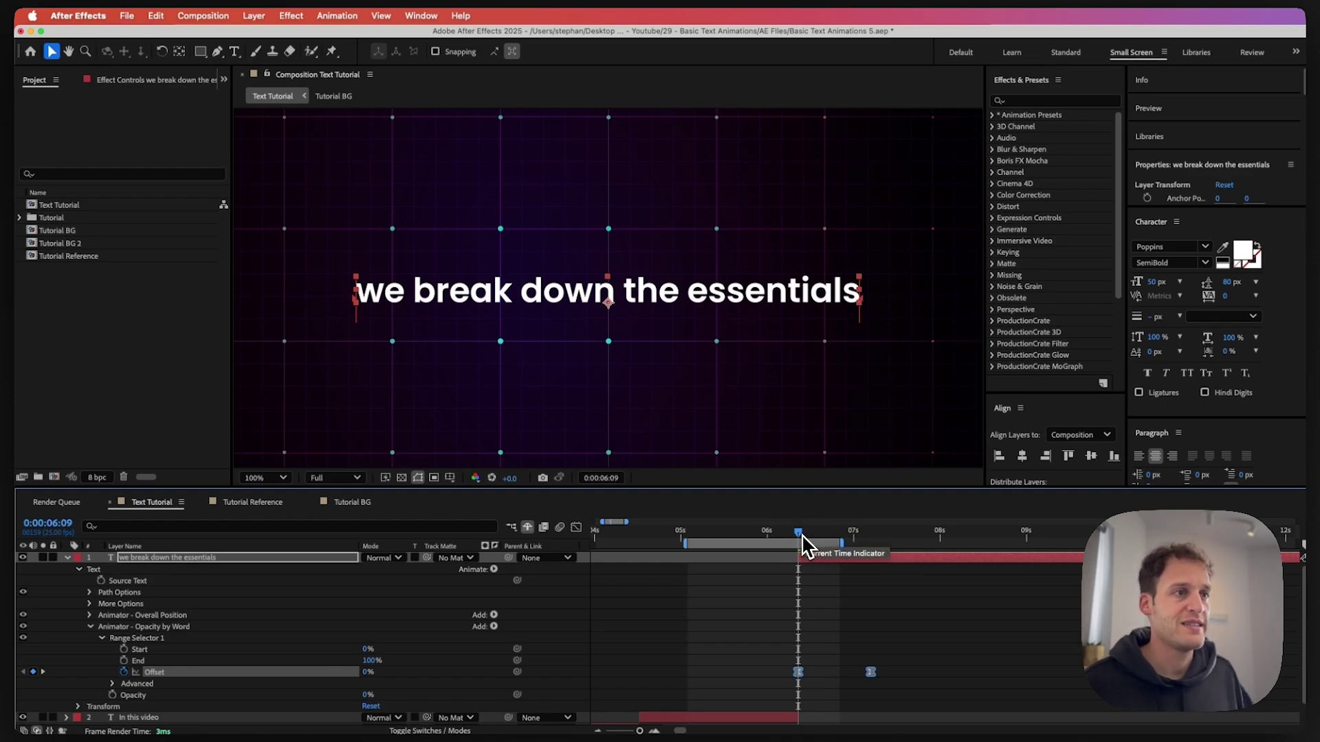
drag(830, 541, 896, 542)
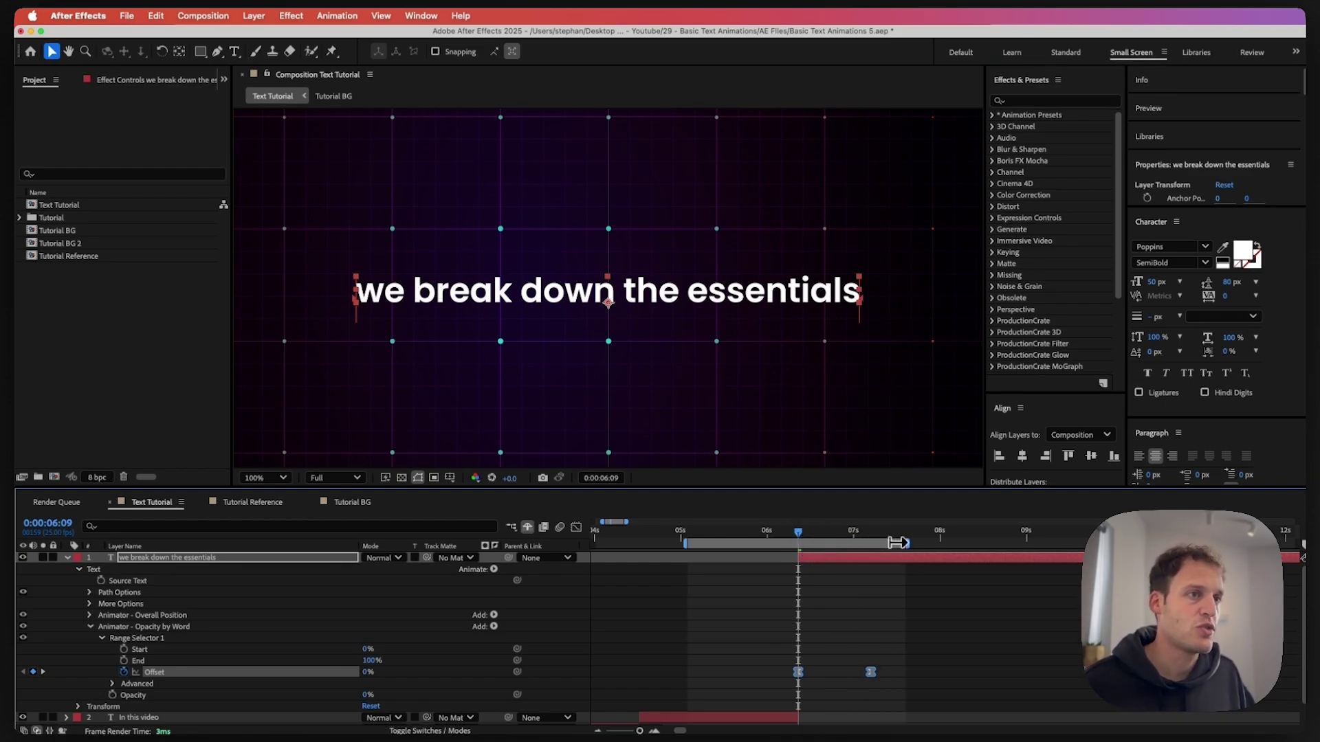
drag(800, 537, 826, 571)
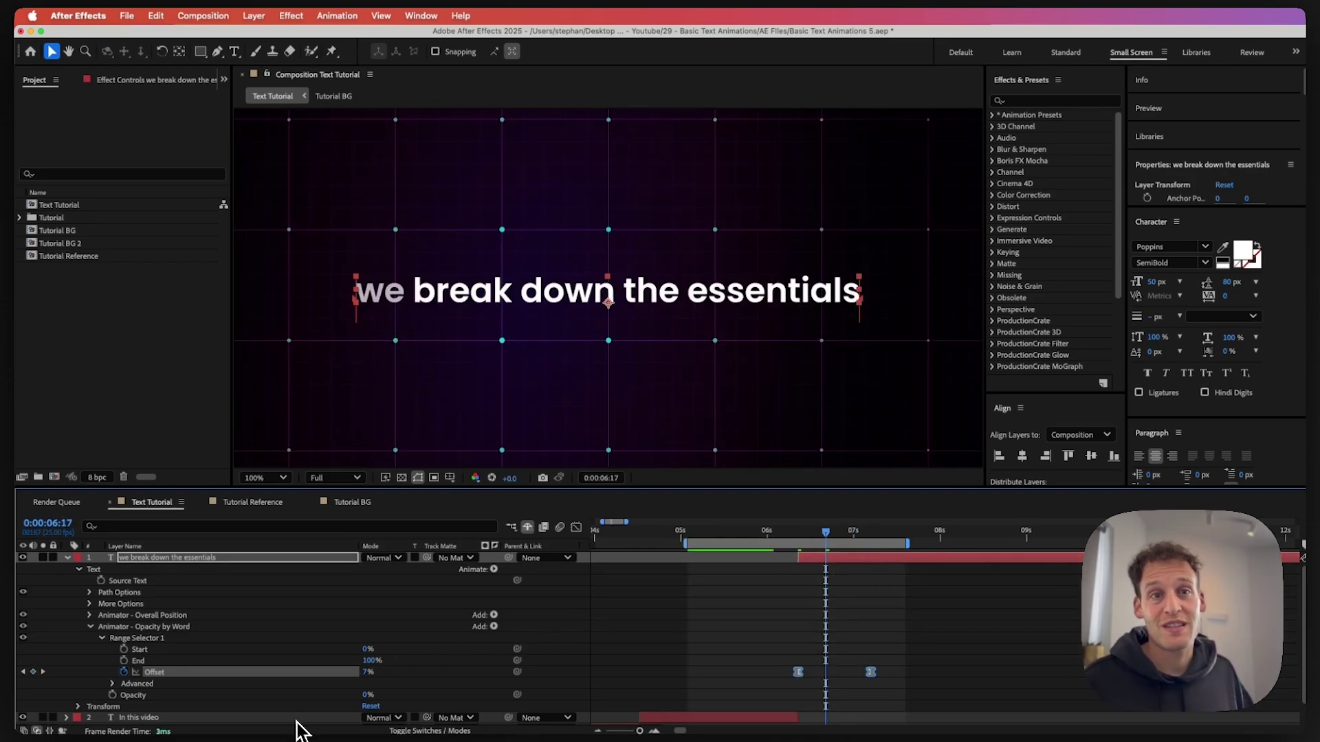
Set the Opacity by Word range selector's Mode to Add and preview the word reveal
click(113, 684)
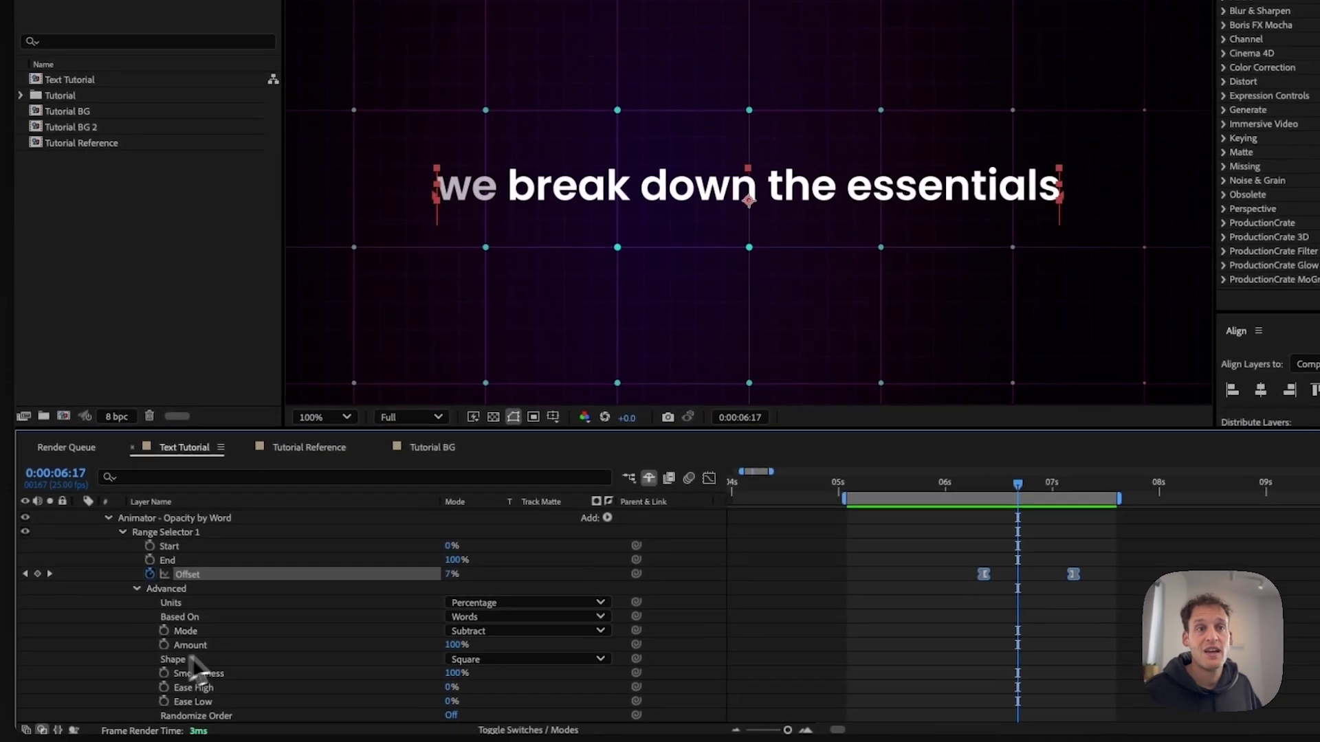
click(525, 631)
click(512, 649)
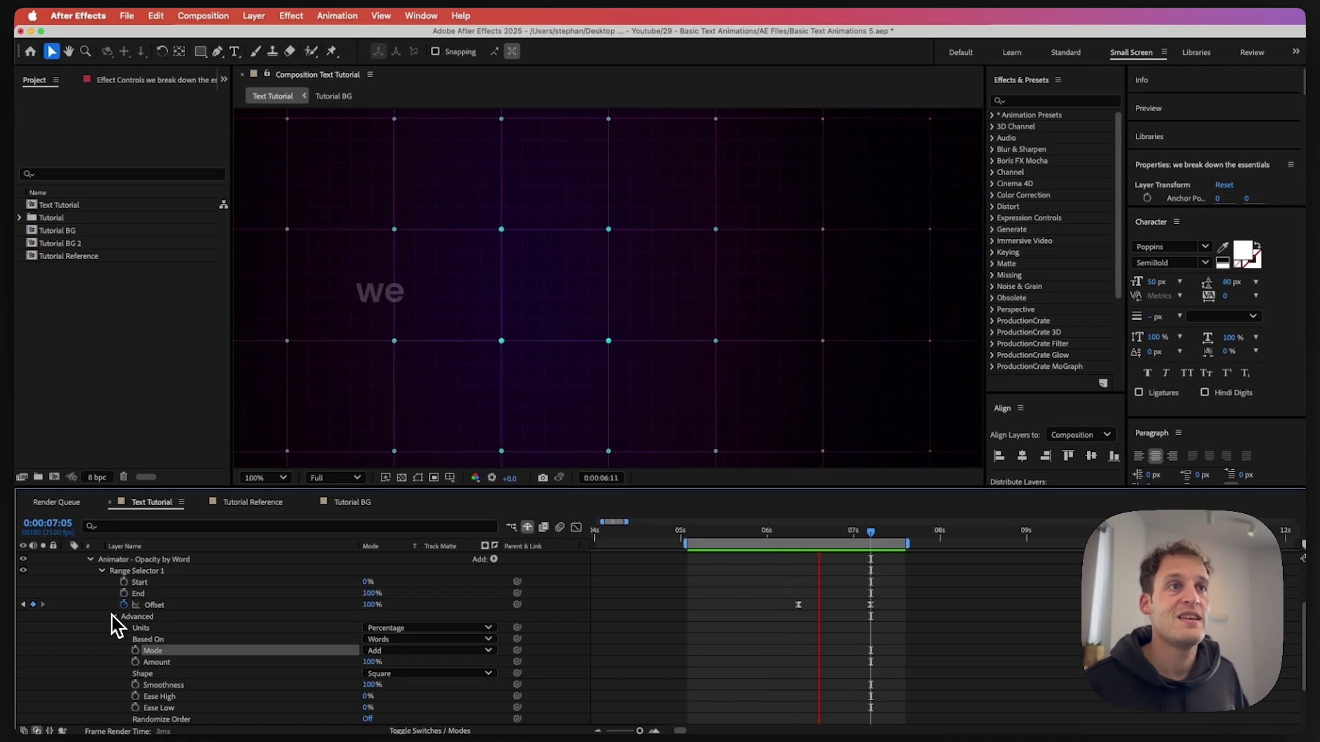
scroll(204, 626, up, 3)
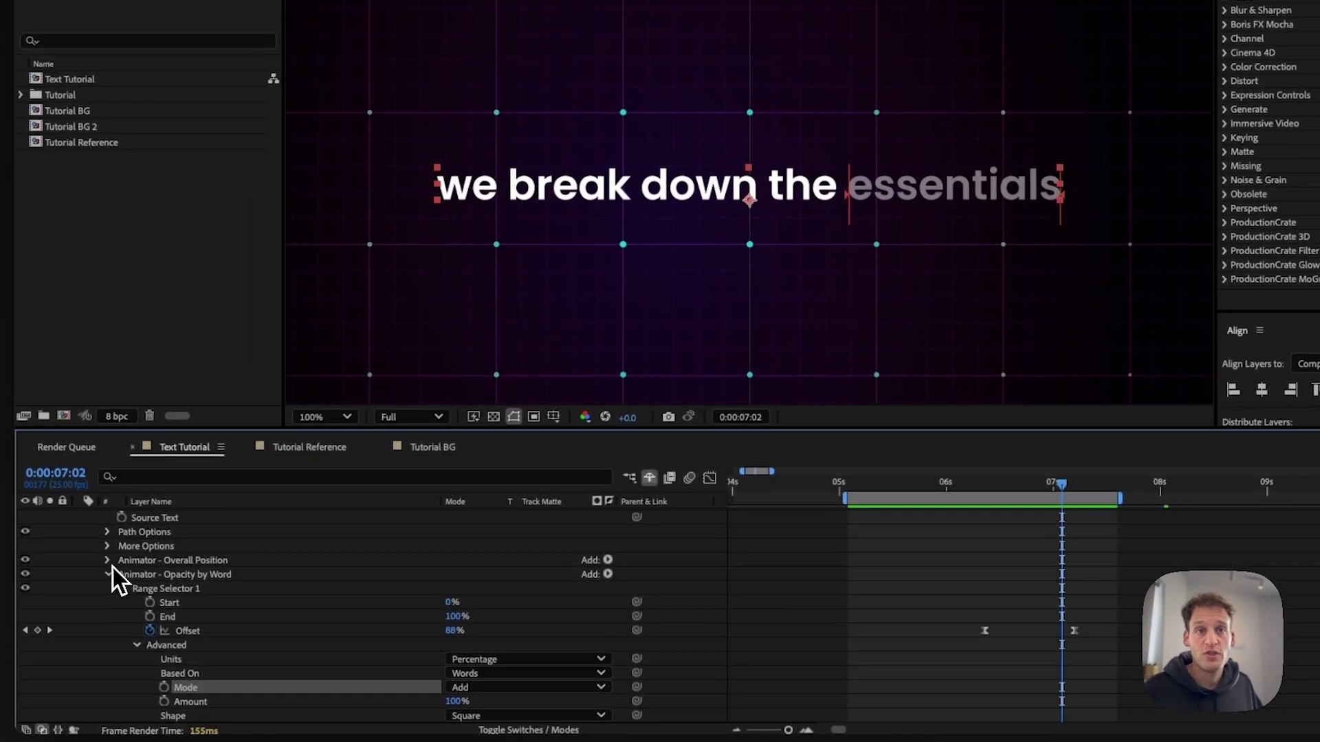
Keyframe the Overall Position animator's Position from 327.0, 0.0 at 0:00:06:09 to 0.0, 0.0 at 0:00:07:05, and scrub through the motion
click(92, 586)
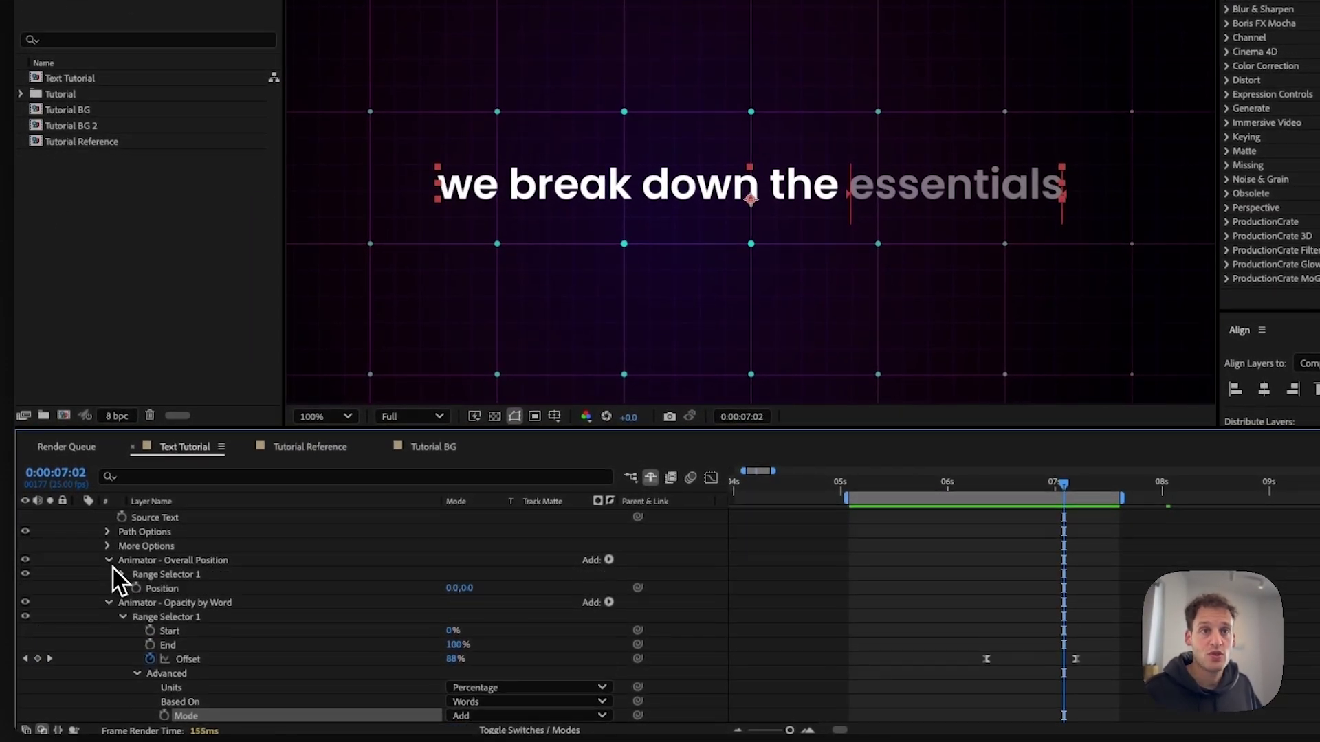
drag(834, 532, 831, 532)
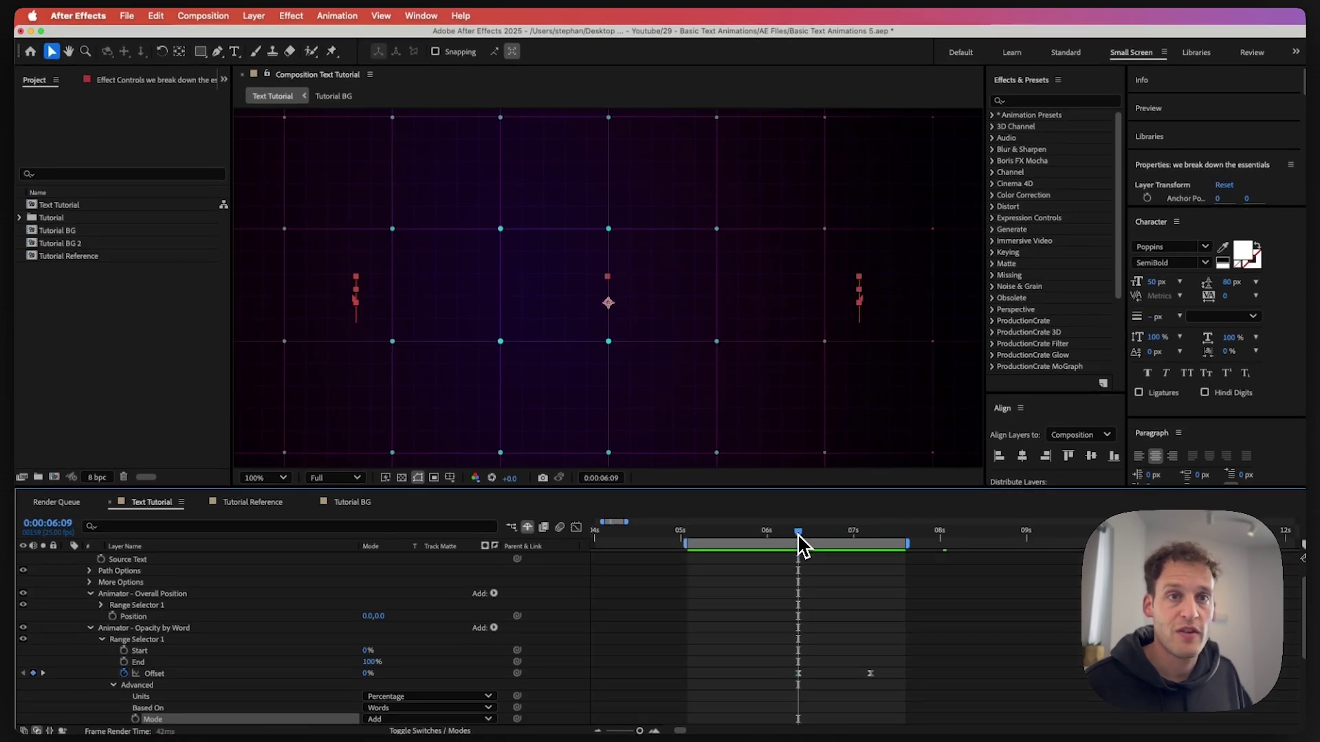
click(112, 616)
key(k)
click(33, 616)
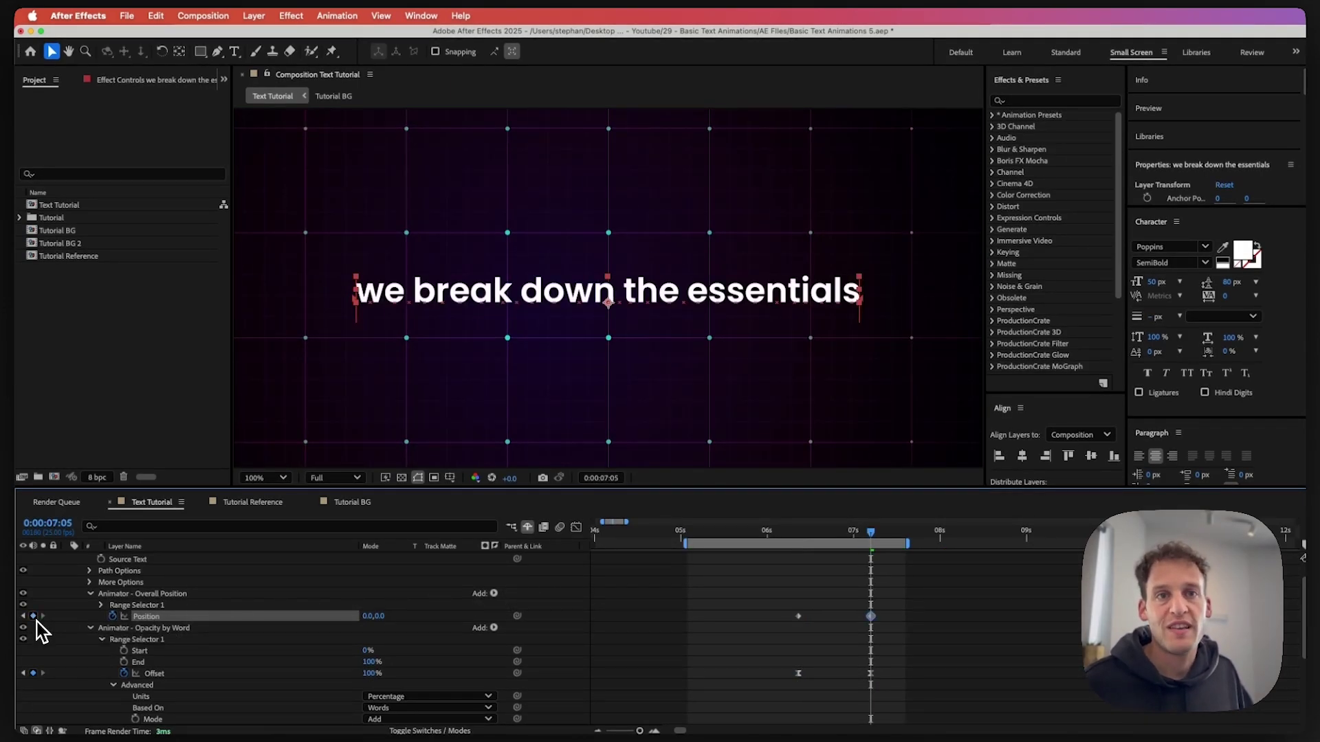
click(24, 616)
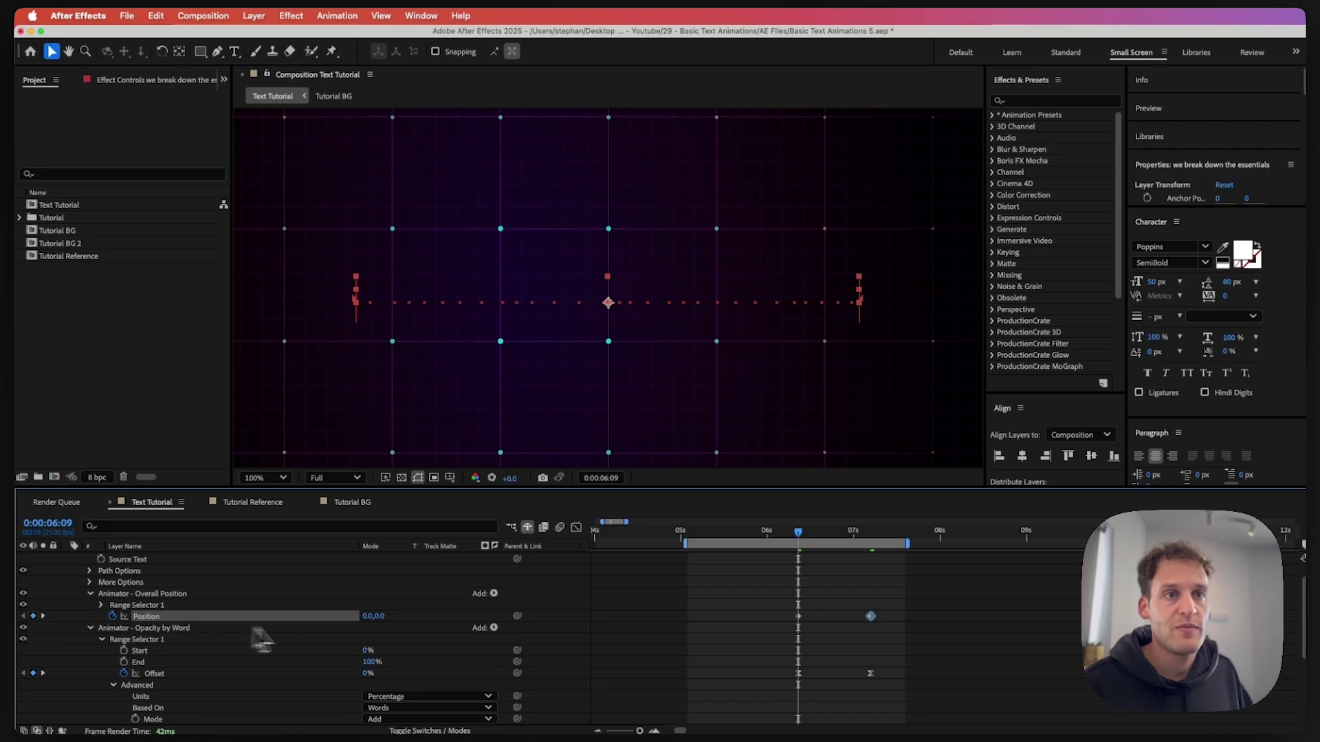
drag(362, 621, 539, 631)
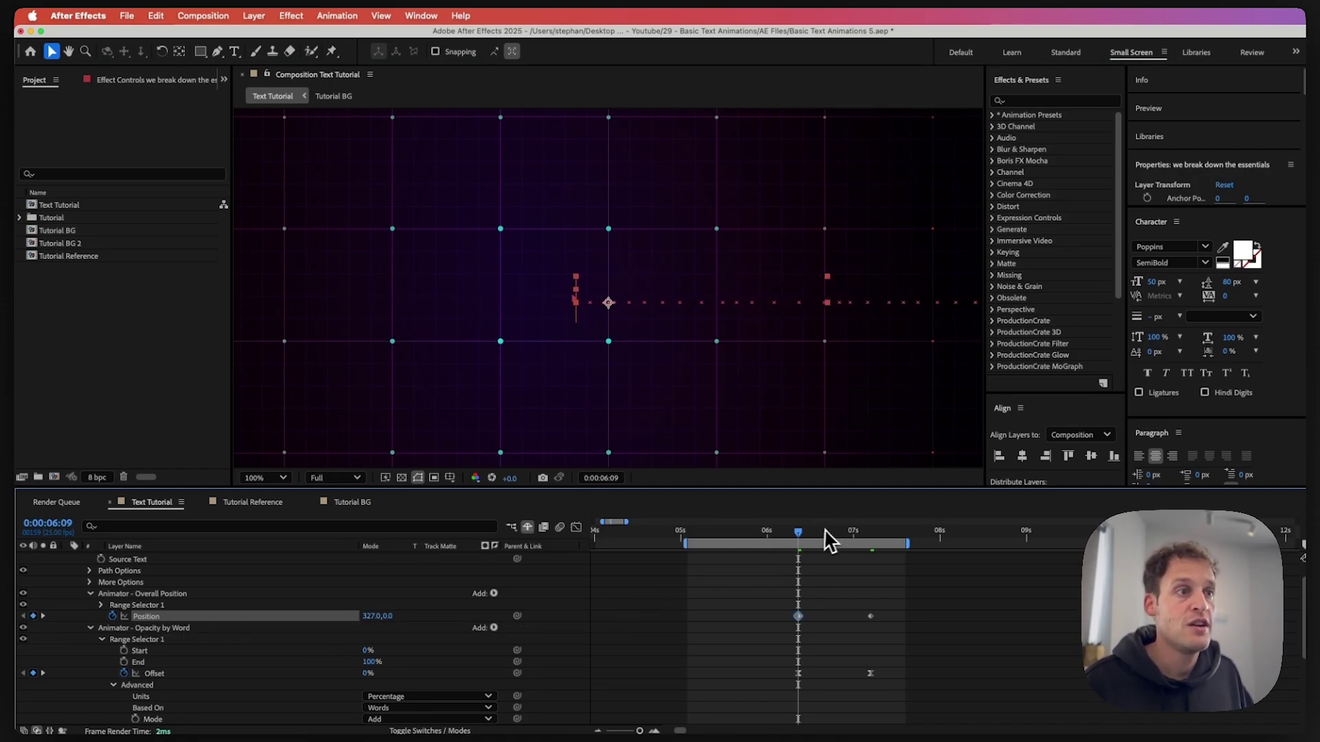
drag(804, 539, 878, 540)
Easy ease the Position and Offset keyframes and reshape their speed curves into sharp early peaks with long, slow endings
drag(753, 590, 923, 698)
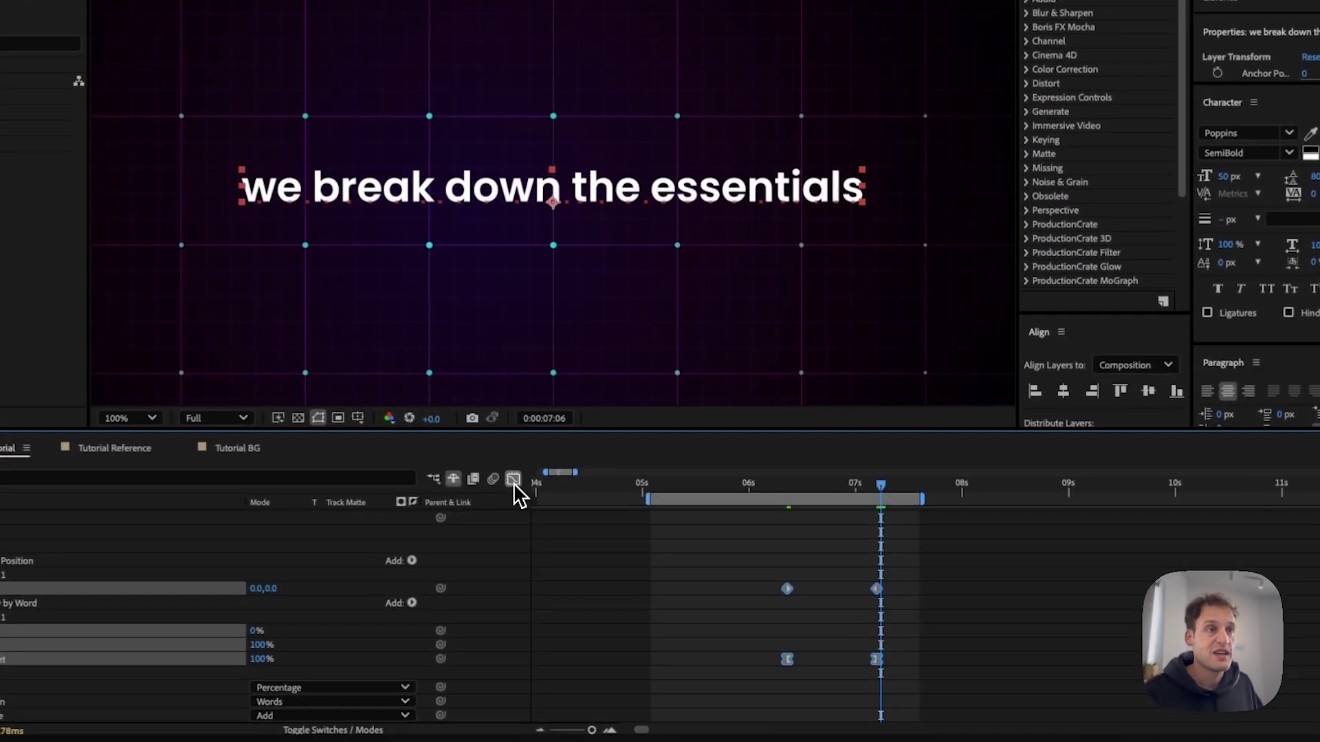
click(576, 527)
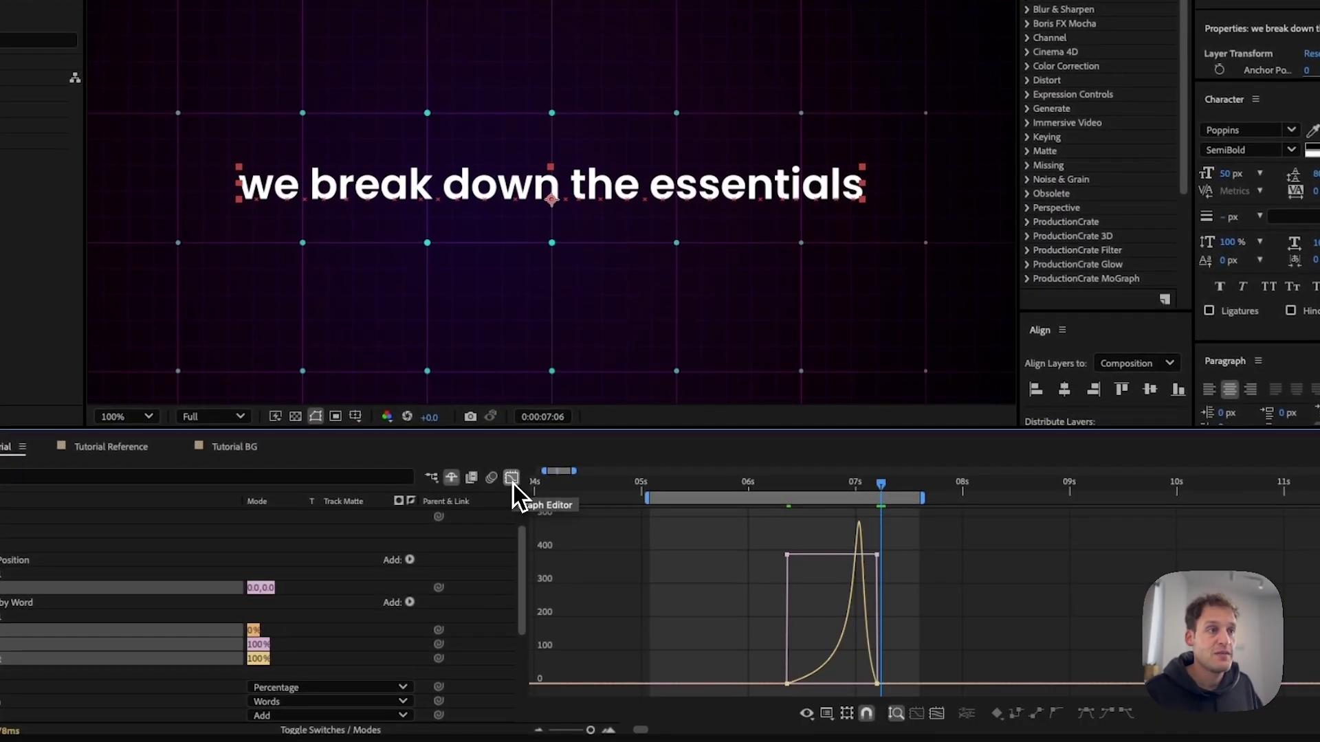
drag(893, 695, 894, 695)
key(F9)
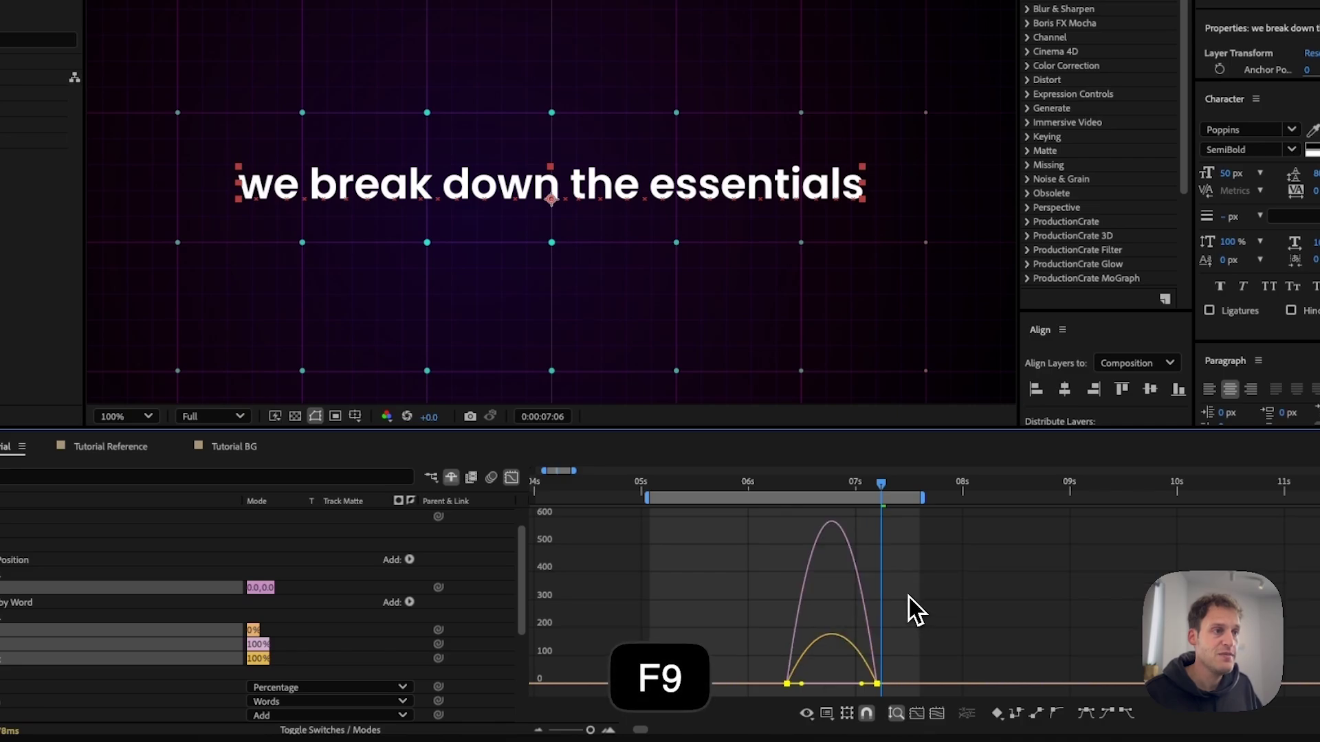
drag(860, 683, 831, 686)
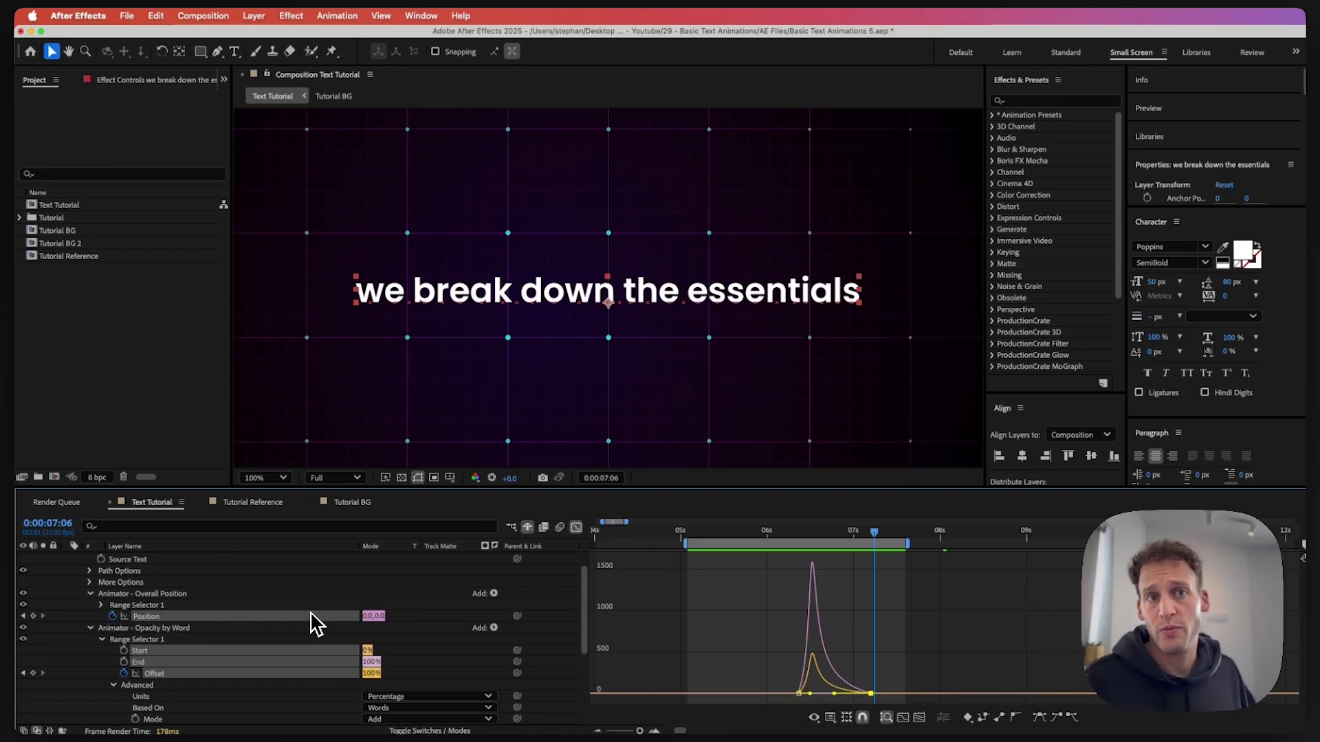
key(shift+F3)
Add a Position property to the Opacity by Word animator and collapse its Advanced settings
click(91, 594)
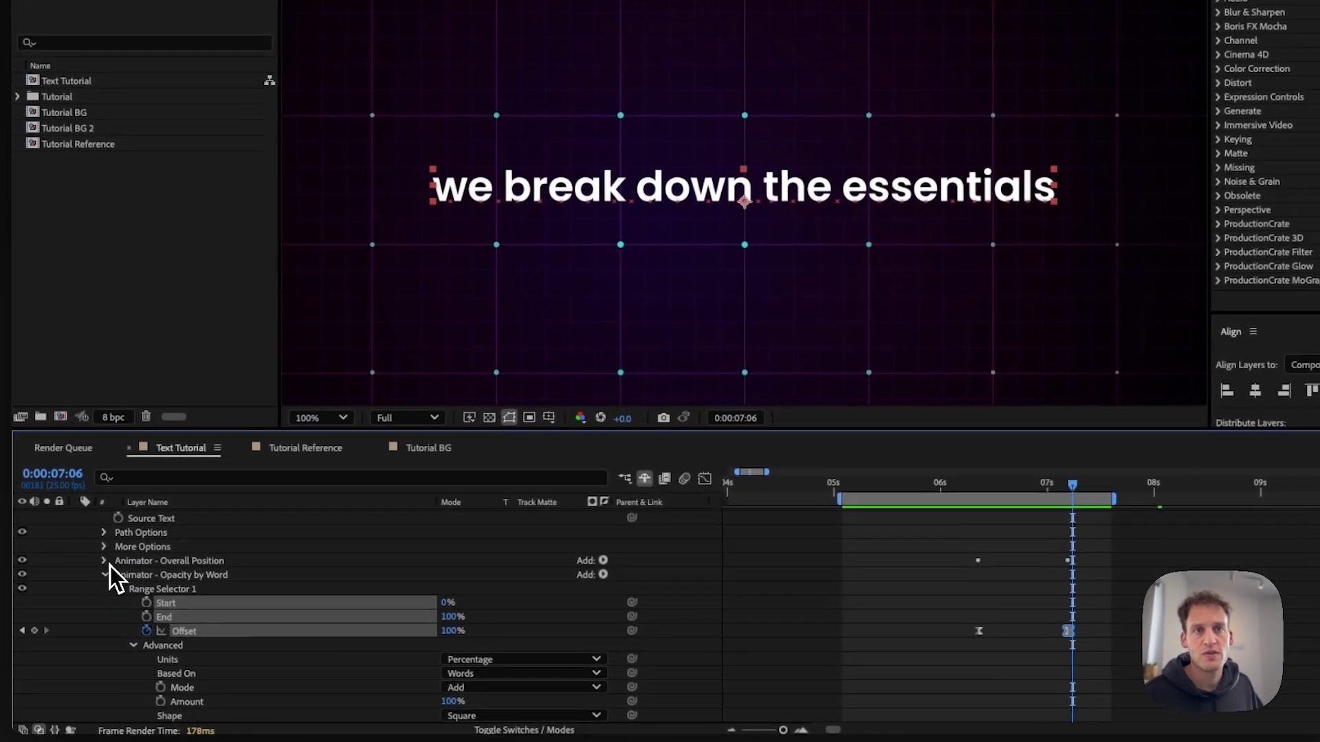
click(117, 606)
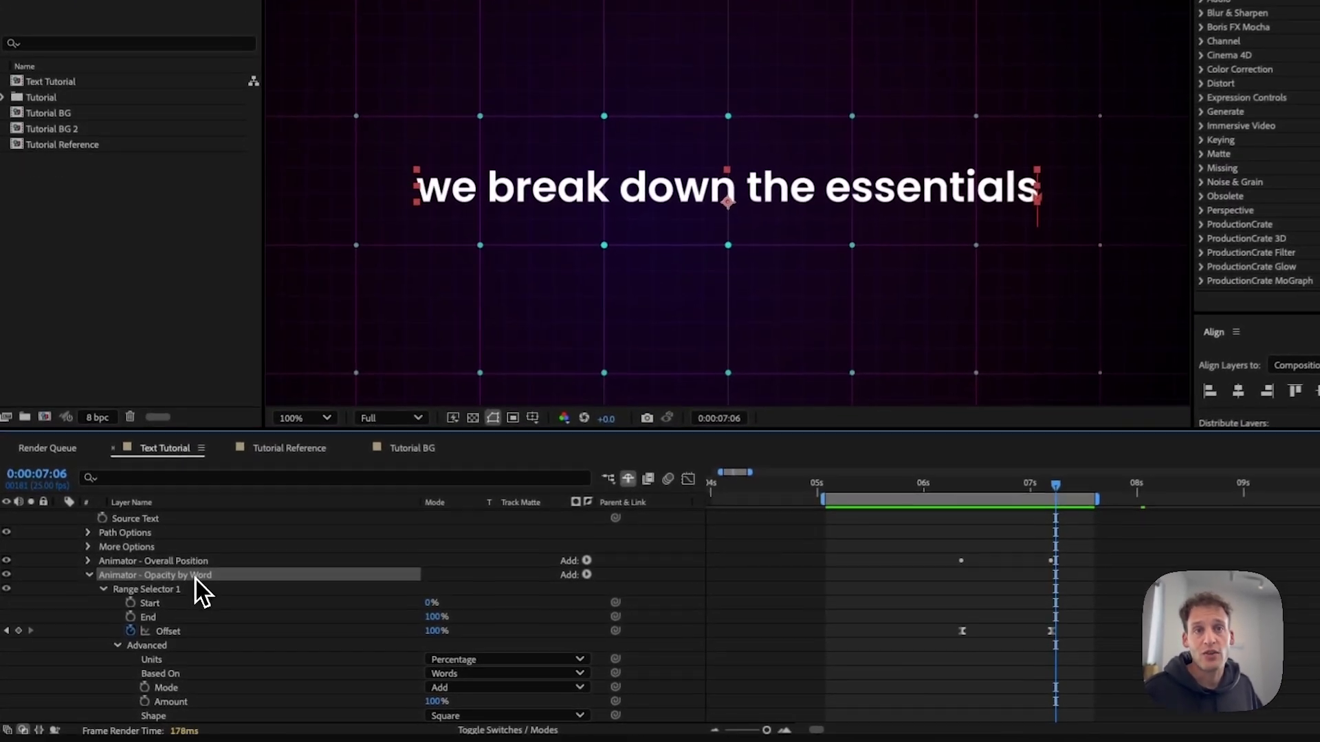
click(589, 574)
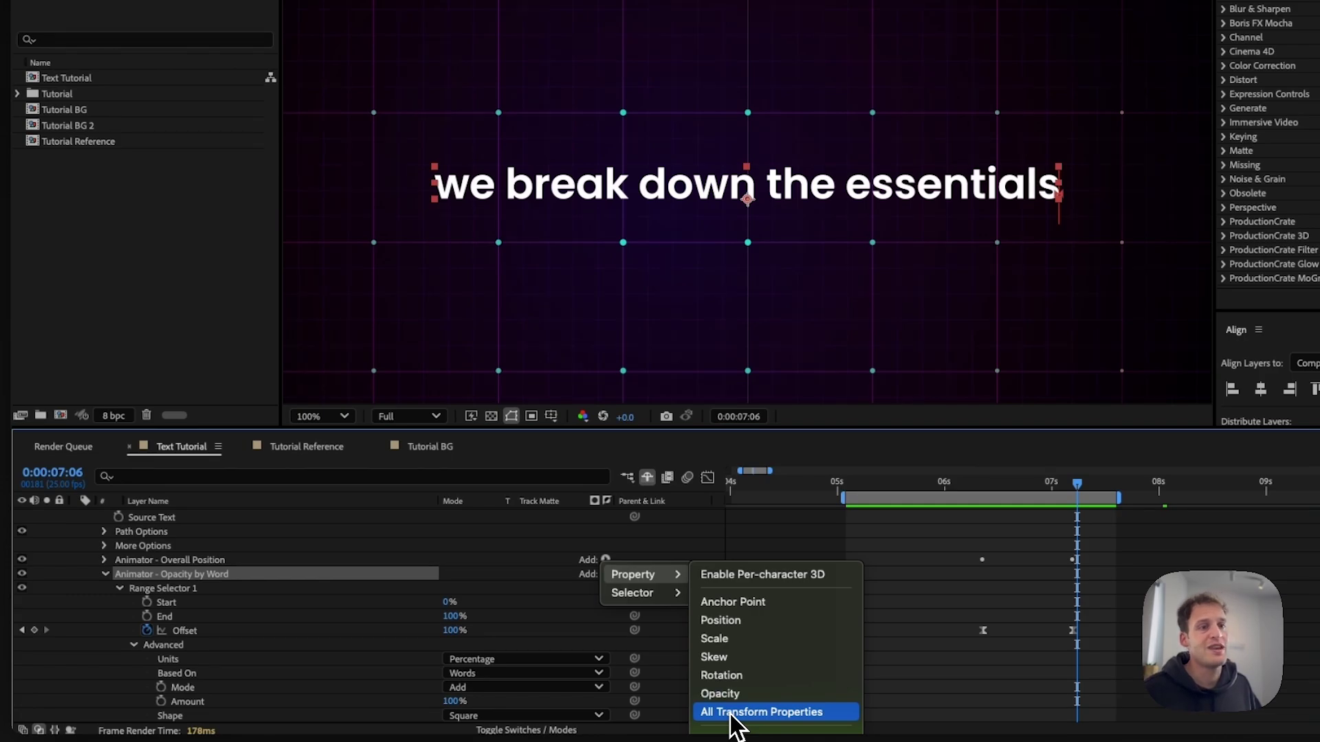
click(721, 622)
scroll(725, 629, down, 5)
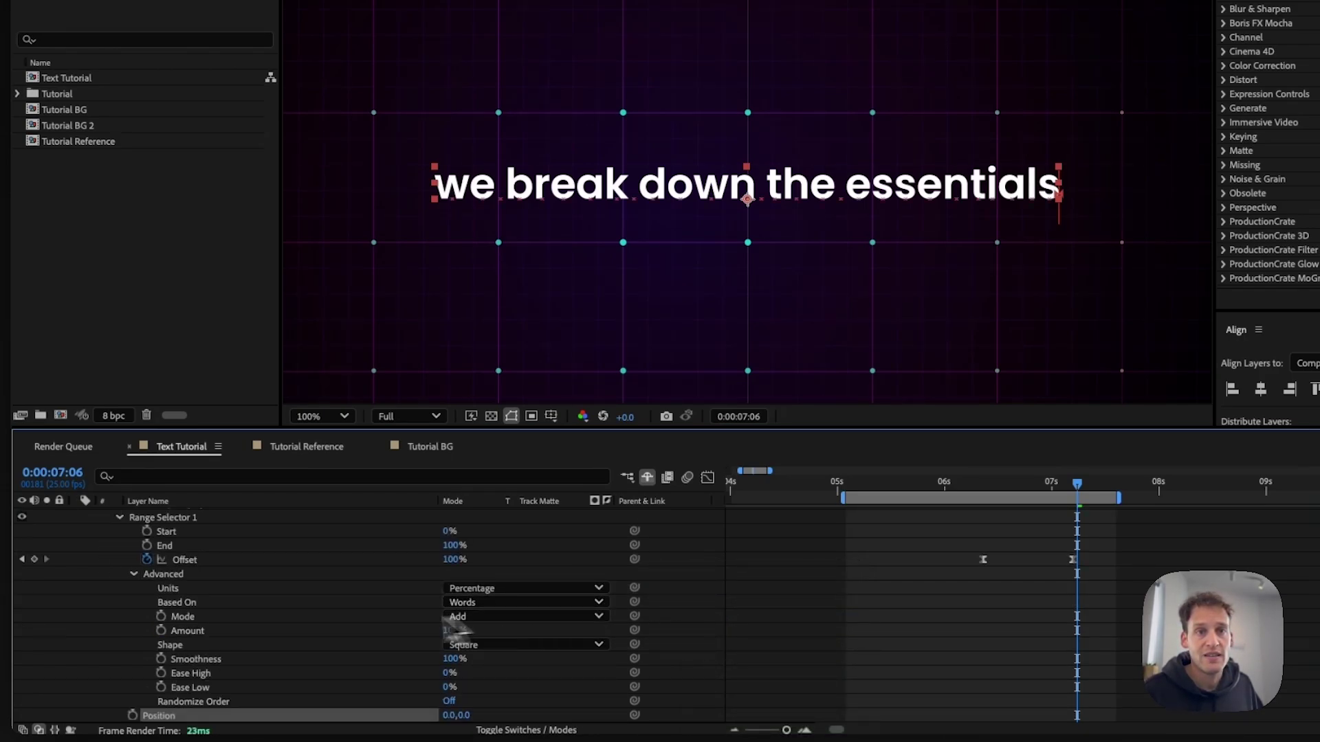
scroll(315, 627, up, 5)
click(133, 631)
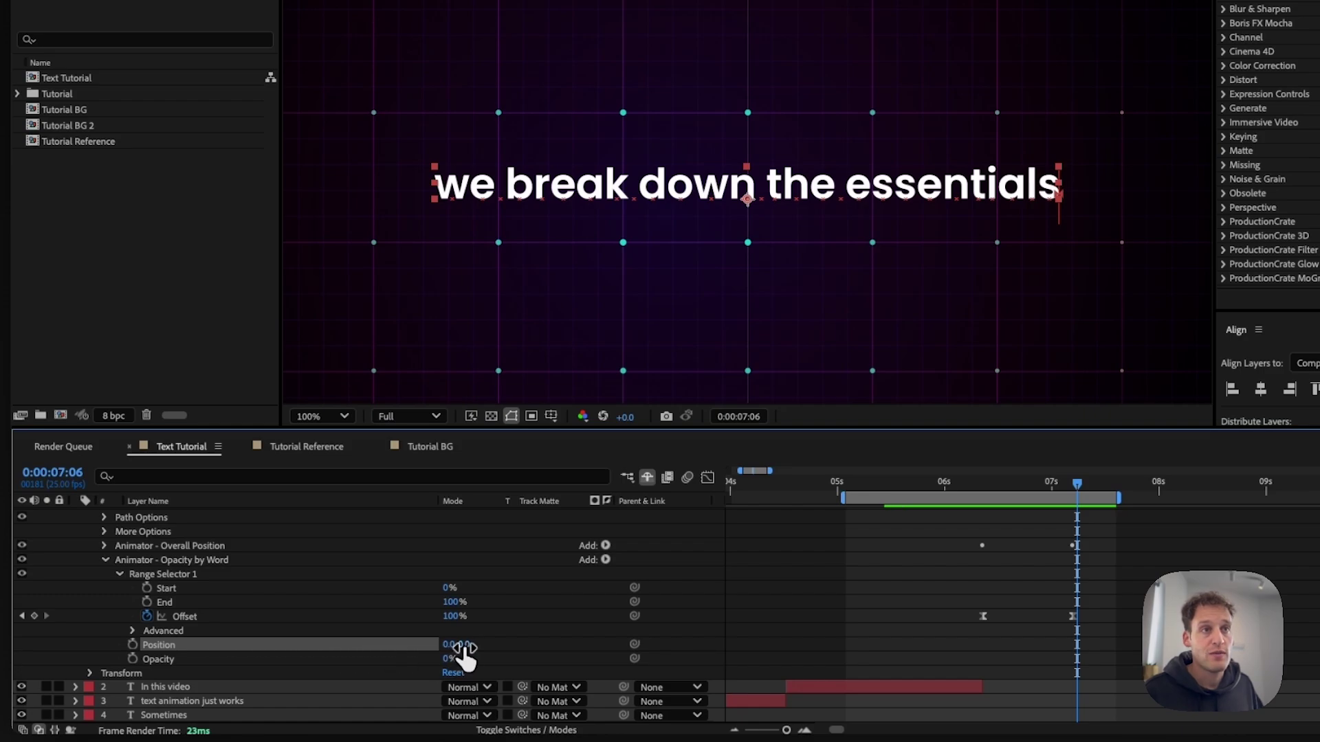
Set the Opacity by Word animator's Position to 0.0, -30.0 and scrub through the dropping words
drag(439, 651, 469, 650)
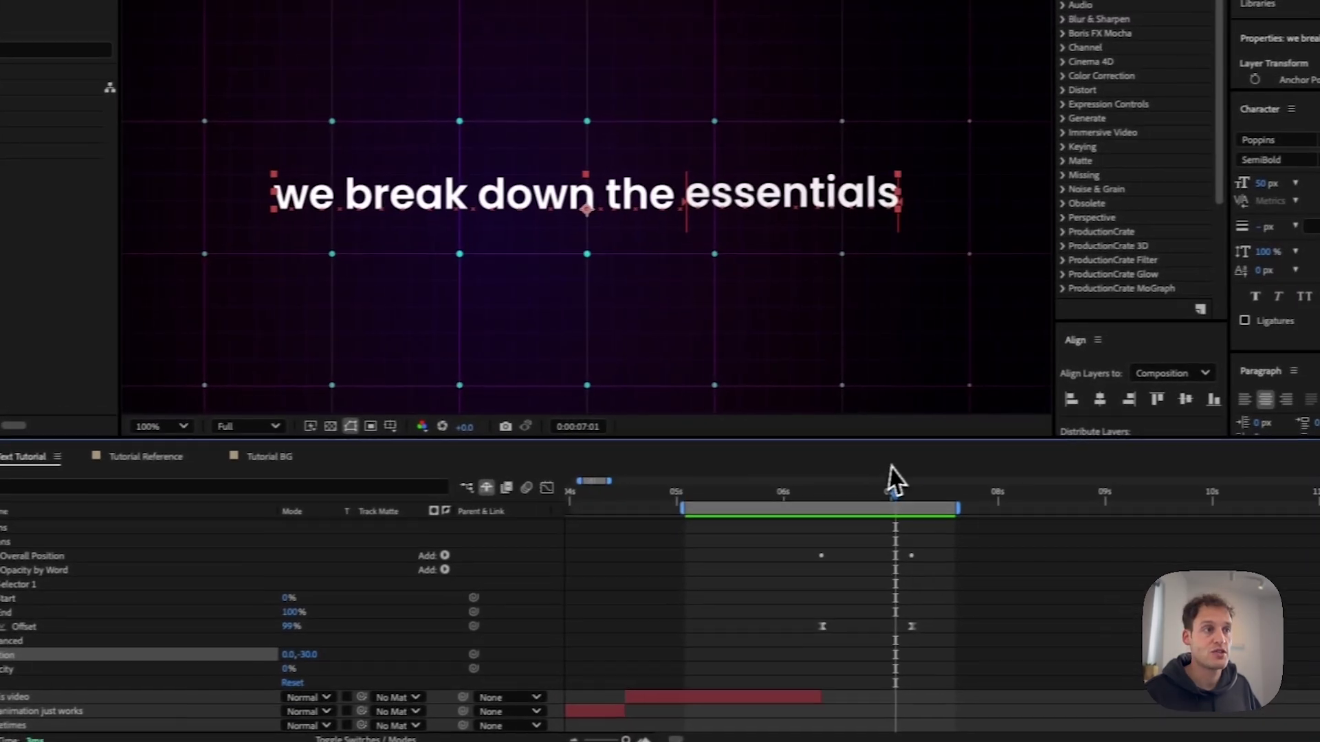
drag(1059, 490, 990, 492)
drag(802, 533, 853, 544)
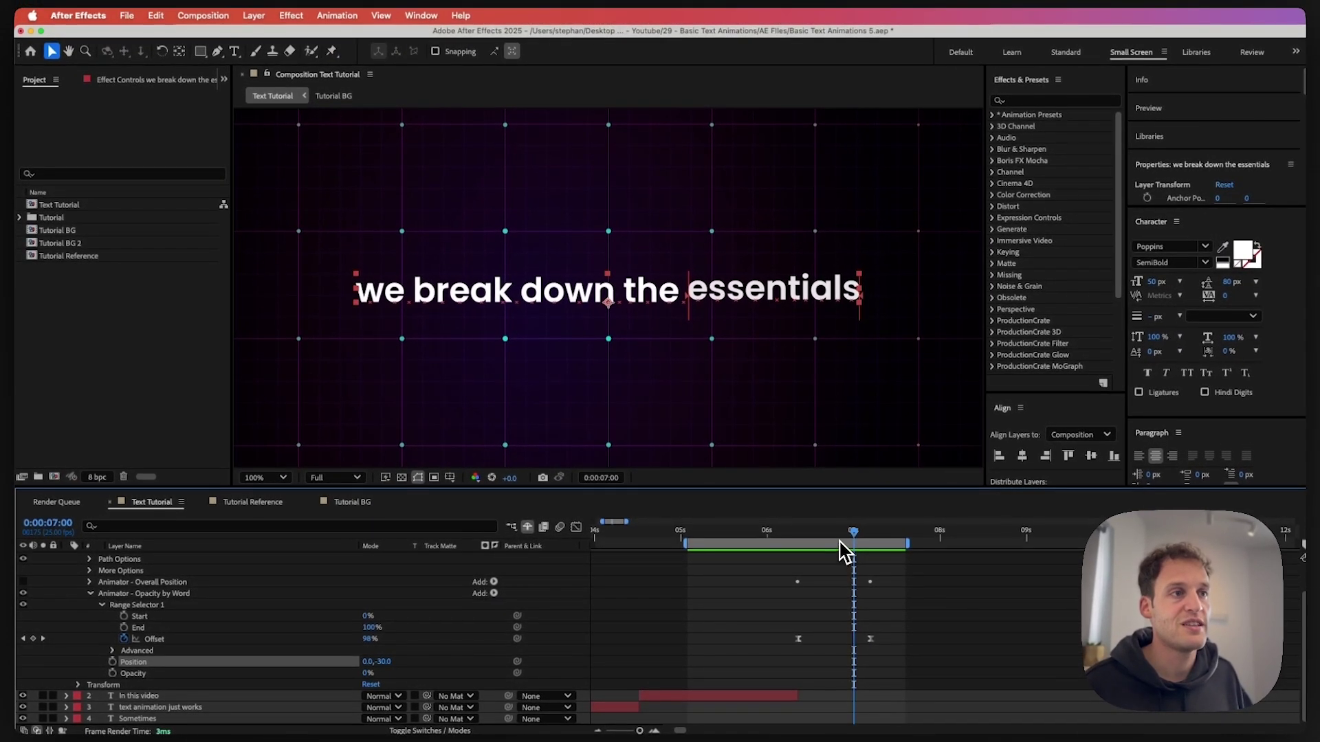
mouse_move(854, 532)
mouse_down()
mouse_move(810, 537)
mouse_move(843, 539)
mouse_up()
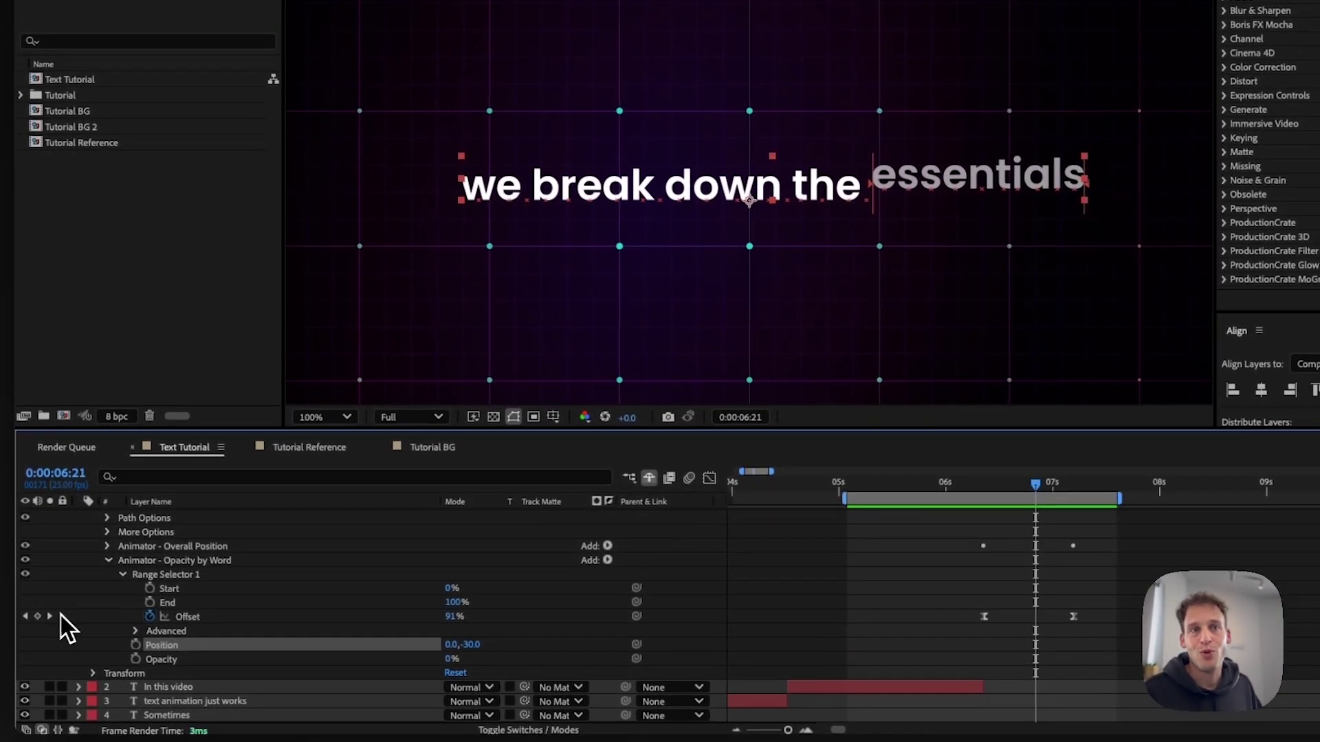
Add an RGB Fill Color property to the Opacity by Word animator and set it to purple
click(222, 560)
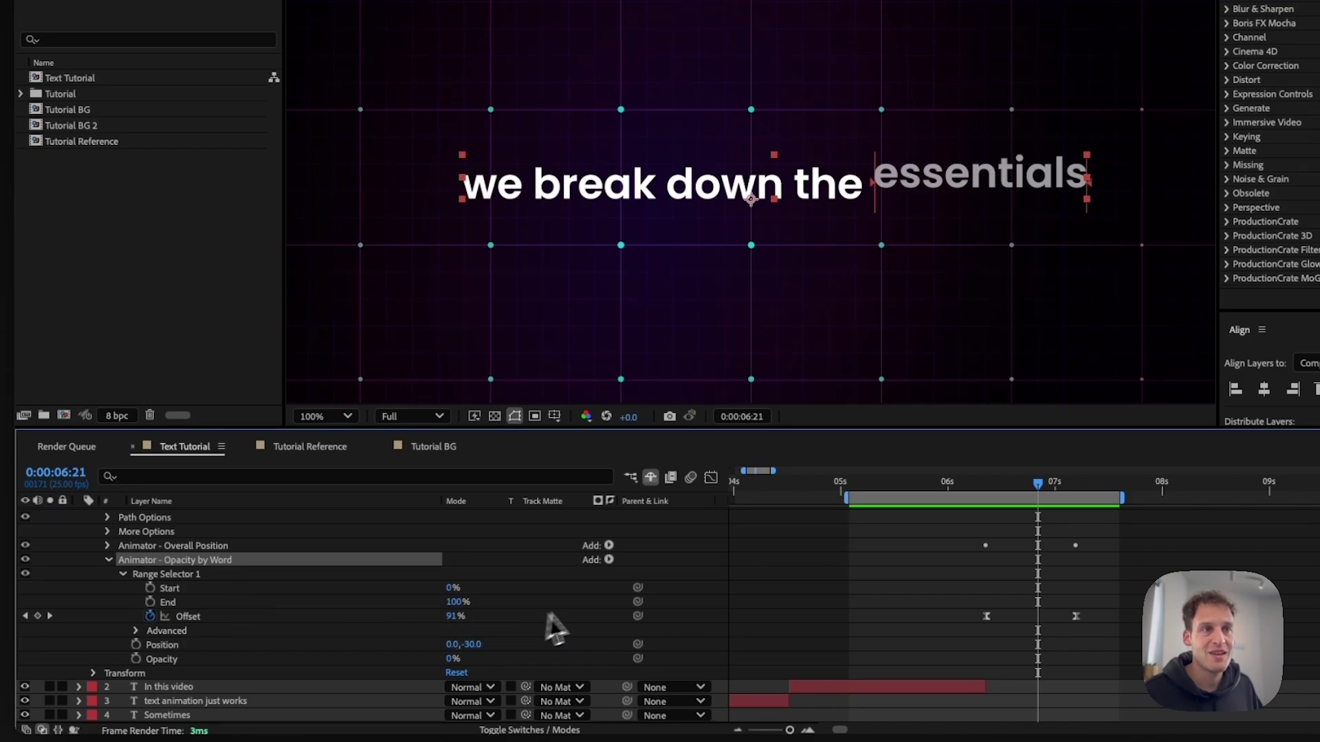
click(608, 560)
mouse_move(609, 563)
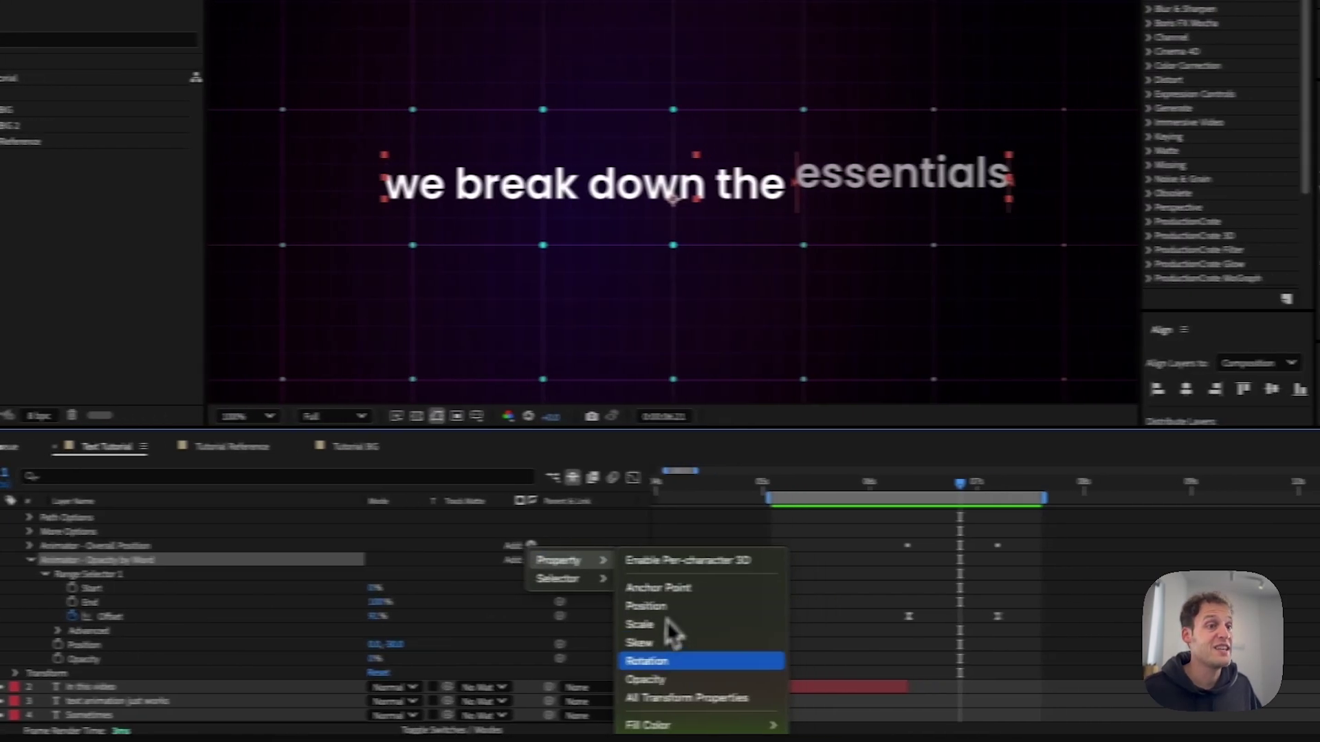
mouse_move(649, 726)
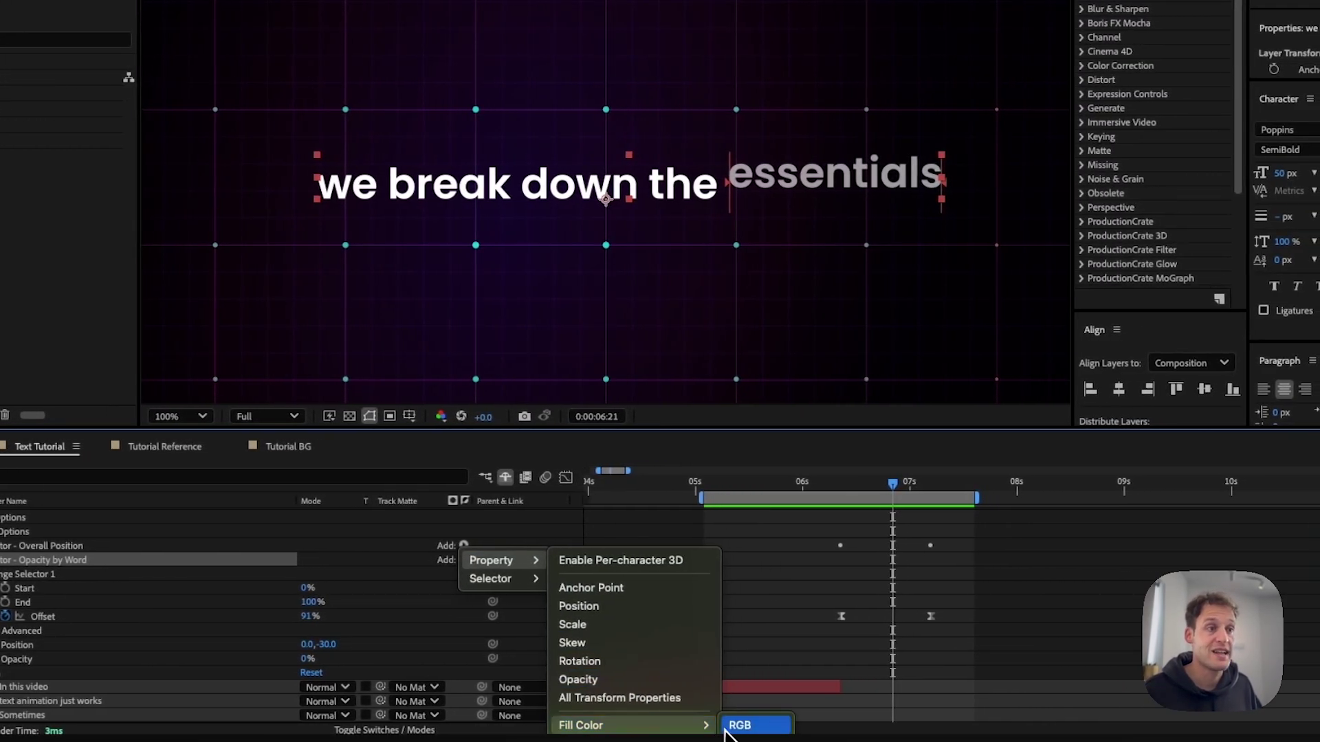
click(732, 730)
click(313, 673)
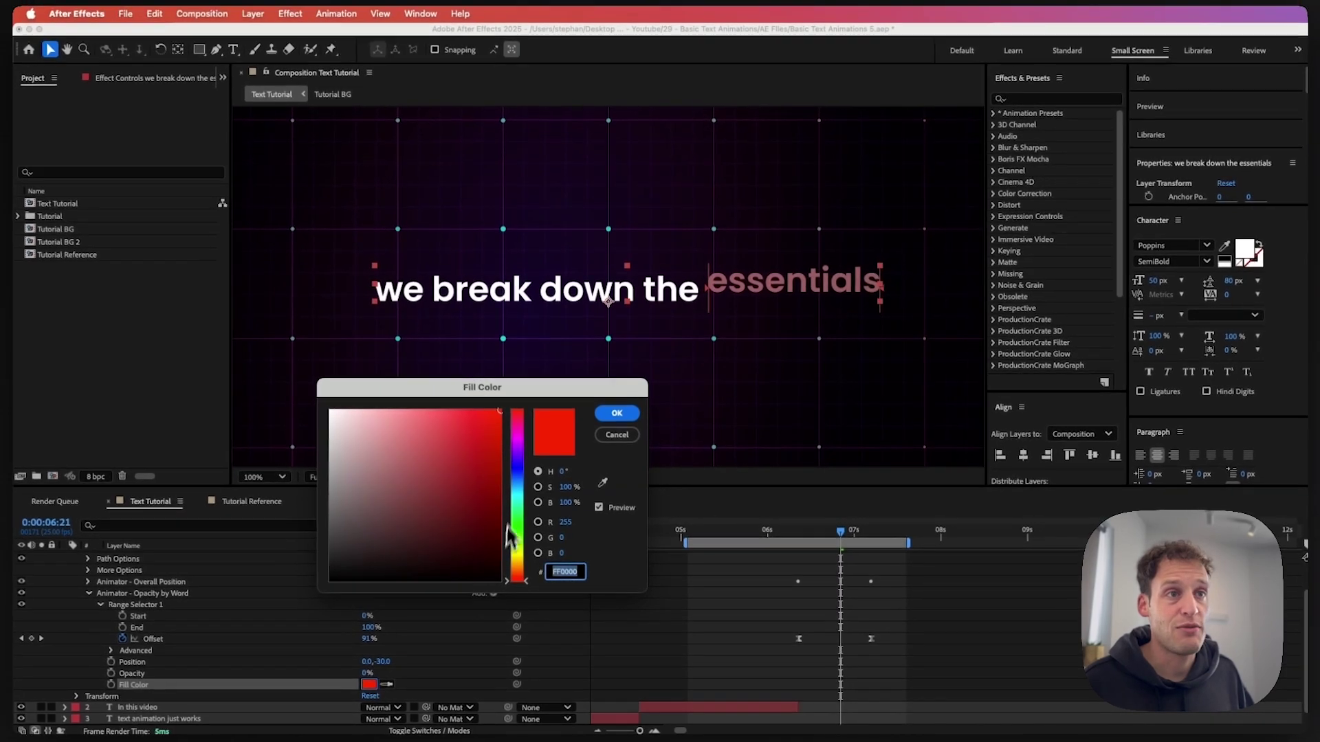
drag(513, 540, 514, 457)
click(616, 414)
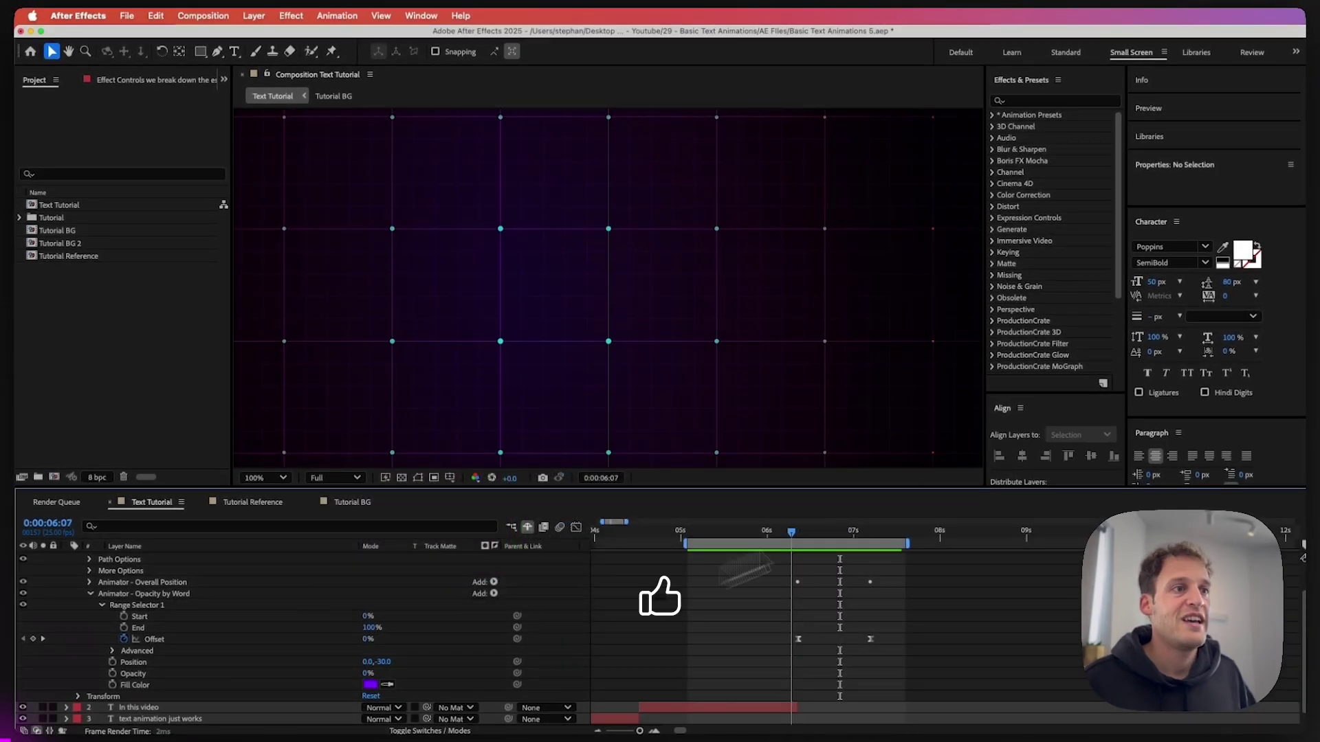
Add a Skew property to the Opacity by Word animator, slant the incoming words with it and preview the text sequence
drag(793, 534, 859, 562)
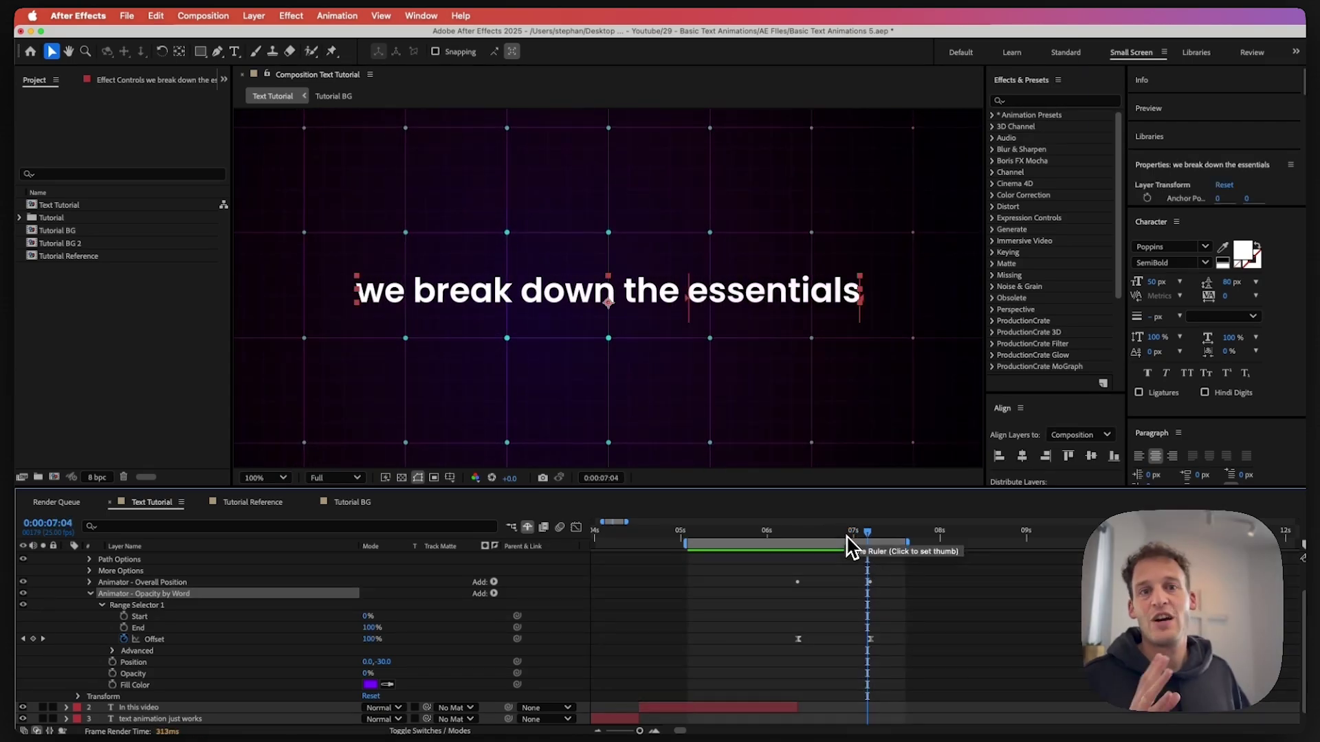
drag(859, 535, 835, 534)
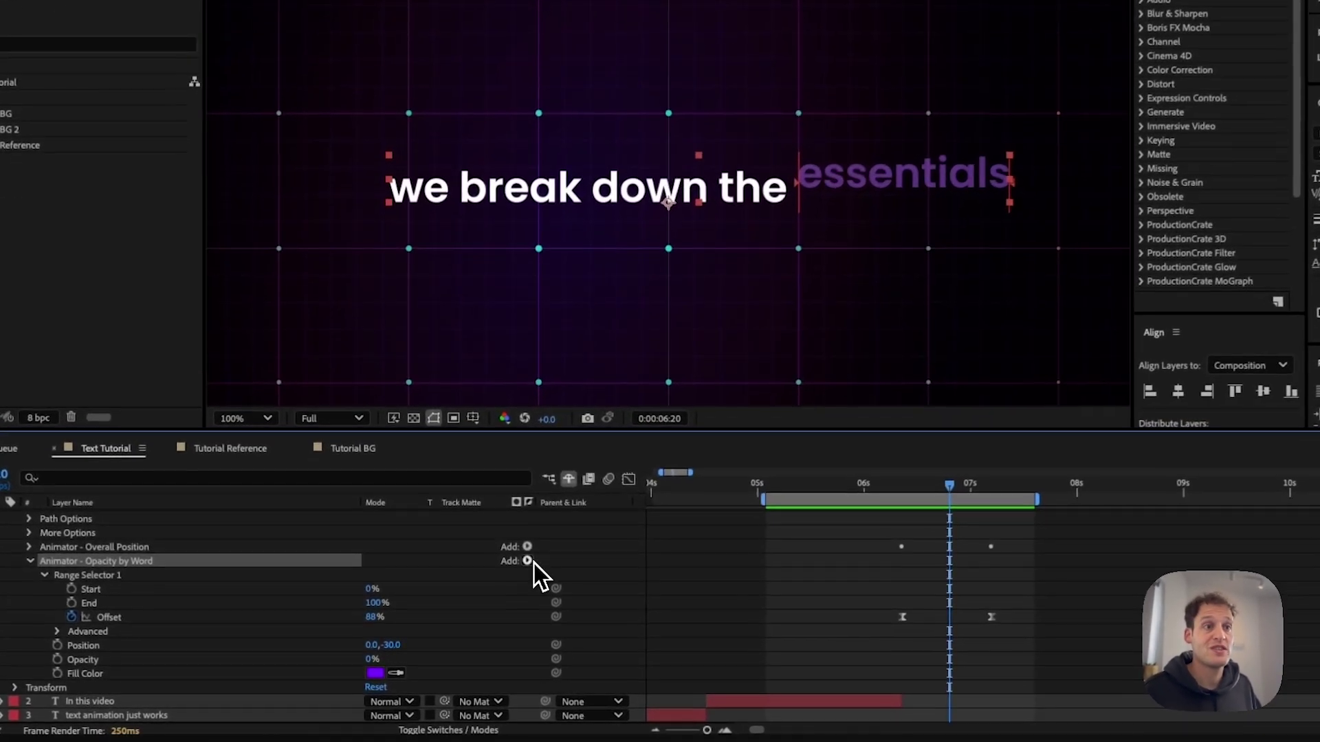
click(494, 593)
mouse_move(512, 594)
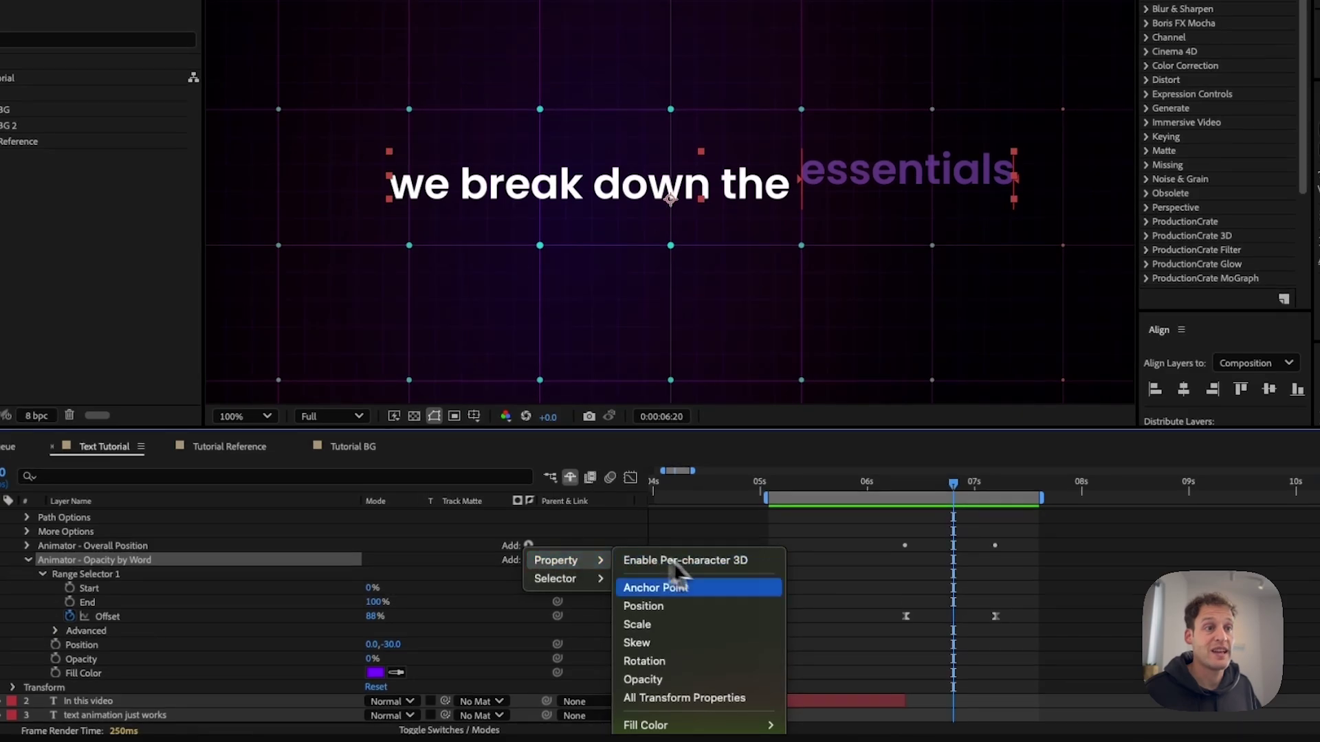
click(660, 643)
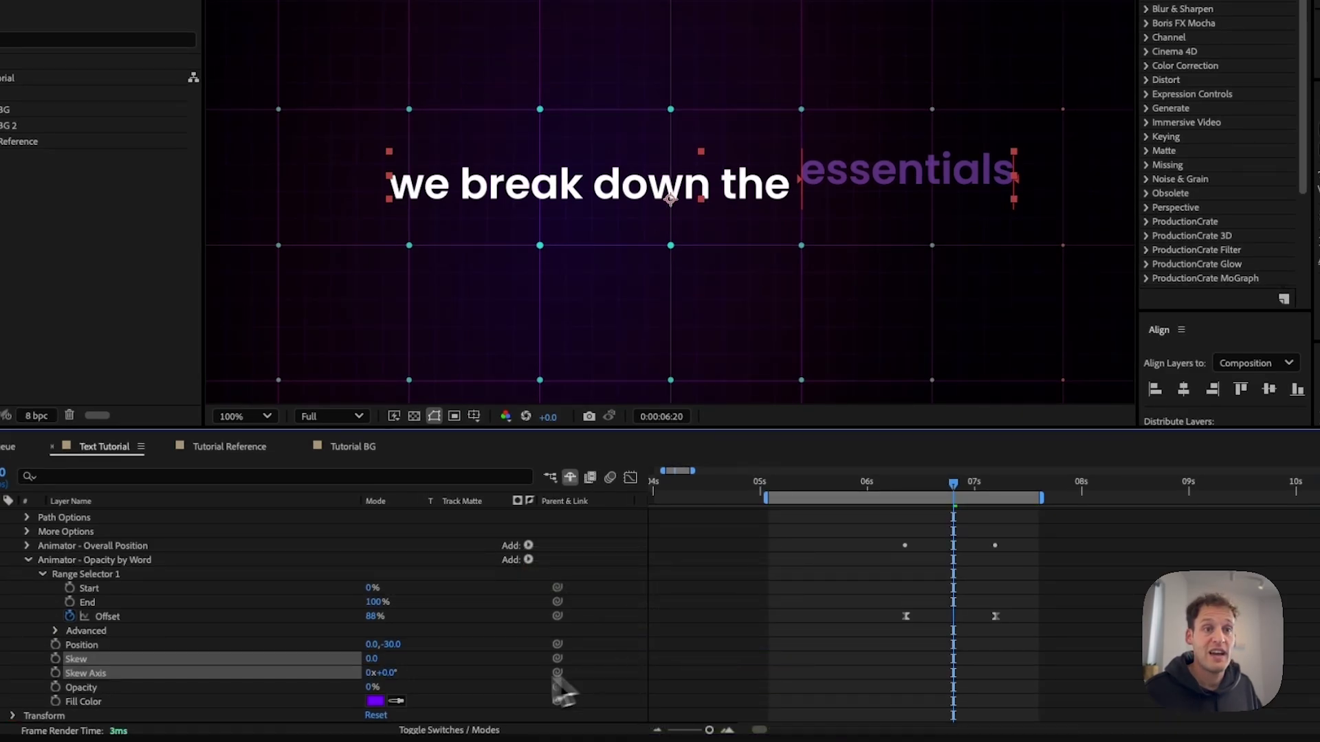
drag(381, 658, 402, 659)
key(space)
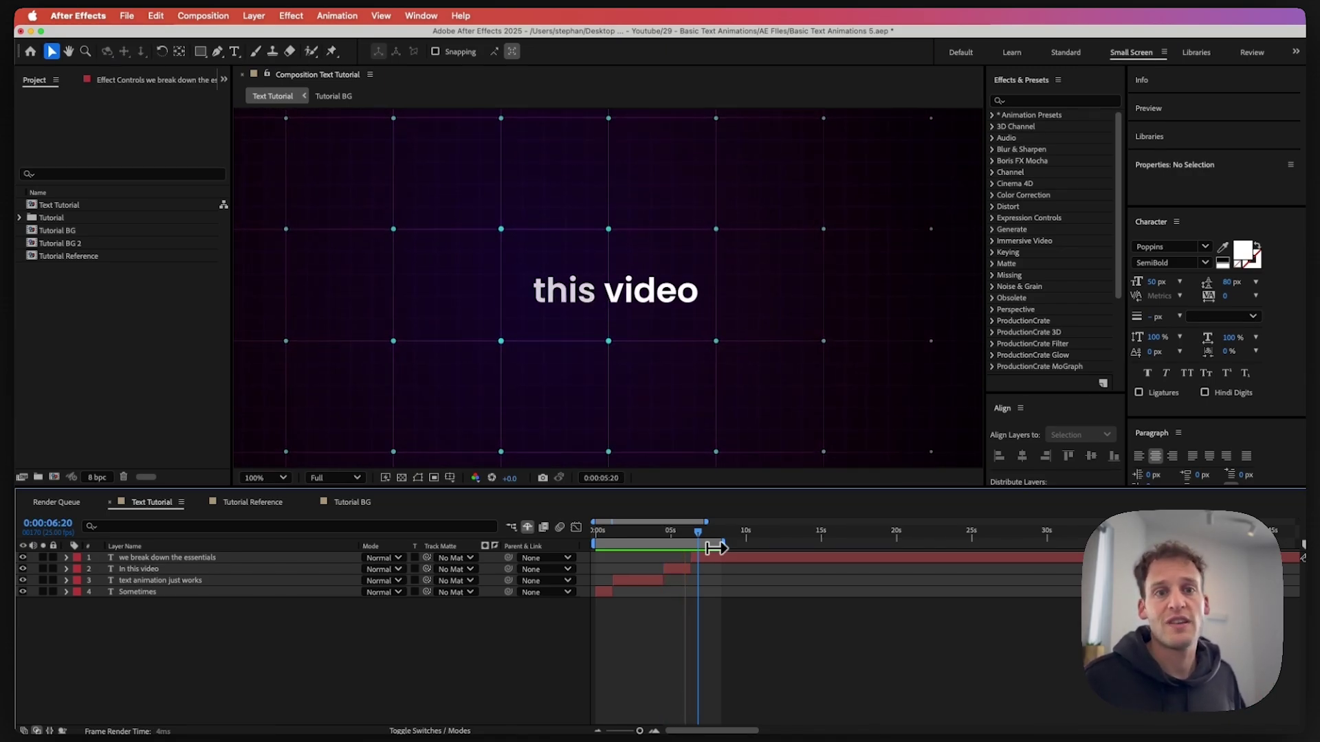
key(space)
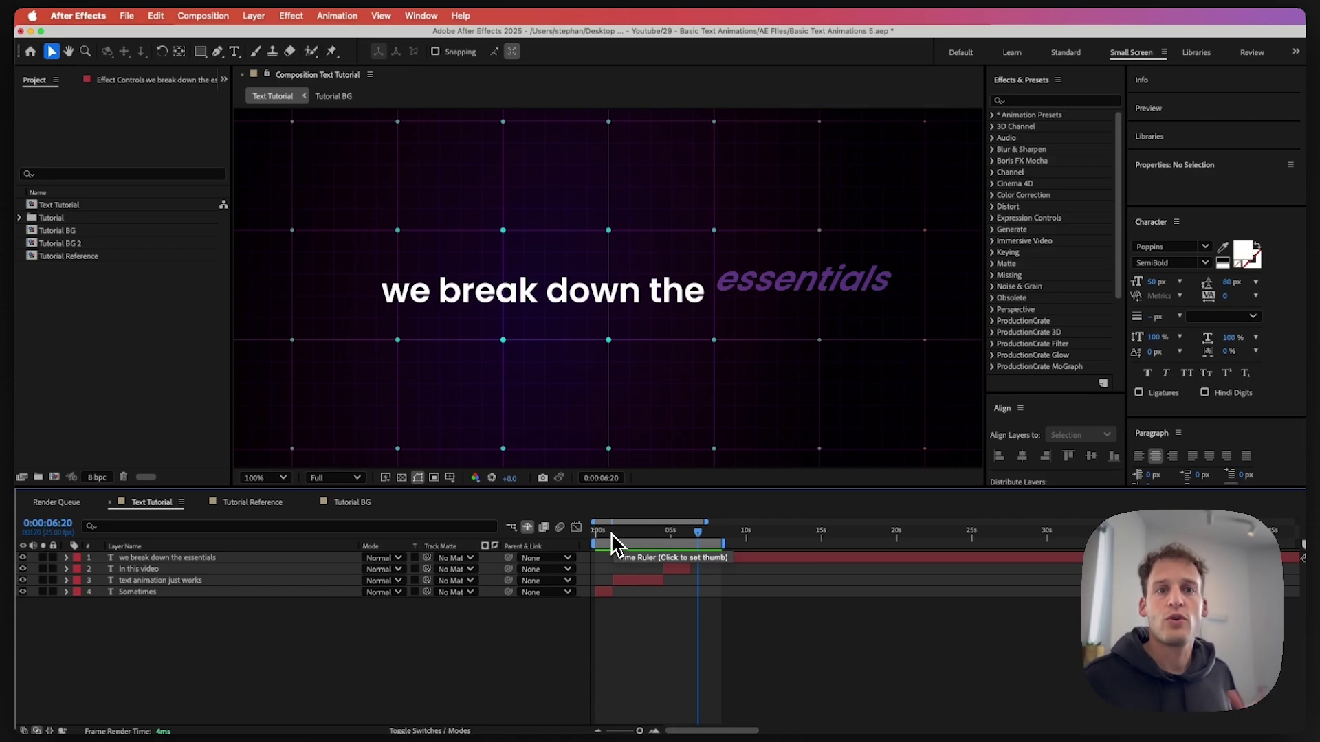
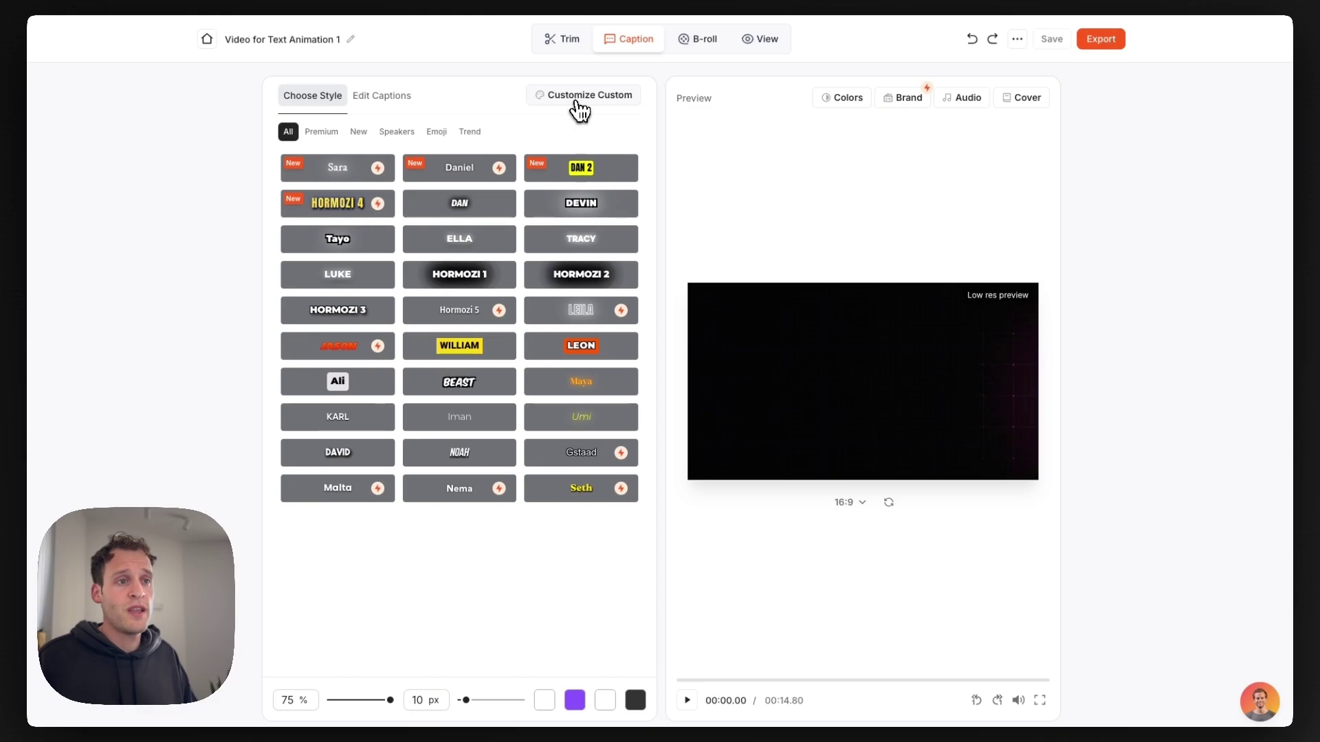
Switch to the Submagic caption editor, try the 1:1 and 9:16 video ratios and return to 16:9
drag(695, 680, 721, 681)
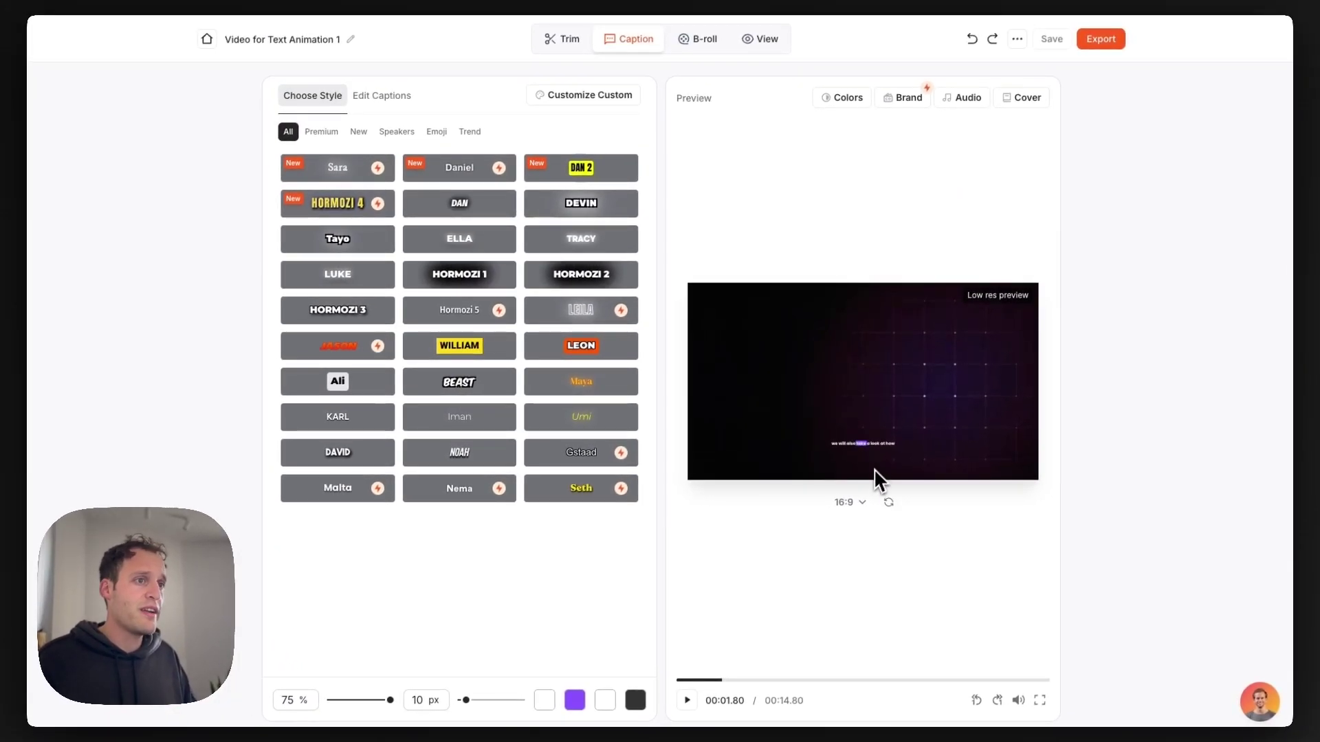
click(862, 502)
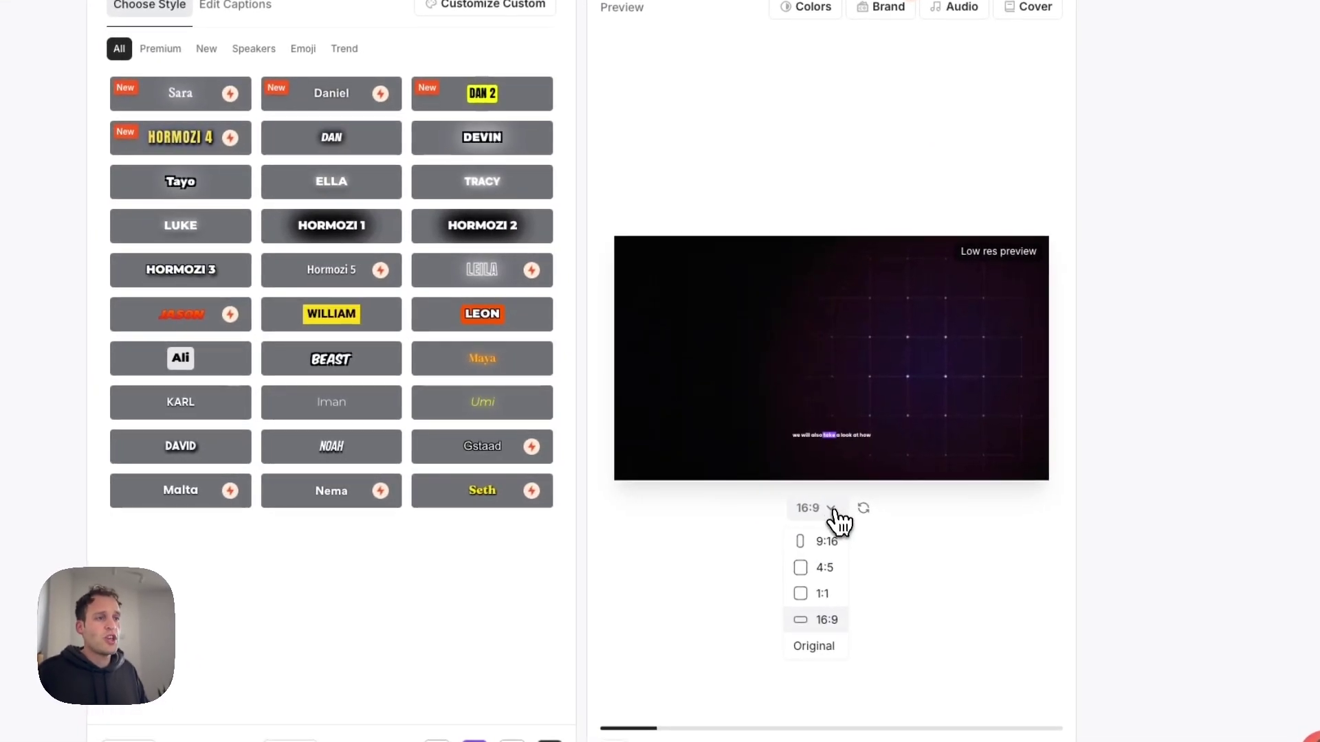
click(828, 595)
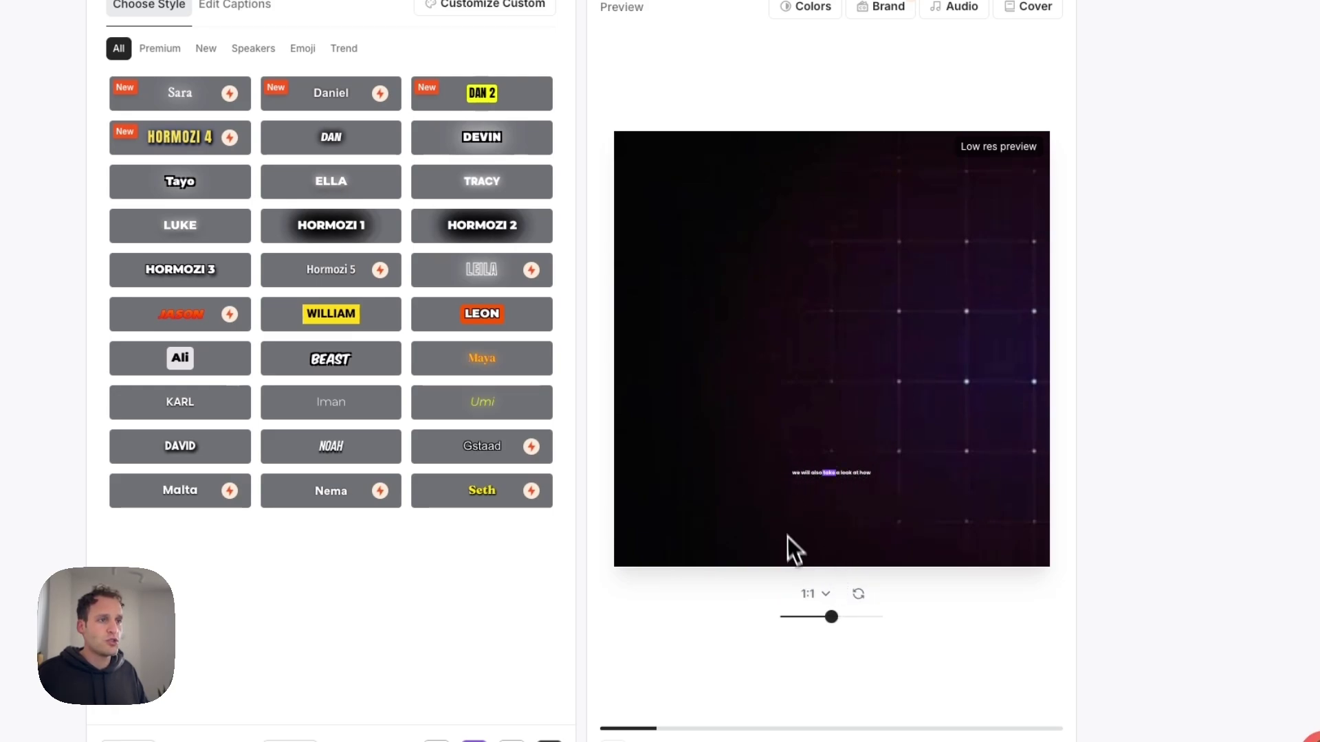
click(814, 593)
click(817, 465)
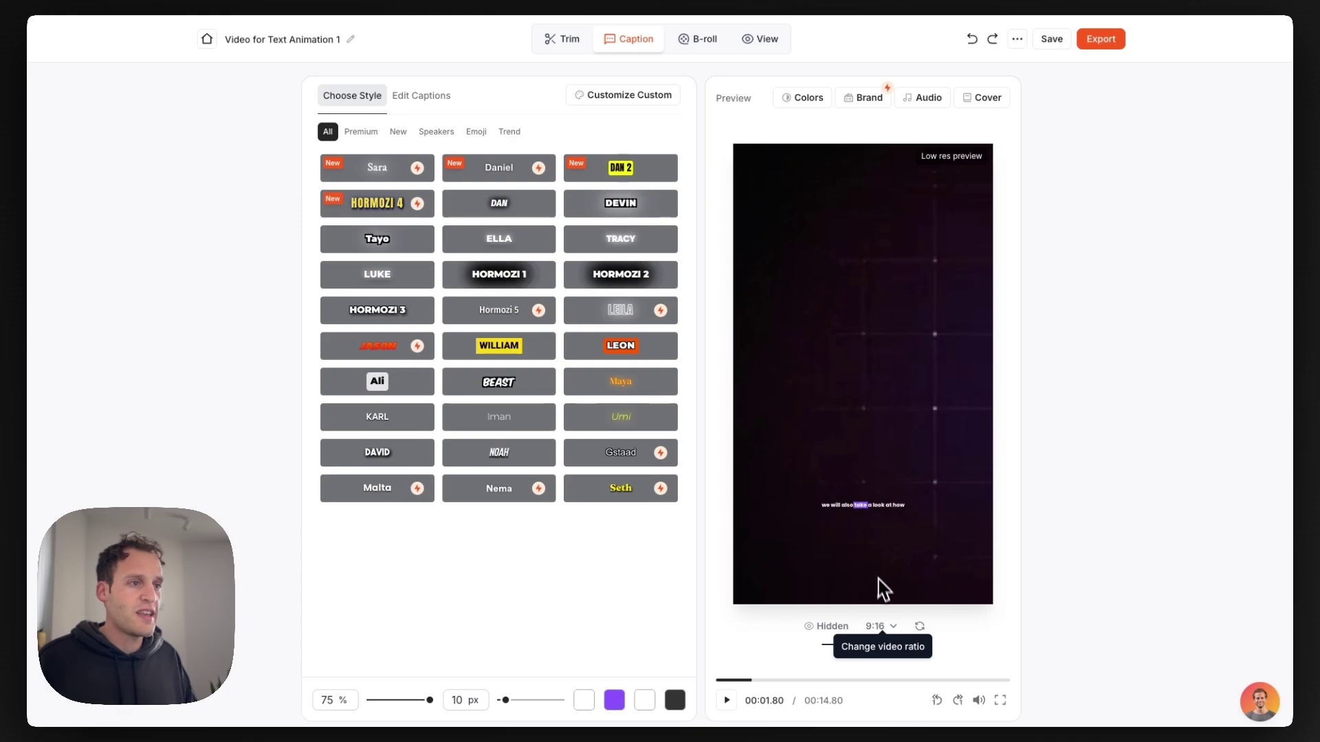
click(881, 627)
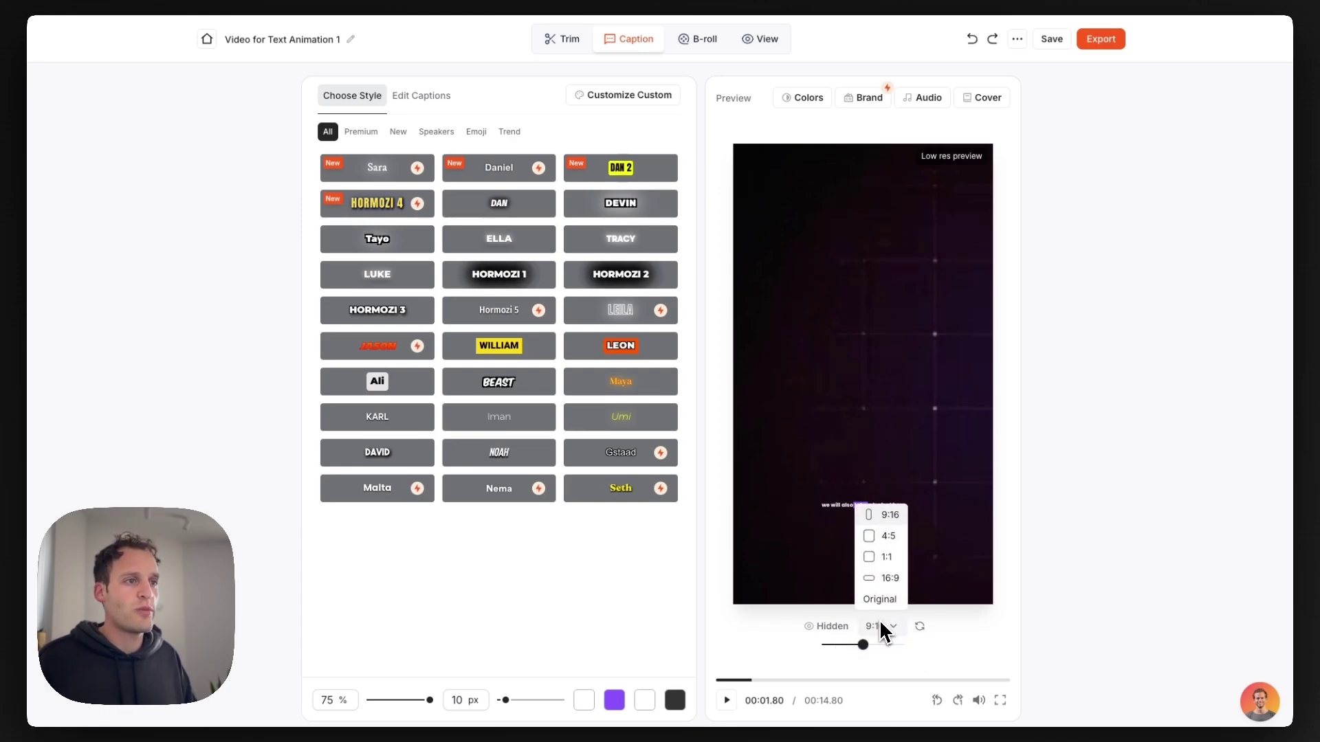
click(887, 578)
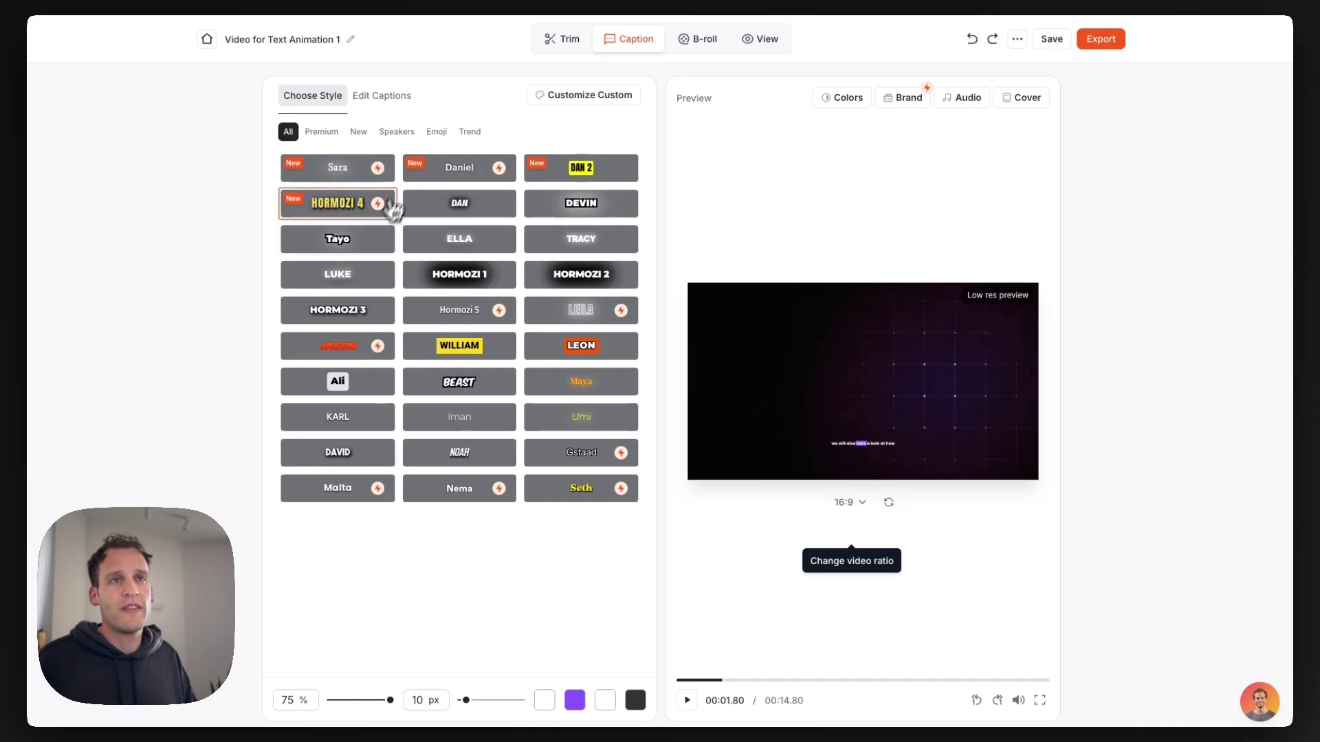
Compare the Leon, Beast and Ali caption styles on the preview and apply Leon
click(560, 352)
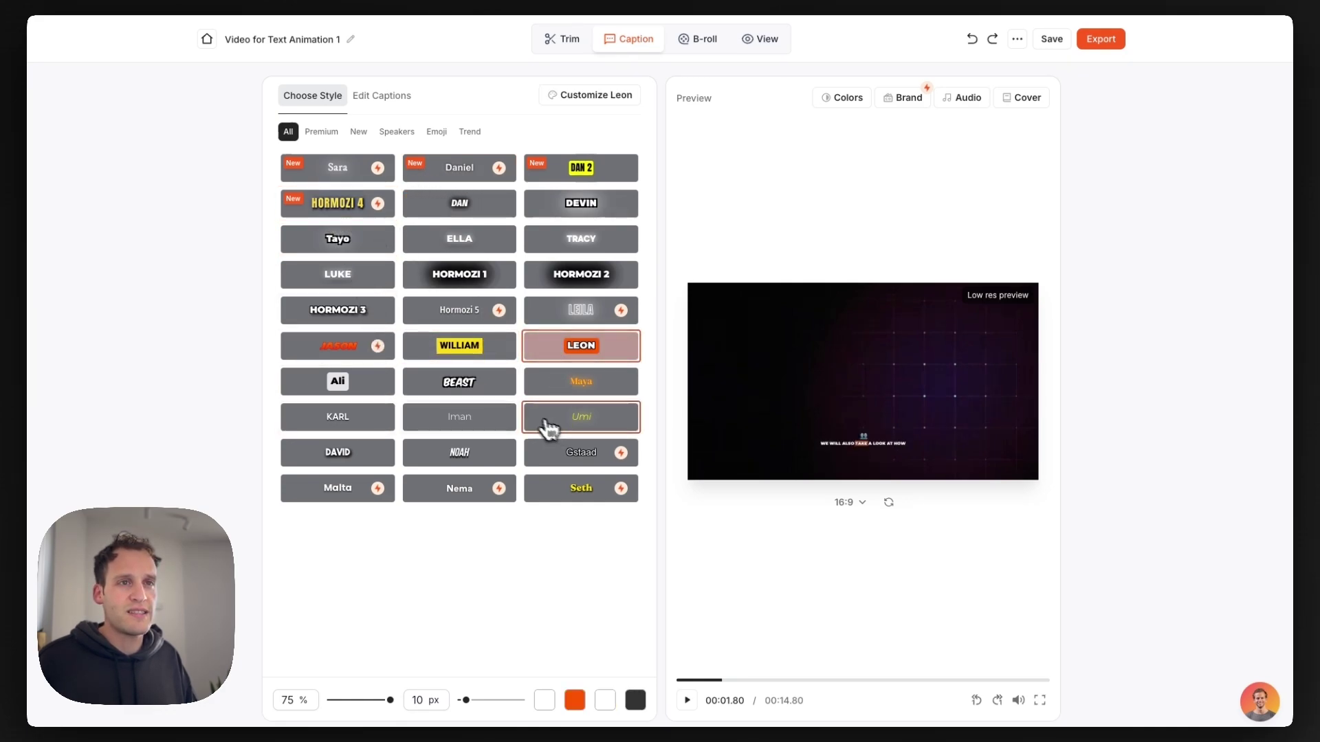
click(471, 388)
click(334, 385)
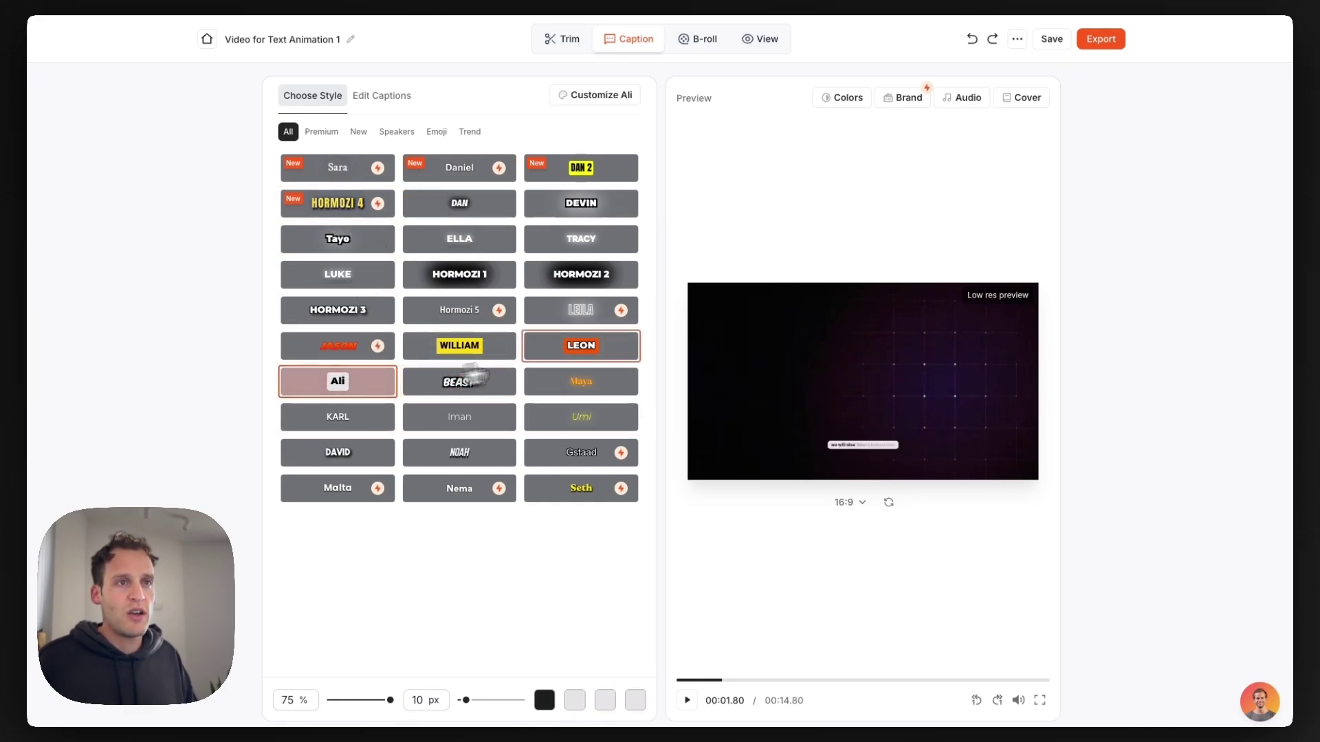
click(610, 349)
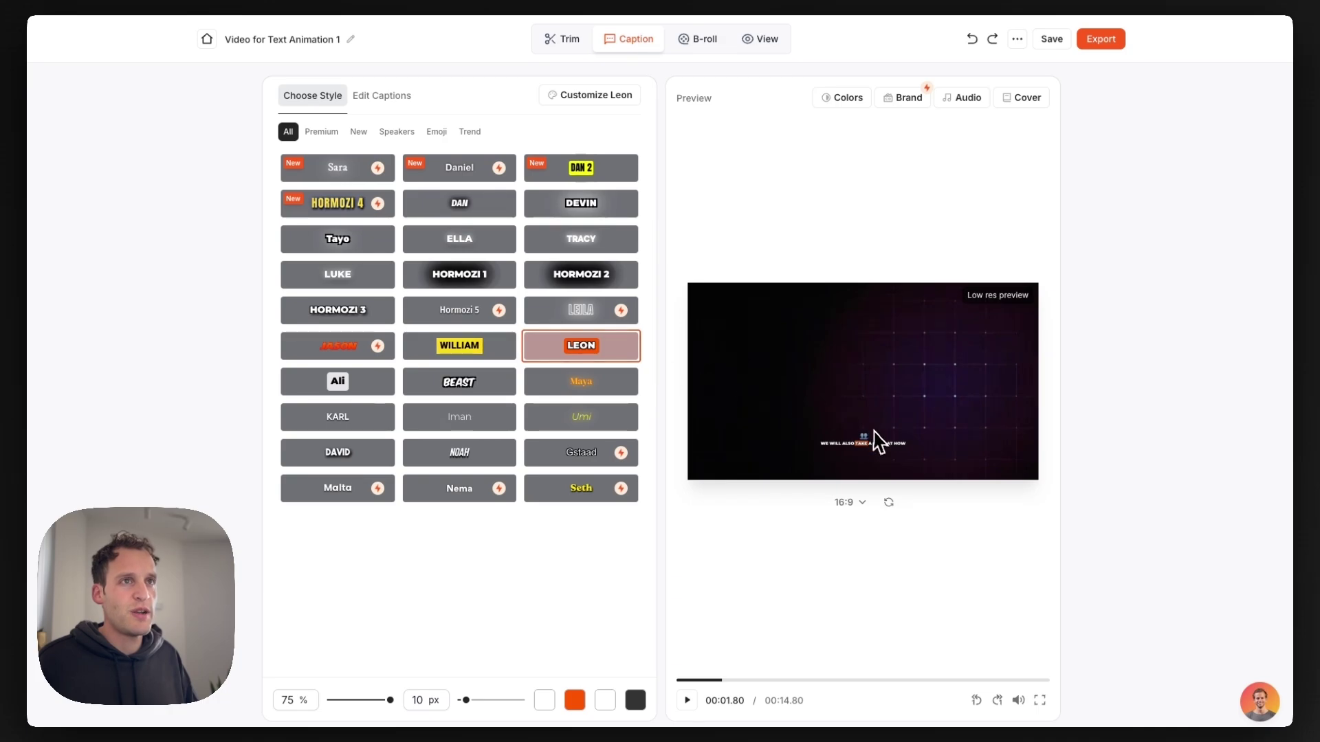
Customize the Leon style with a font size of 27 px and a Position Y of 36%
click(584, 104)
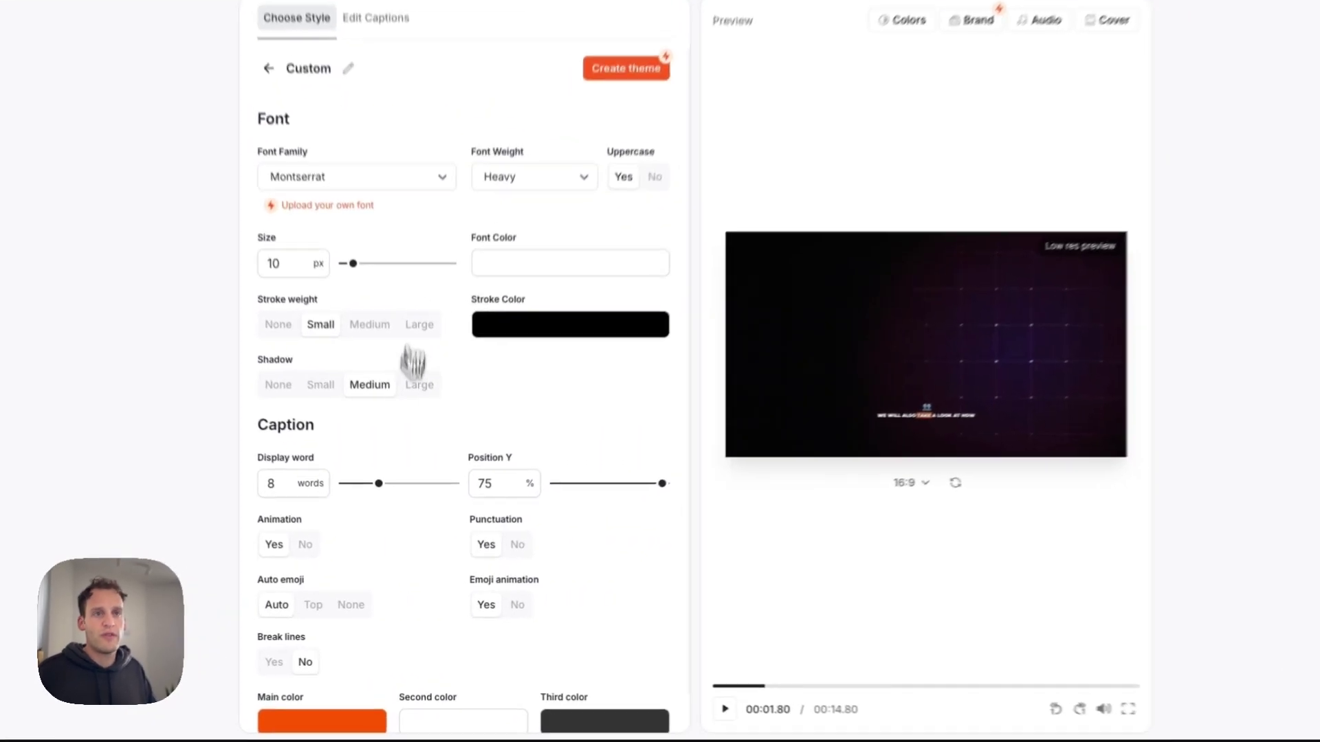
drag(347, 232, 375, 233)
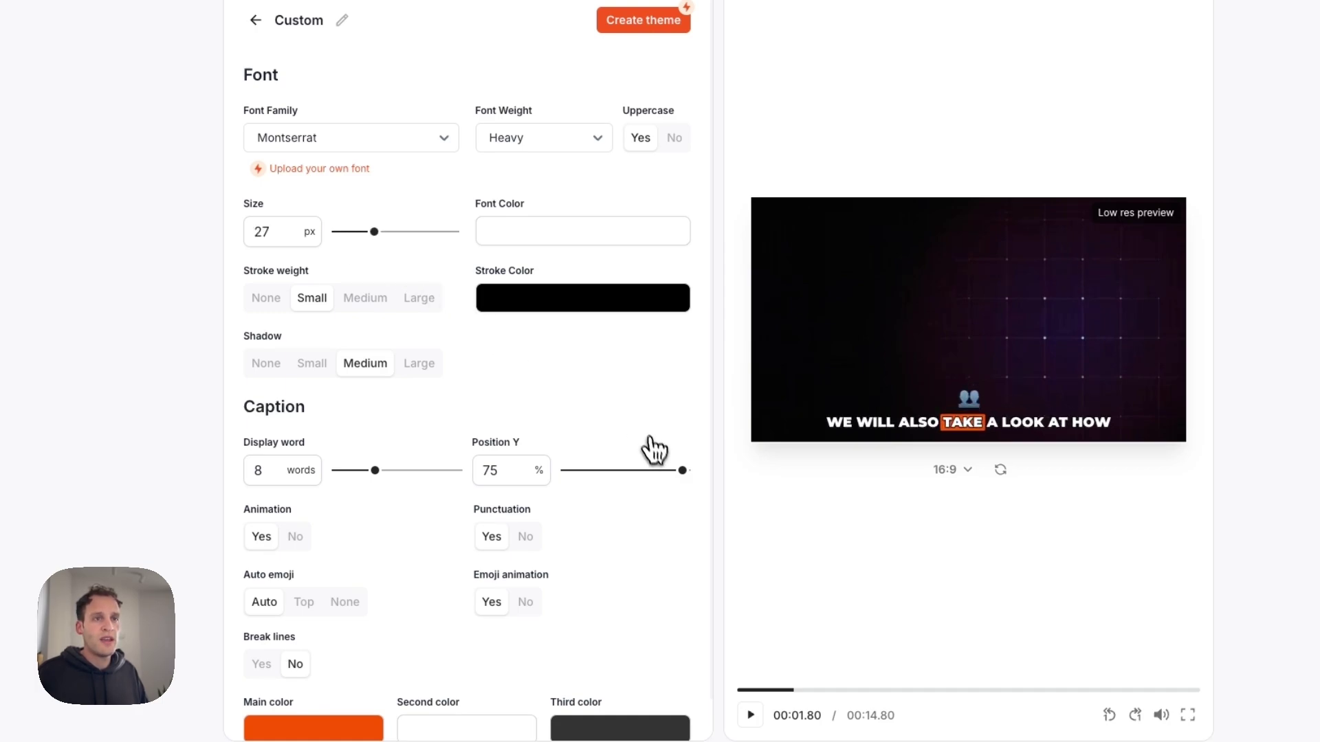
drag(684, 473, 623, 467)
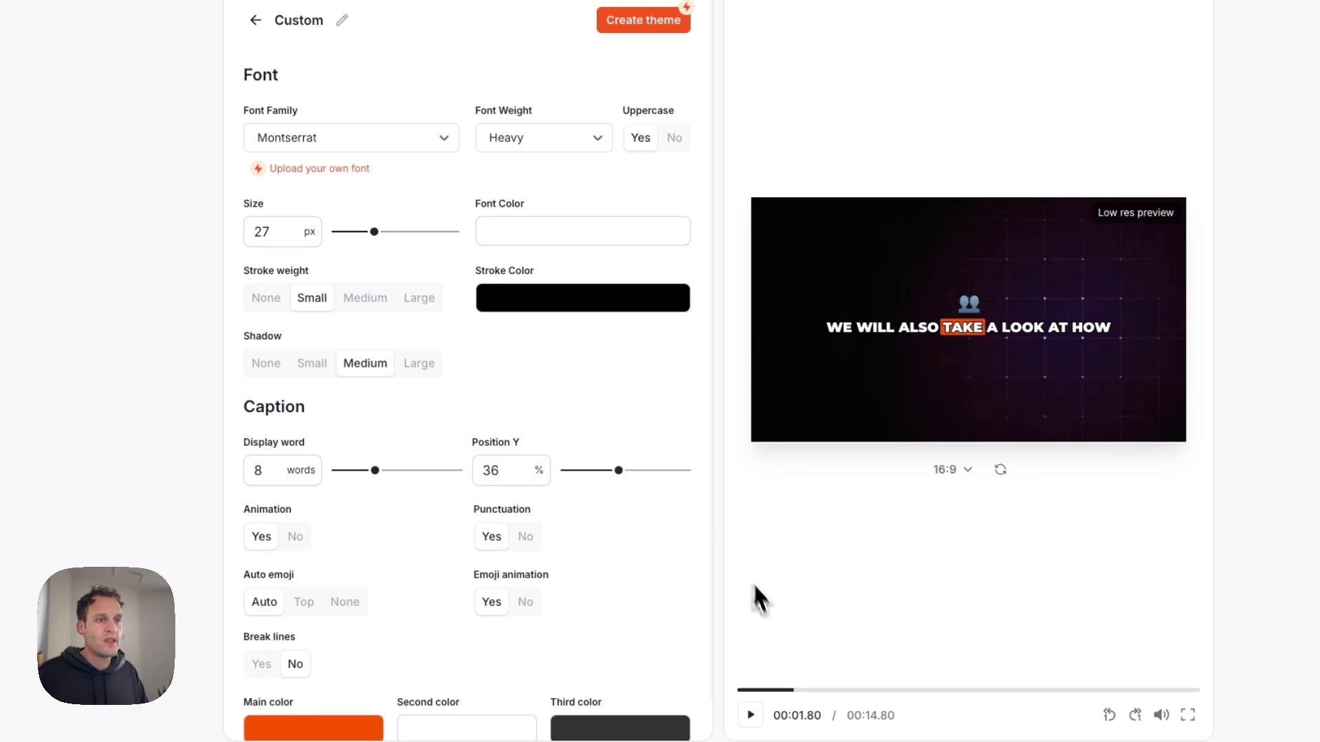
Play the captioned video from its beginning and return to the opening caption
click(742, 690)
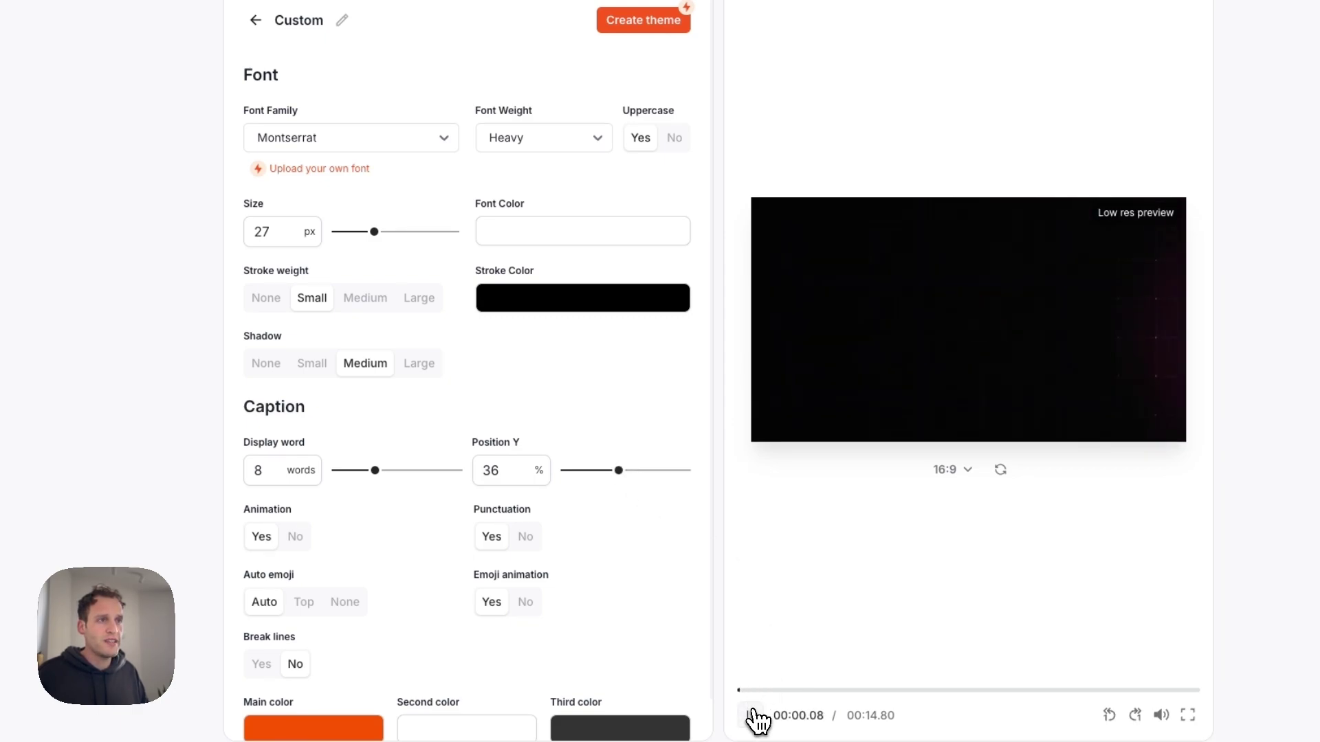
click(754, 714)
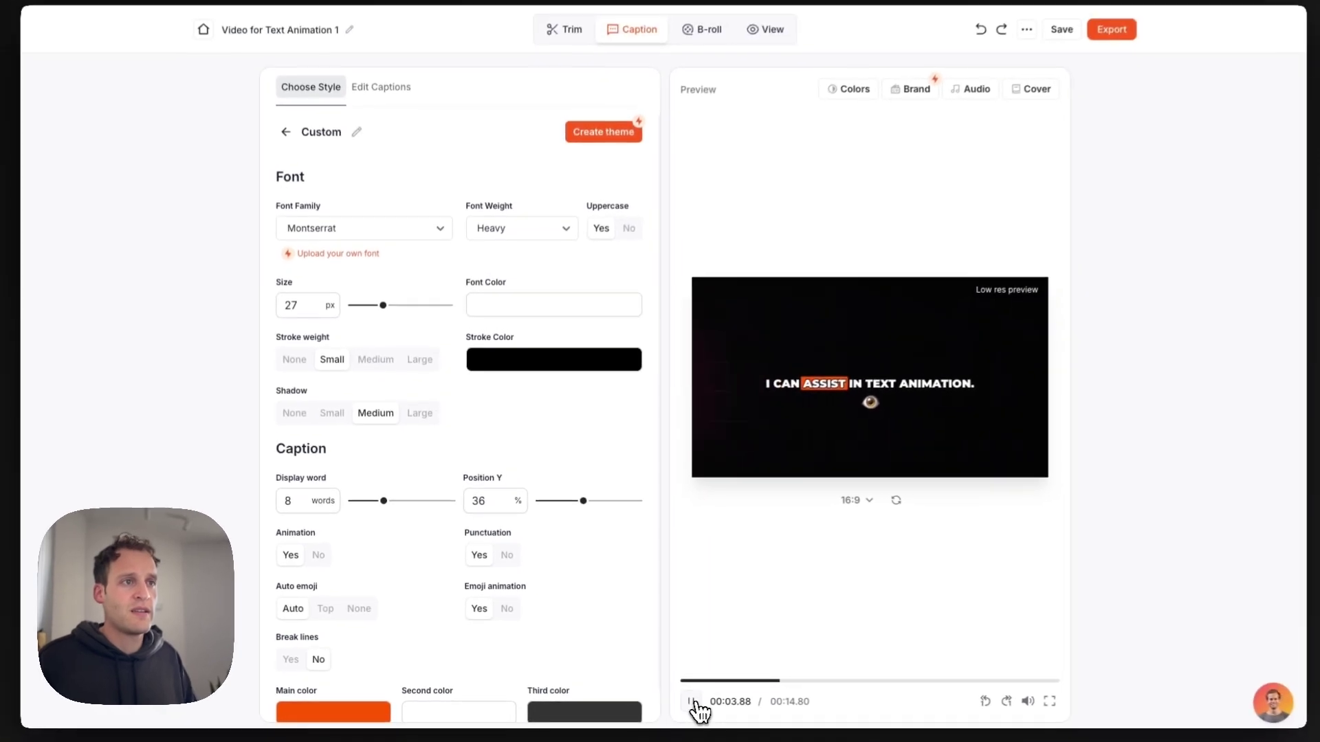
click(693, 701)
click(694, 680)
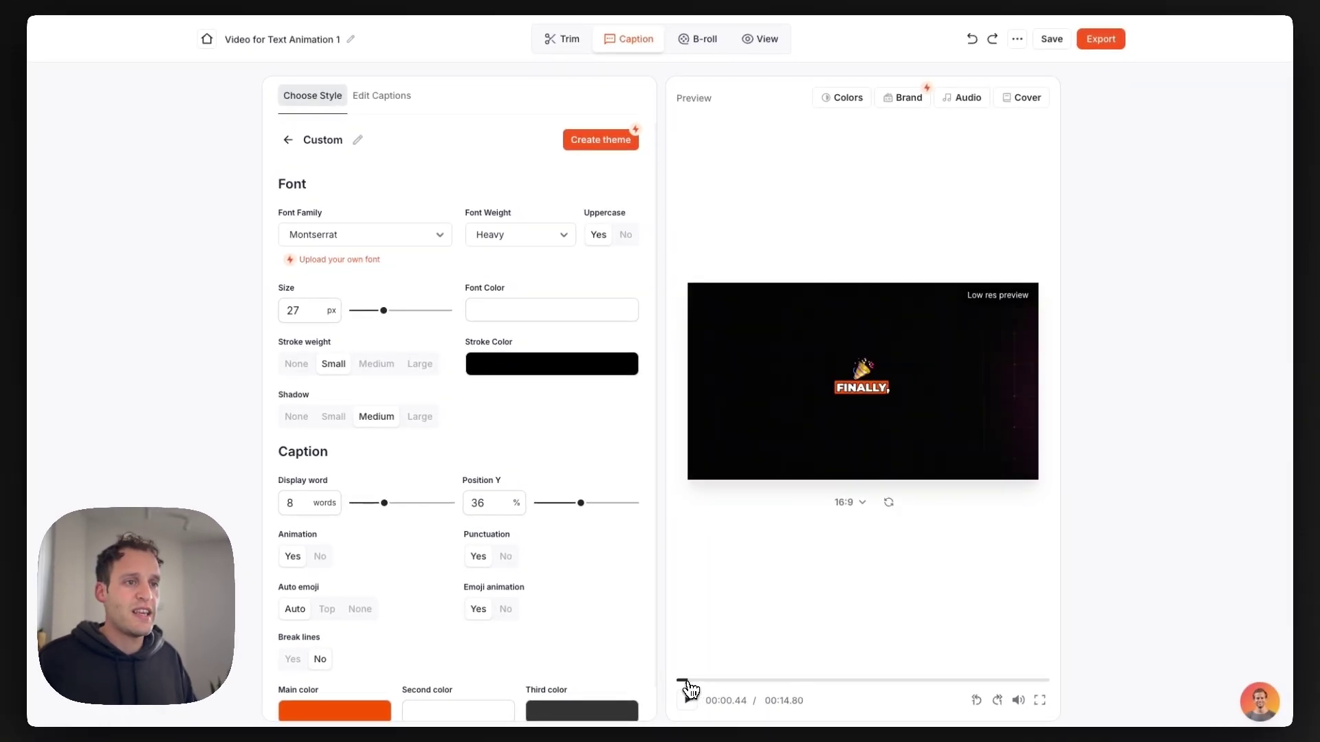
Set auto emoji to None and the caption's Position Y to 34%
click(691, 681)
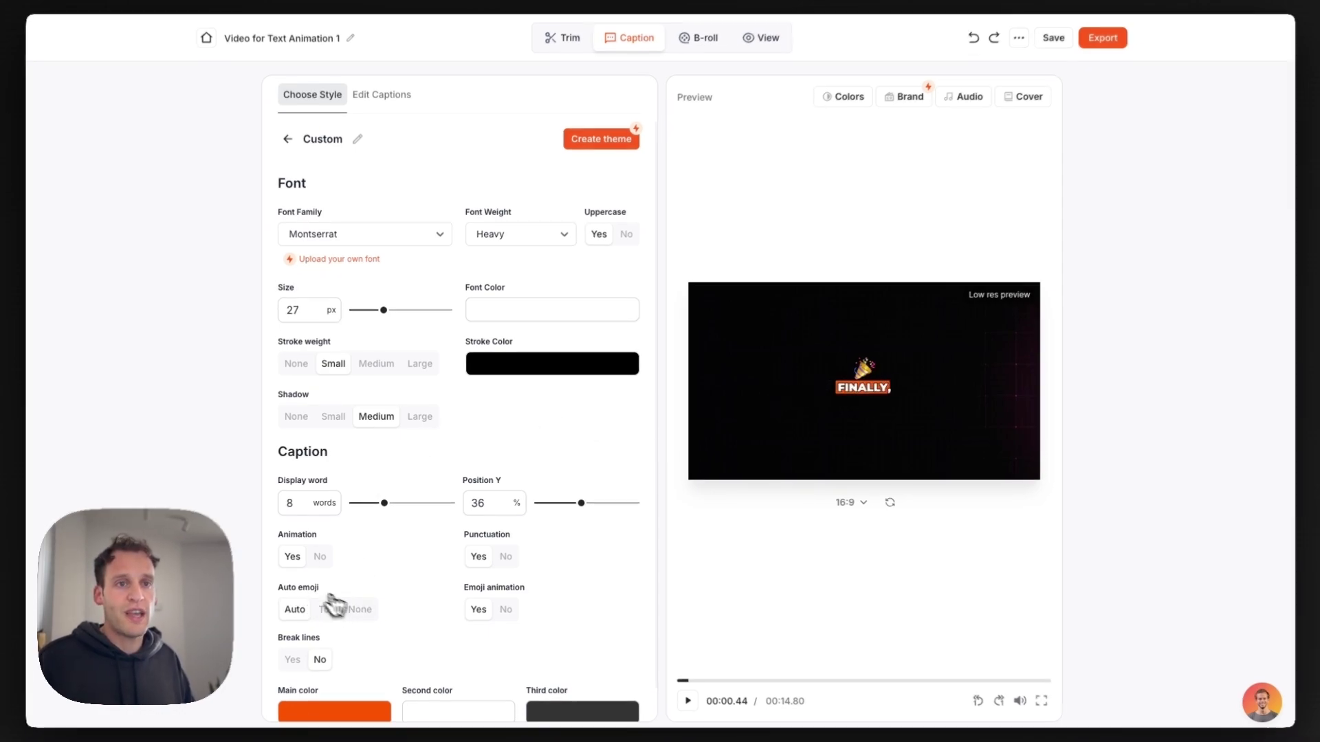
click(359, 609)
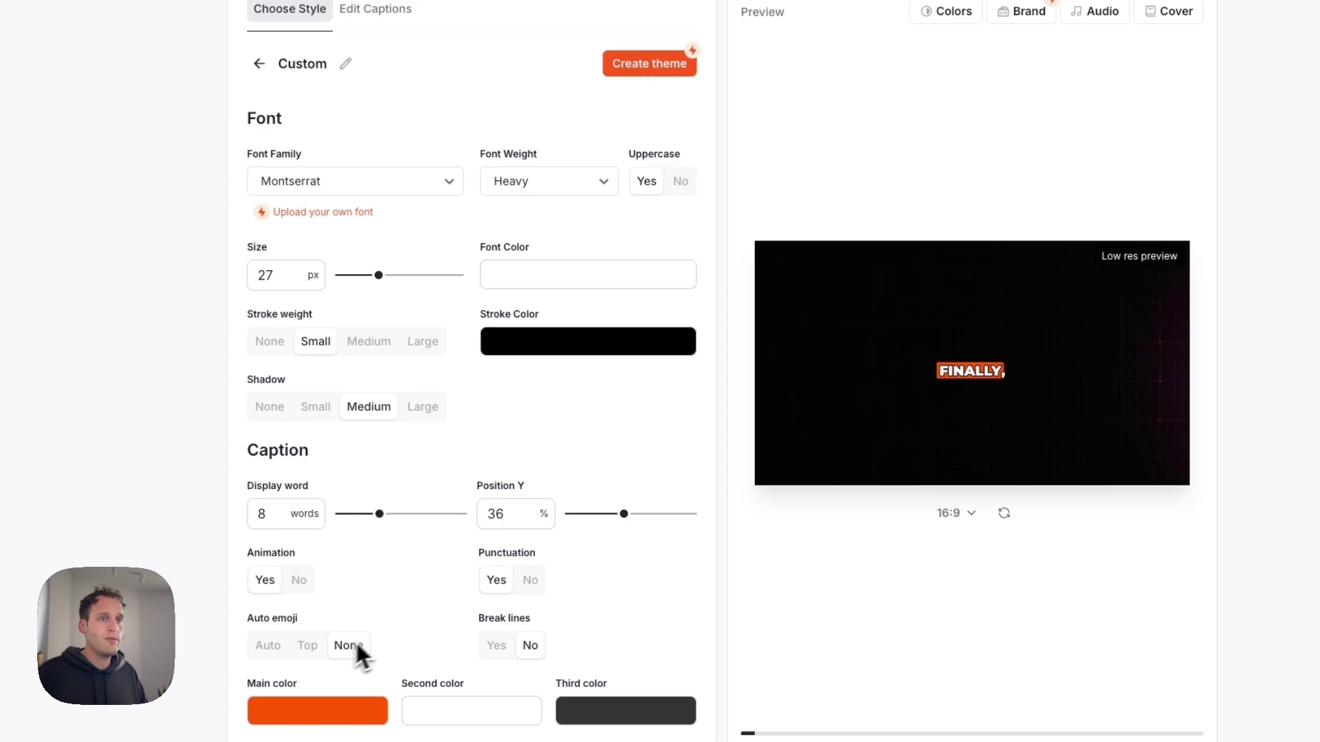
click(621, 514)
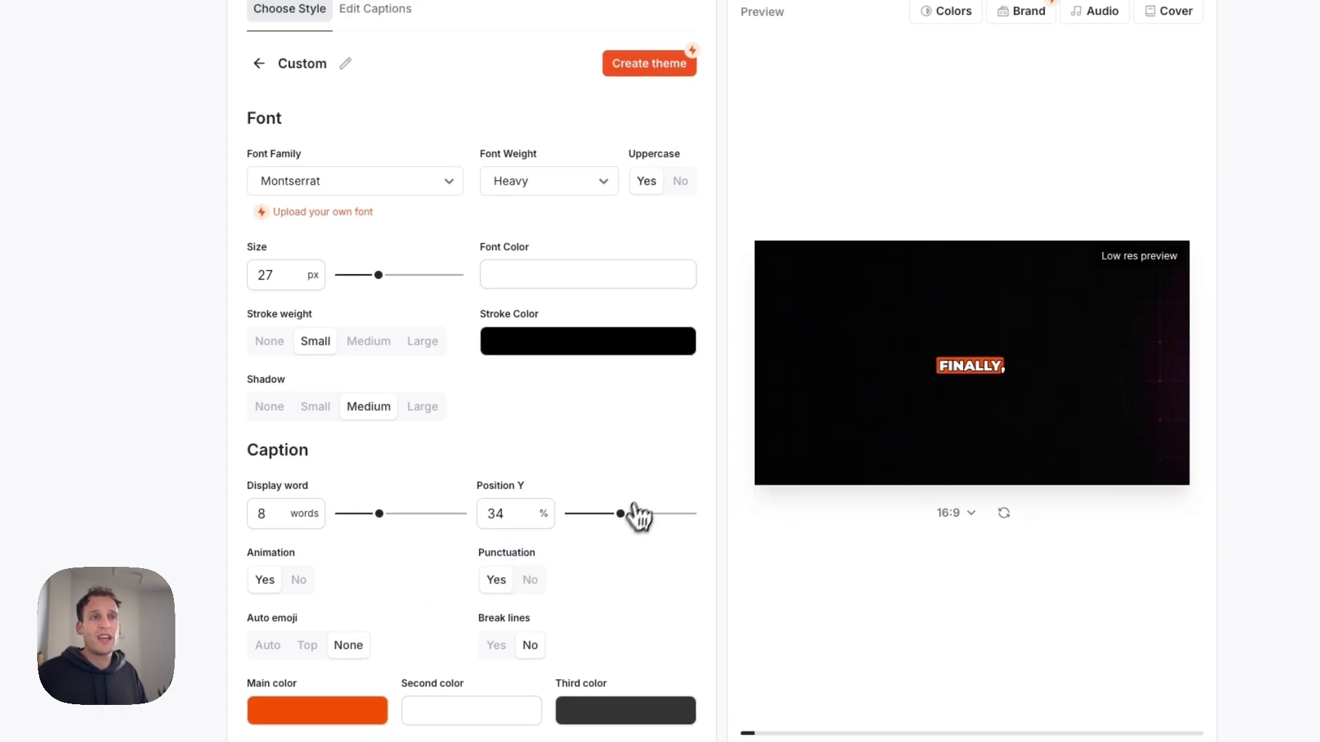
Set the caption font to Poppins Bold without uppercase, and set its stroke weight and shadow to None
click(323, 187)
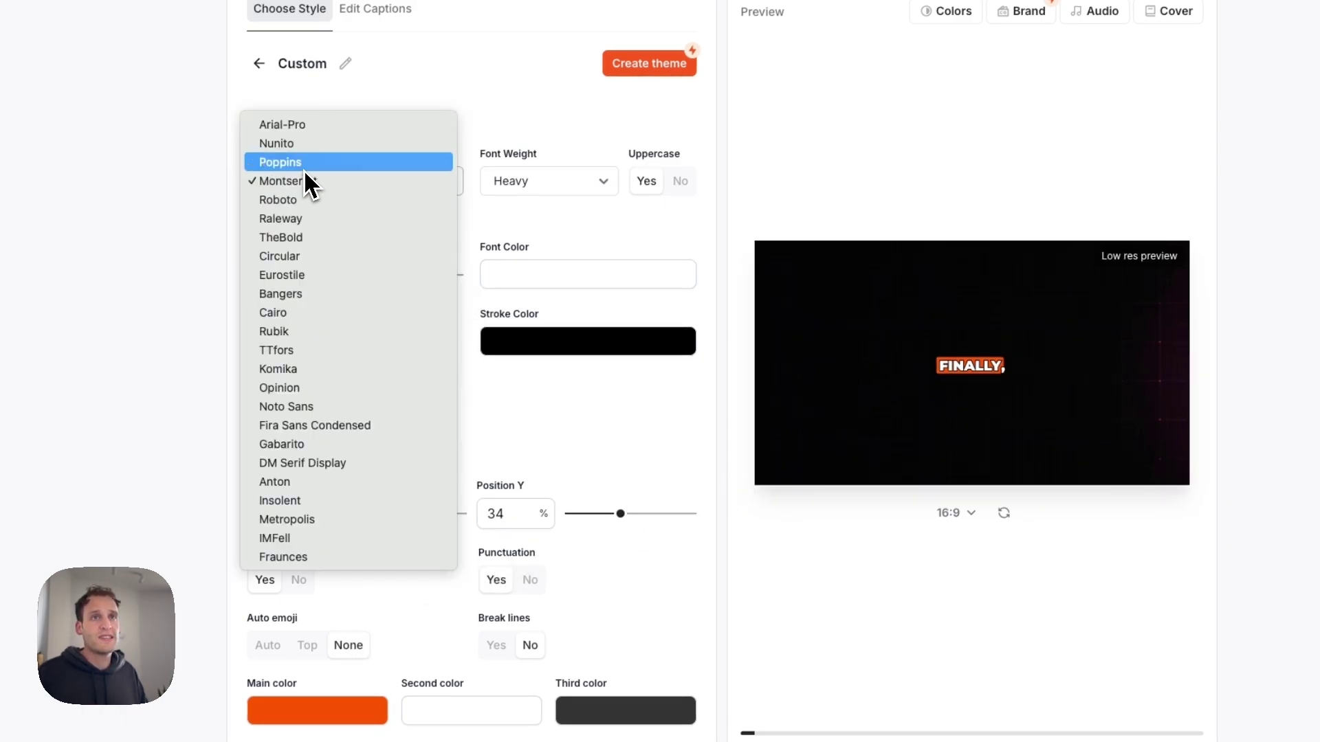
click(303, 169)
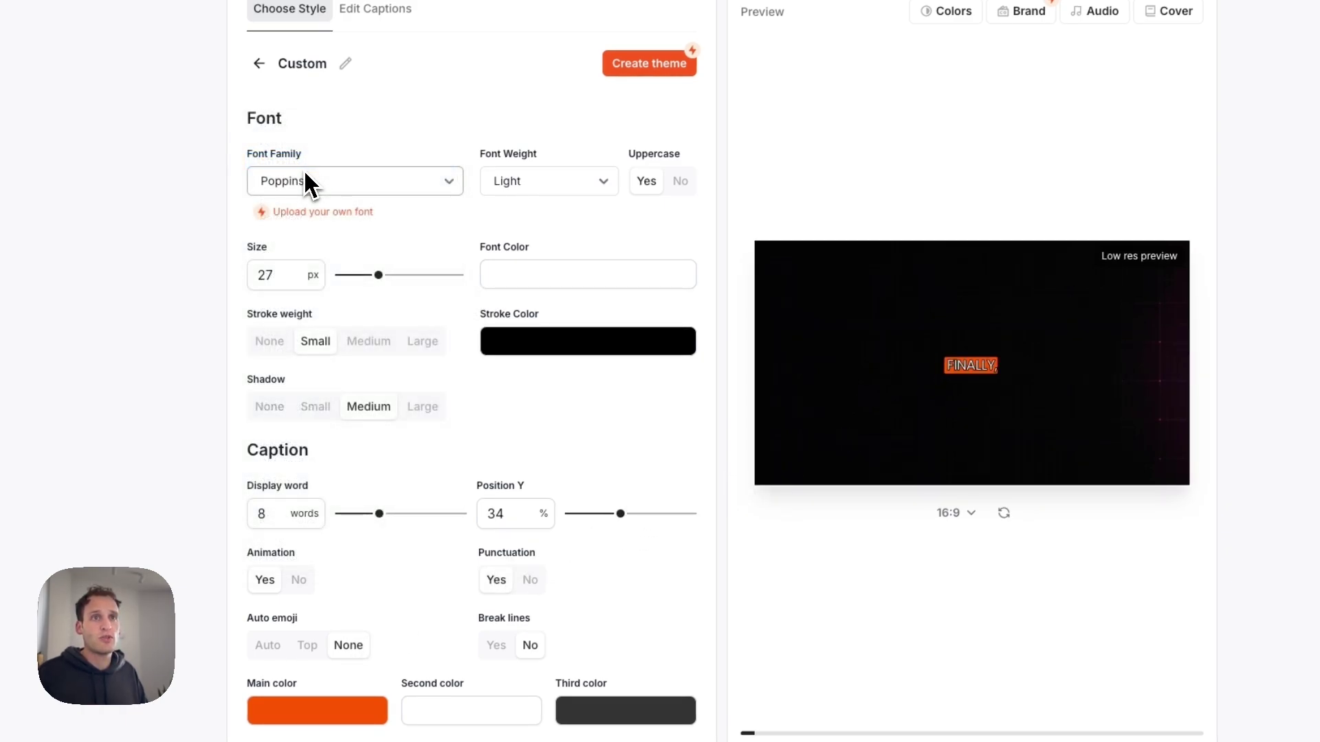
click(574, 187)
click(540, 219)
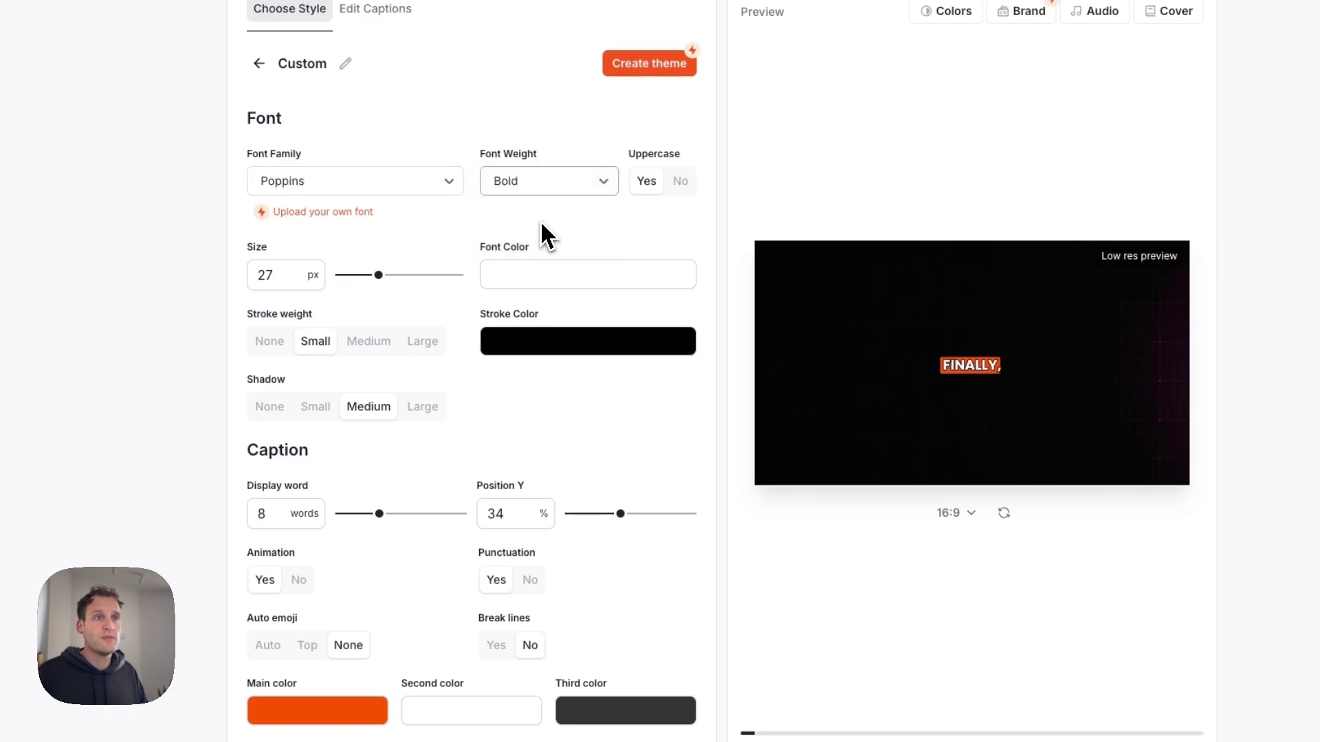
click(679, 183)
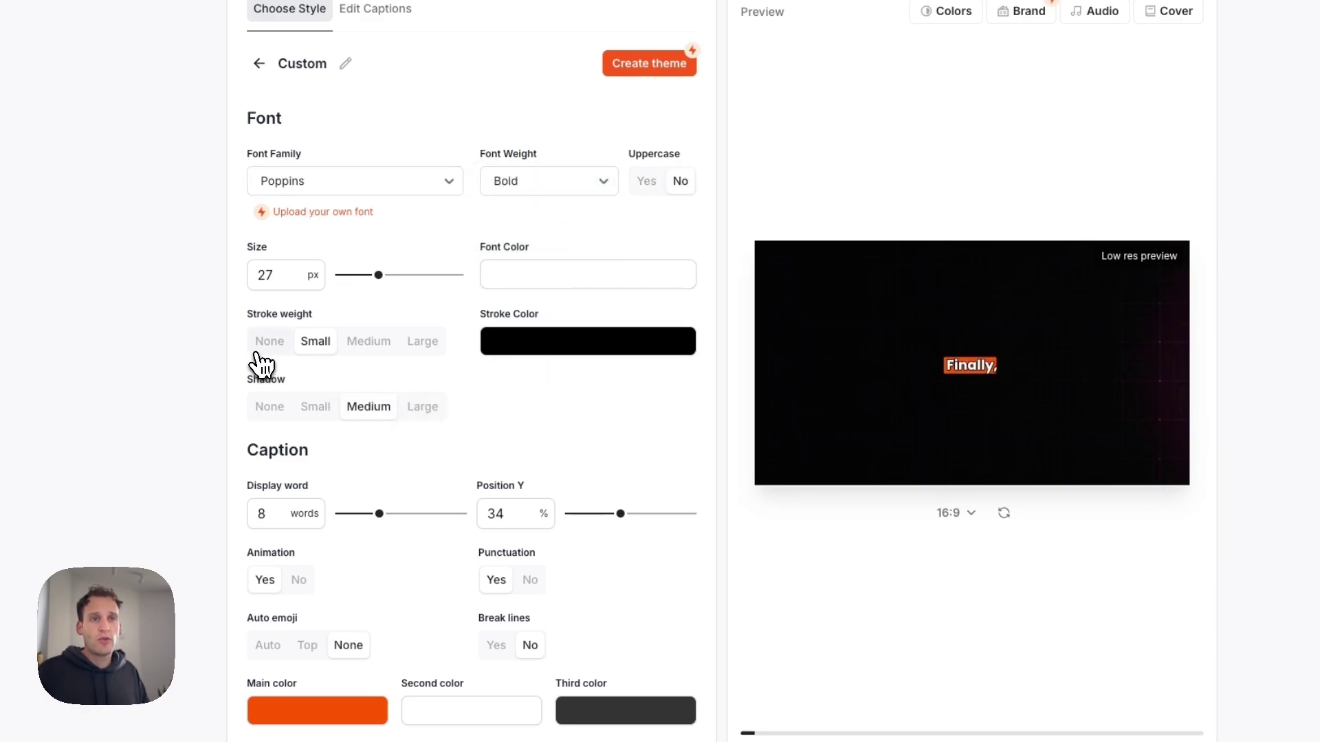
click(270, 344)
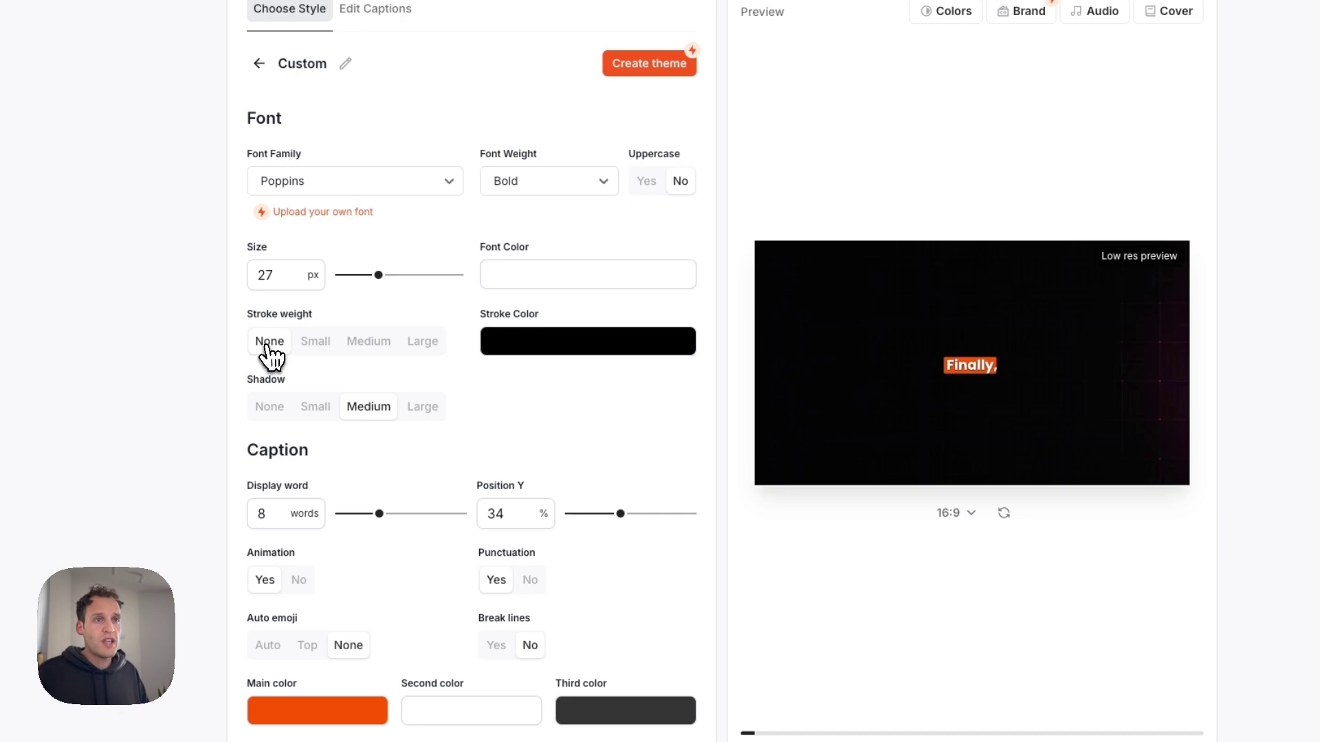
click(270, 412)
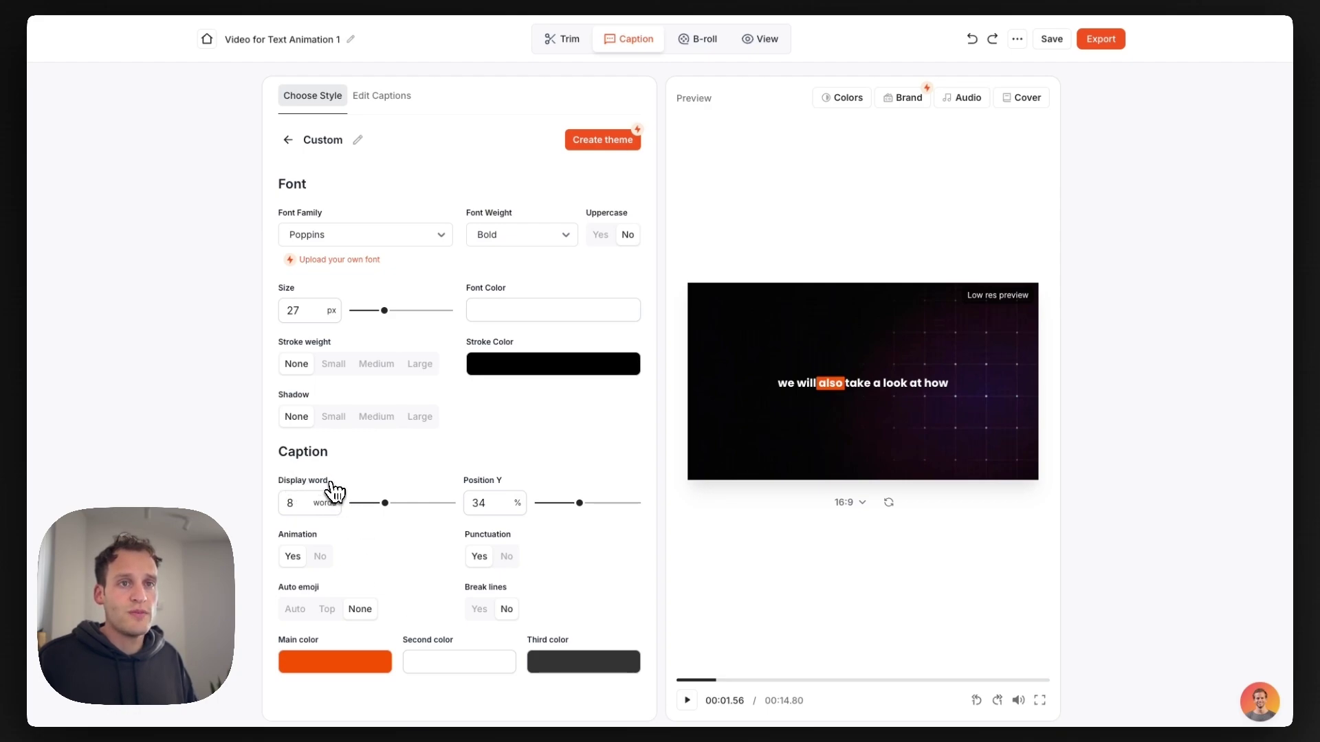
Set the captions to display 6 words with a purple main color and preview them
drag(388, 509, 352, 512)
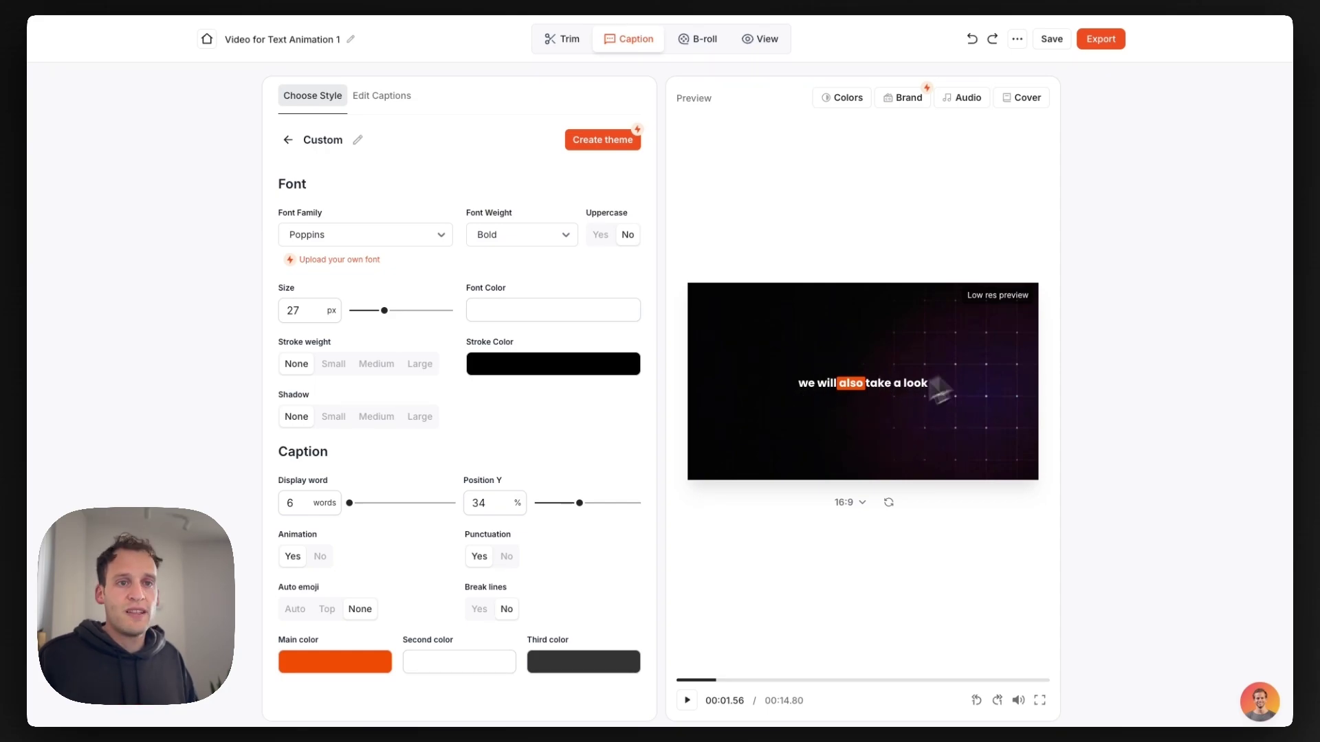
click(328, 672)
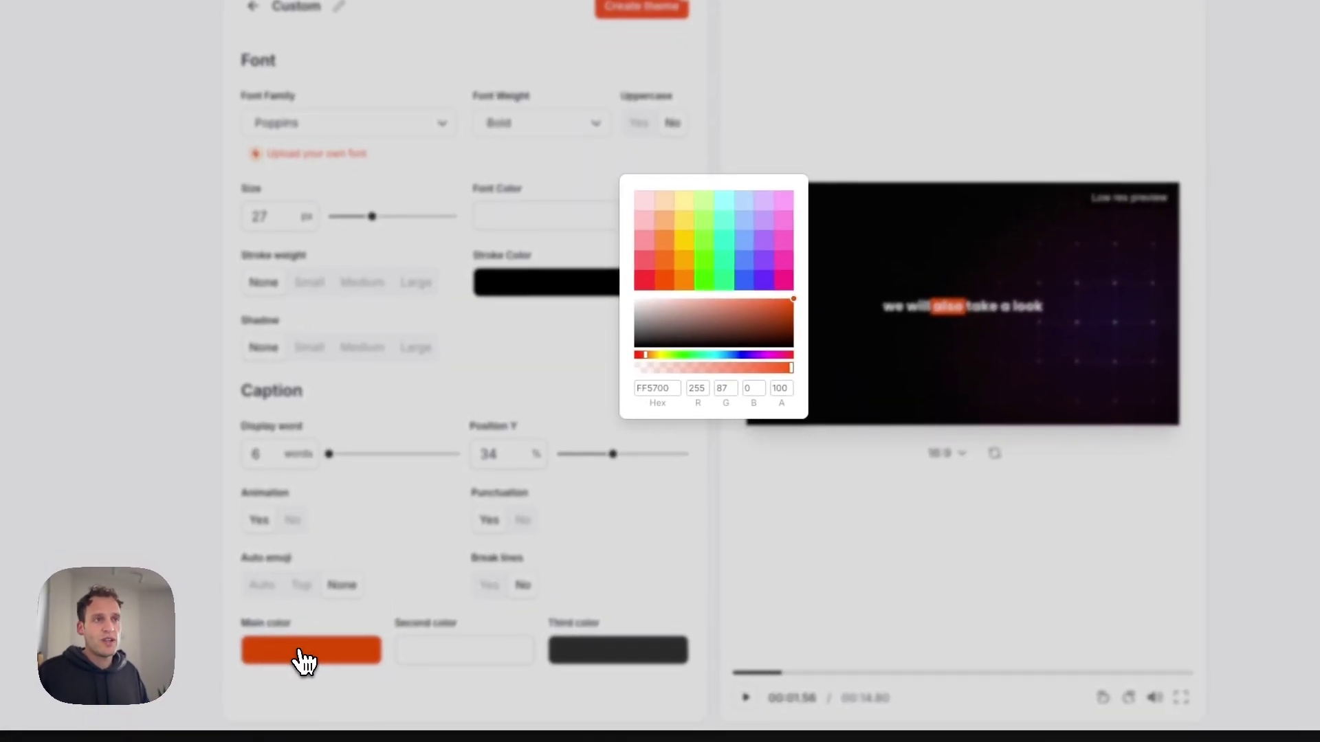
click(765, 278)
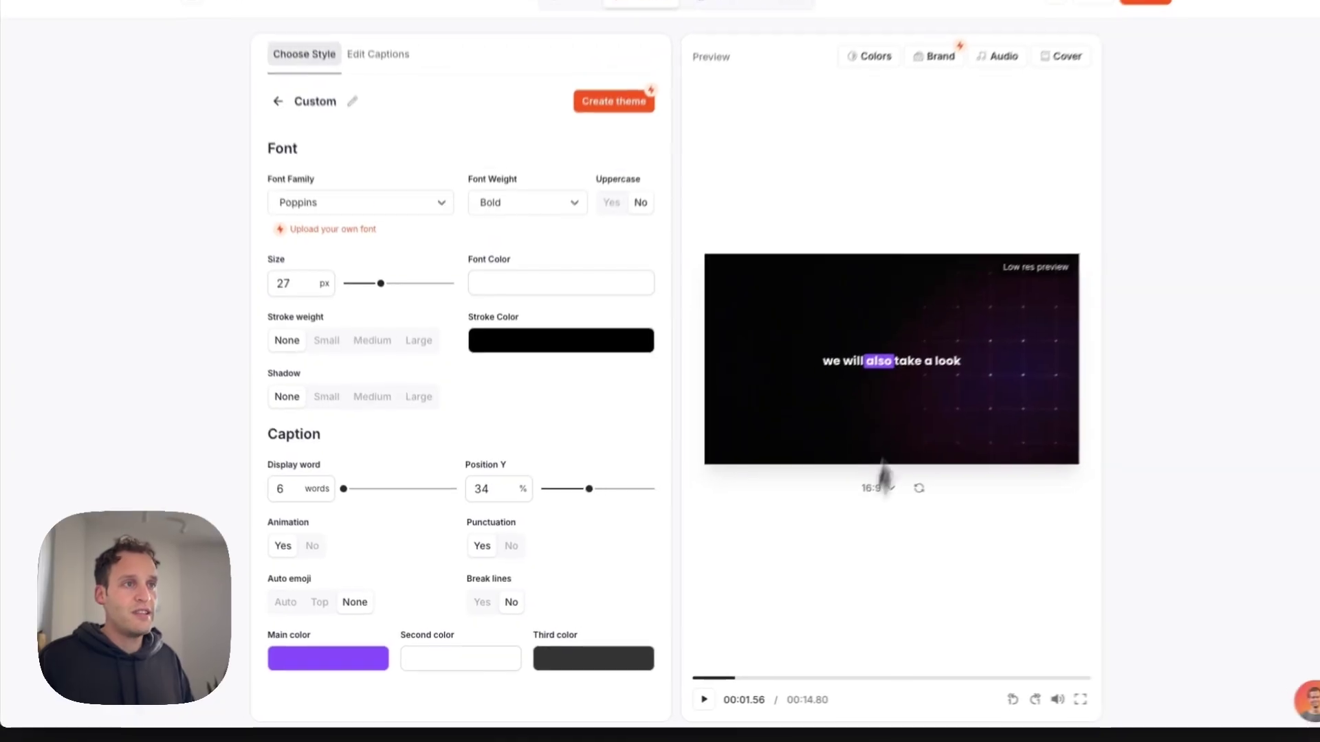
click(689, 701)
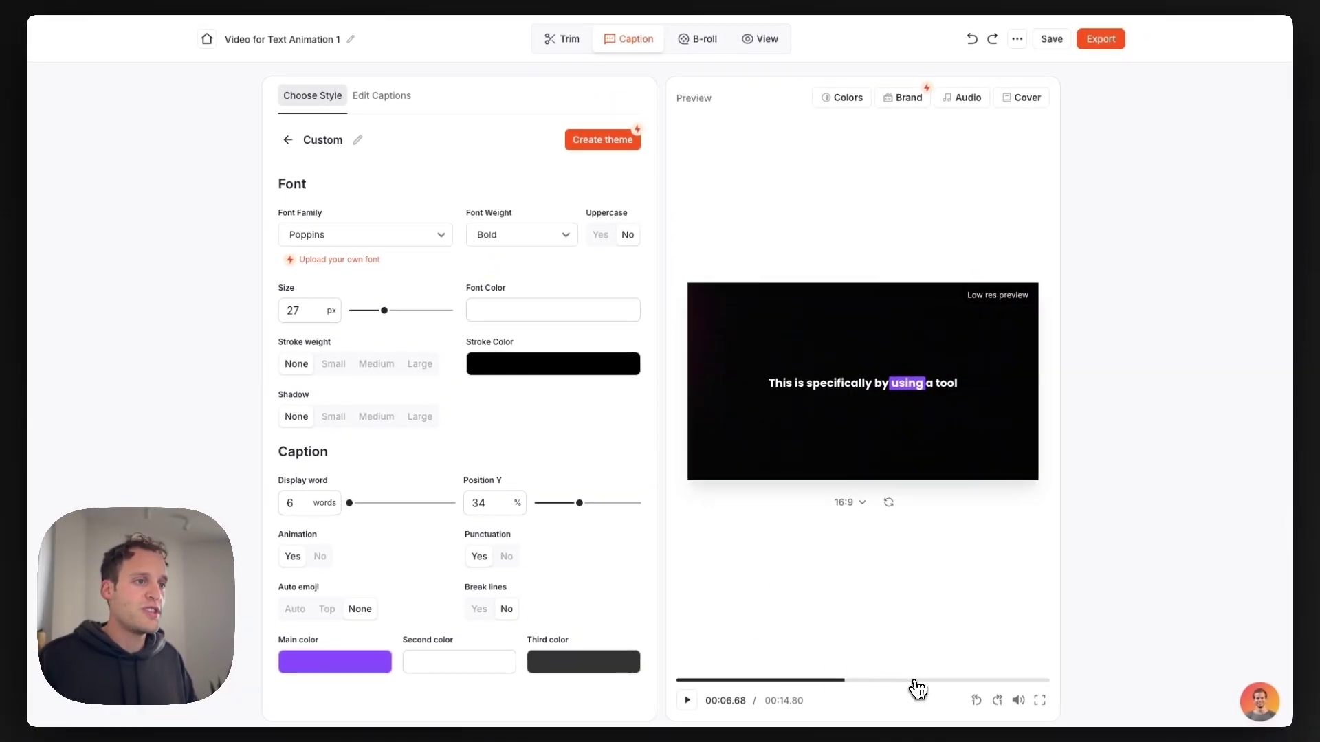
Preview the remaining captions, return the playhead to the "But more on but more on that" caption, and save the project
drag(918, 687, 949, 697)
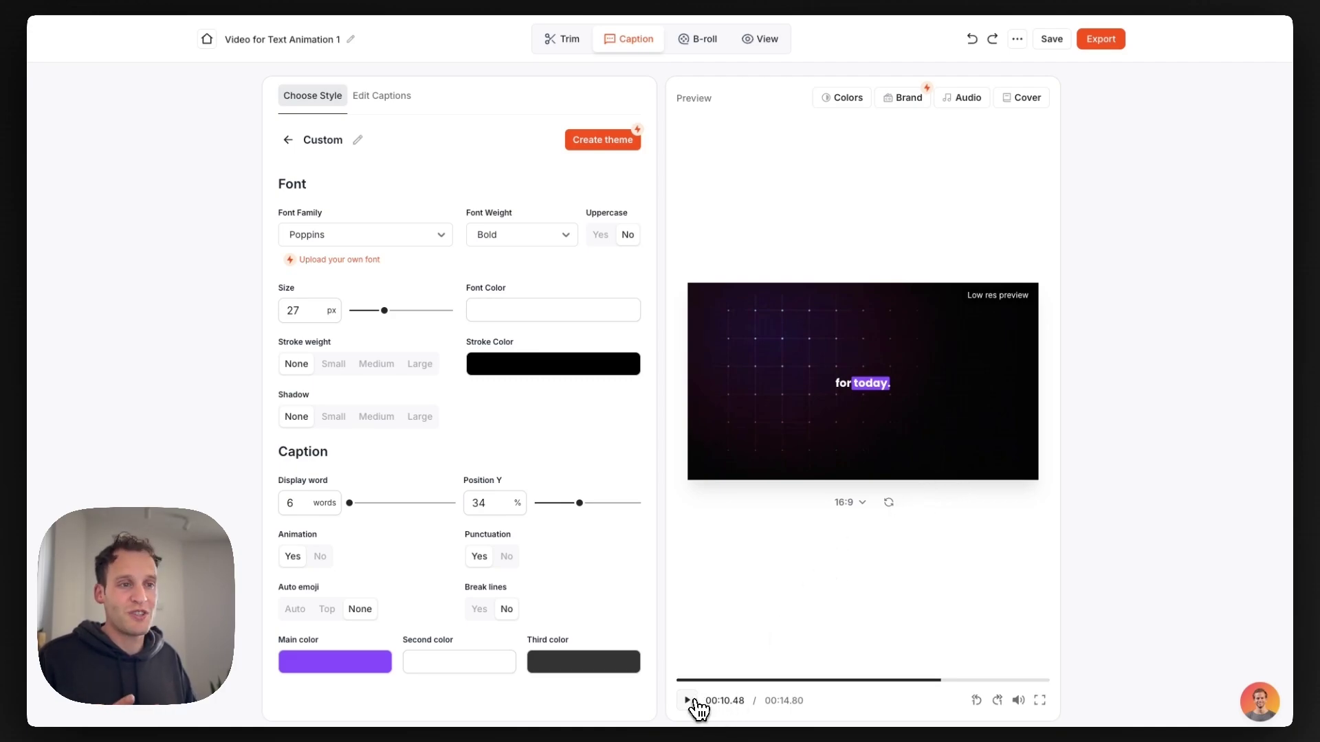
click(690, 701)
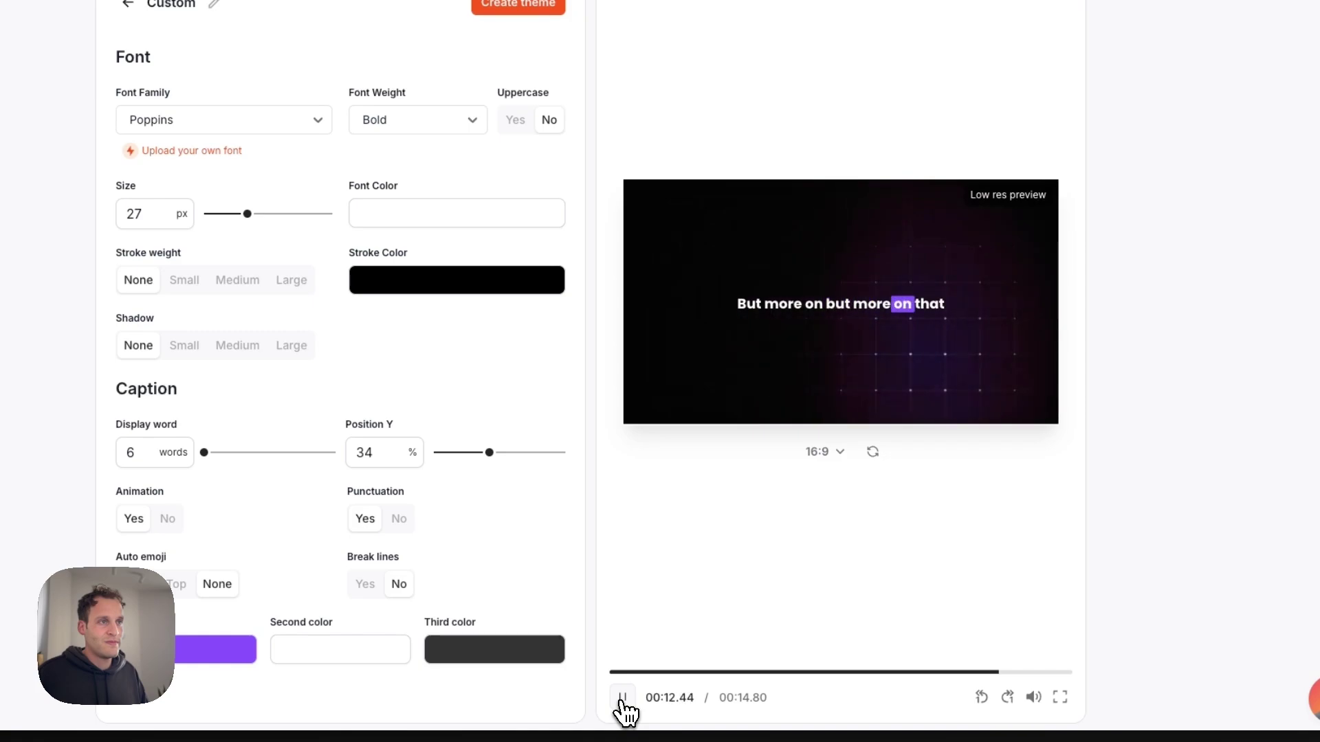
click(623, 698)
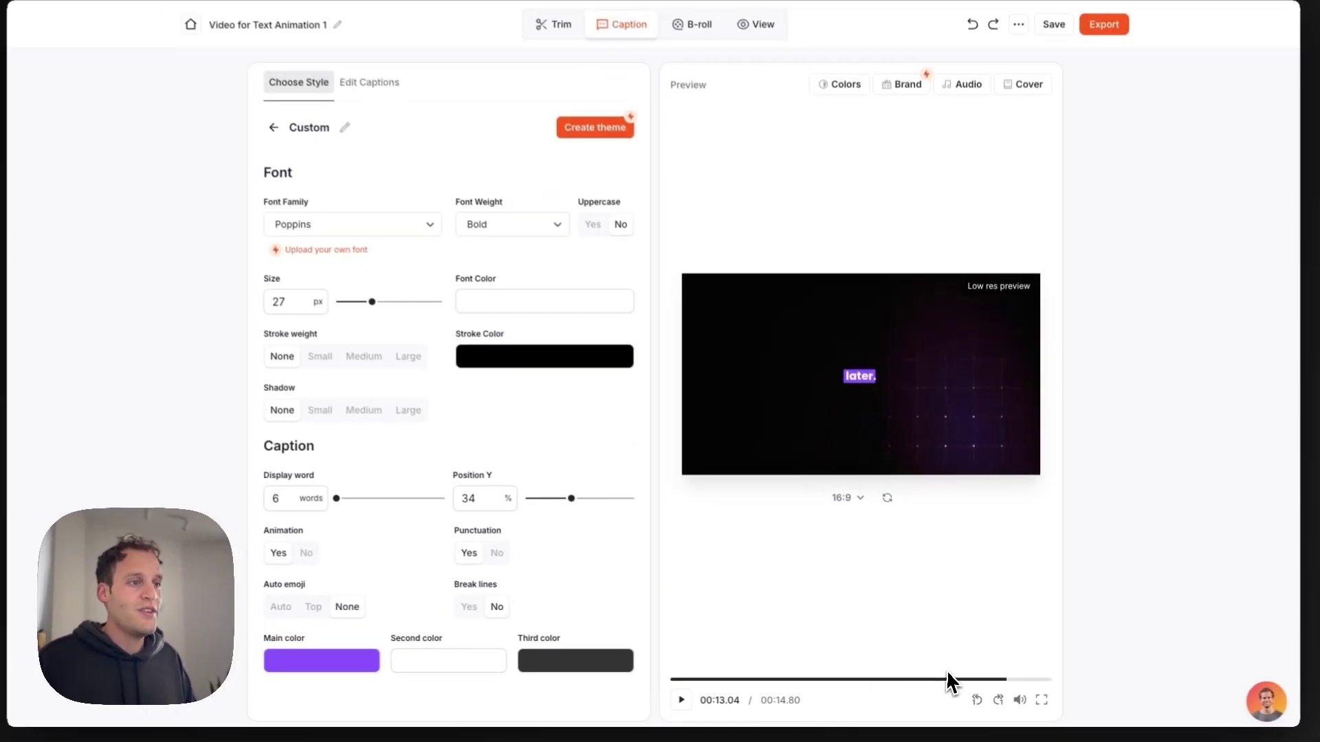
click(958, 679)
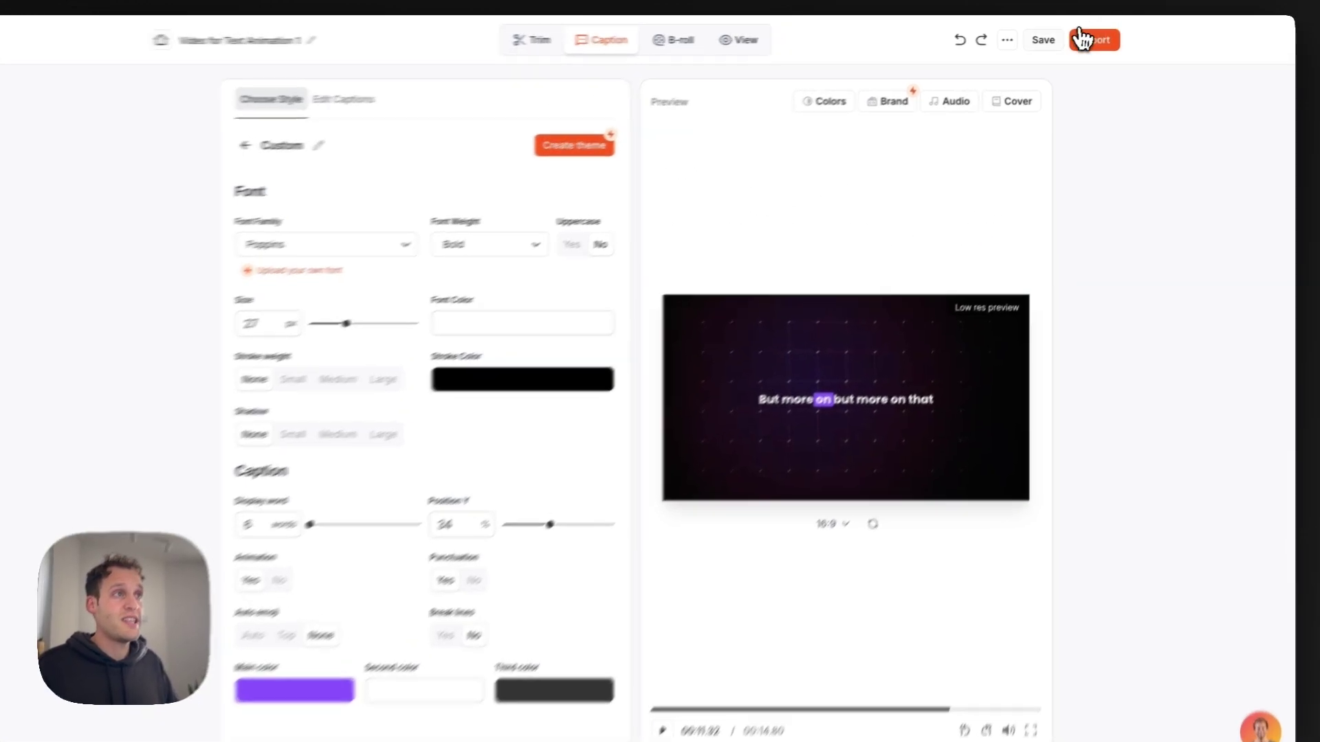
click(1043, 40)
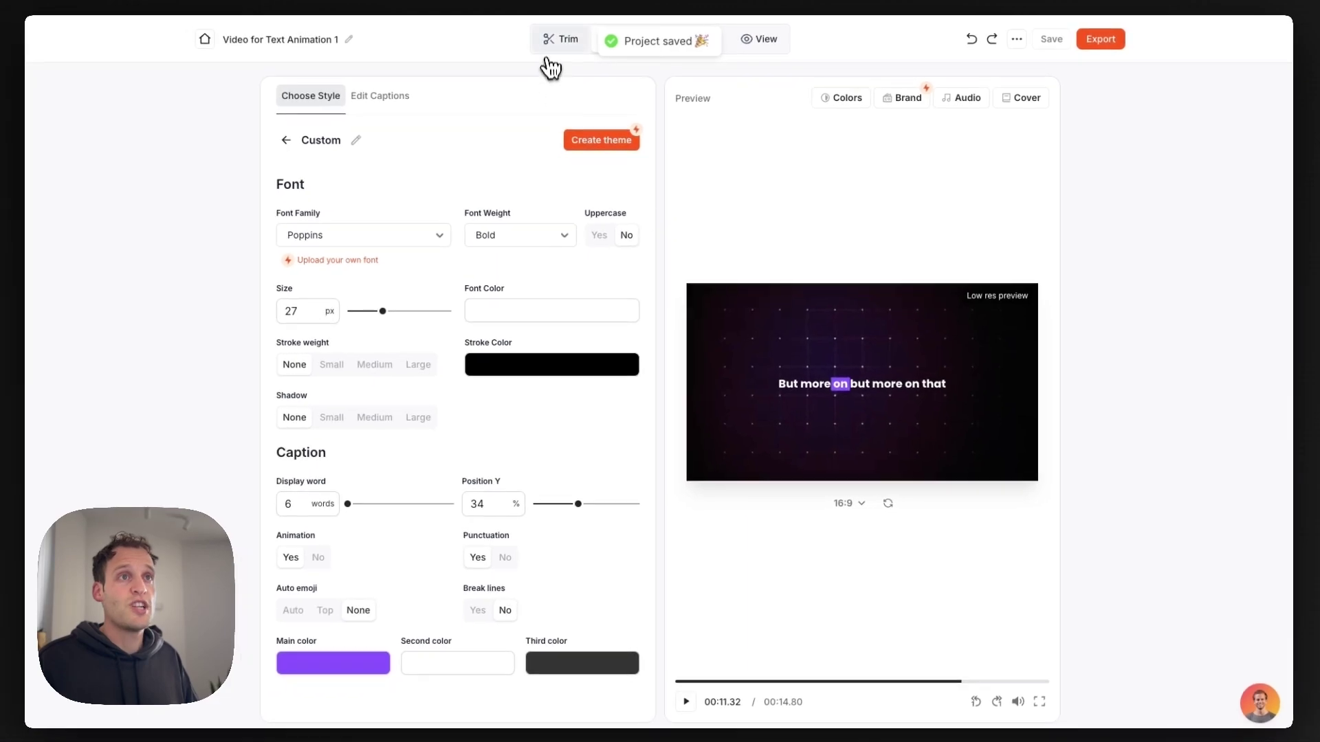
Open the video for trimming and delete the short clip containing the first, repeated "But more on"
click(555, 41)
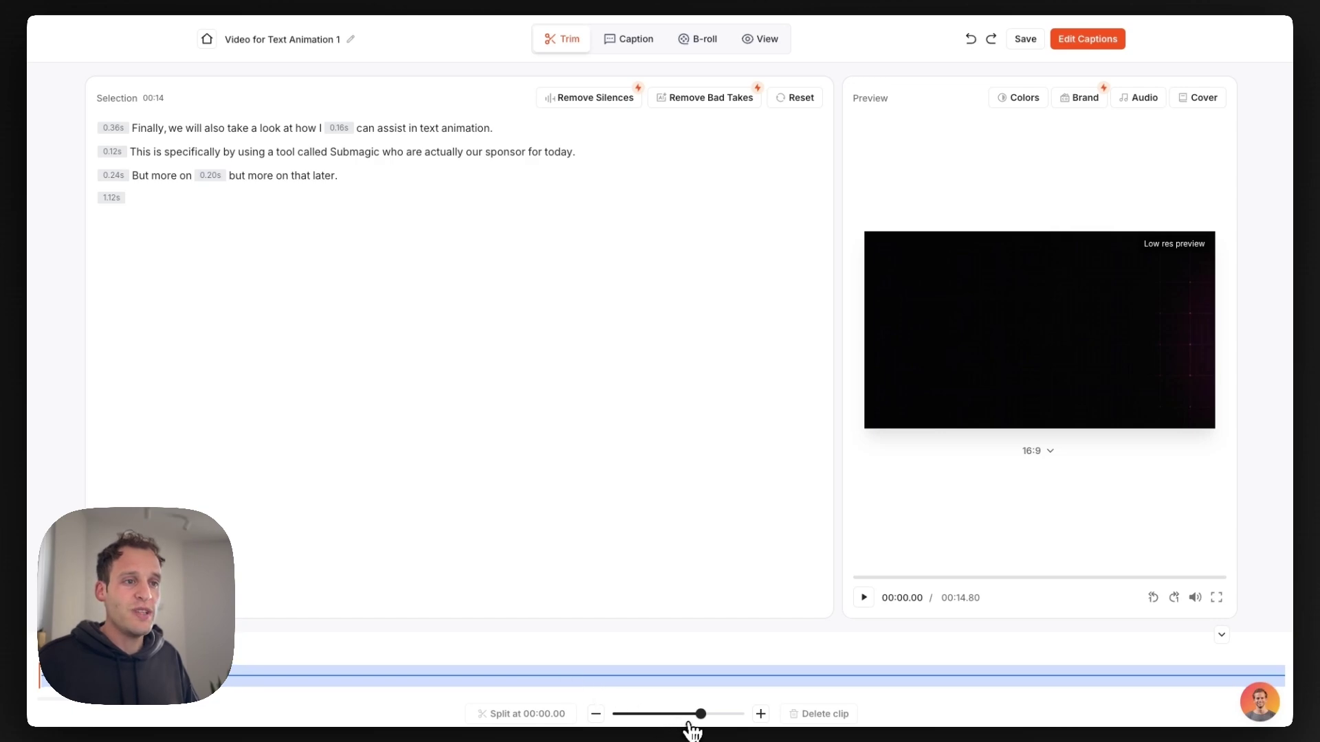
drag(681, 714, 612, 715)
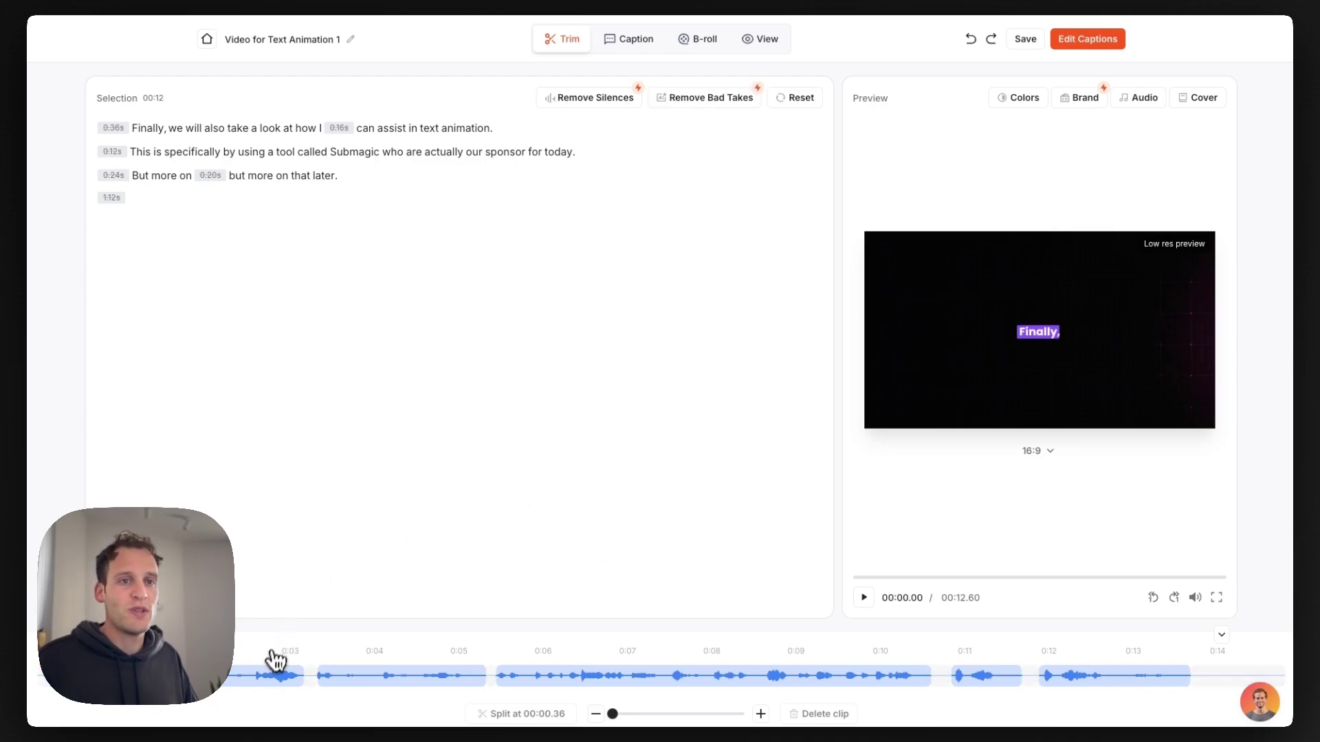
click(968, 677)
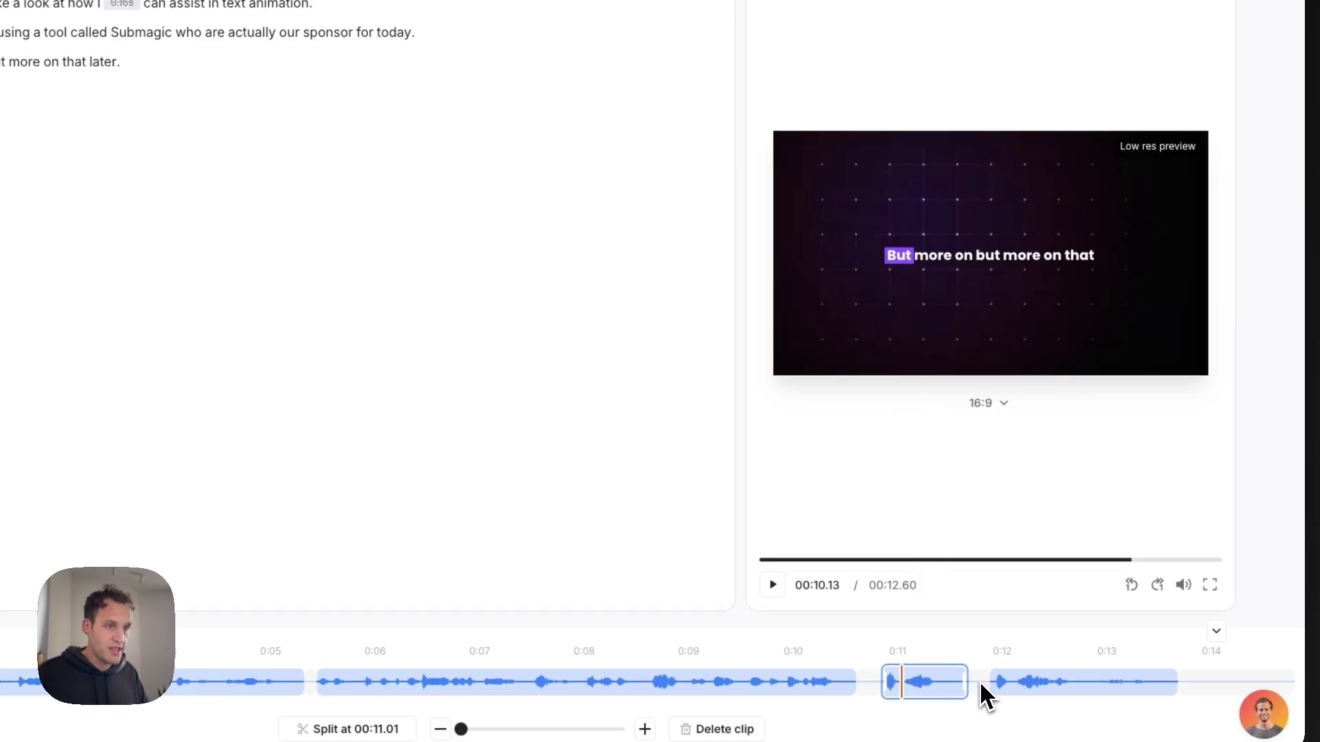
click(742, 730)
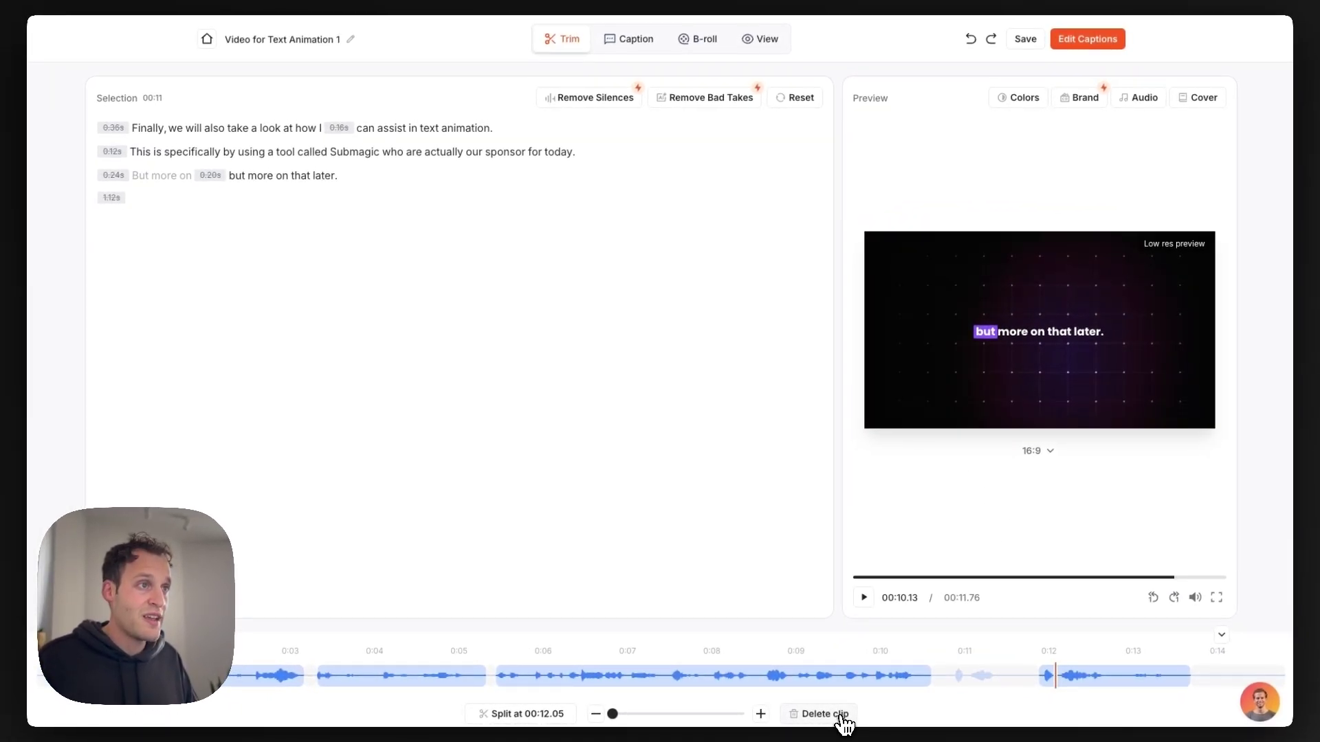
Play the video across the removed clip to the closing "later" caption and save the project
click(1140, 577)
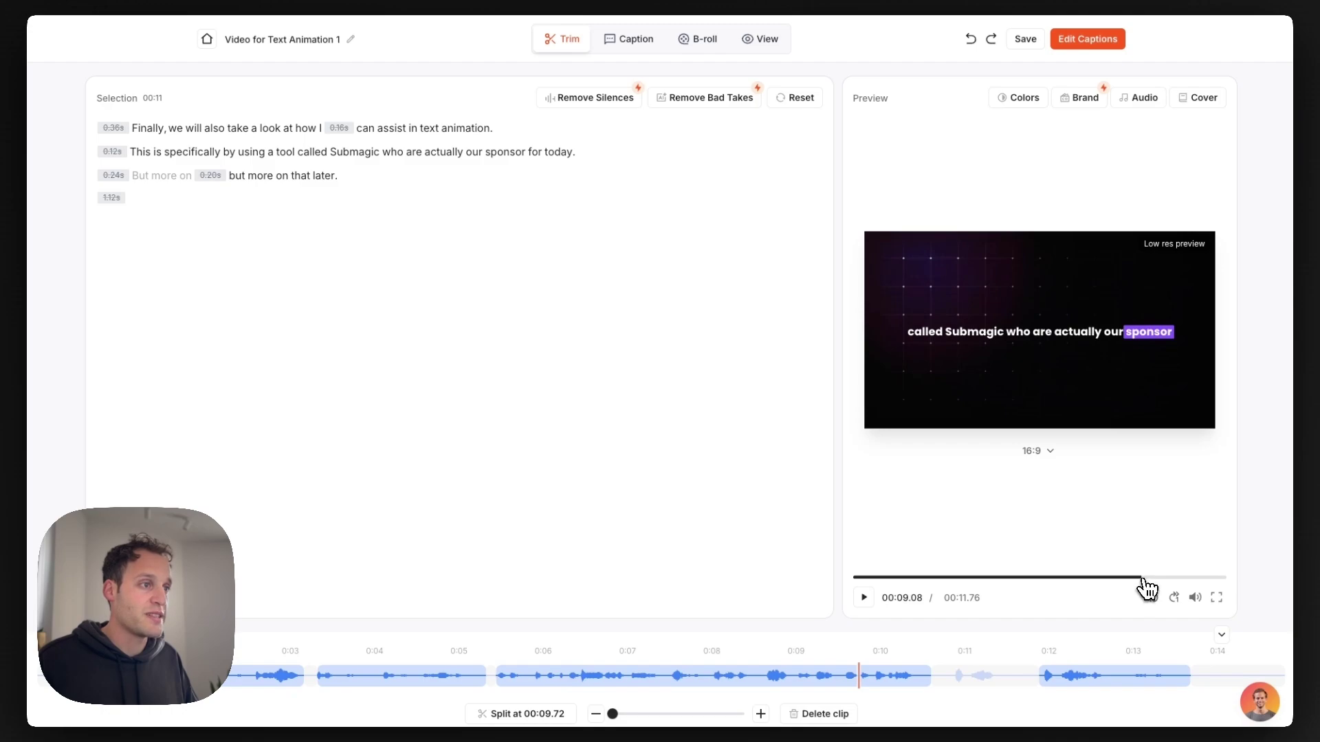
click(864, 597)
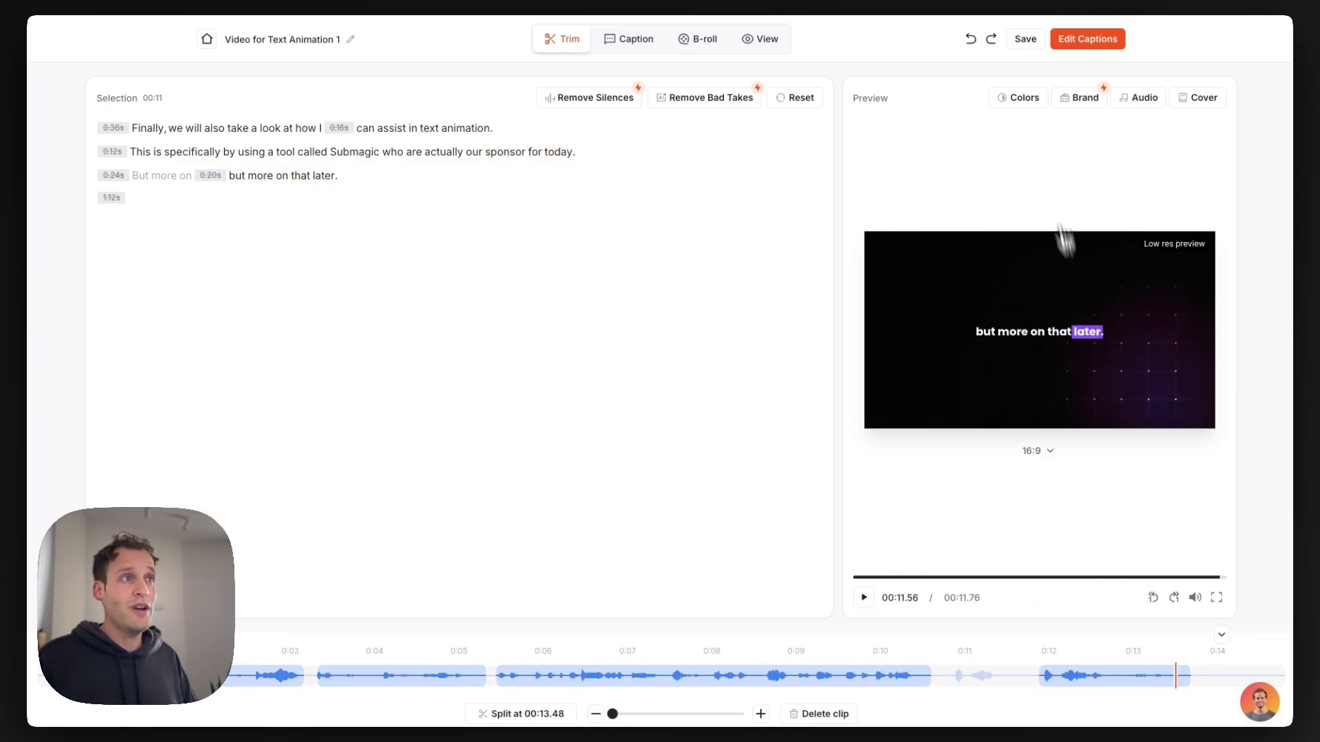
click(1024, 39)
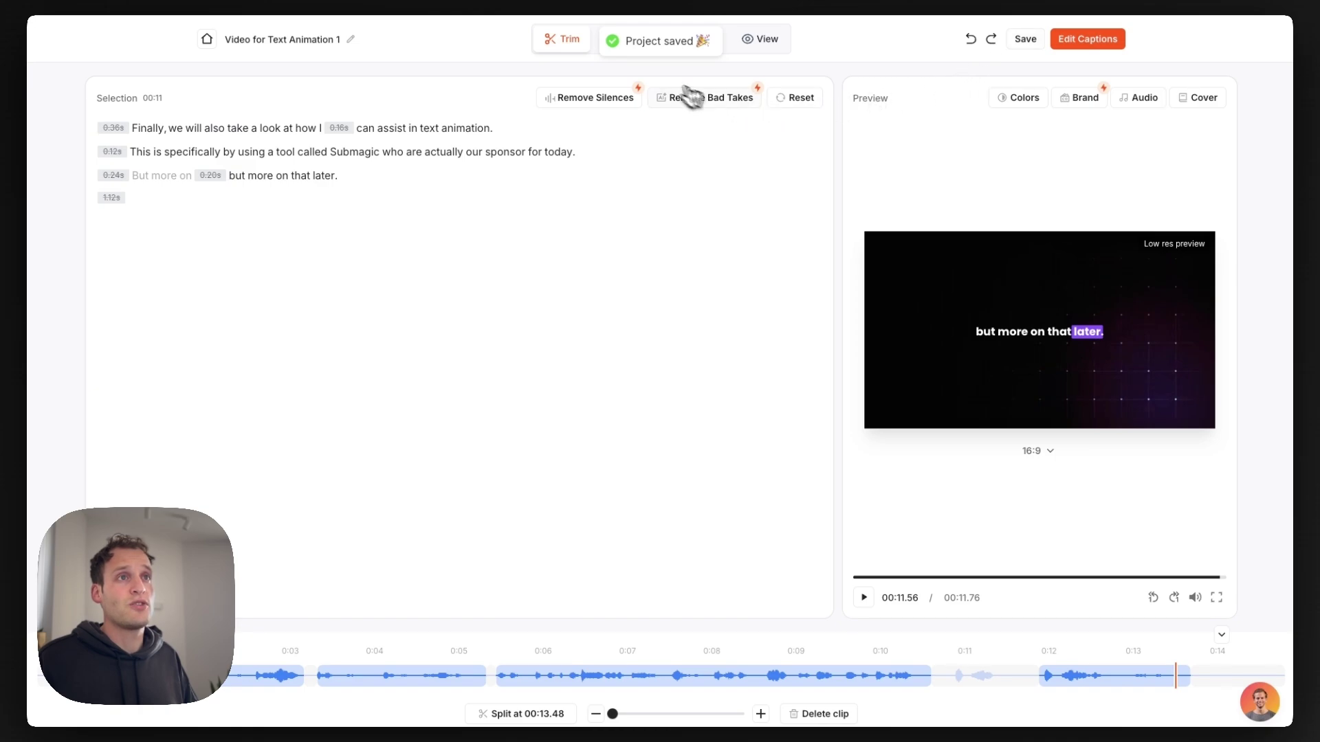
Return to editing the caption text and change the word "I" in "at how I can assist in text" to "AI"
click(624, 41)
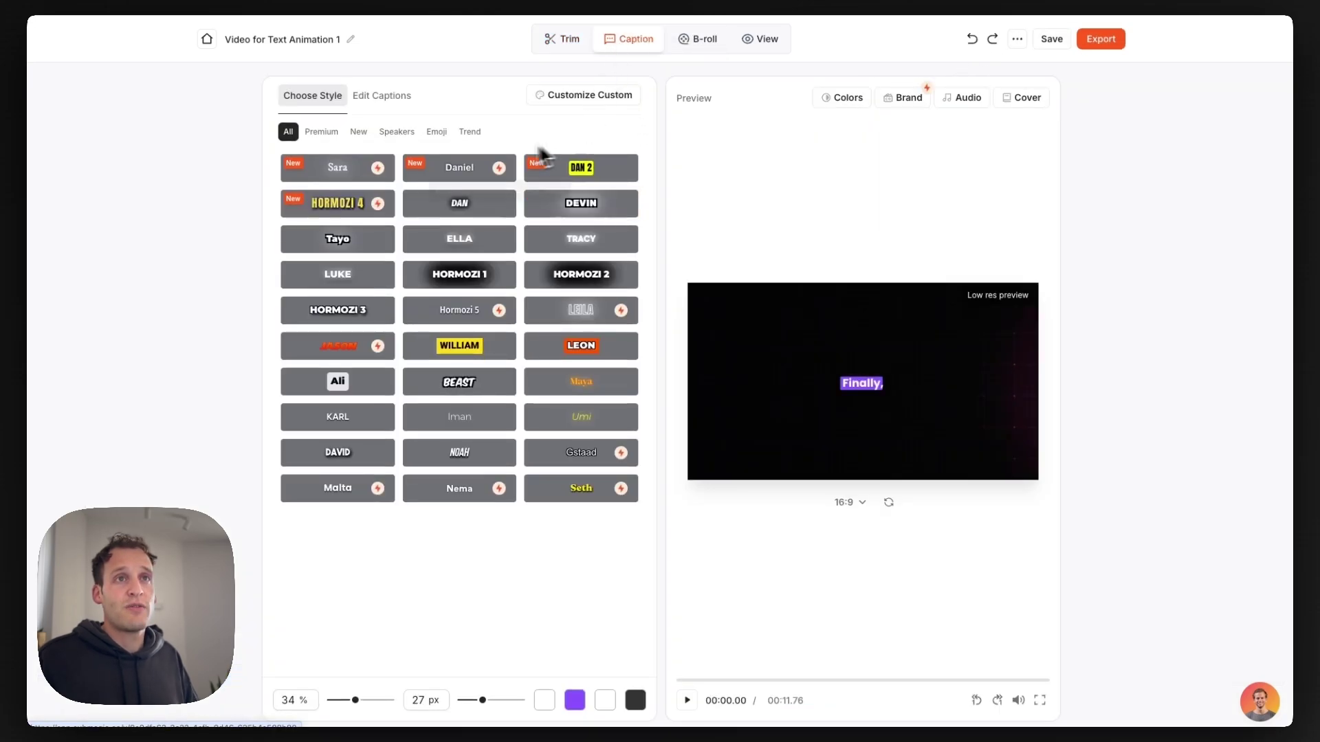
click(400, 97)
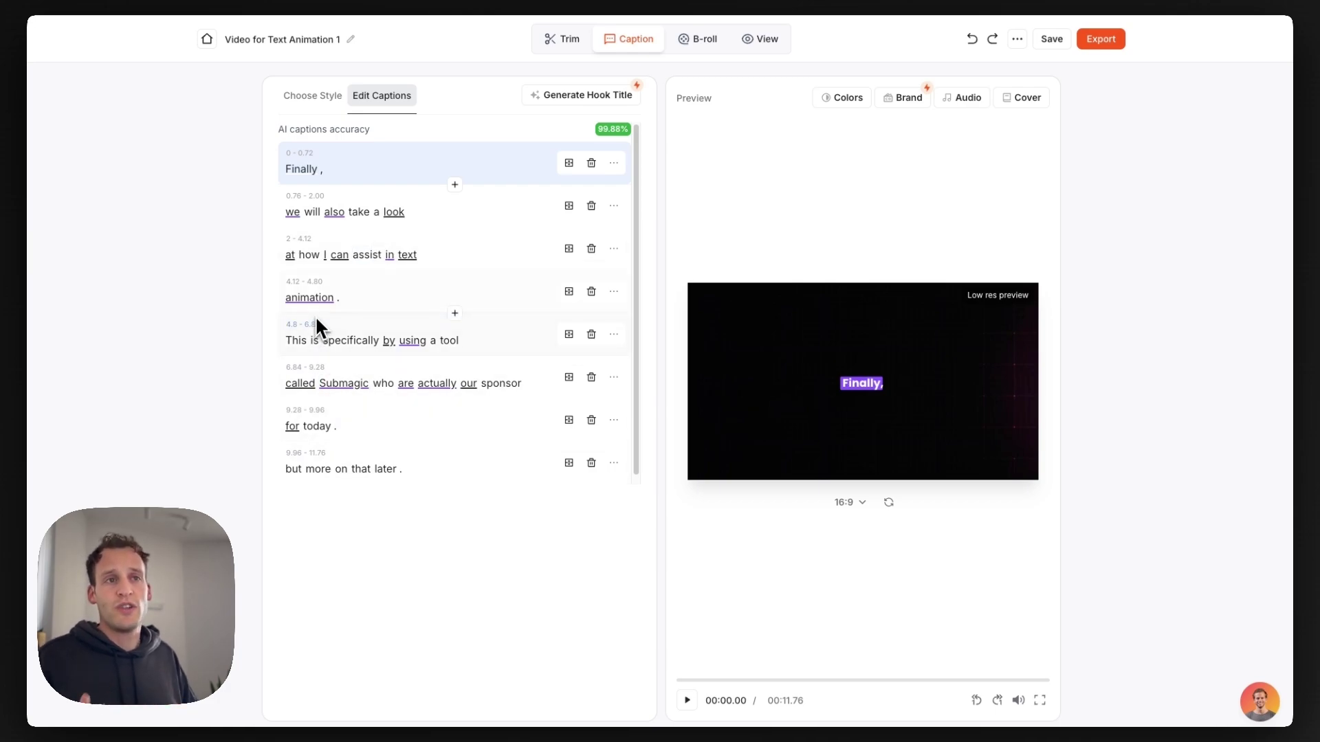
click(325, 255)
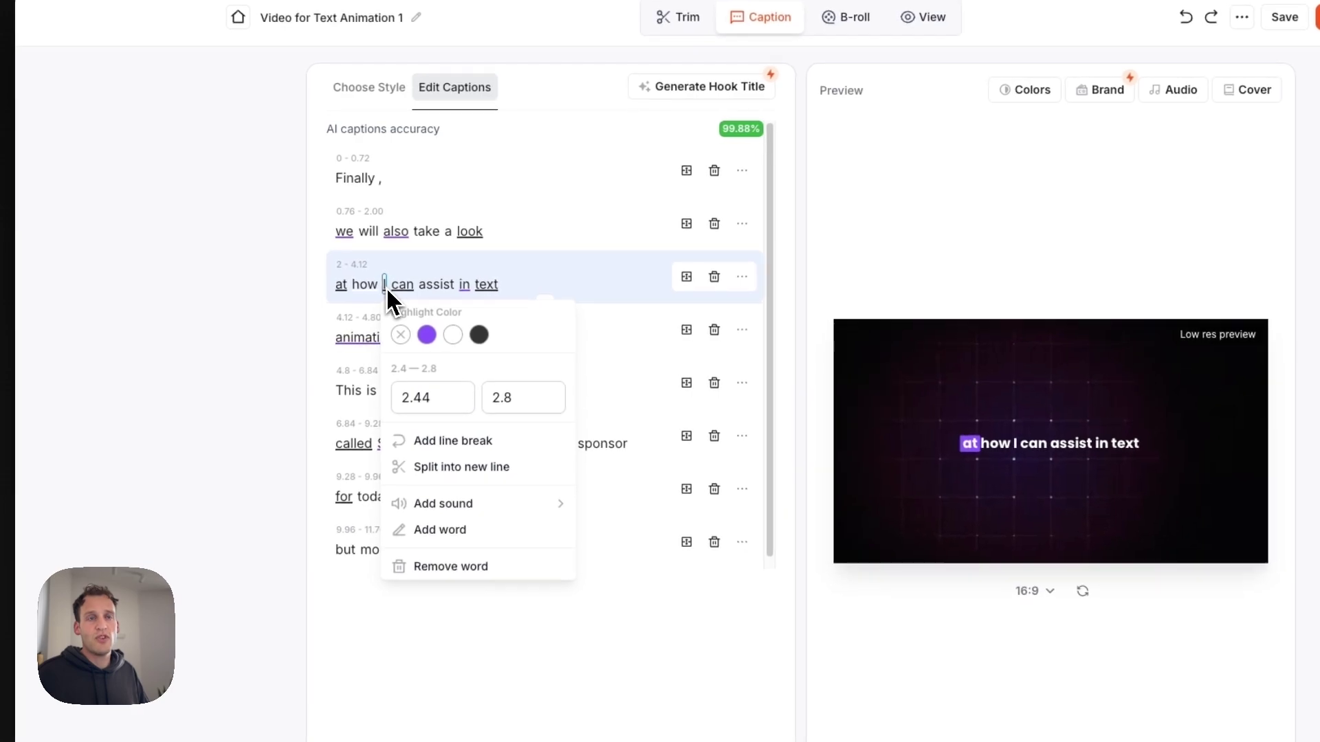
click(385, 286)
click(385, 286)
click(384, 285)
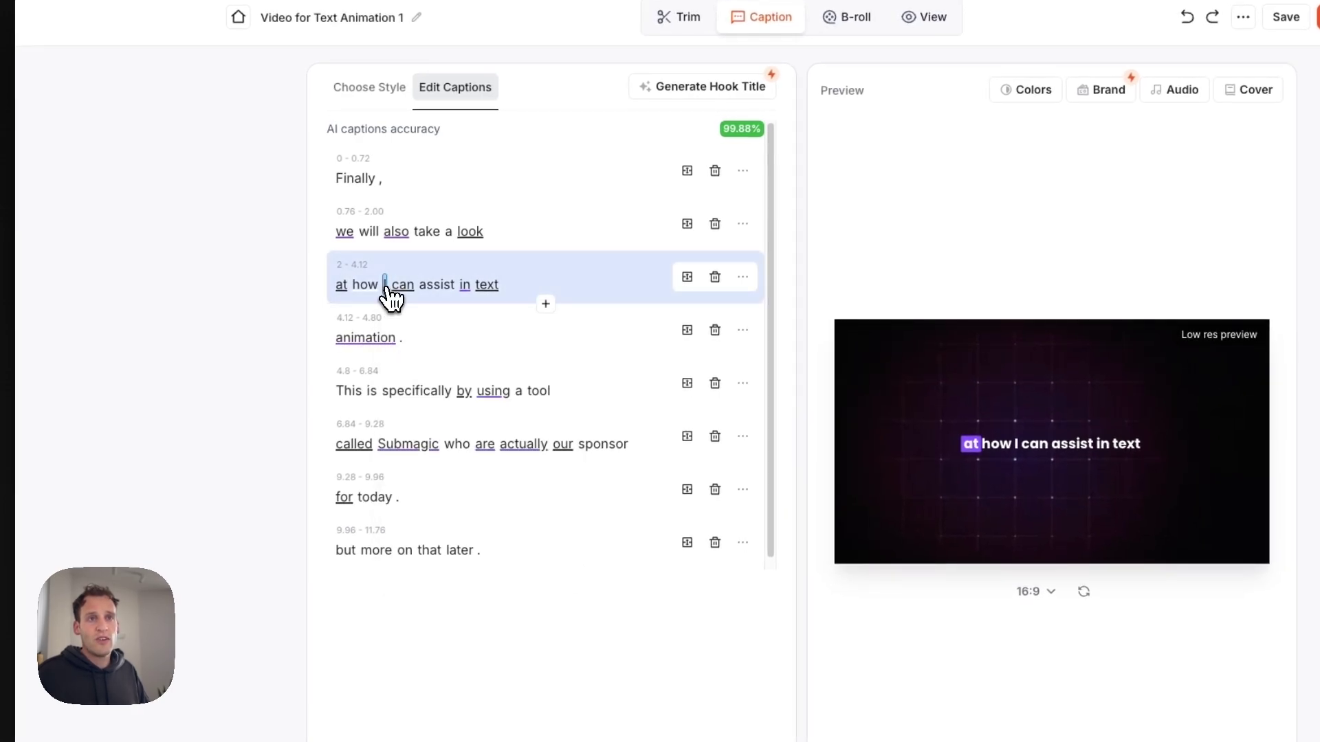
click(385, 286)
text(AI)
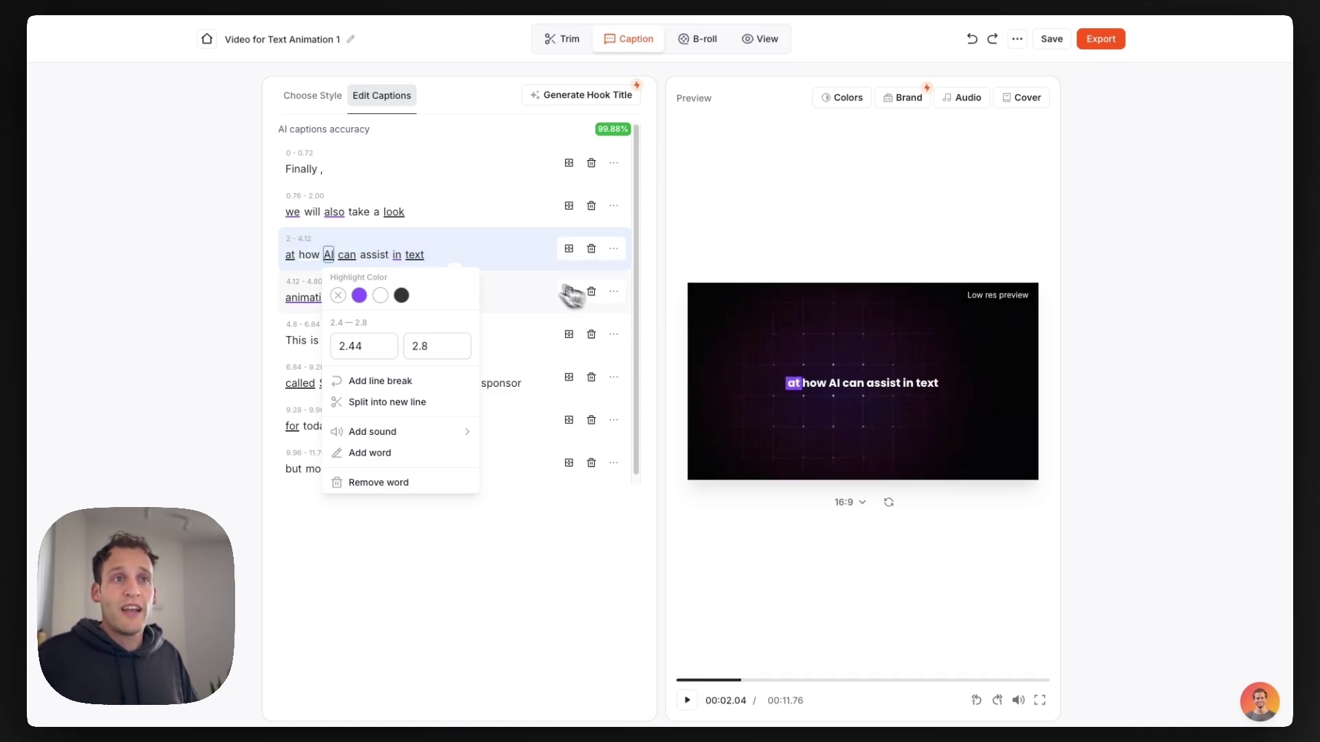
click(508, 262)
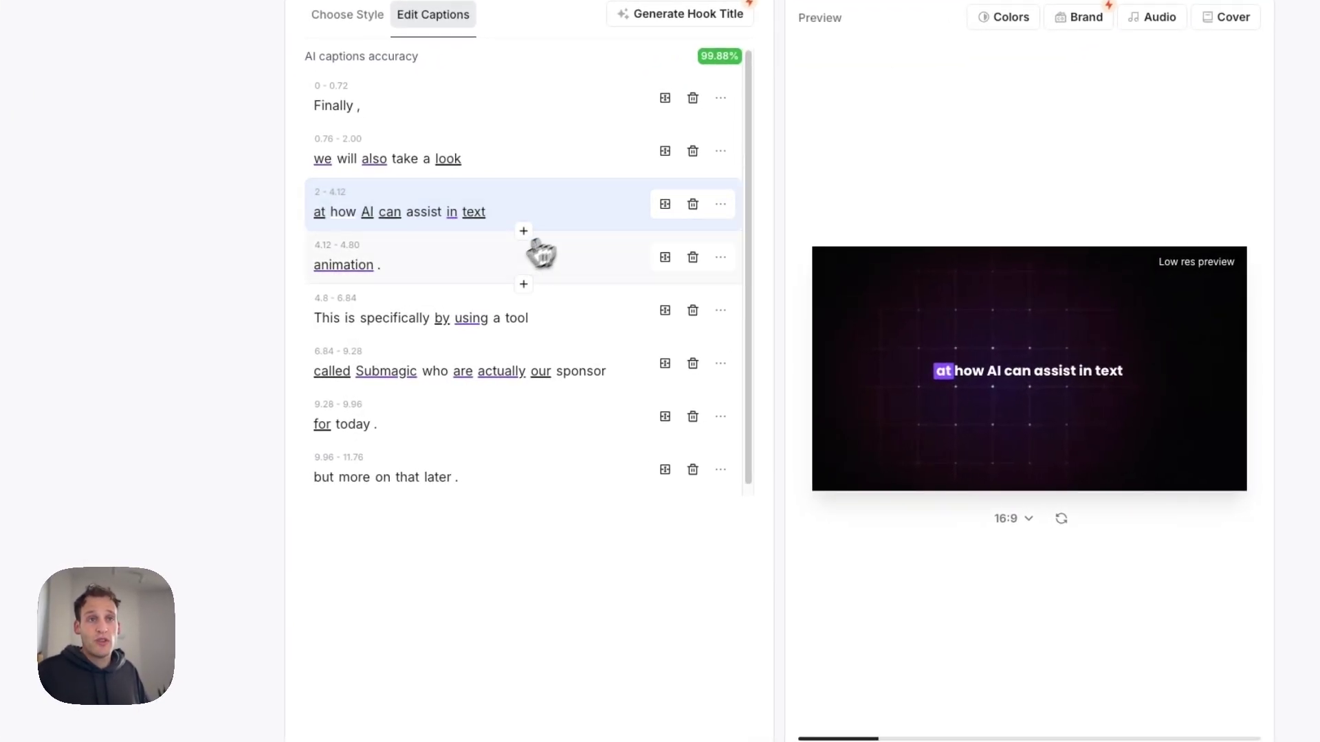
Merge "animation." into the "at how AI can assist in text" caption and split that caption into a new line at "can"
drag(338, 253, 515, 208)
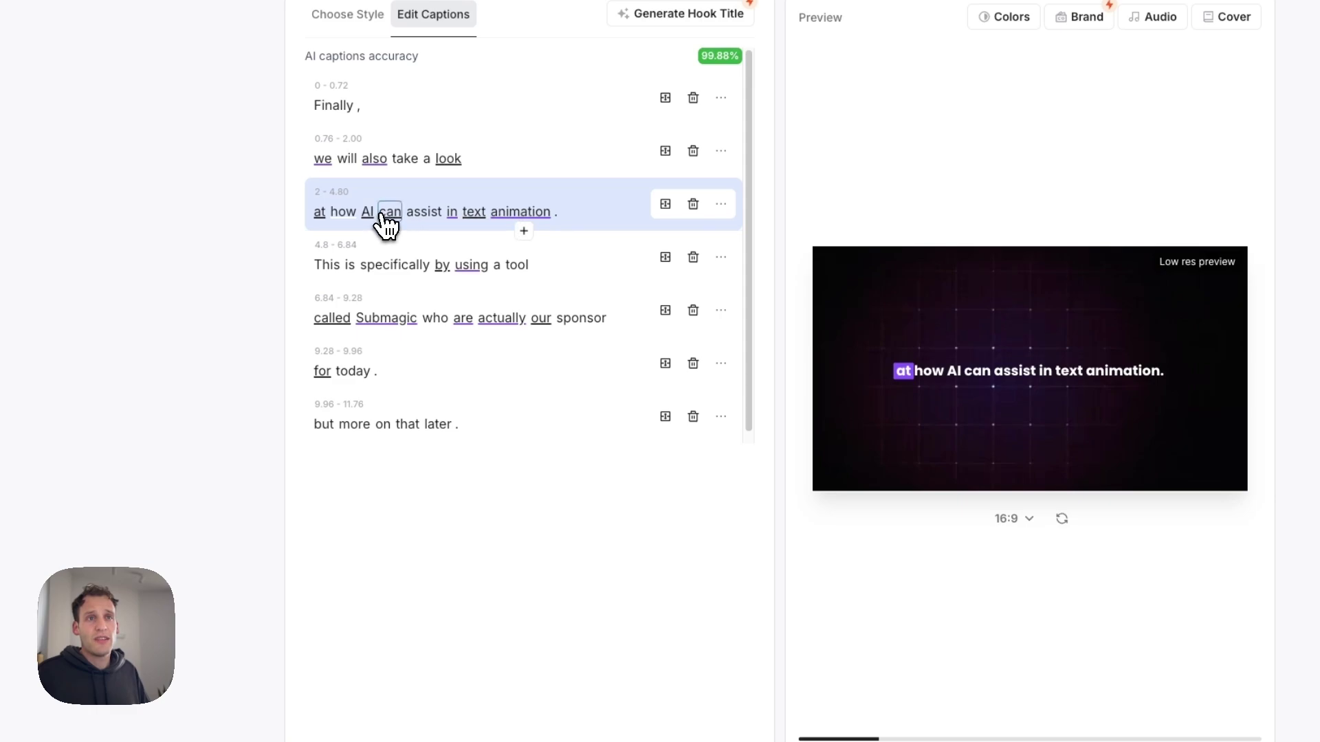
click(389, 213)
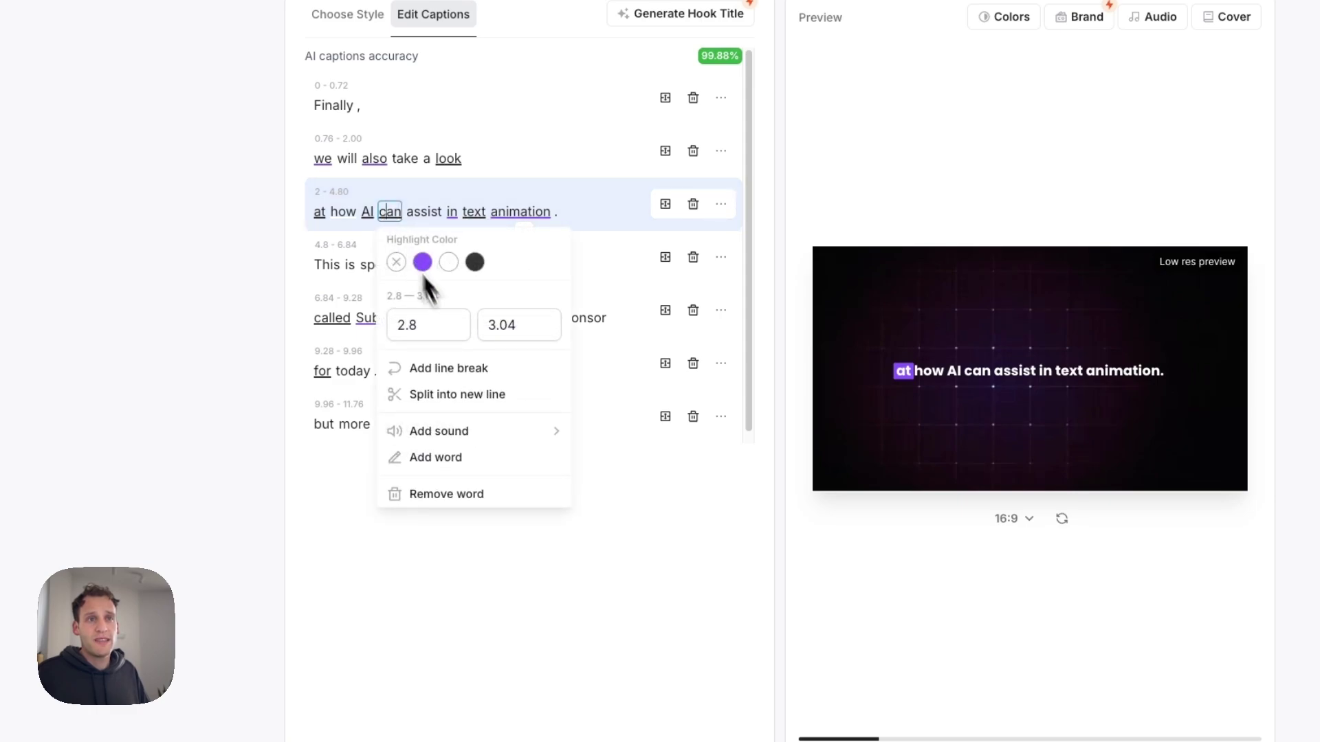
click(486, 396)
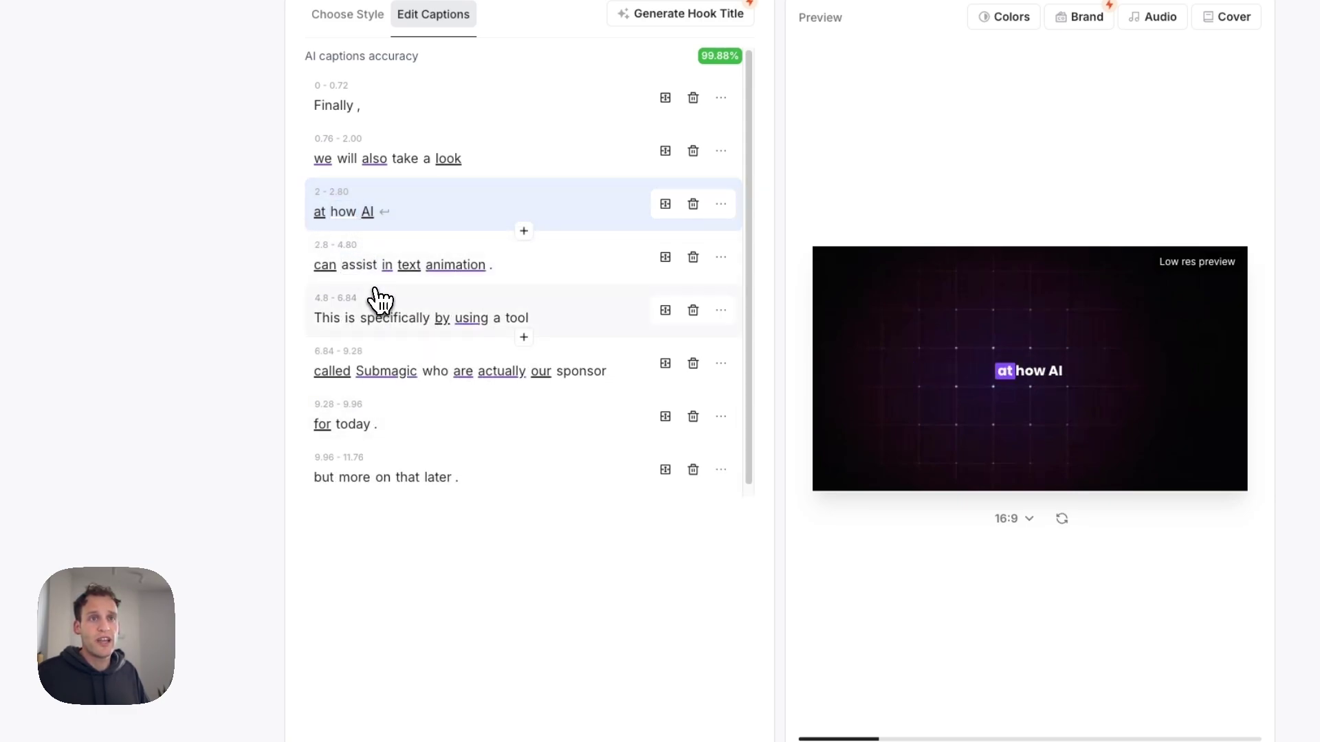
Split the "called Submagic" caption into a new line at "who" and move "called" up to the "This is specifically by using a tool" caption
click(441, 376)
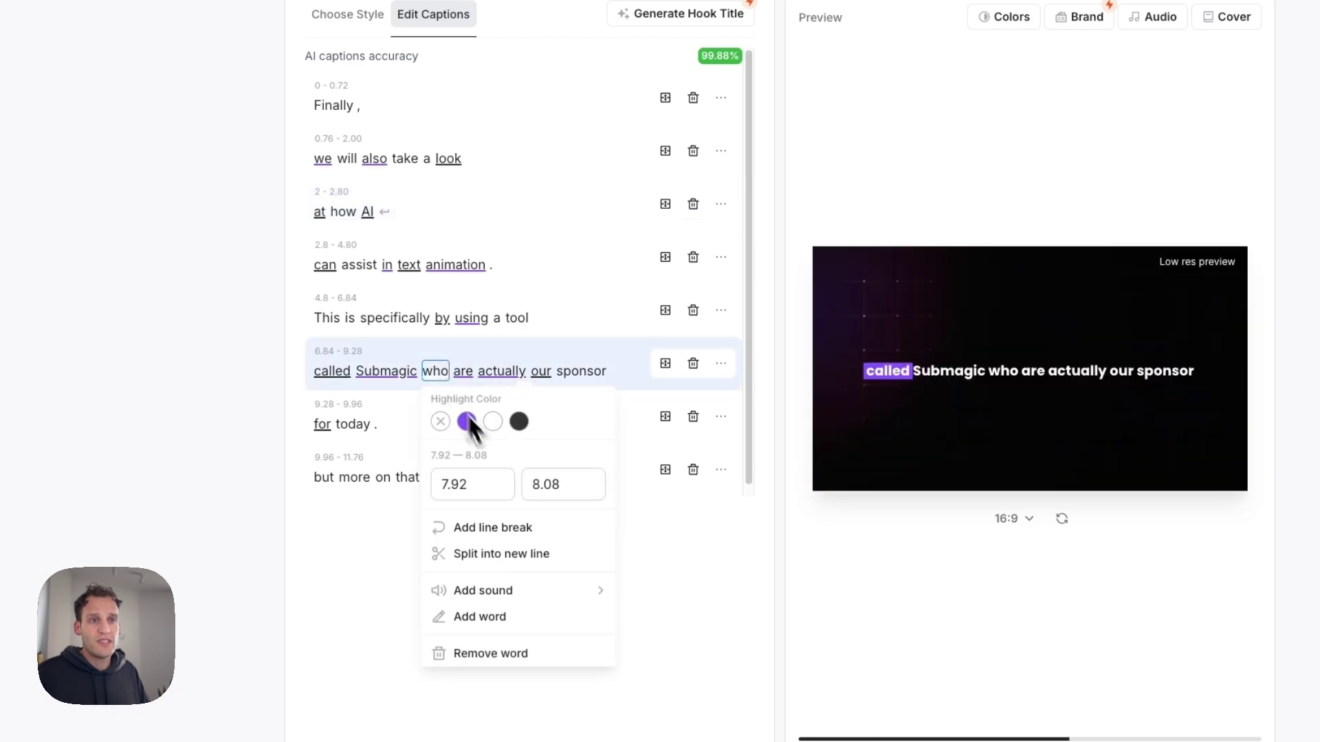
click(491, 556)
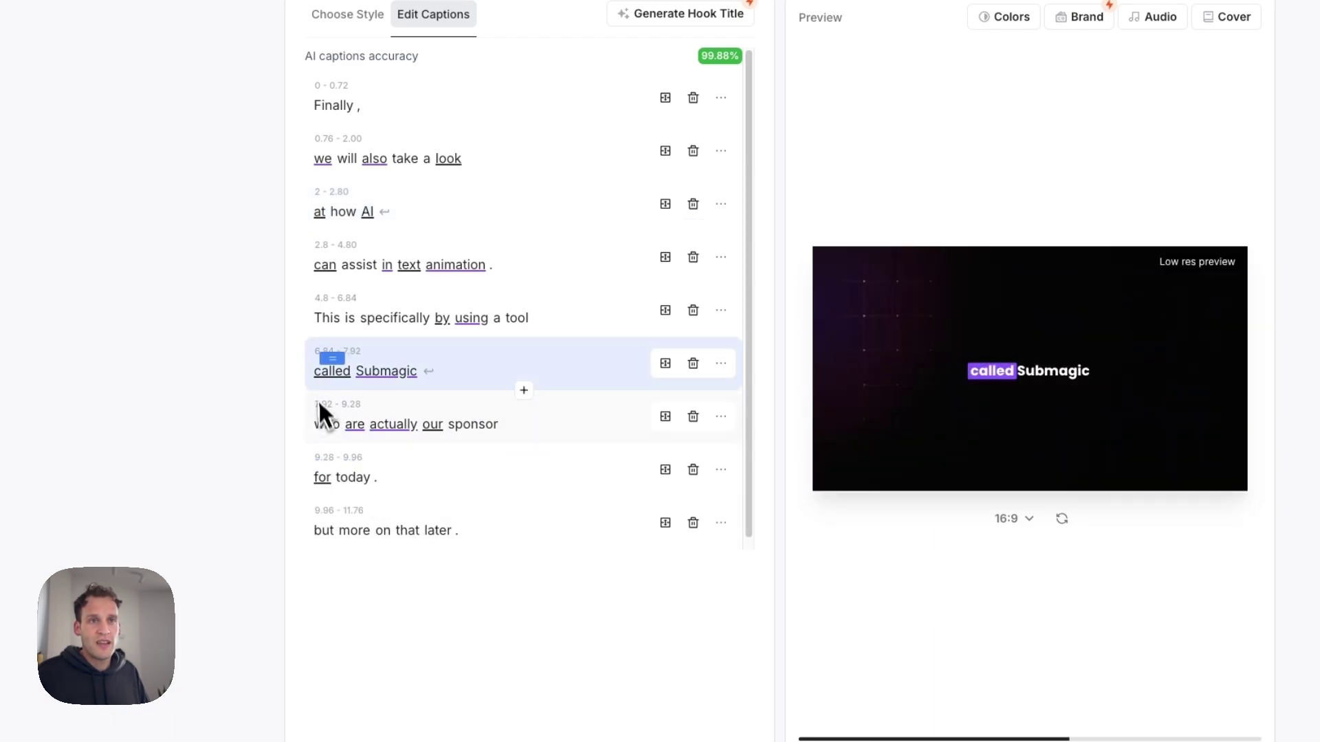
drag(332, 356, 549, 313)
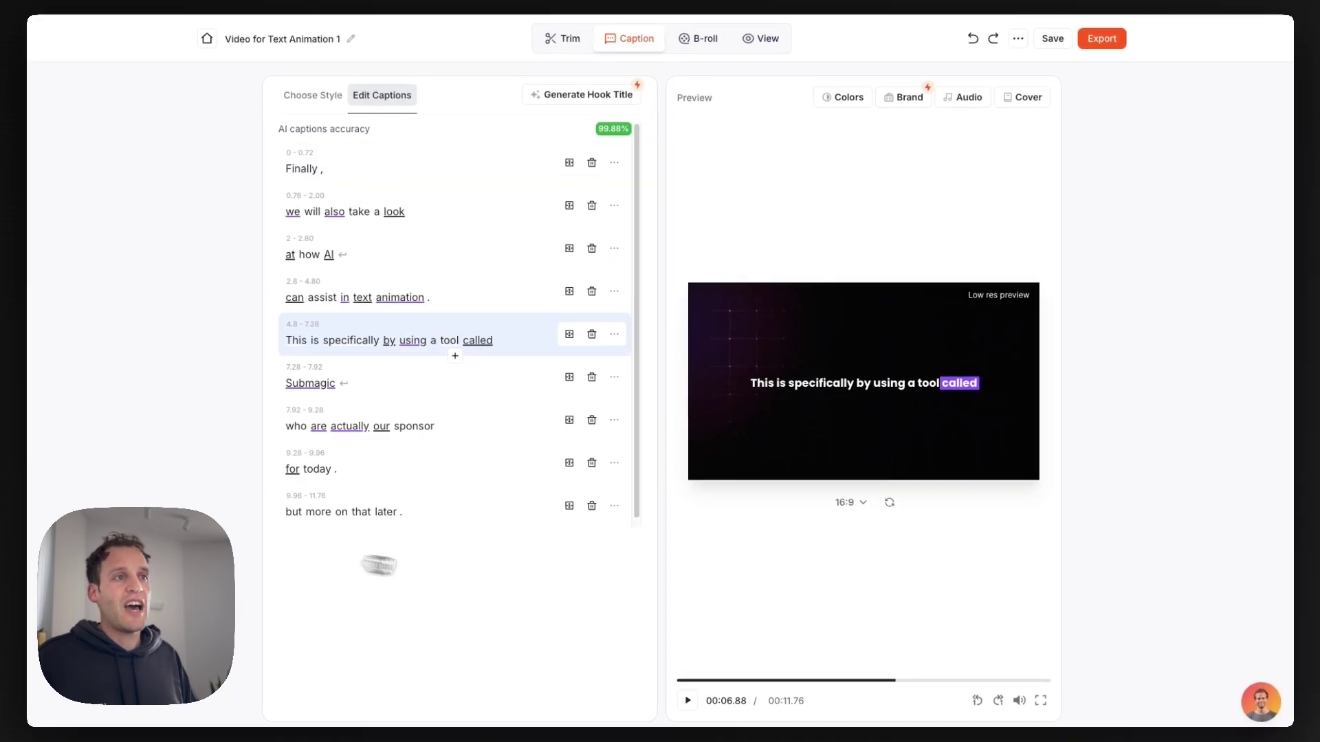
Scrub through the regrouped captions from "at how AI" to "who are actually our sponsor" and start exporting the video
drag(769, 680, 692, 681)
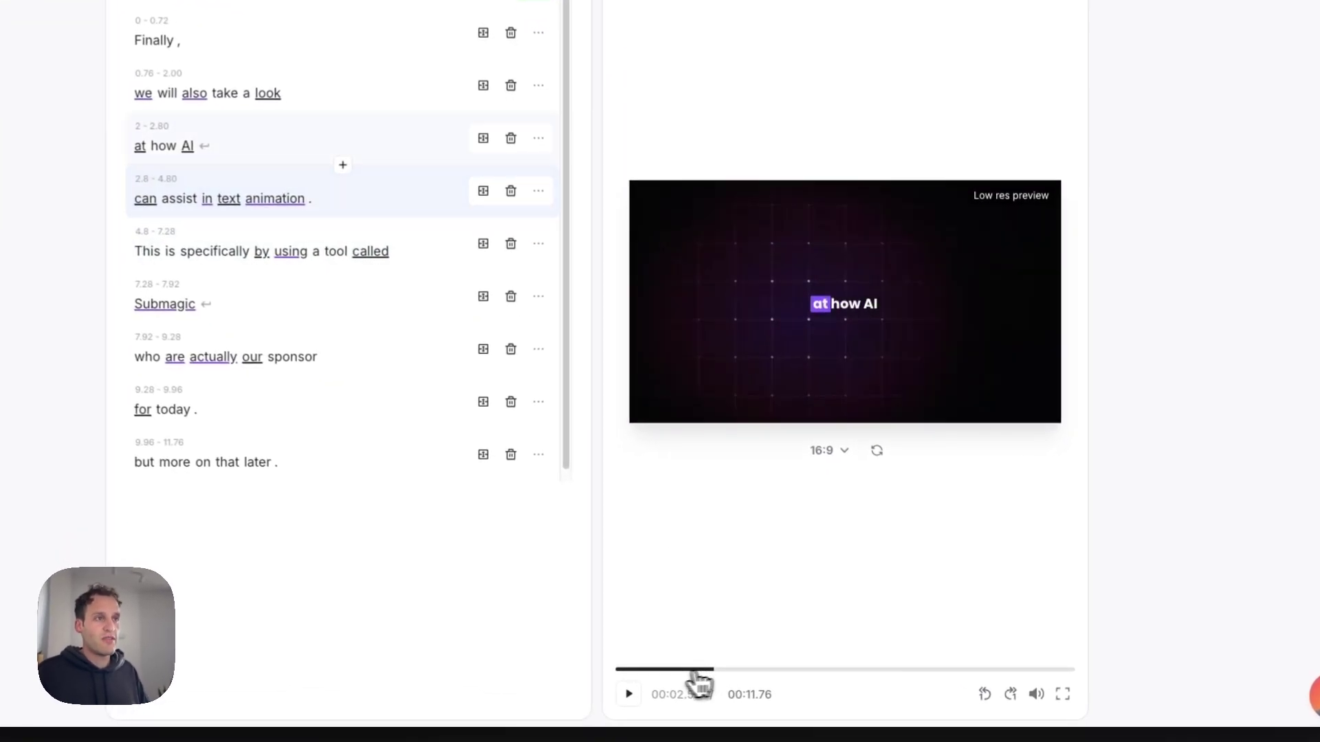
drag(679, 665, 936, 691)
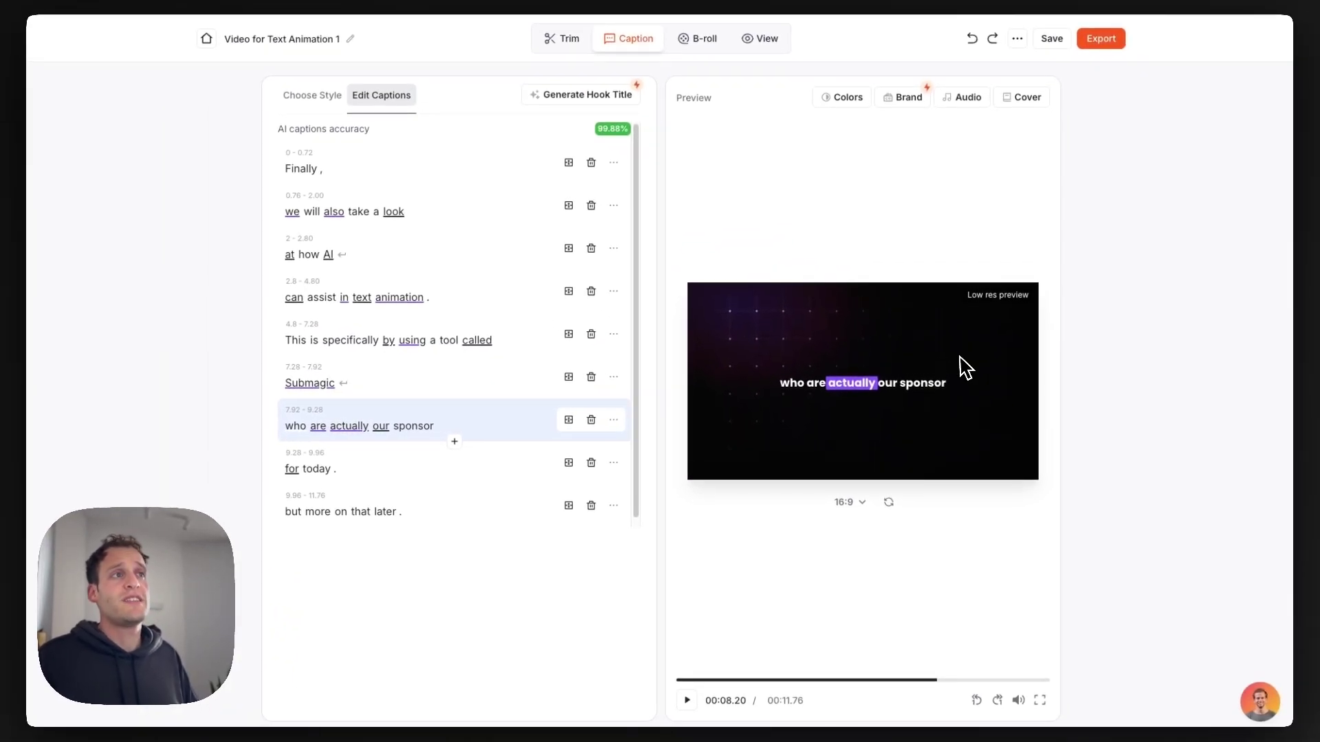
click(1097, 34)
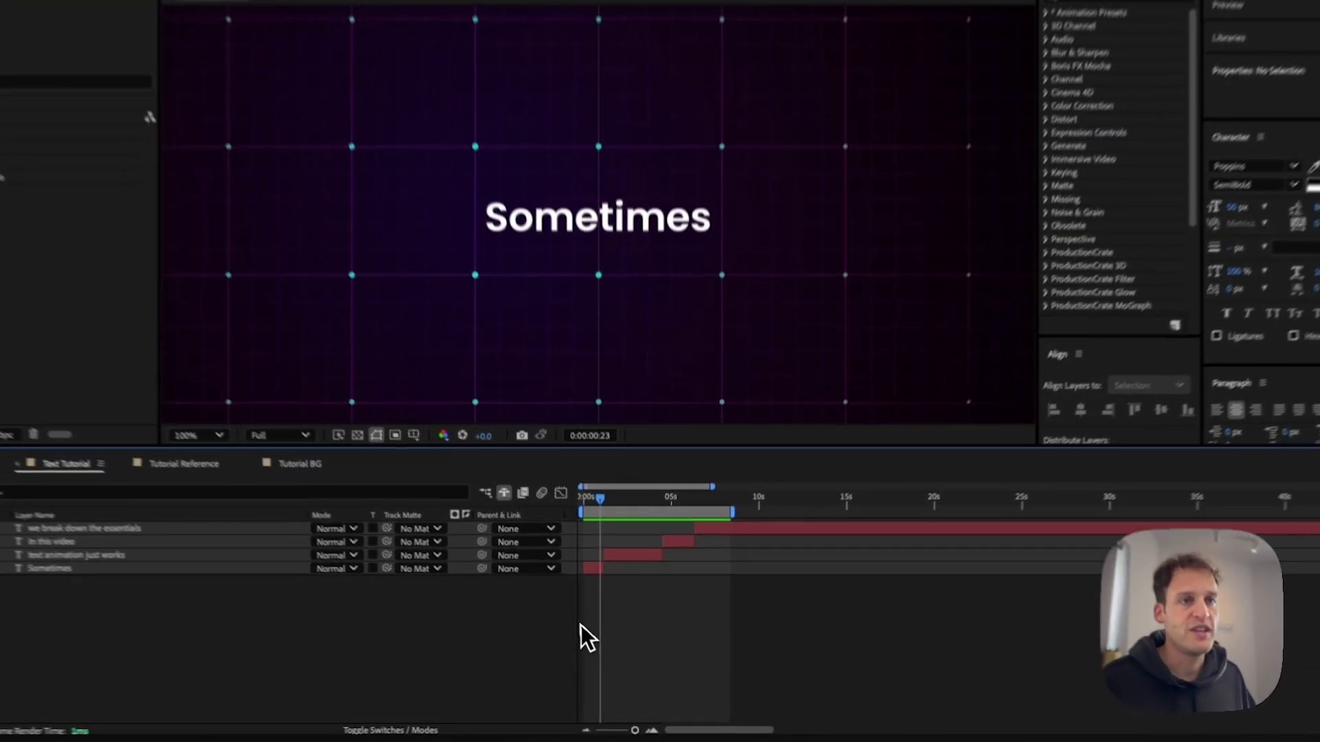
In After Effects, add a null object to the Text Tutorial composition and parent the four text layers to it
click(253, 16)
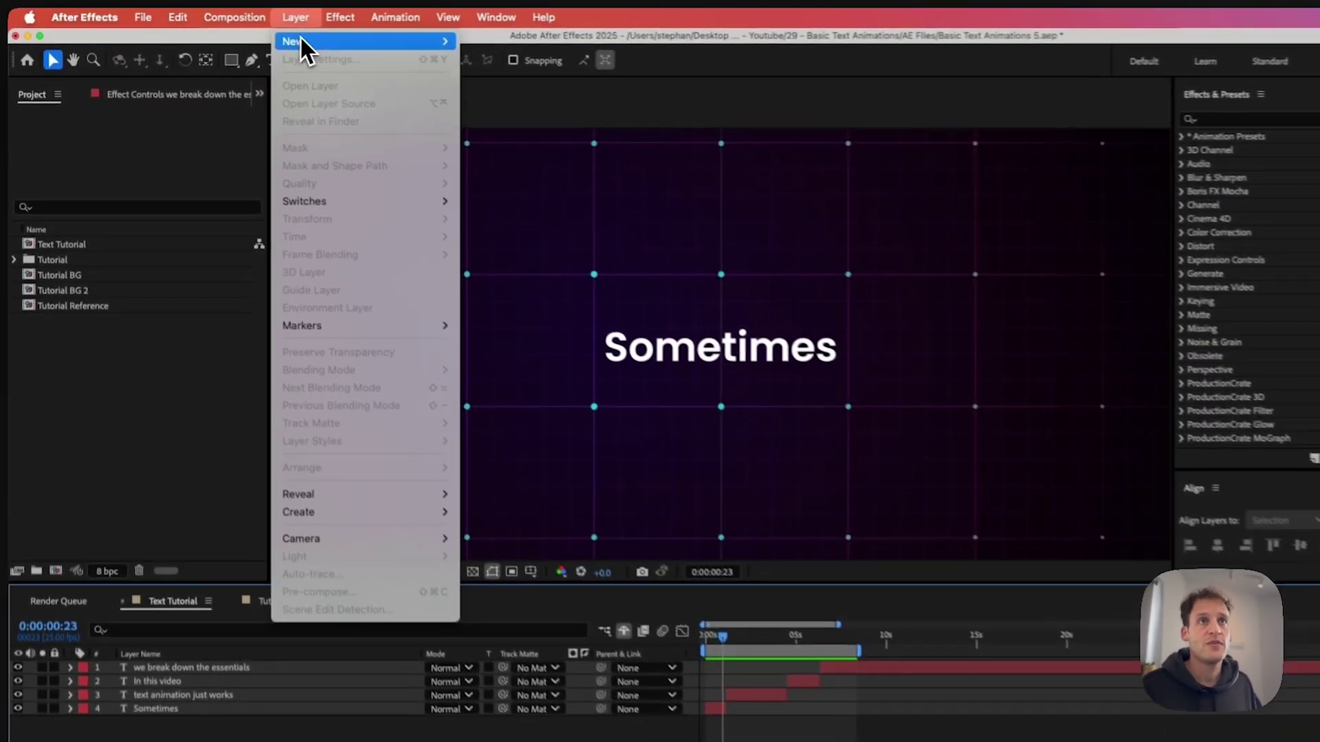
mouse_move(252, 36)
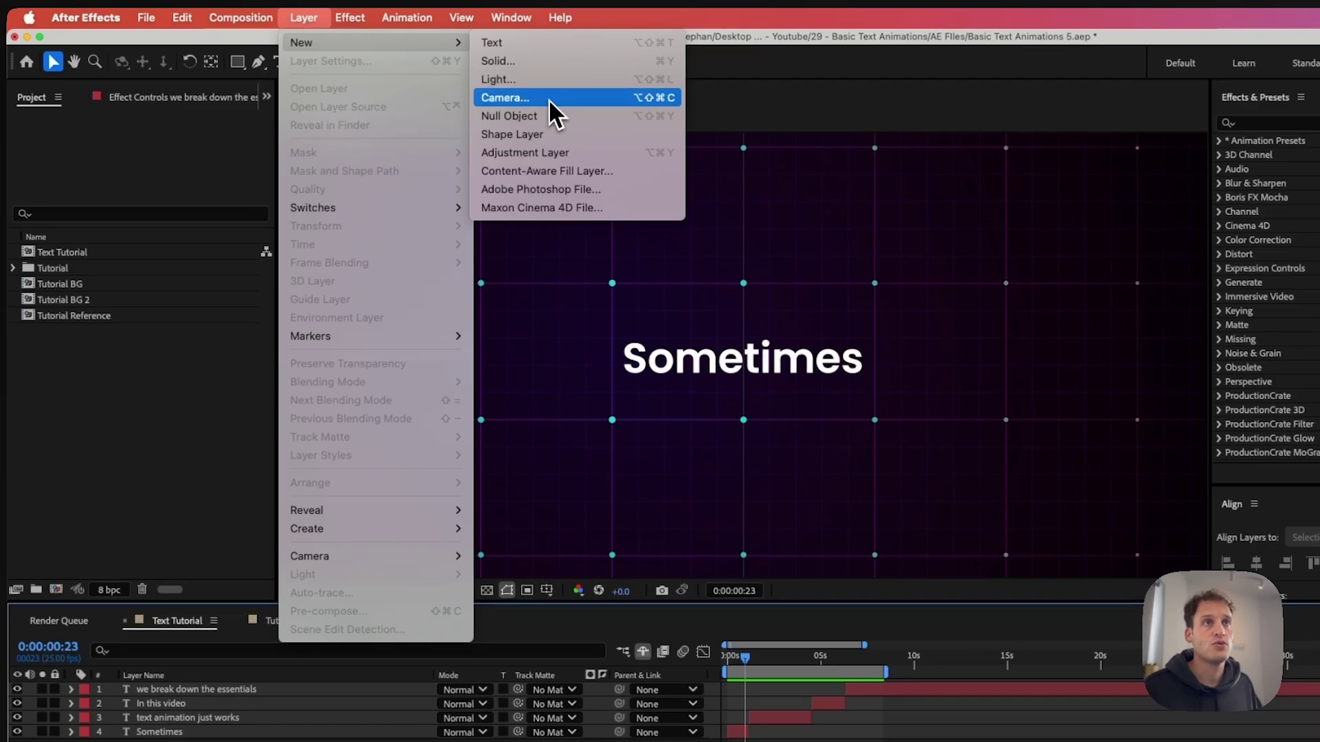
click(548, 115)
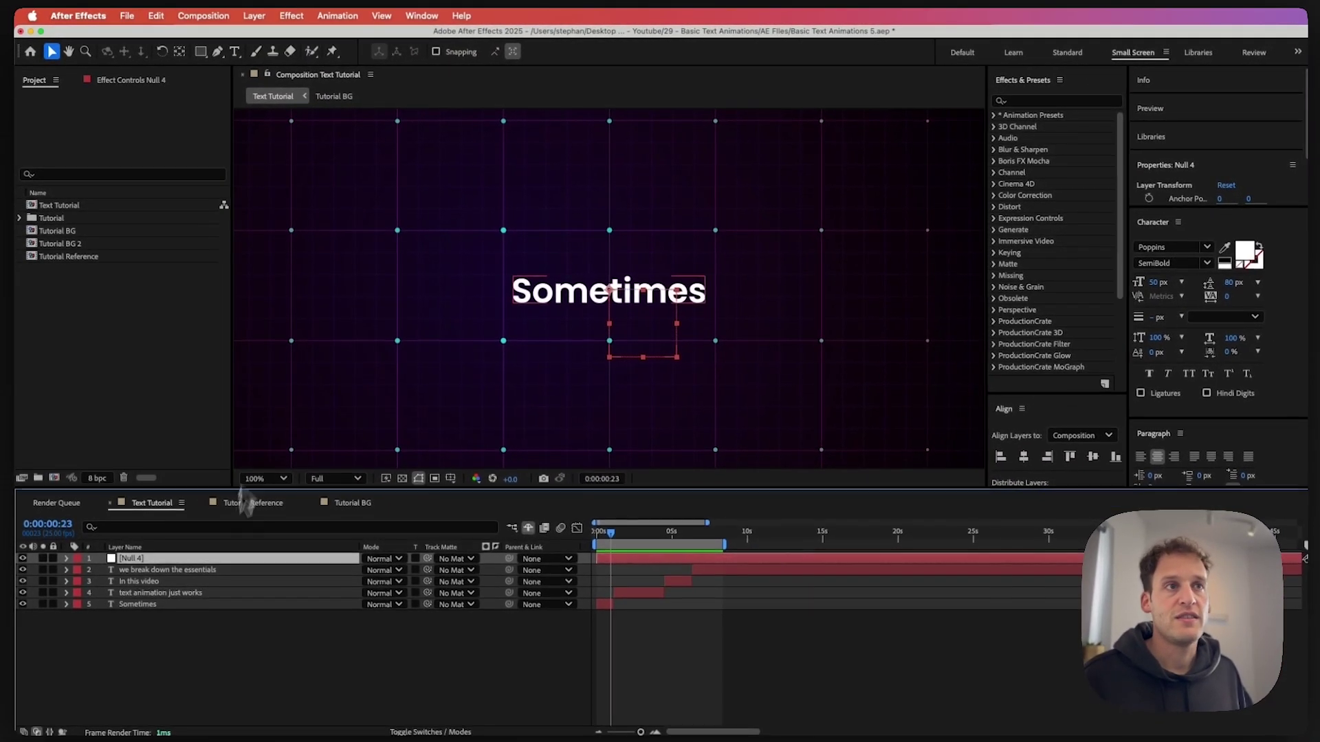
drag(265, 642, 204, 574)
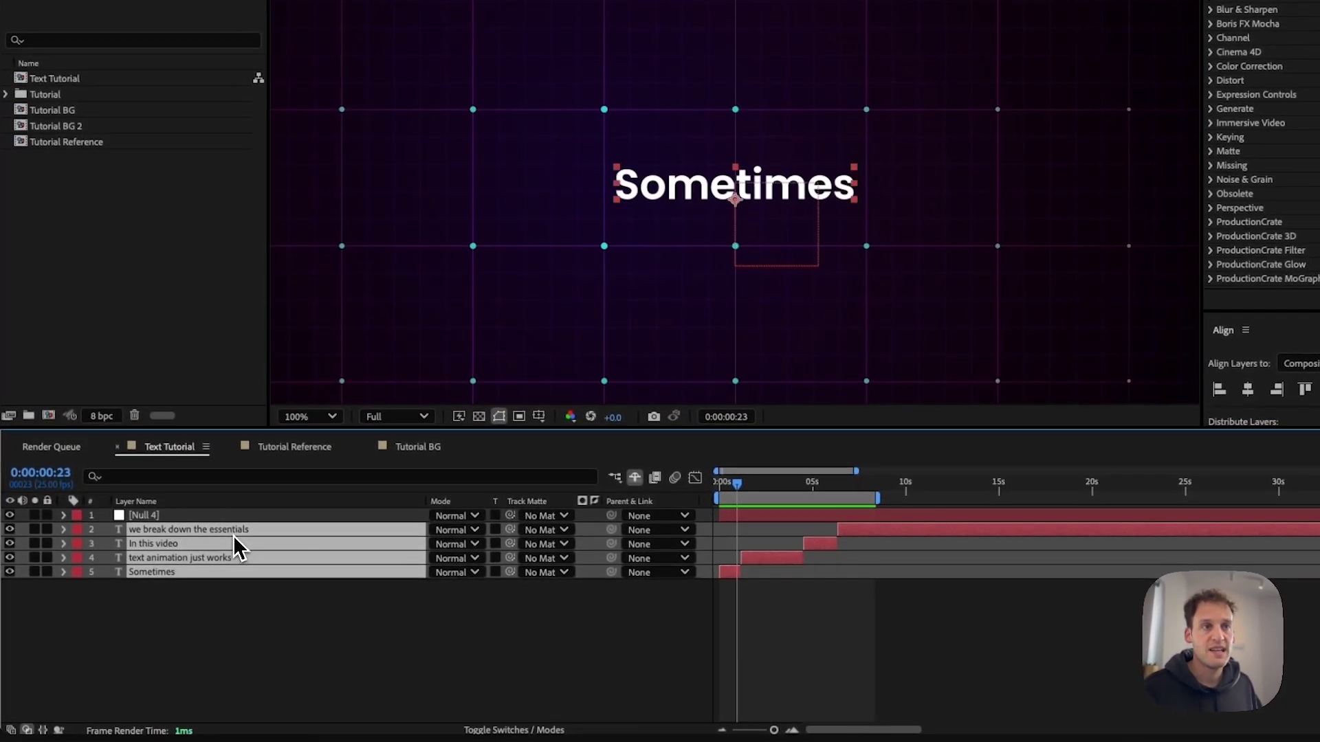
drag(611, 544, 241, 515)
Rename the null object as Scale and reveal its Scale property in the timeline
click(240, 515)
key(Return)
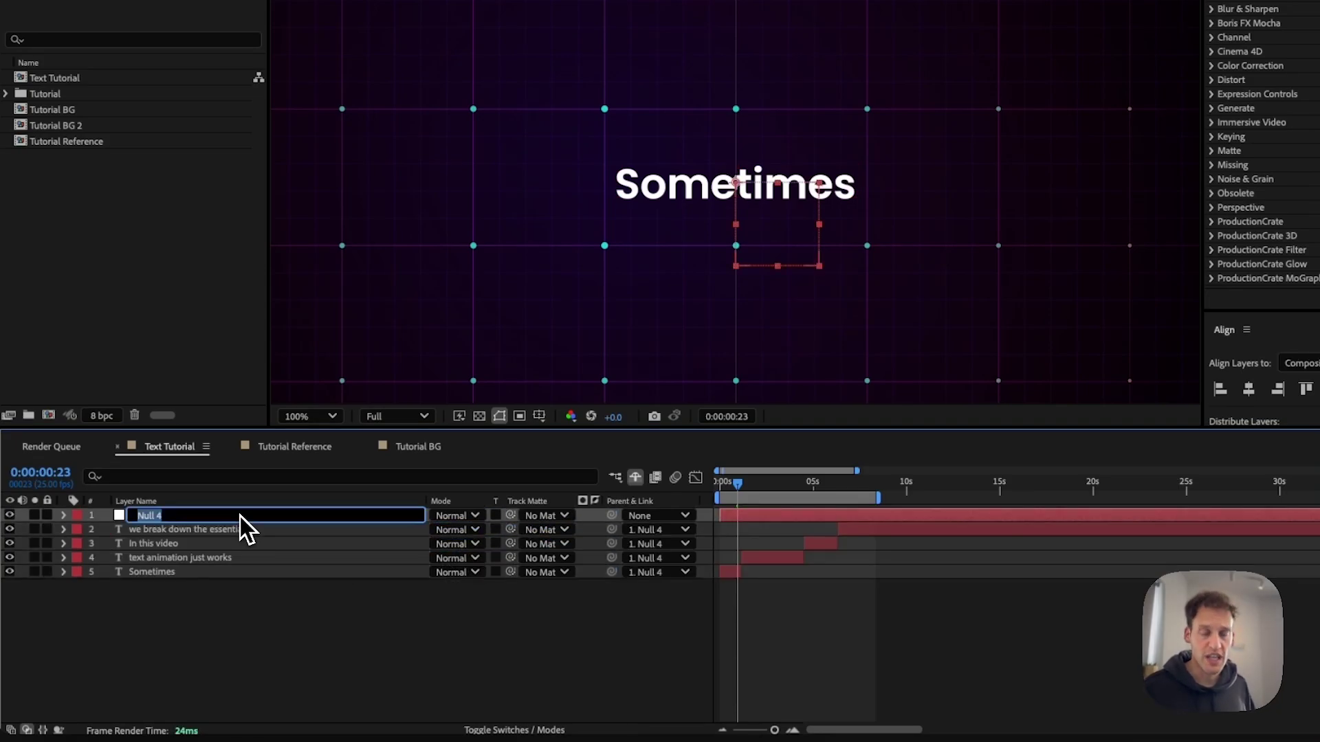
text(Scale)
key(Return)
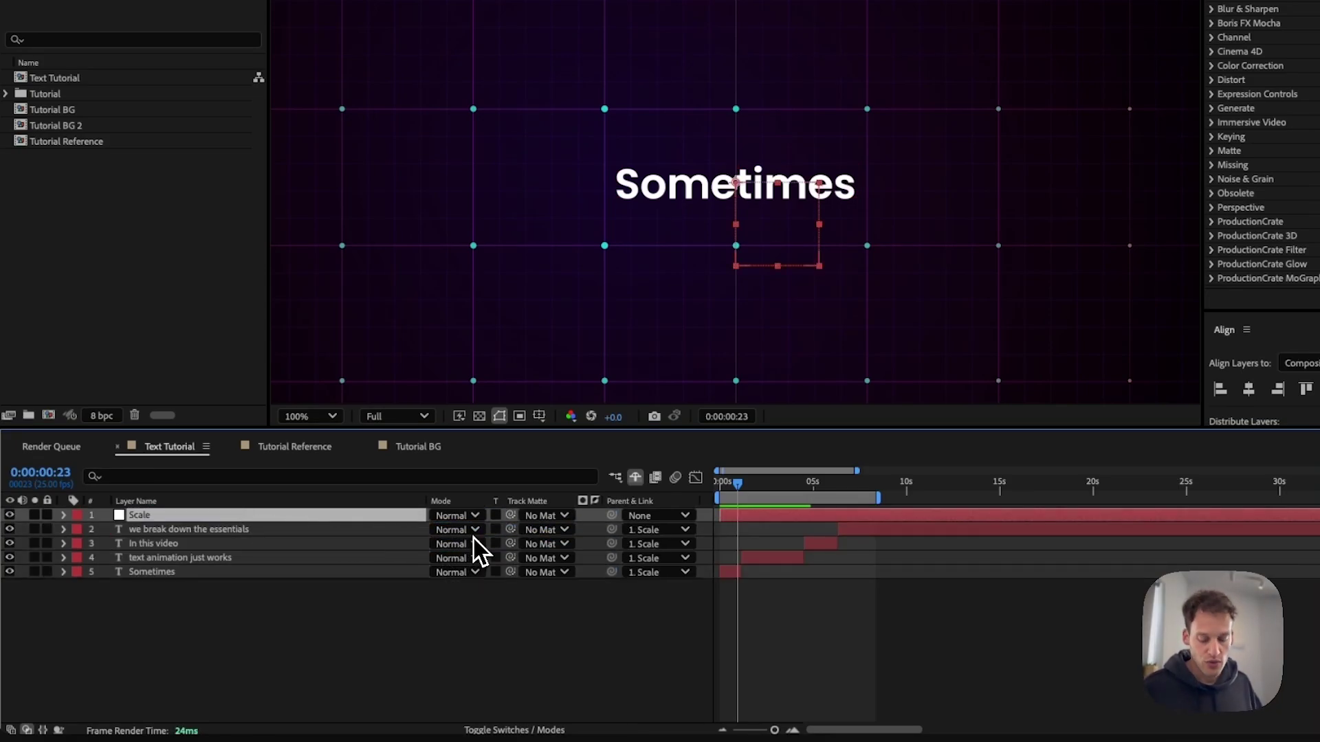
key(s)
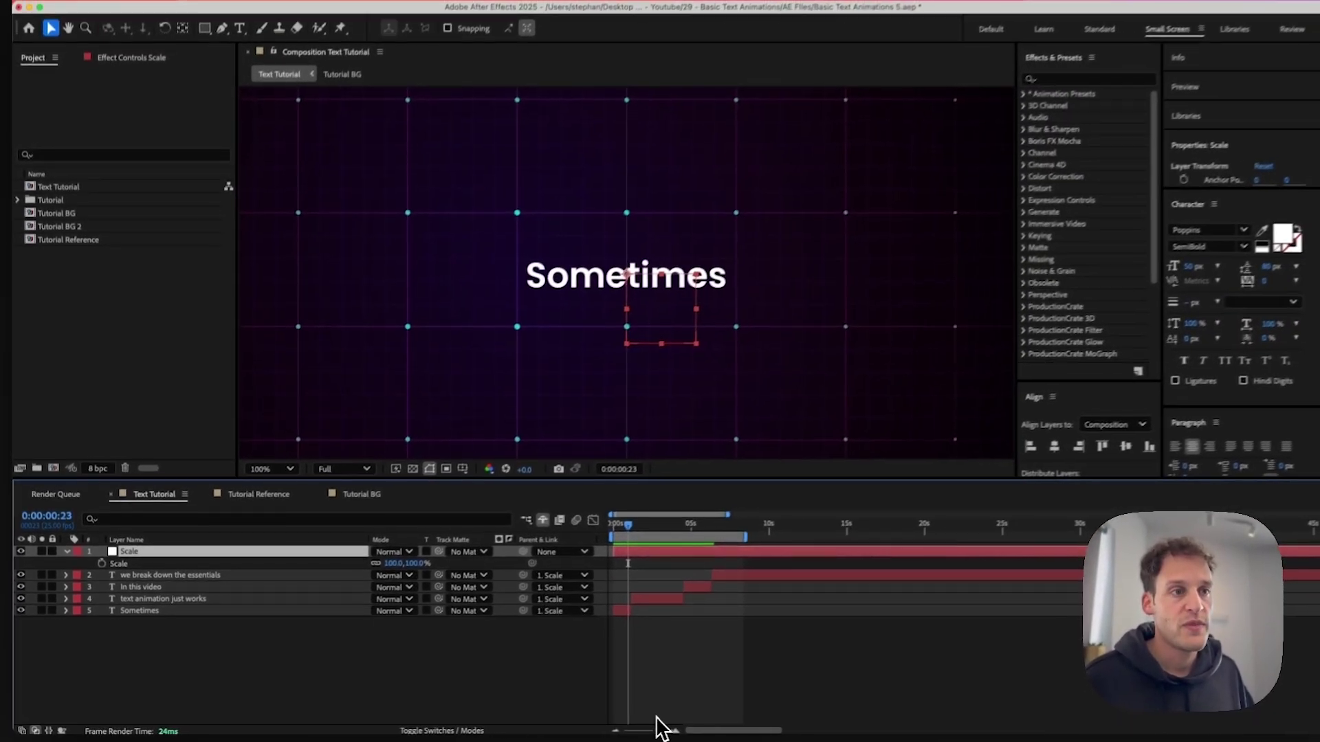
drag(774, 730, 776, 730)
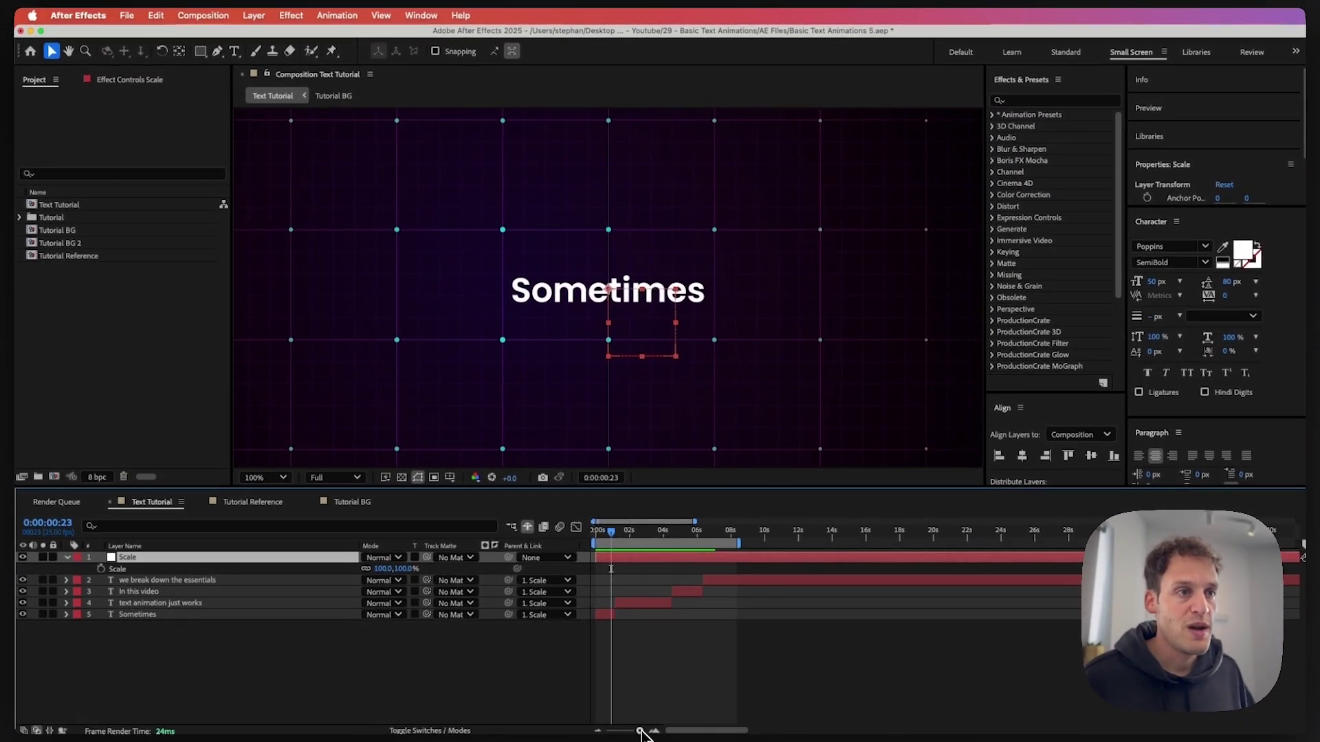
Keyframe the Scale null's Scale from 100% at the start of the composition to 160% at 0:00:00:19
drag(643, 734, 642, 731)
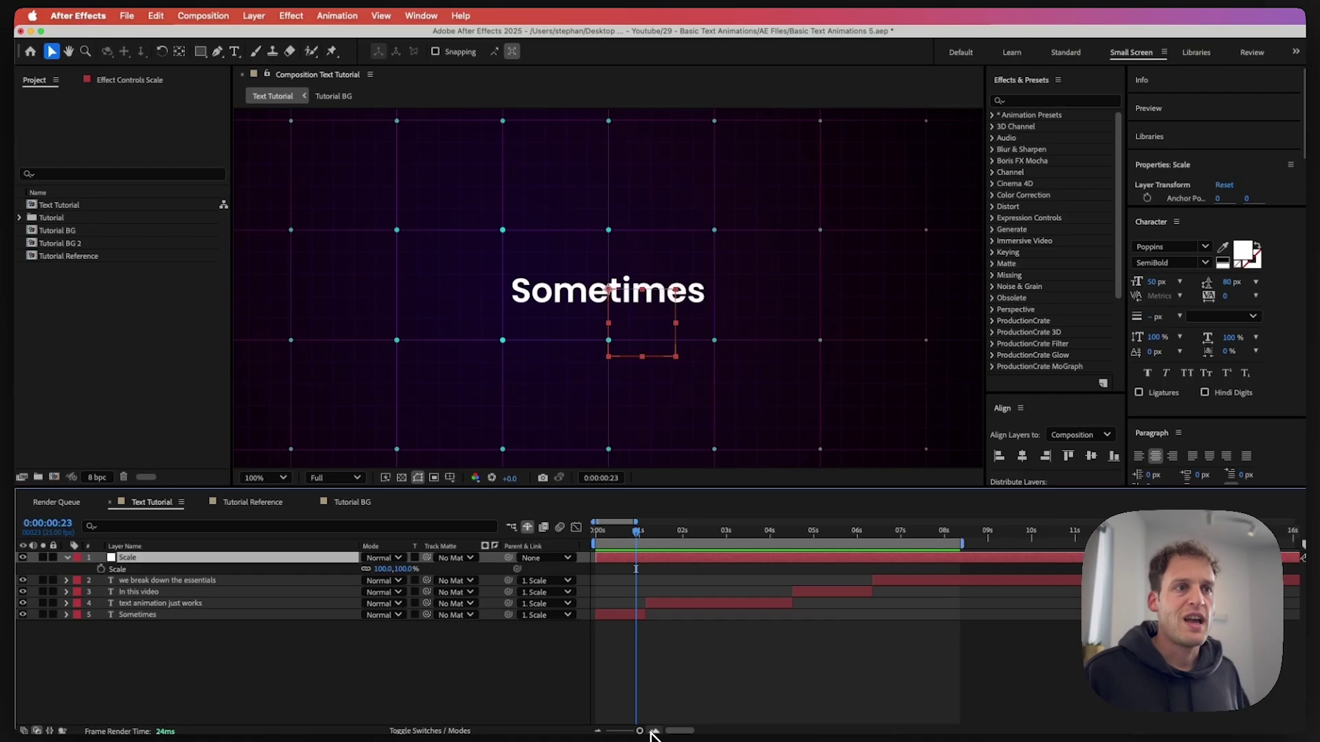
drag(636, 530, 653, 536)
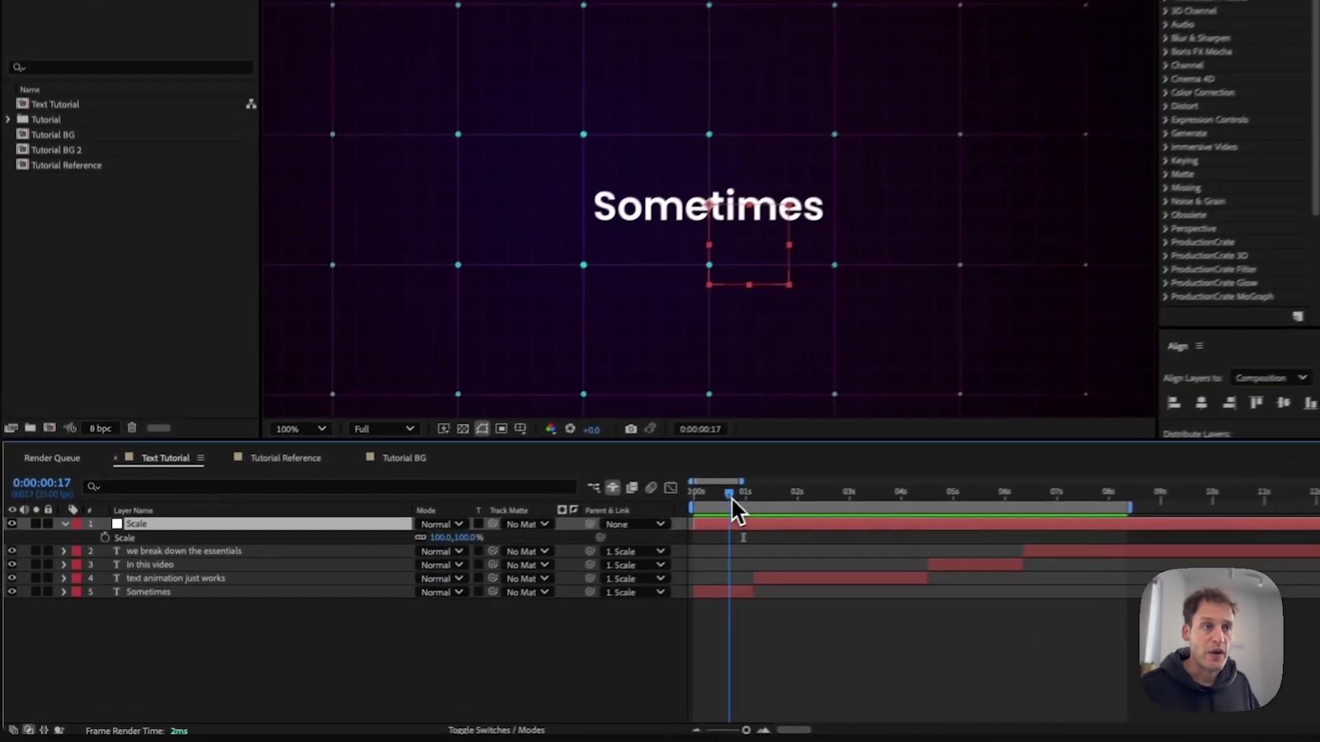
drag(732, 498, 698, 500)
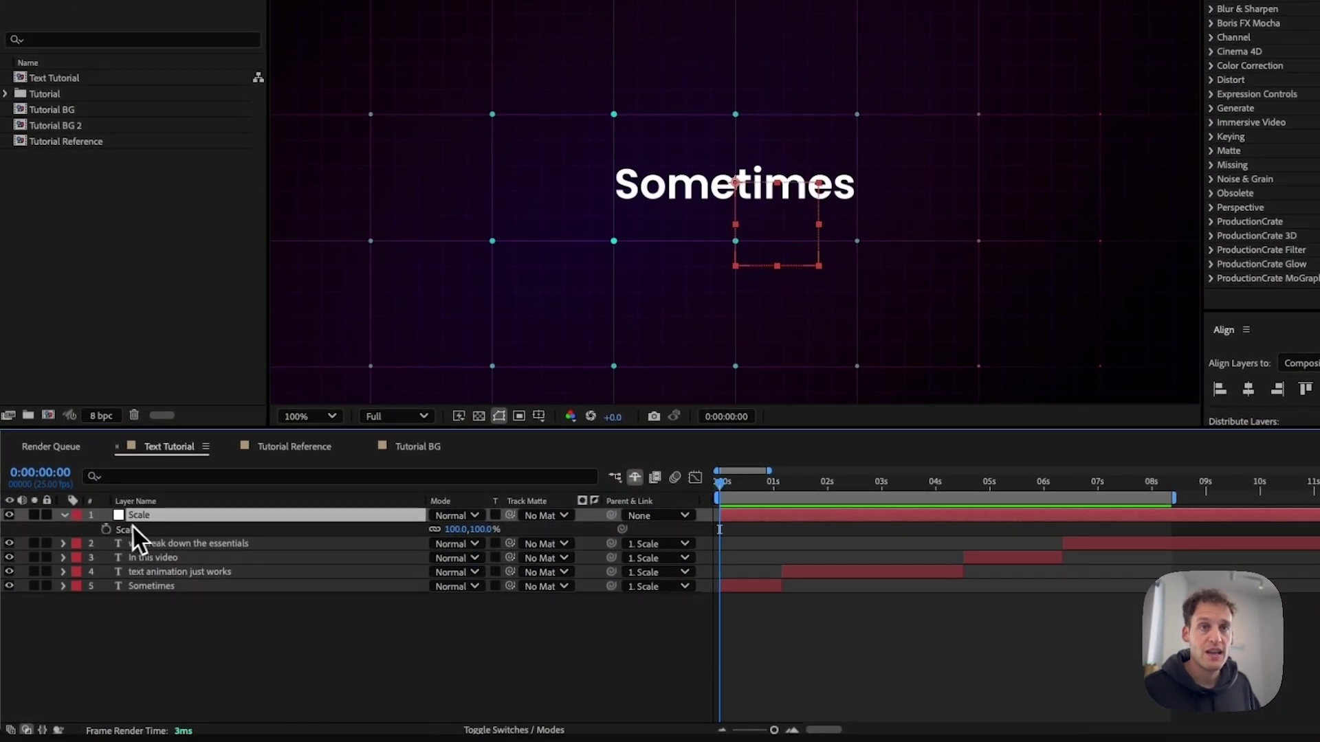
click(107, 529)
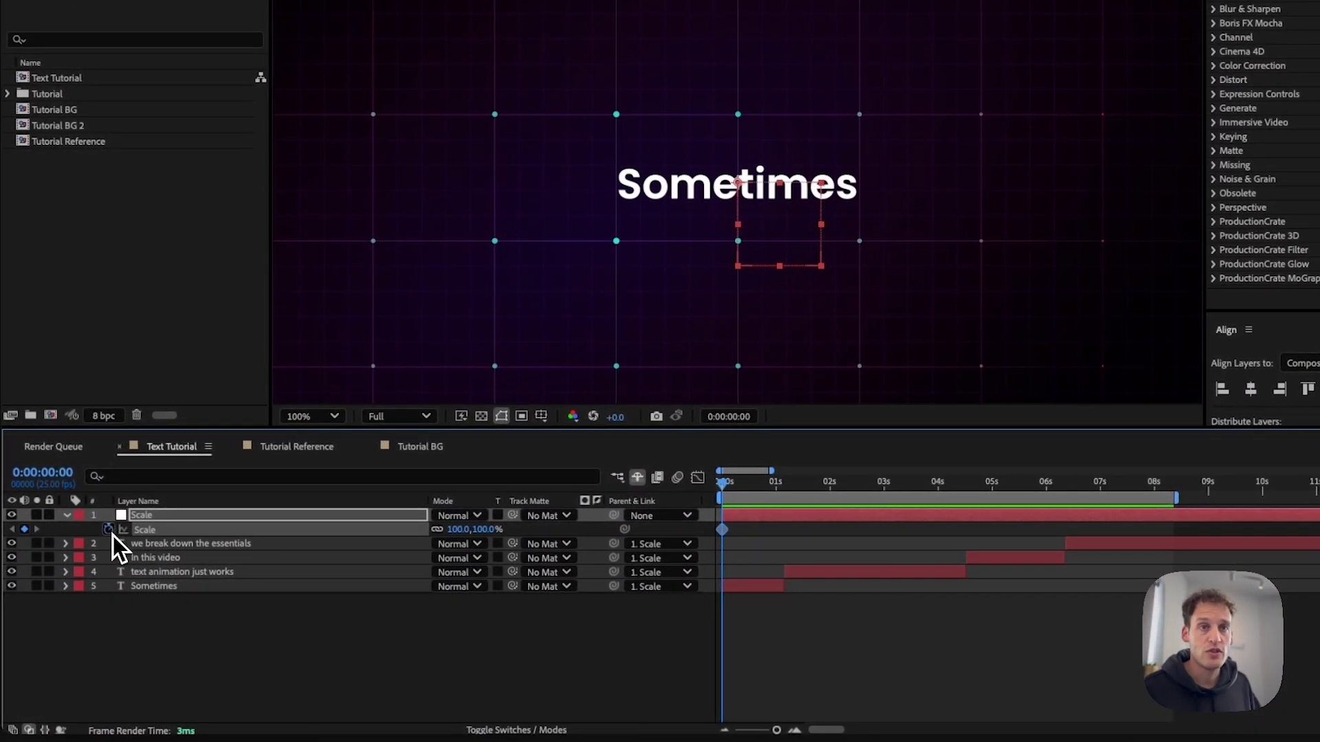
drag(720, 487, 763, 493)
drag(473, 544, 480, 545)
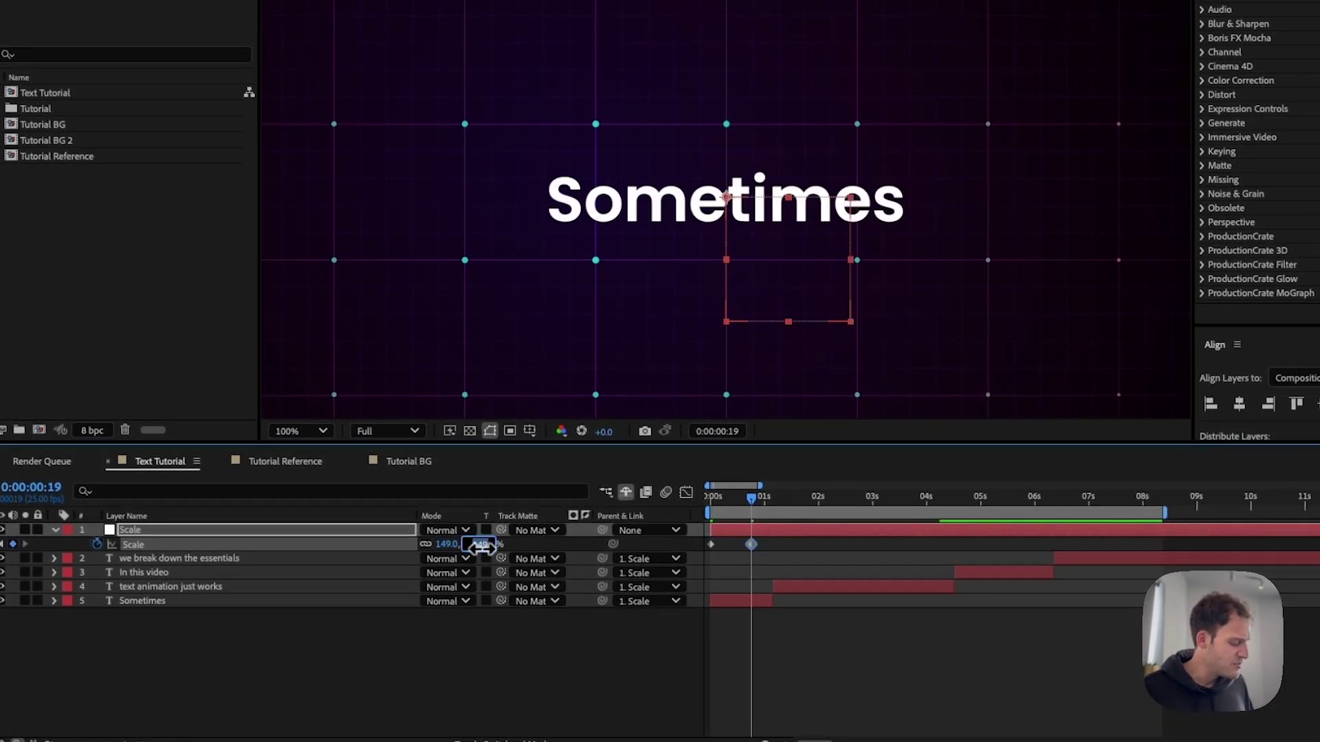
key(Return)
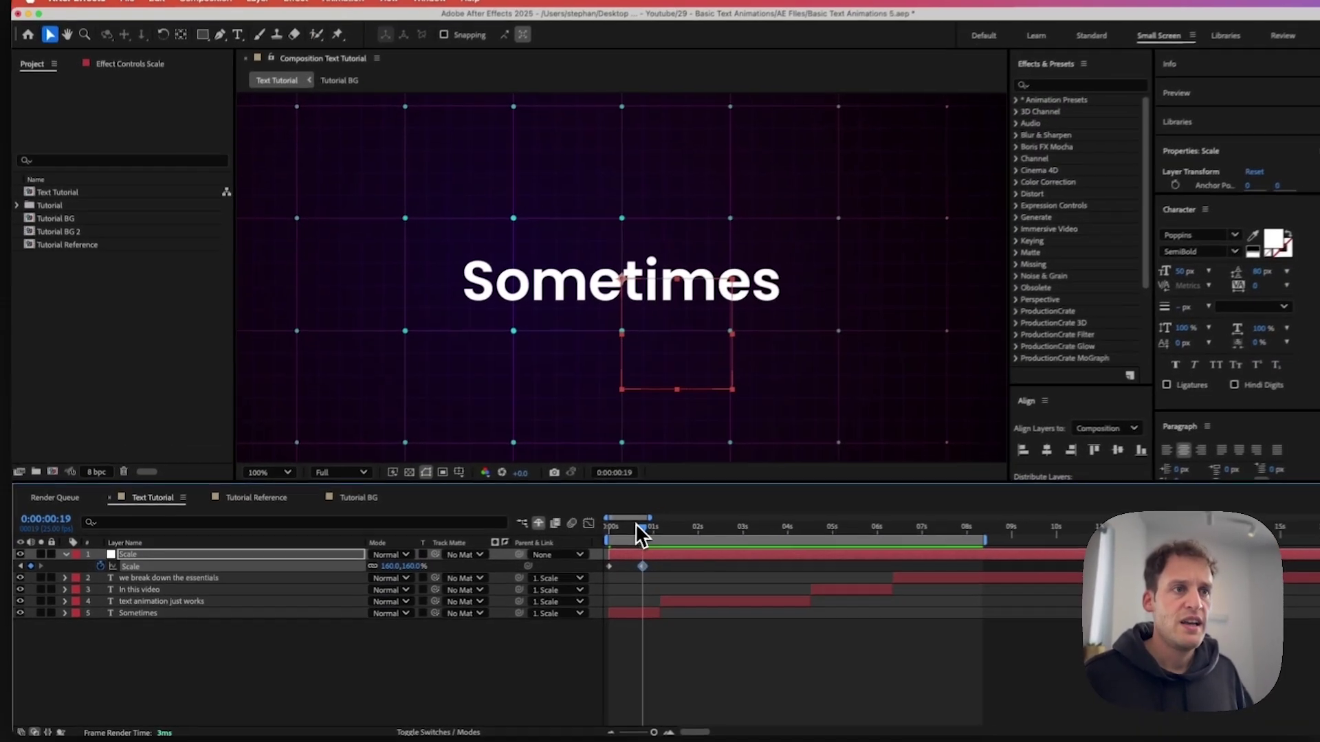
Add a 100% Scale keyframe on the null at 0:00:02:18 and fit the whole composition in the viewer
drag(751, 498, 756, 497)
drag(638, 539, 714, 550)
key(shift+slash)
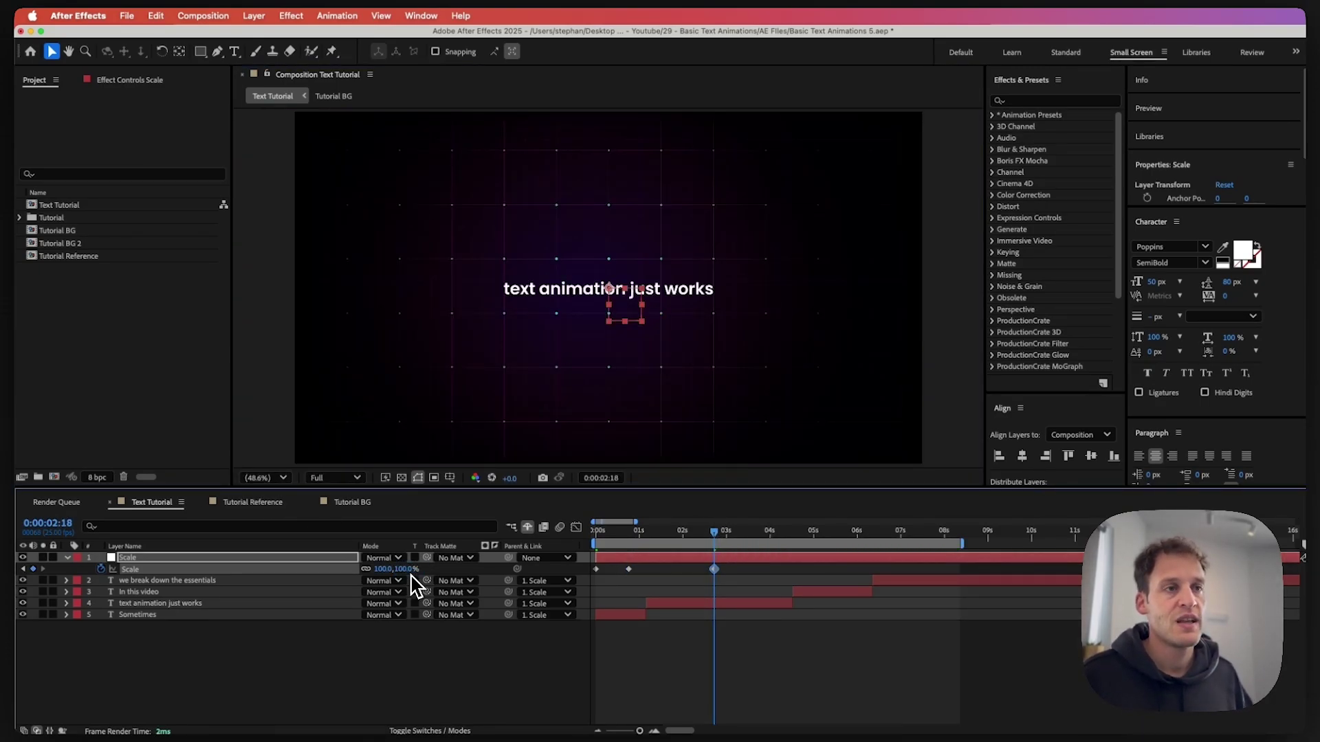
Review the scaling around 0:00:00:20 and apply Easy Ease to all three Scale keyframes of the null
click(596, 537)
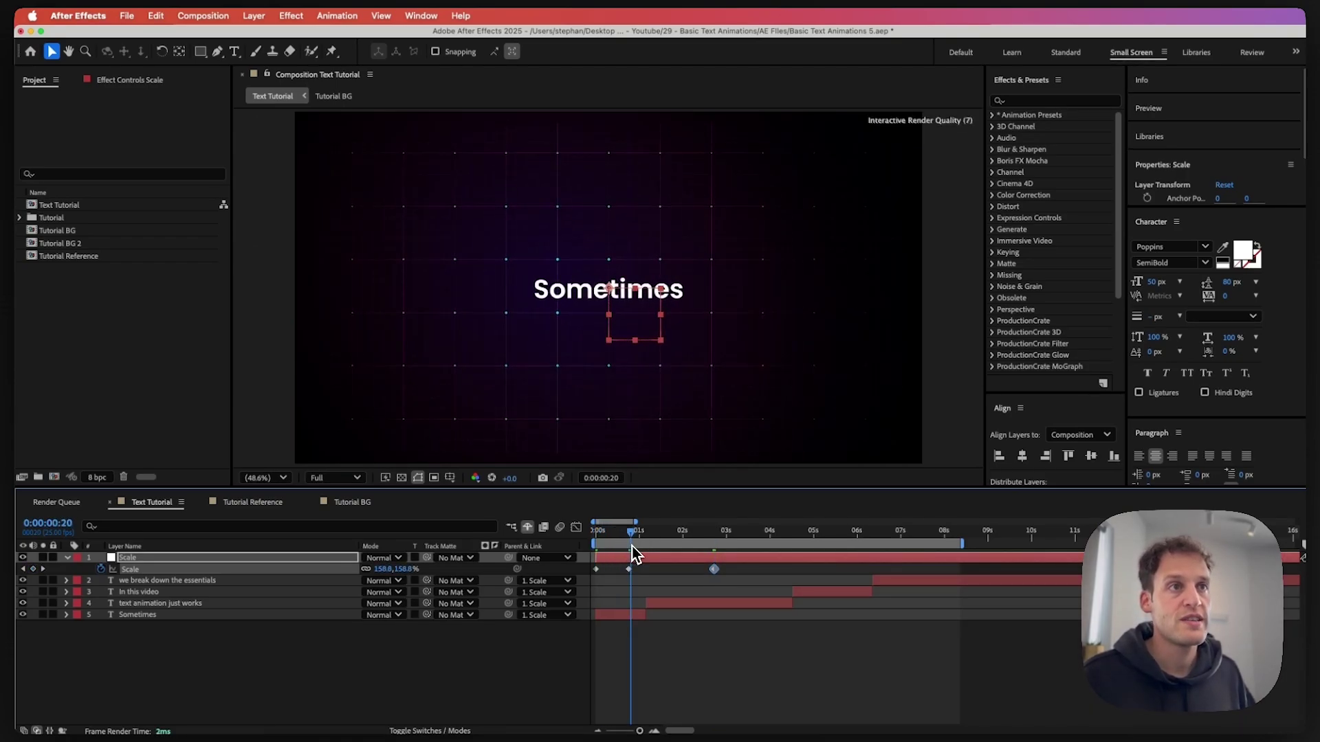
drag(631, 548, 588, 582)
key(F9)
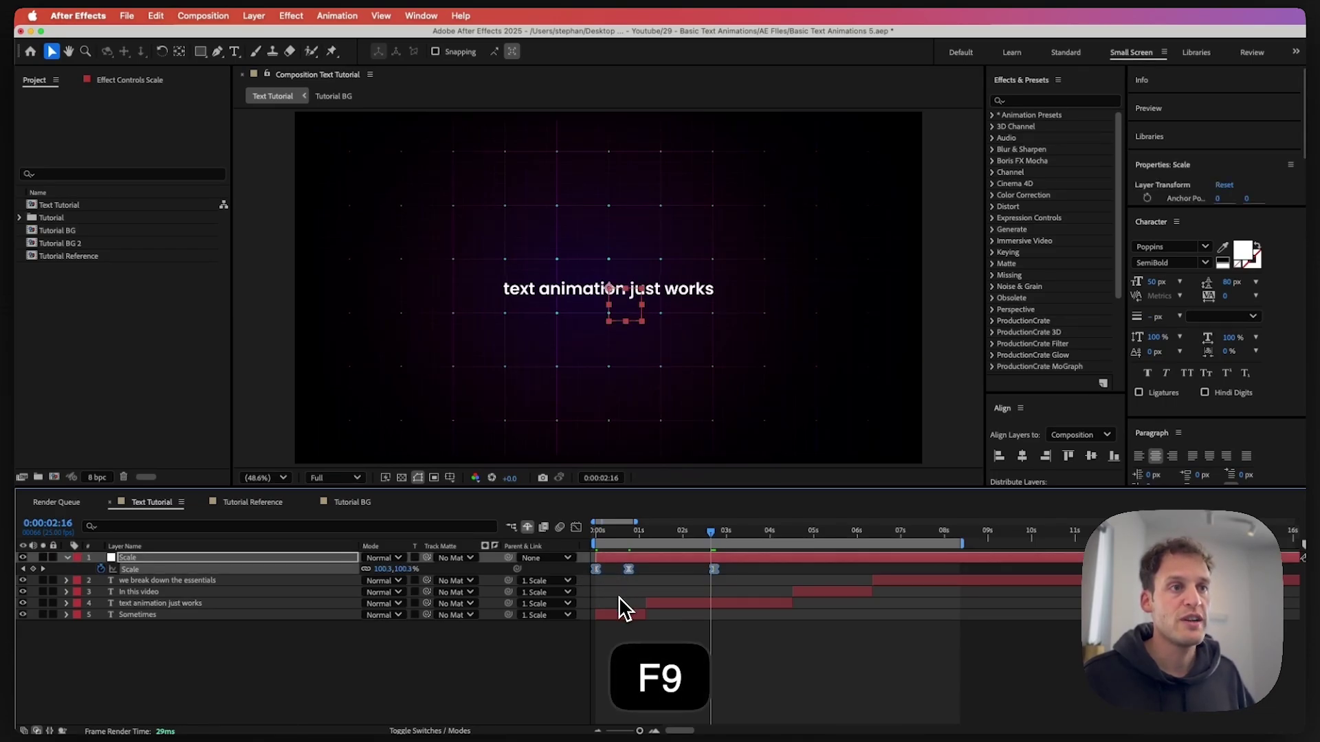
In the null's Scale speed graph, extend the middle keyframe's incoming handle toward the start so the scale-up peaks early
click(576, 527)
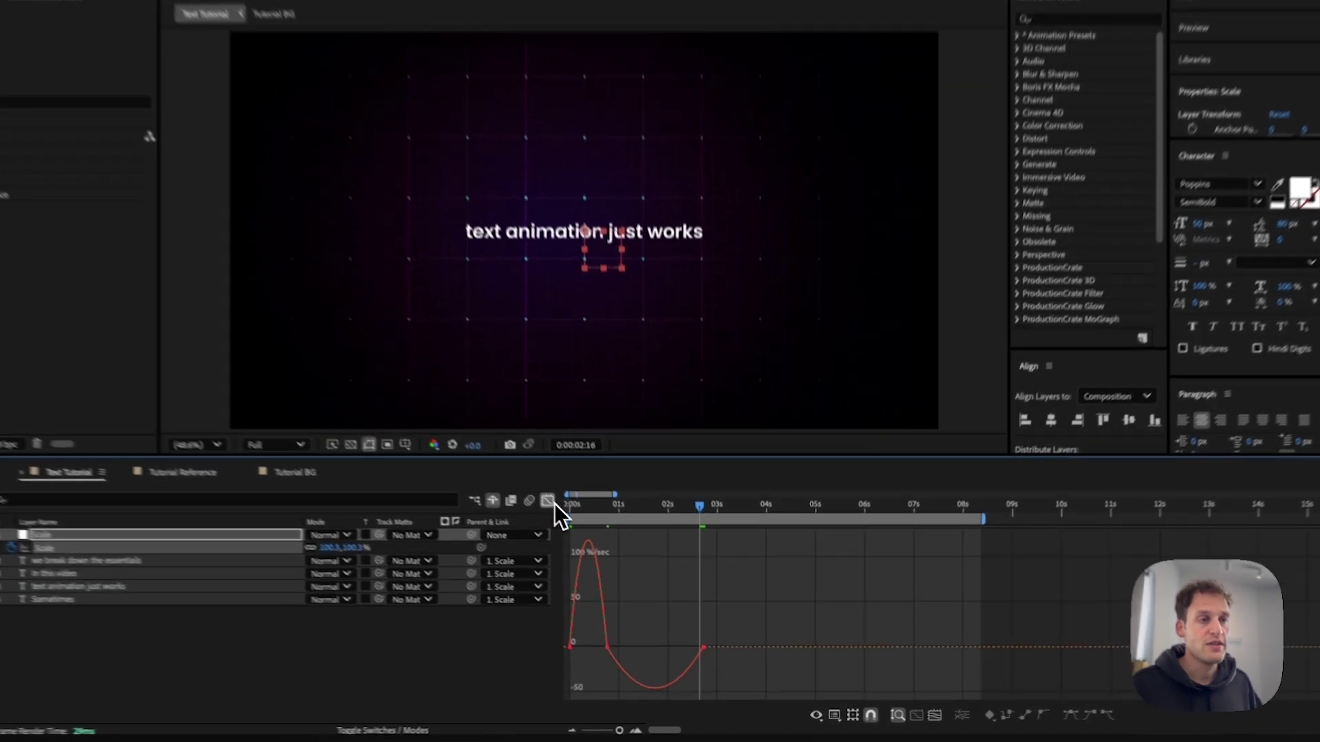
click(610, 534)
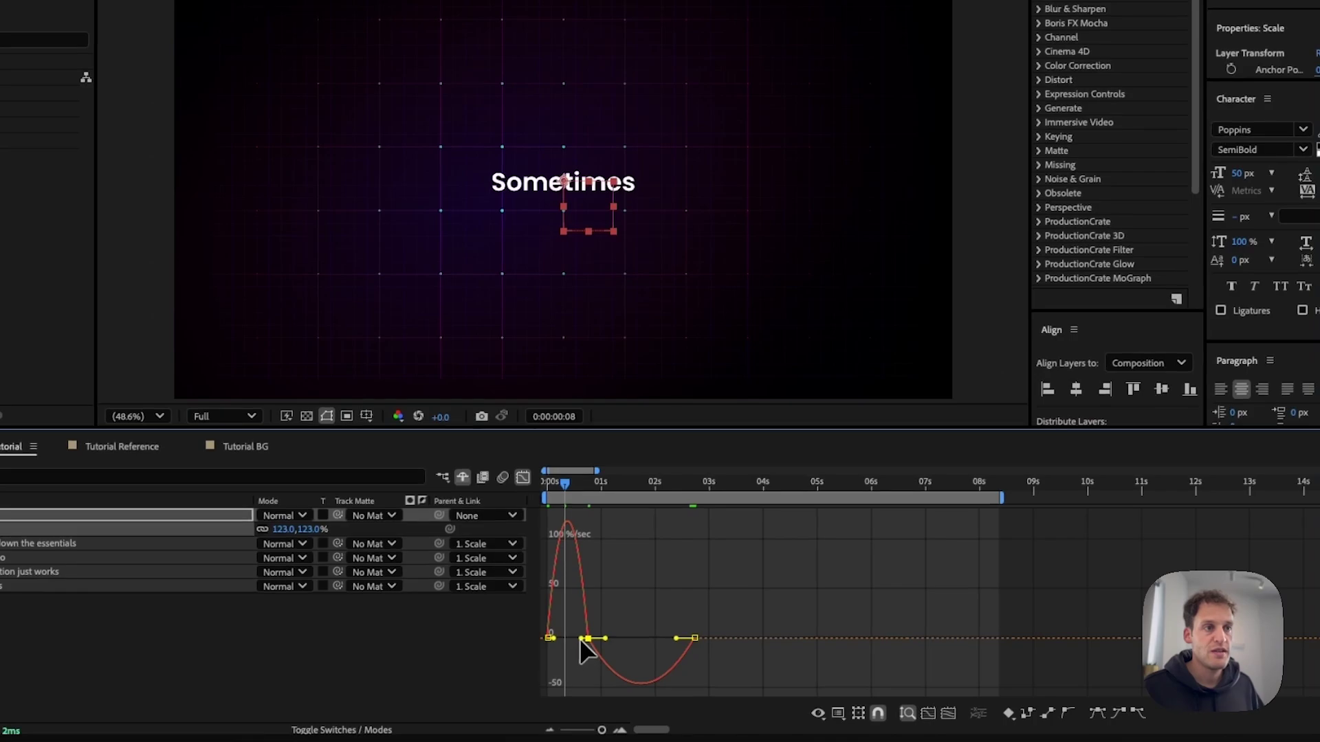
drag(580, 640, 569, 644)
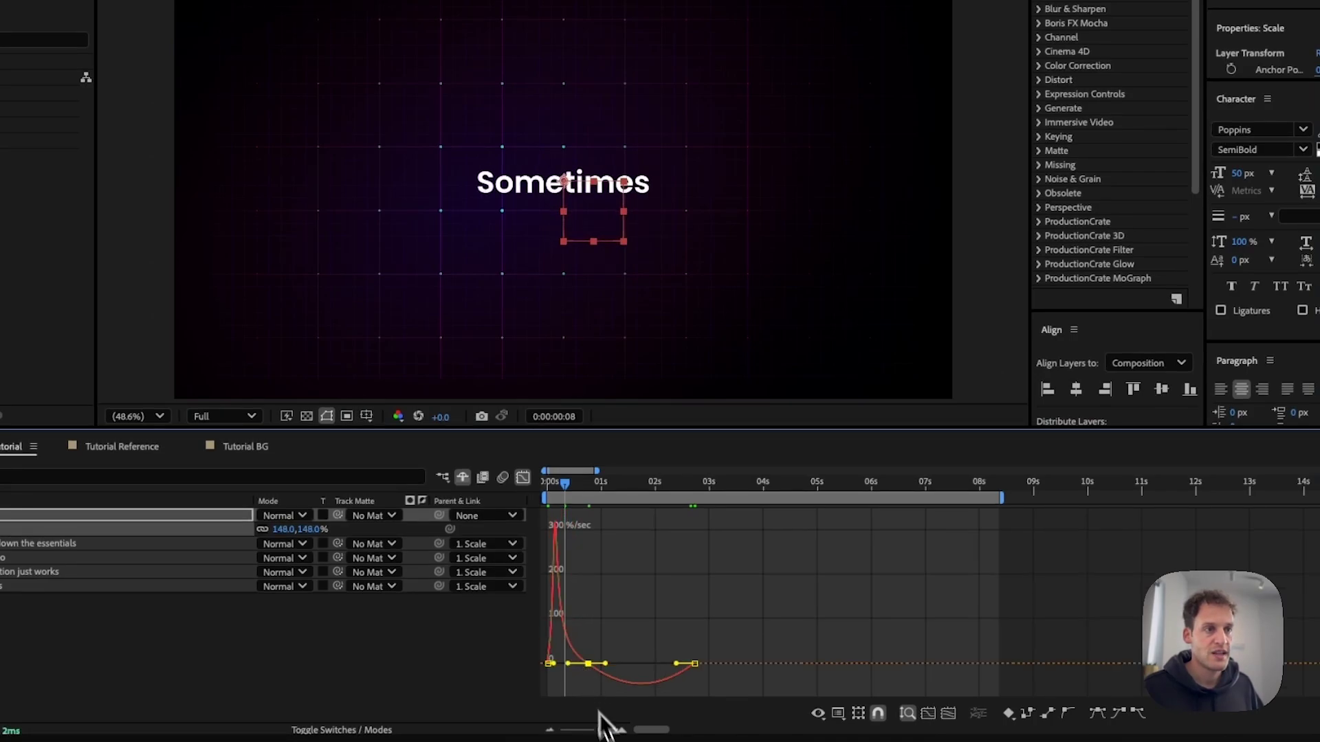
click(620, 731)
key(Home)
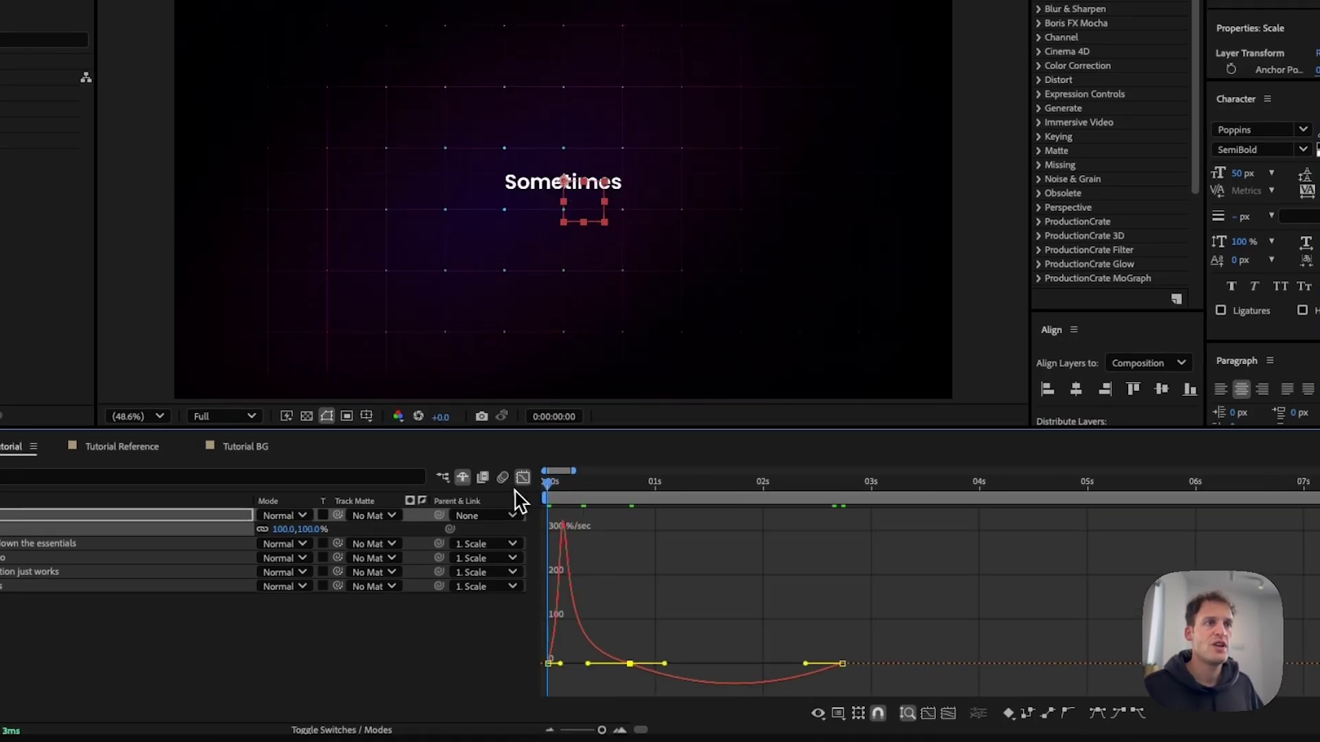
Lengthen the last keyframe's incoming handle and the middle keyframe's outgoing handle so the scale-down peaks at the text change near 0:00:01:05
drag(549, 493, 587, 516)
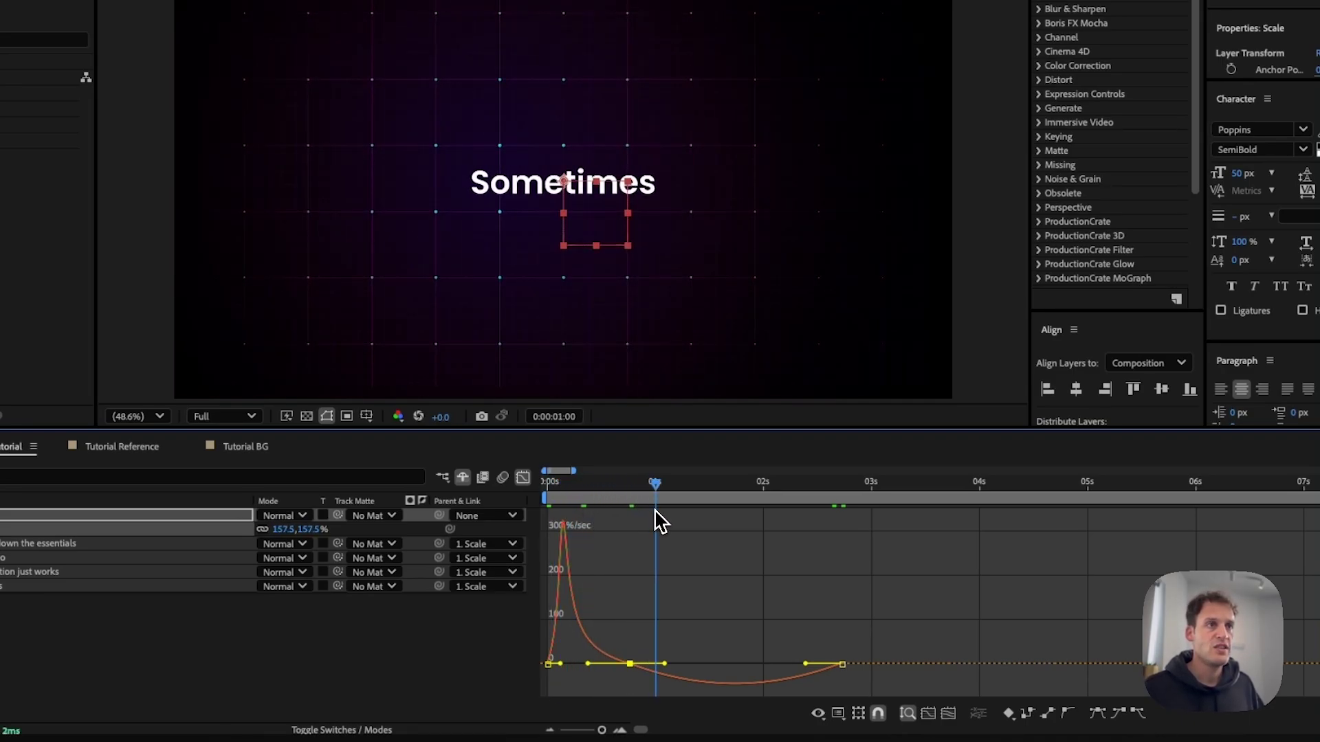
drag(660, 523, 680, 527)
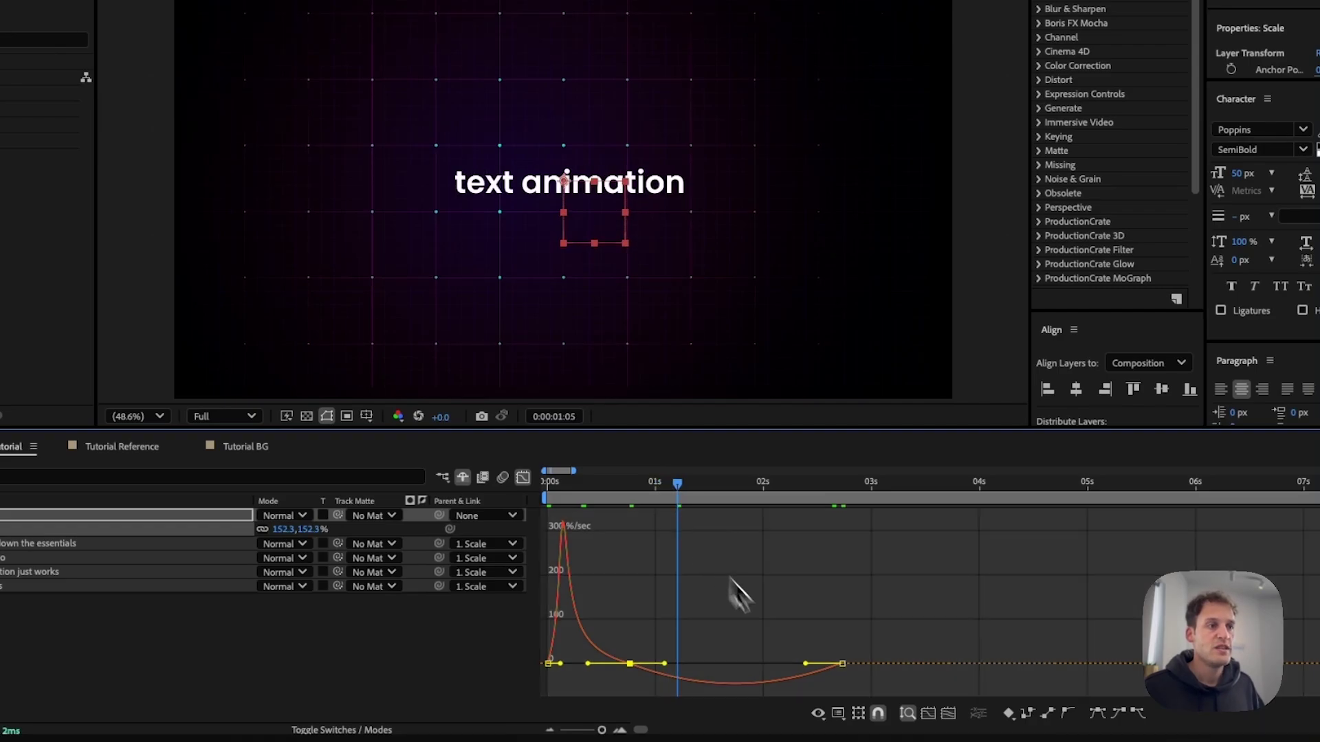
drag(912, 684, 911, 684)
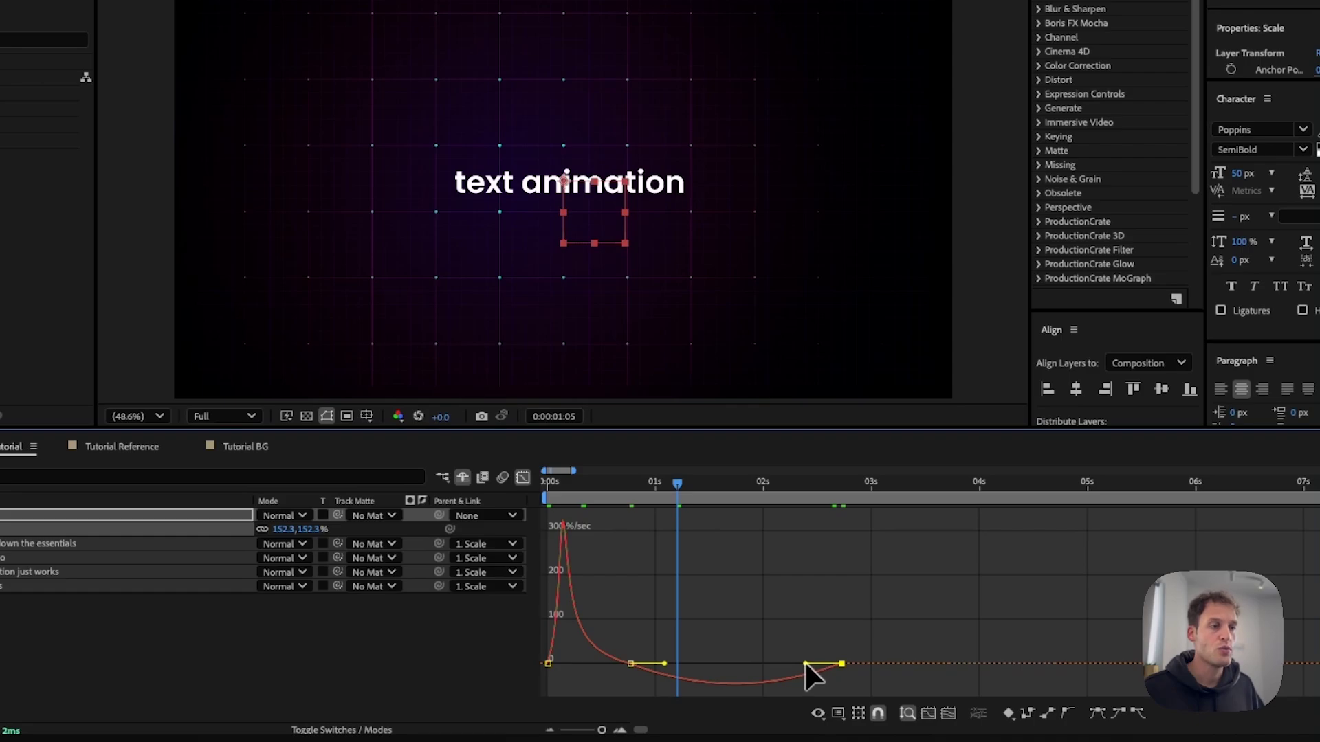
drag(805, 664, 729, 665)
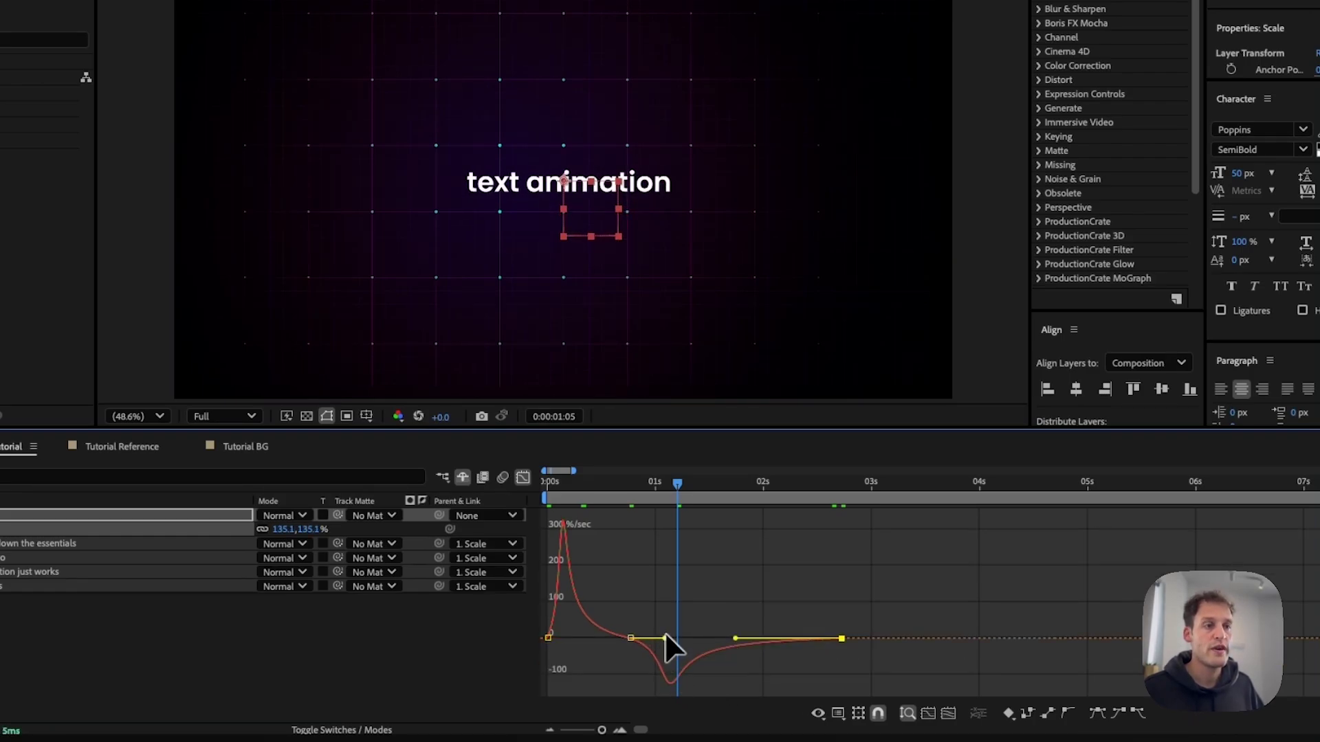
drag(663, 633, 659, 656)
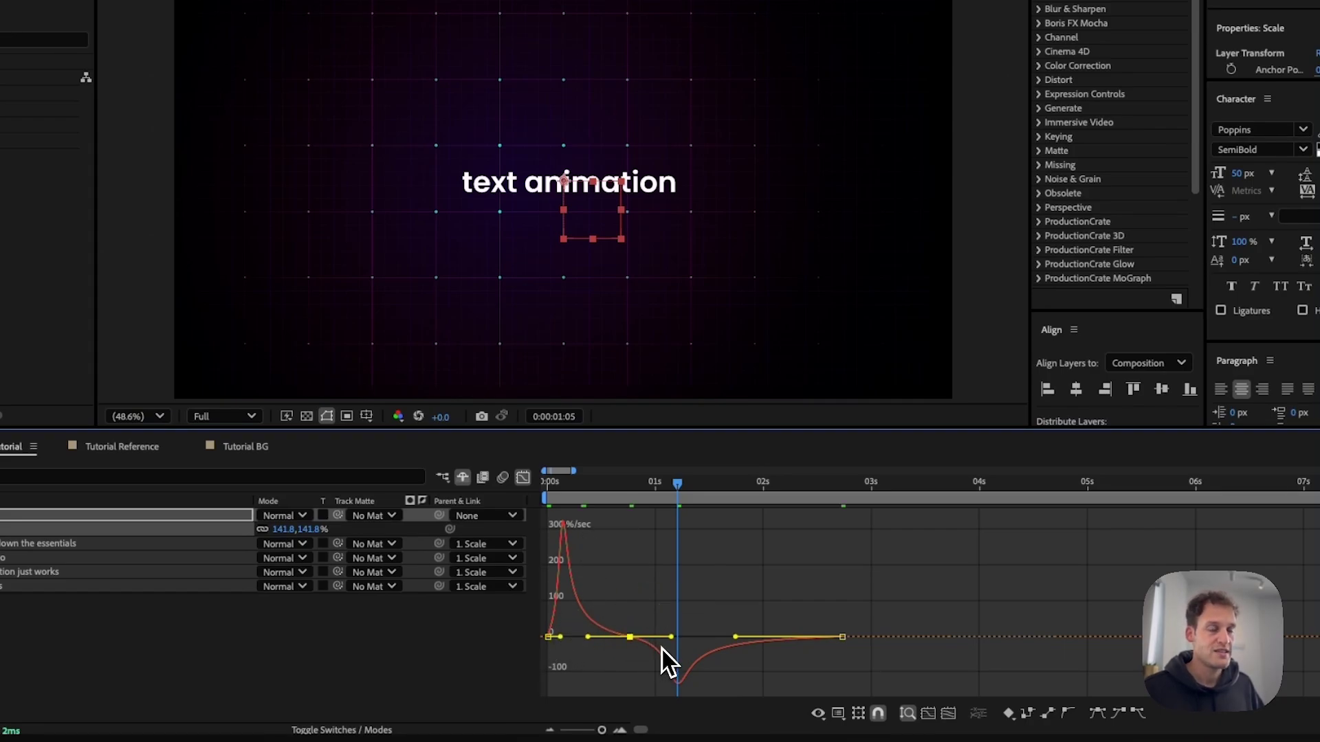
drag(672, 670, 681, 683)
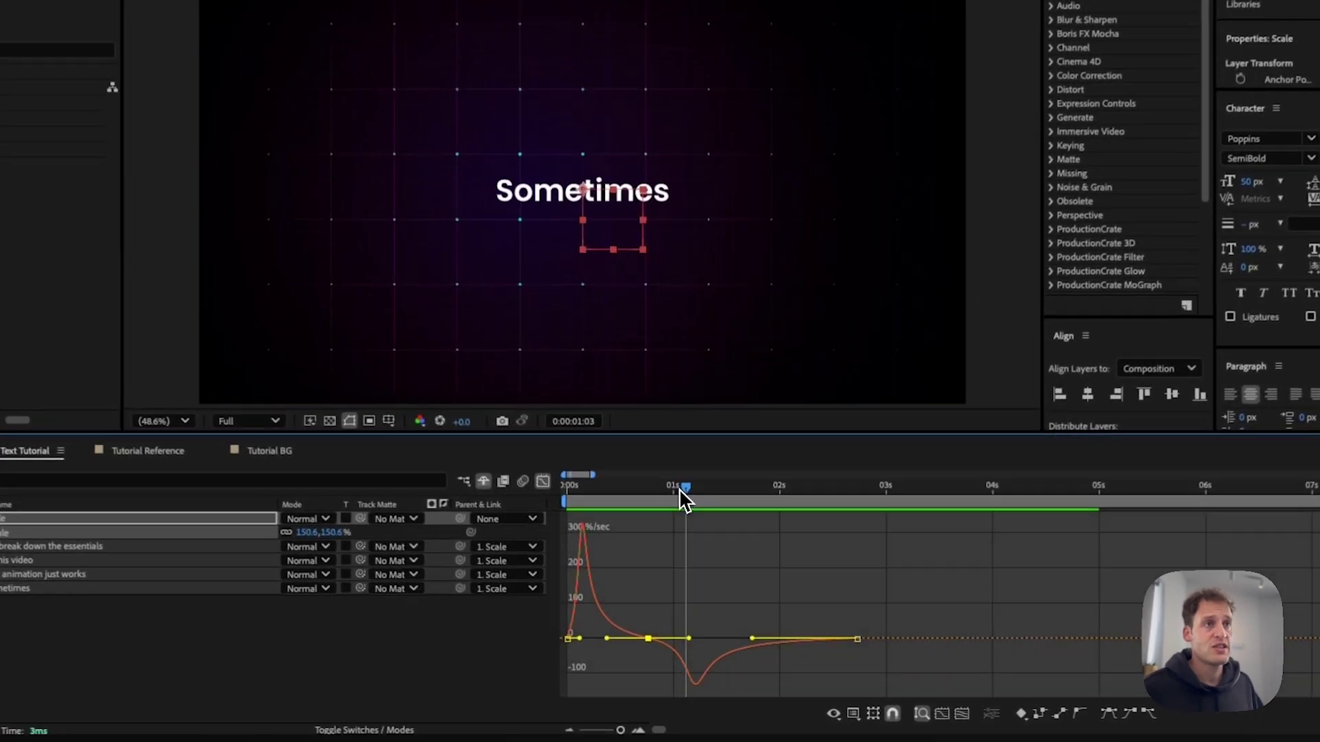
drag(685, 519, 698, 519)
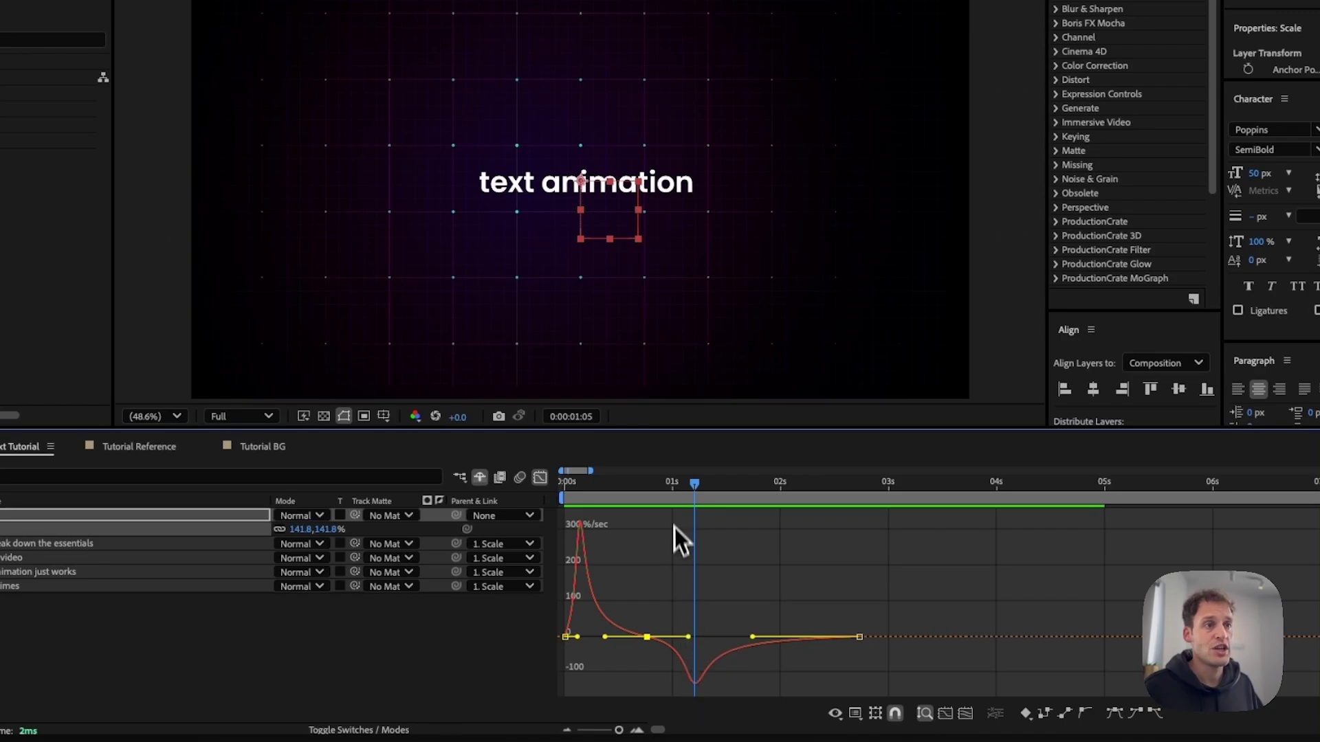
mouse_move(693, 507)
mouse_down()
mouse_move(675, 500)
mouse_move(697, 506)
mouse_up()
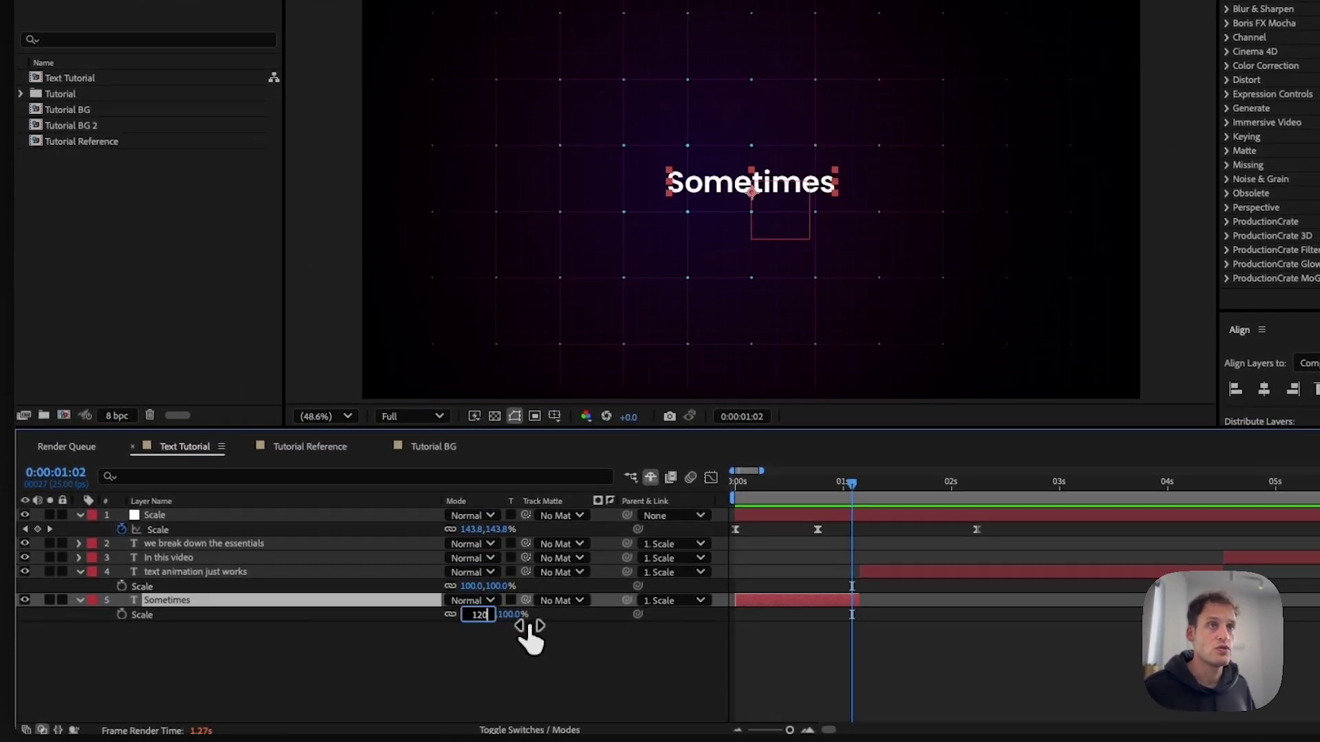
Set the Sometimes text layer's own Scale to 120% and preview the switch to the next text
key(Return)
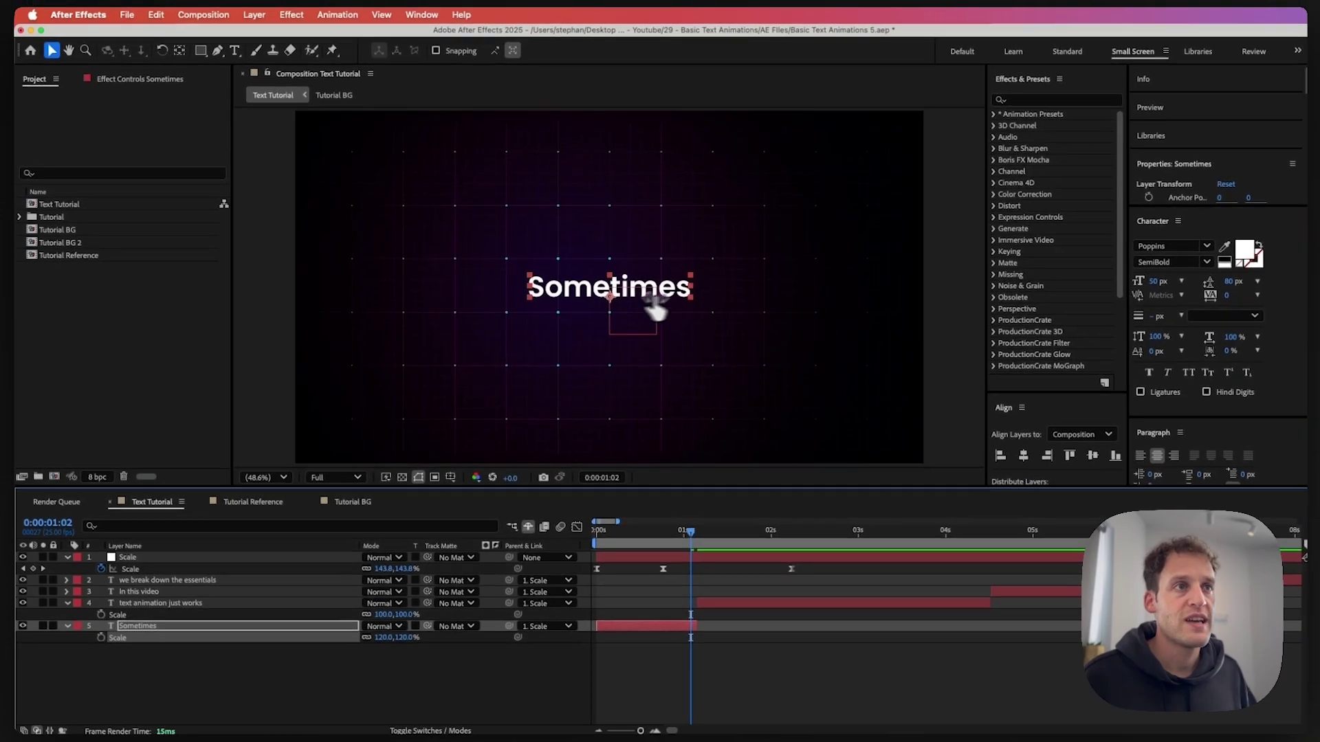
click(700, 533)
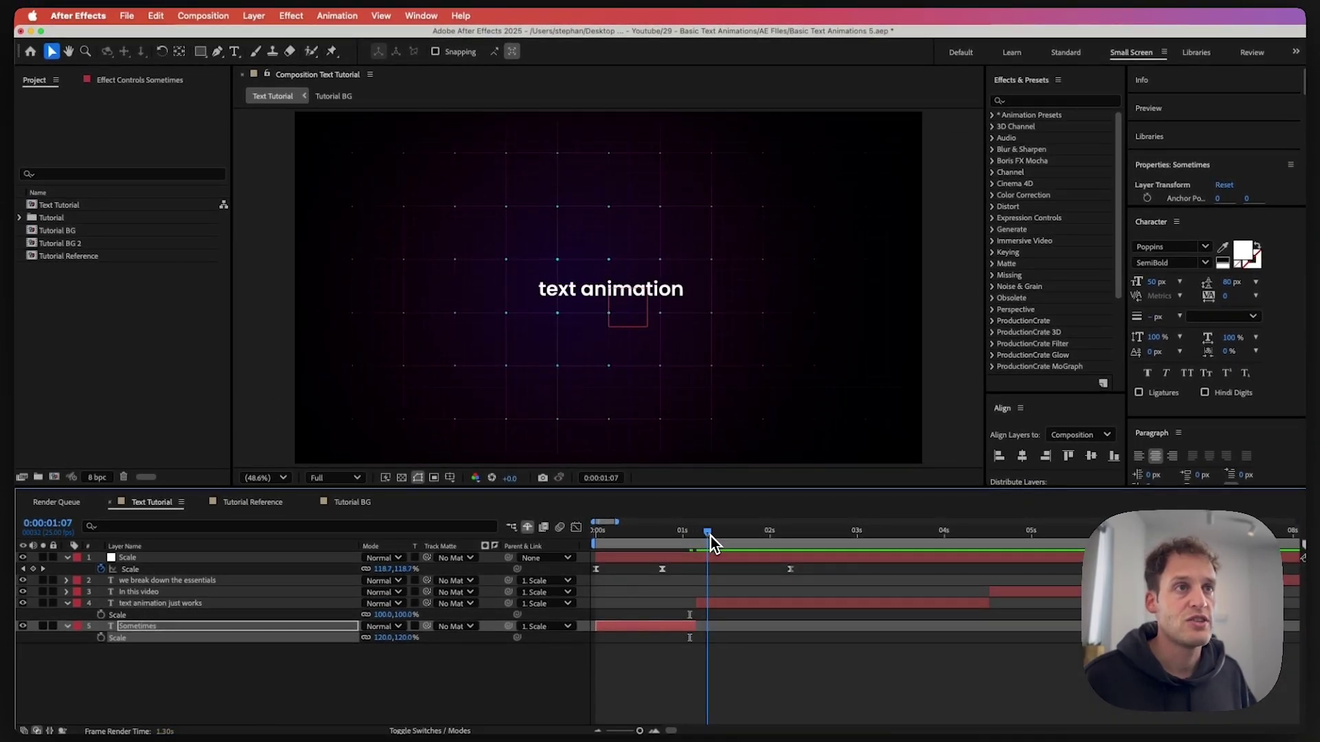
key(space)
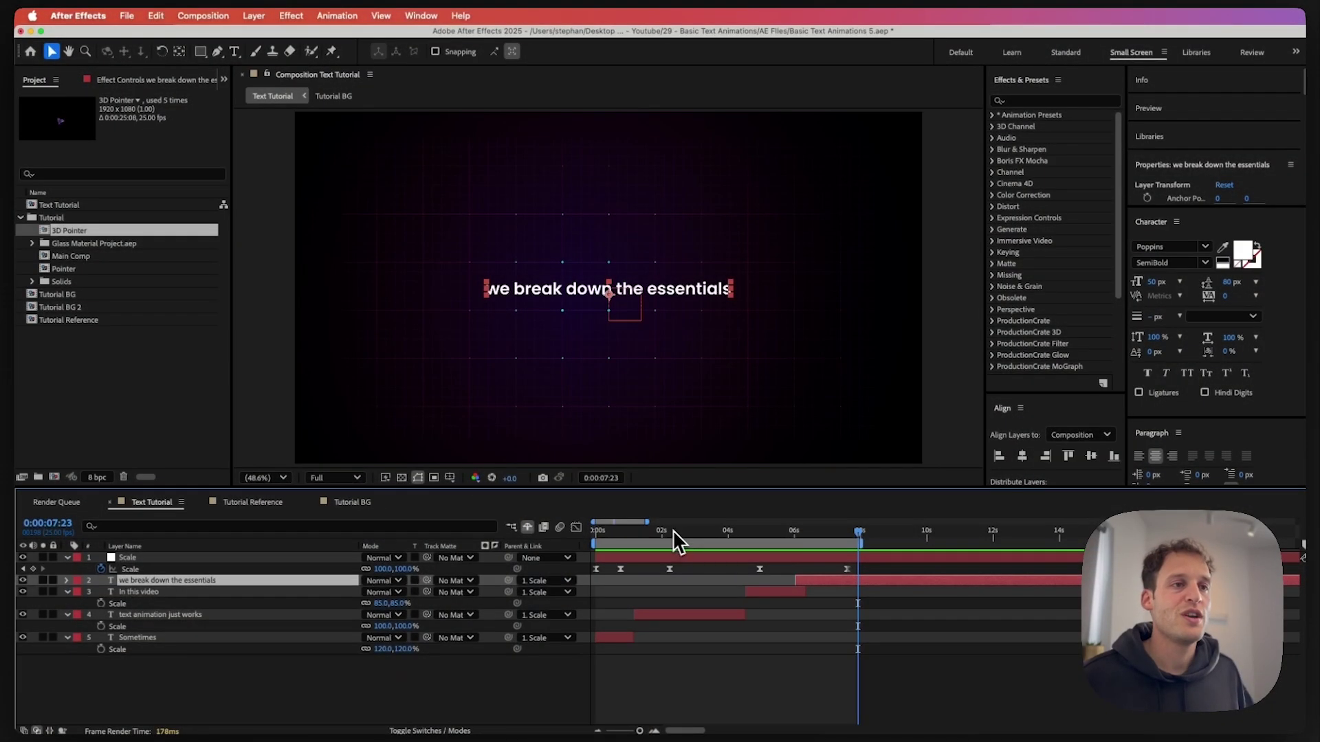
Add the 3D Pointer composition as the top layer at 0:00:03:02 and position the pointer below "text animation just works"
click(698, 544)
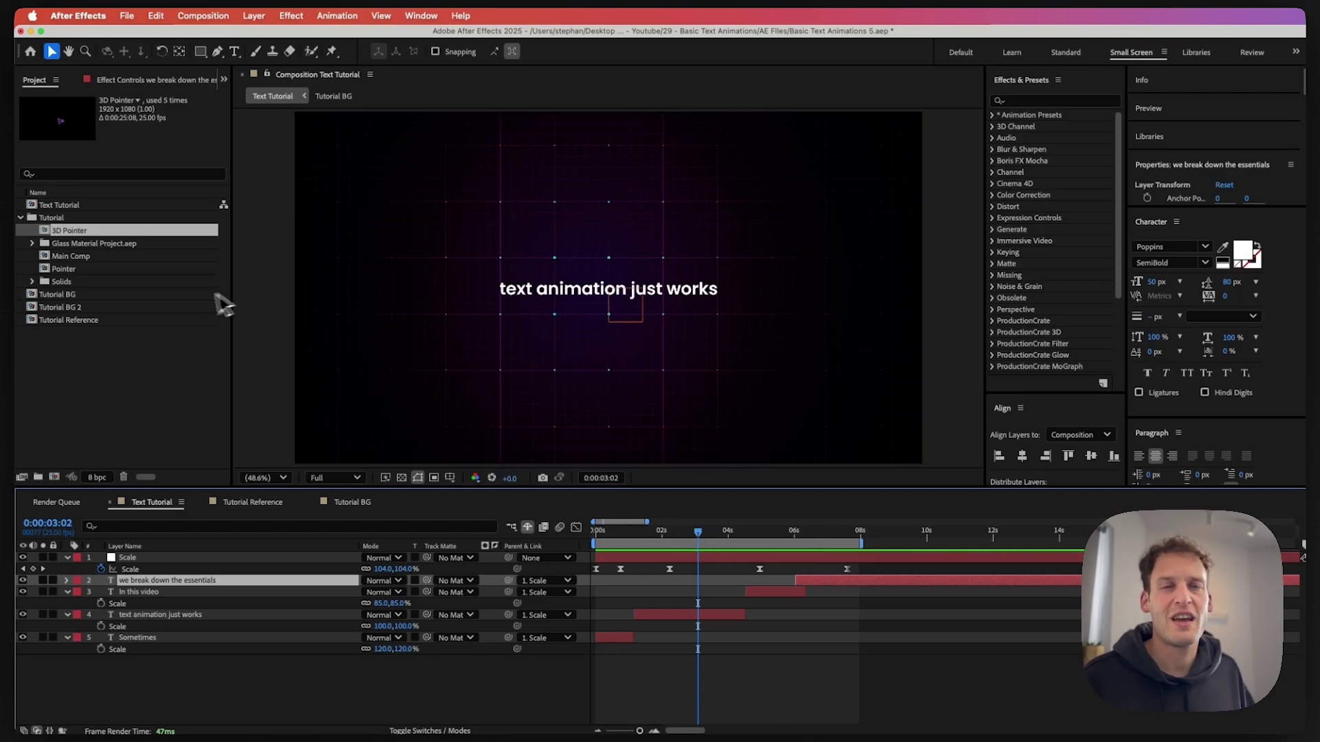
drag(138, 230, 160, 567)
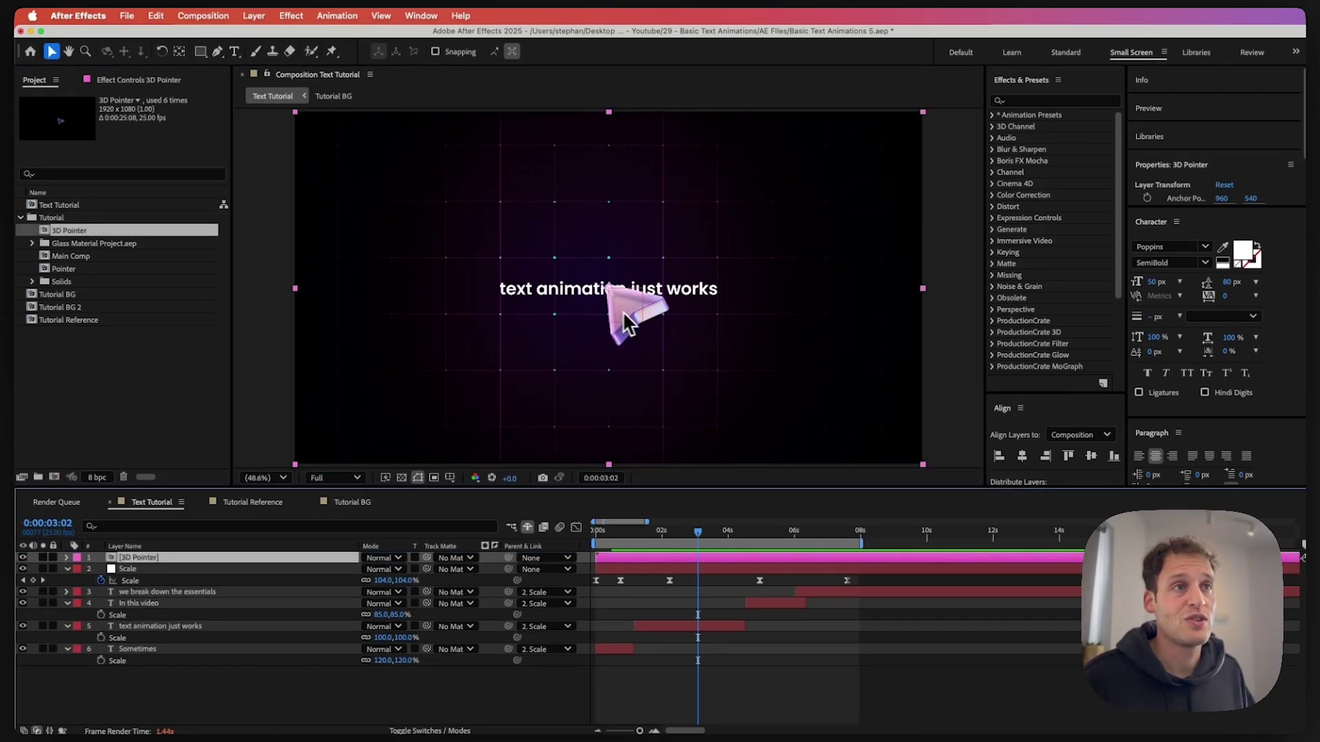
drag(624, 314, 634, 357)
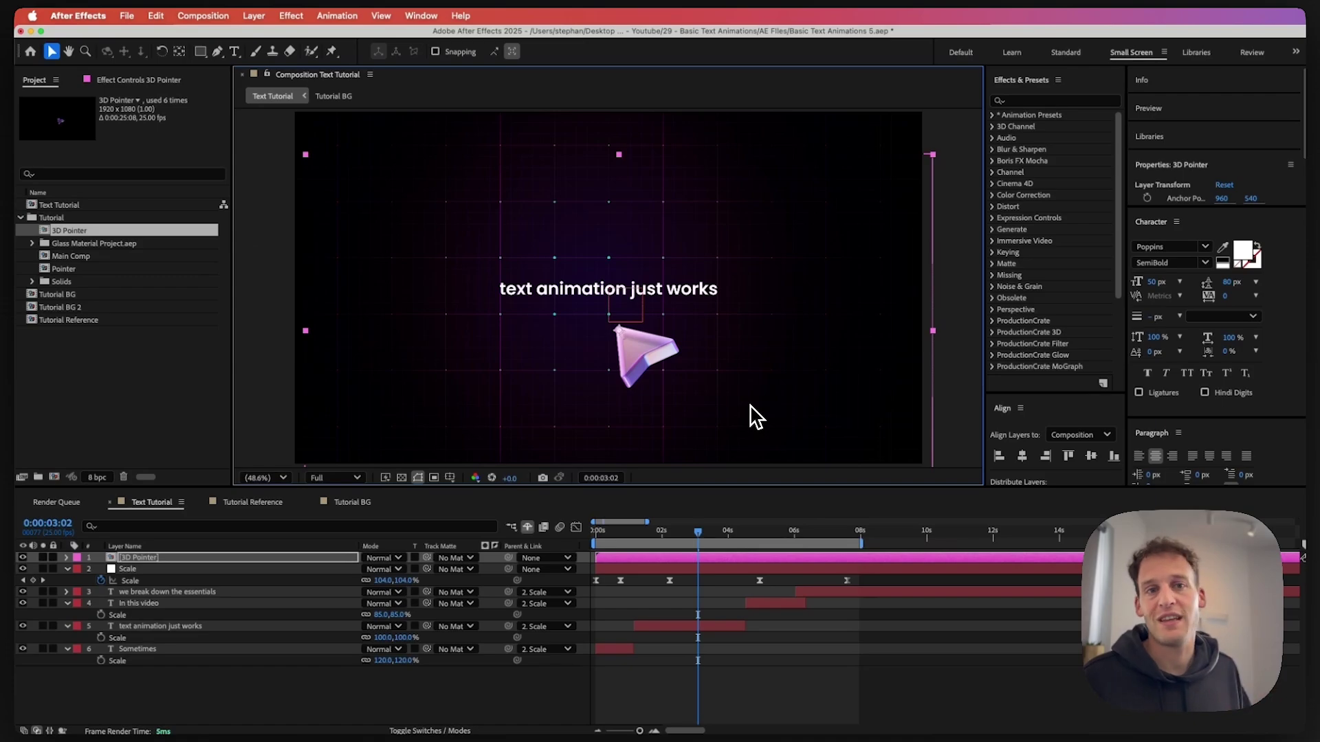